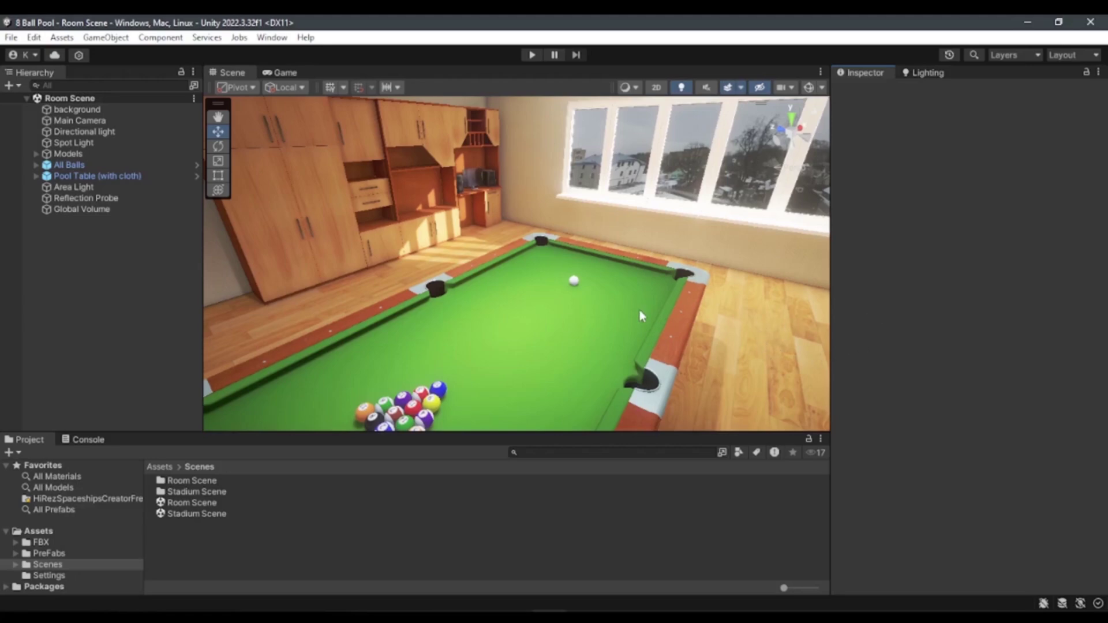
Step: Fly the Scene view out through the room's window toward the snowy background plane
{"action": "right_click_drag", "start_coordinate": [603, 269], "coordinate": [739, 220]}
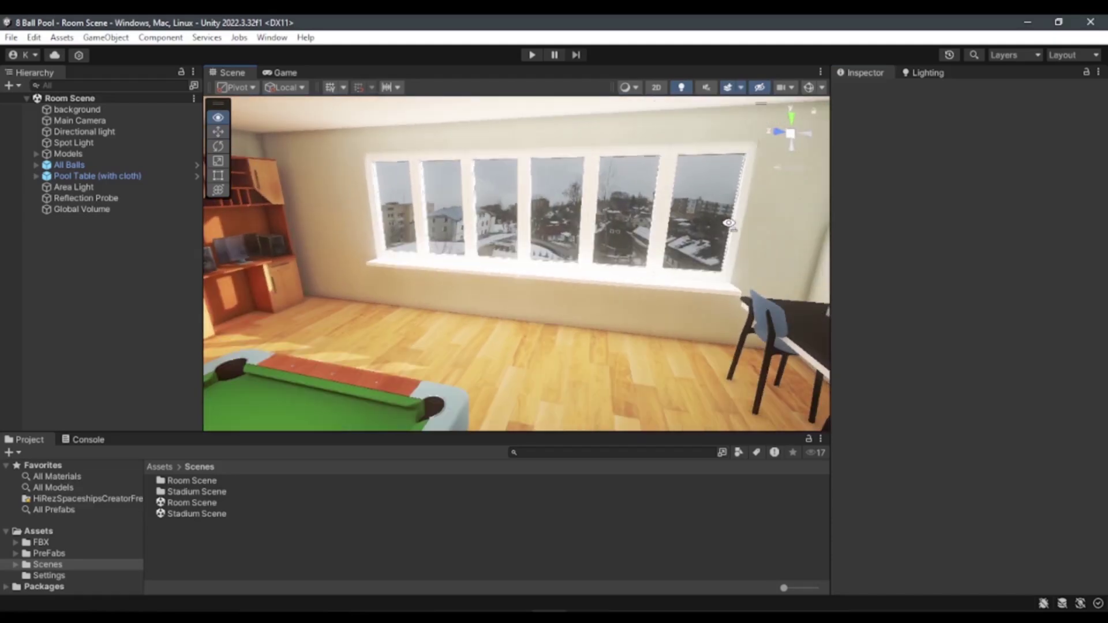
{"action": "mouse_move", "coordinate": [738, 220]}
{"action": "right_mouse_down"}
{"action": "mouse_move", "coordinate": [598, 273]}
{"action": "mouse_move", "coordinate": [577, 251]}
{"action": "mouse_move", "coordinate": [413, 219]}
{"action": "mouse_move", "coordinate": [570, 251]}
{"action": "right_mouse_up"}
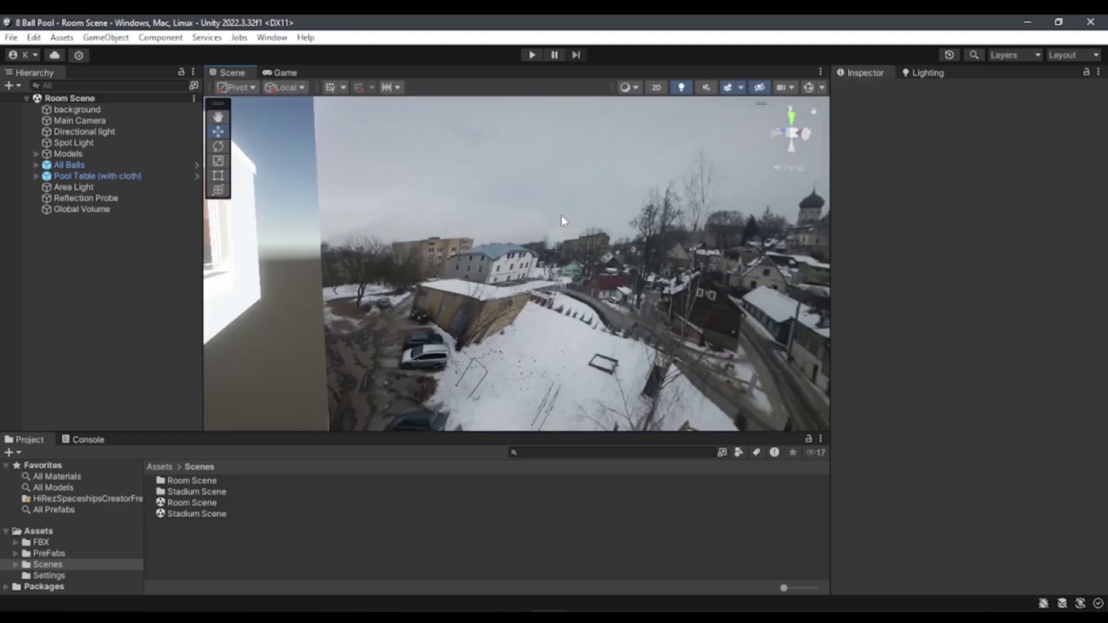
Step: Select the background plane and locate its fonas1 material in the Project panel
{"action": "left_click", "coordinate": [550, 287]}
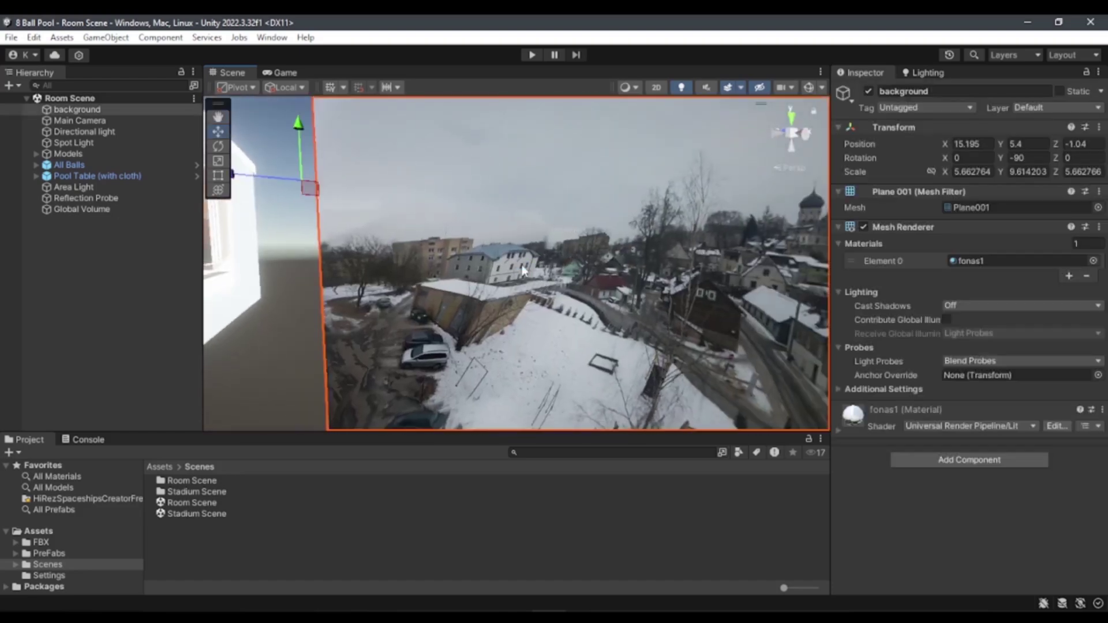
{"action": "mouse_move", "coordinate": [543, 264]}
{"action": "right_mouse_down"}
{"action": "mouse_move", "coordinate": [538, 209]}
{"action": "mouse_move", "coordinate": [593, 195]}
{"action": "mouse_move", "coordinate": [594, 204]}
{"action": "right_mouse_up"}
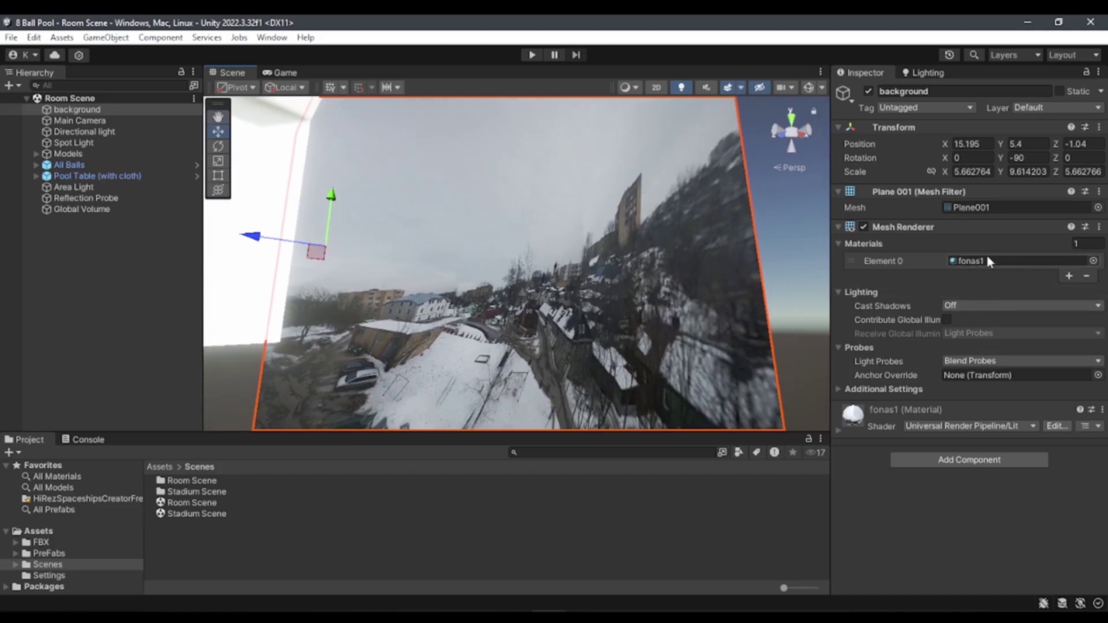
{"action": "left_click", "coordinate": [971, 260]}
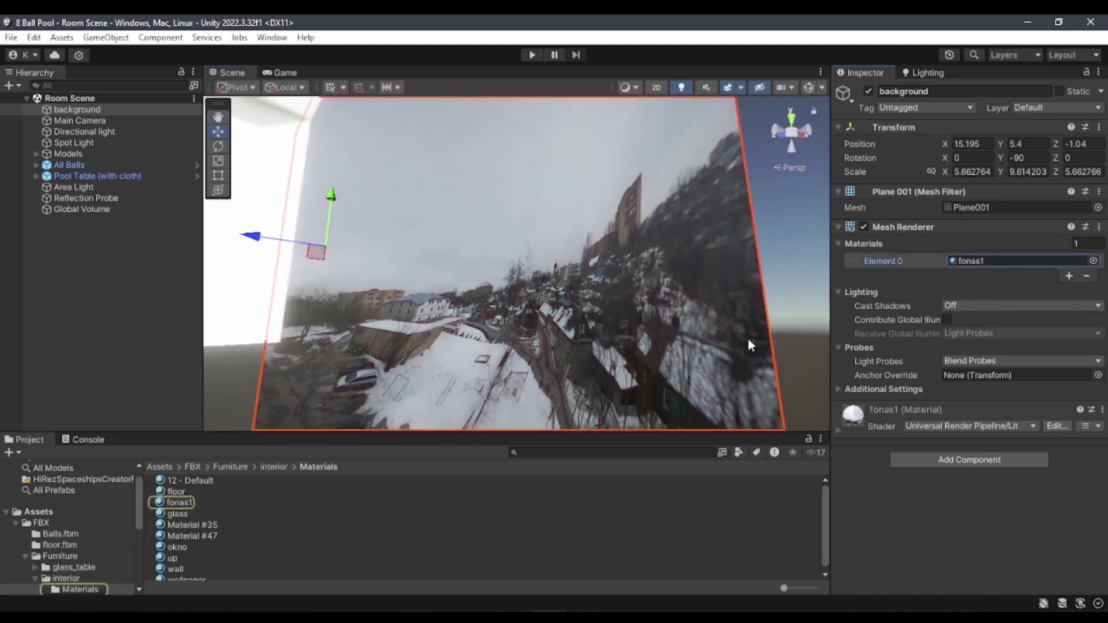
{"action": "left_click", "coordinate": [179, 502]}
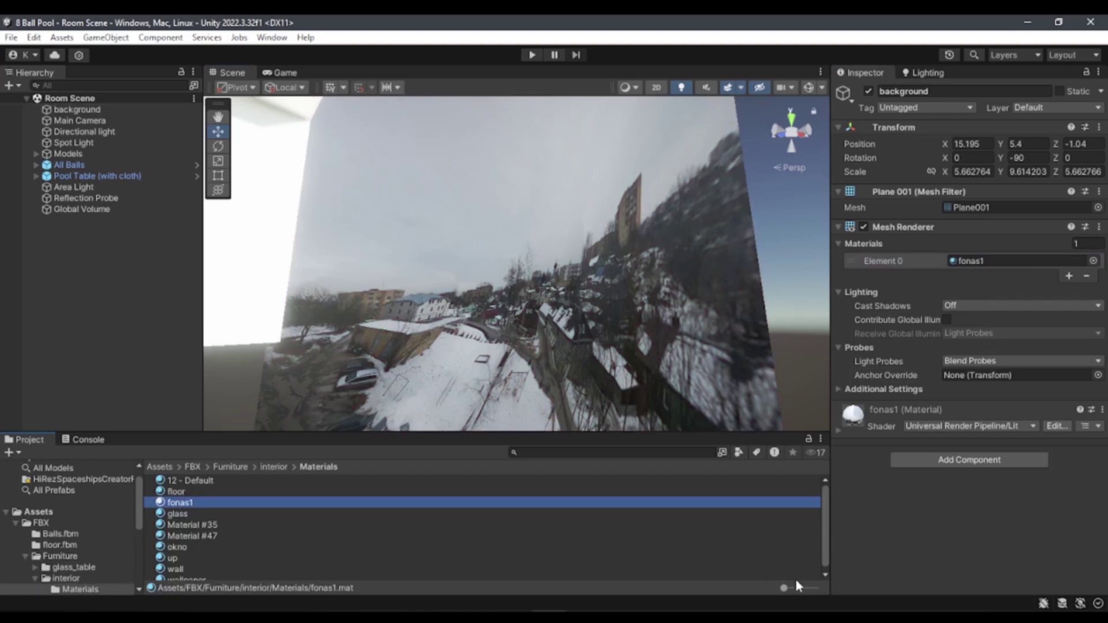
Step: Enlarge Project thumbnails and ping the fonas1 base map texture in the interior folder
{"action": "left_click_drag", "start_coordinate": [785, 588], "coordinate": [801, 588]}
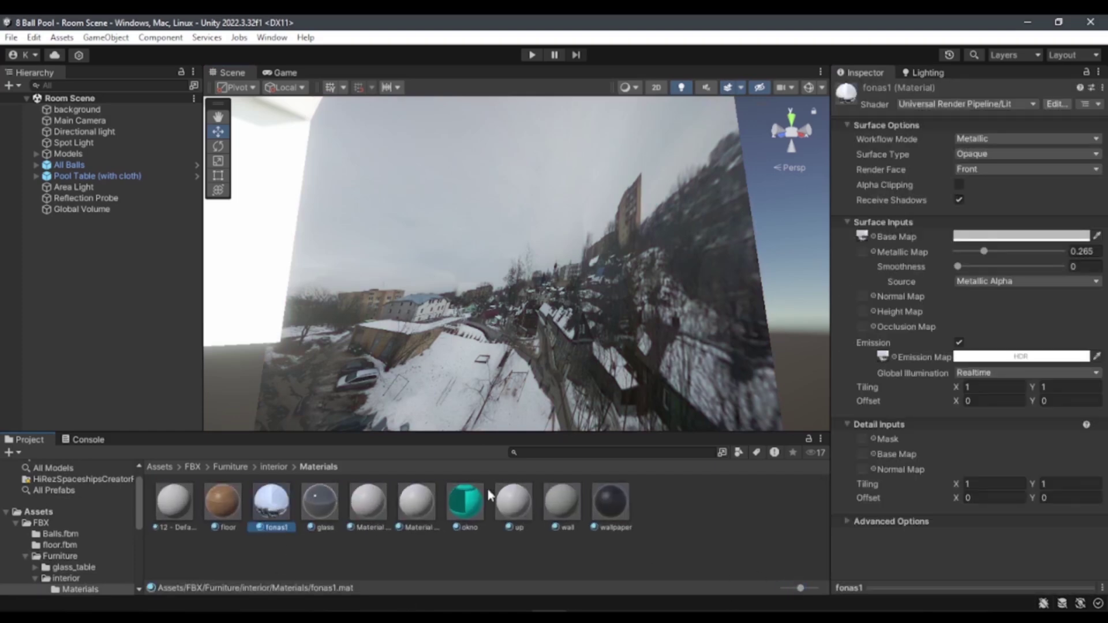
{"action": "left_click", "coordinate": [861, 237]}
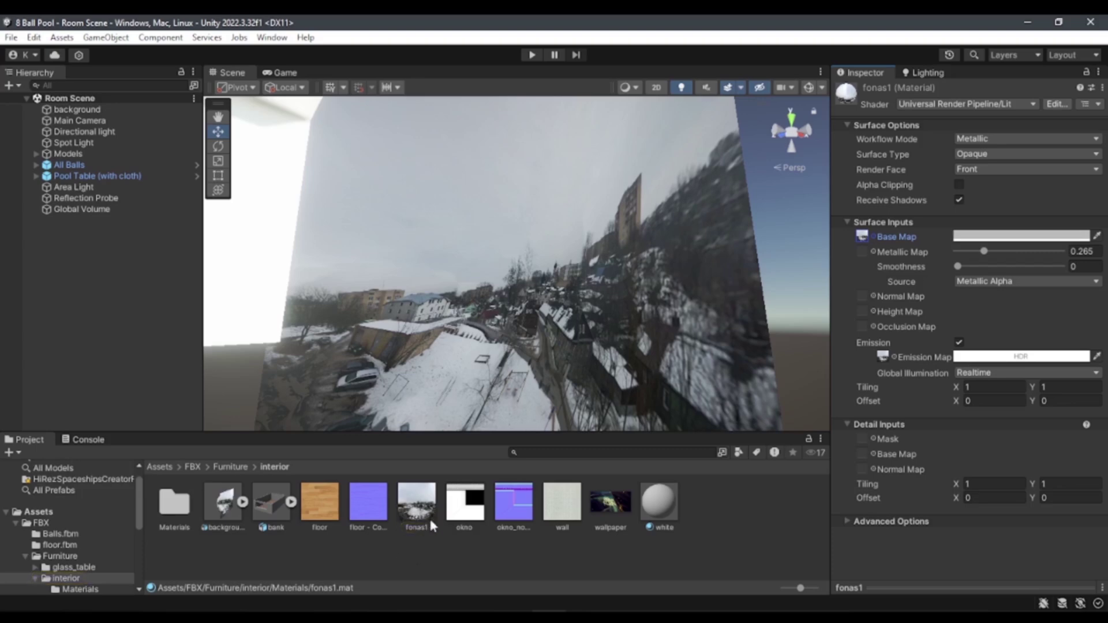
{"action": "left_click_drag", "start_coordinate": [507, 259], "coordinate": [560, 344], "text": "alt"}
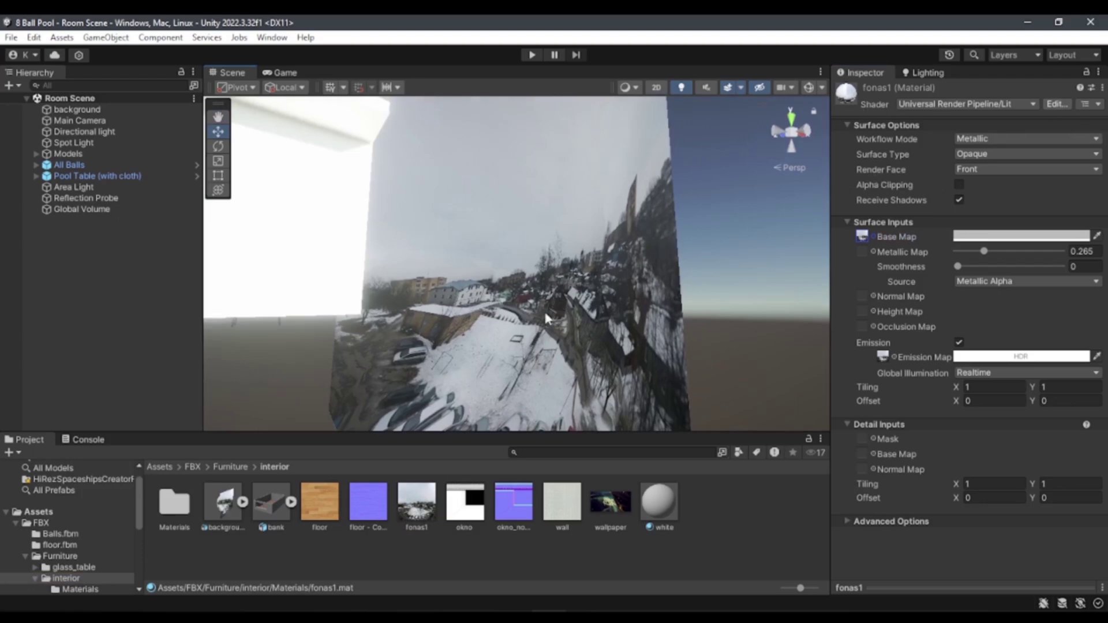
{"action": "left_click_drag", "start_coordinate": [489, 249], "coordinate": [598, 271], "text": "alt"}
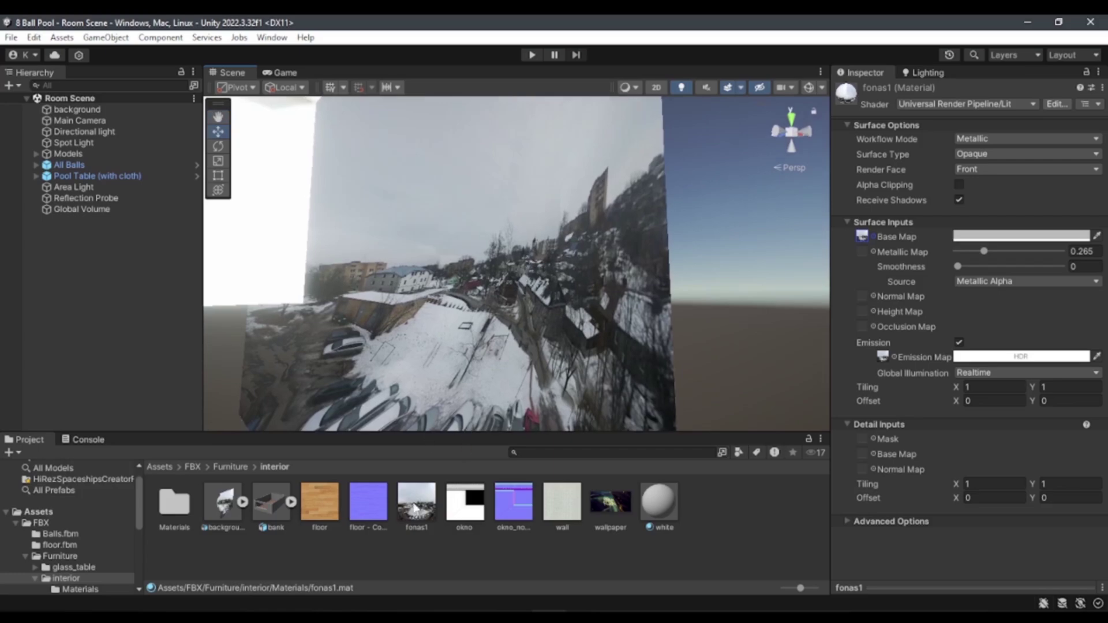
Step: Refresh the background folder and drag Firefly 20240914225216.png into Unity's interior assets folder
{"action": "mouse_move", "coordinate": [503, 606]}
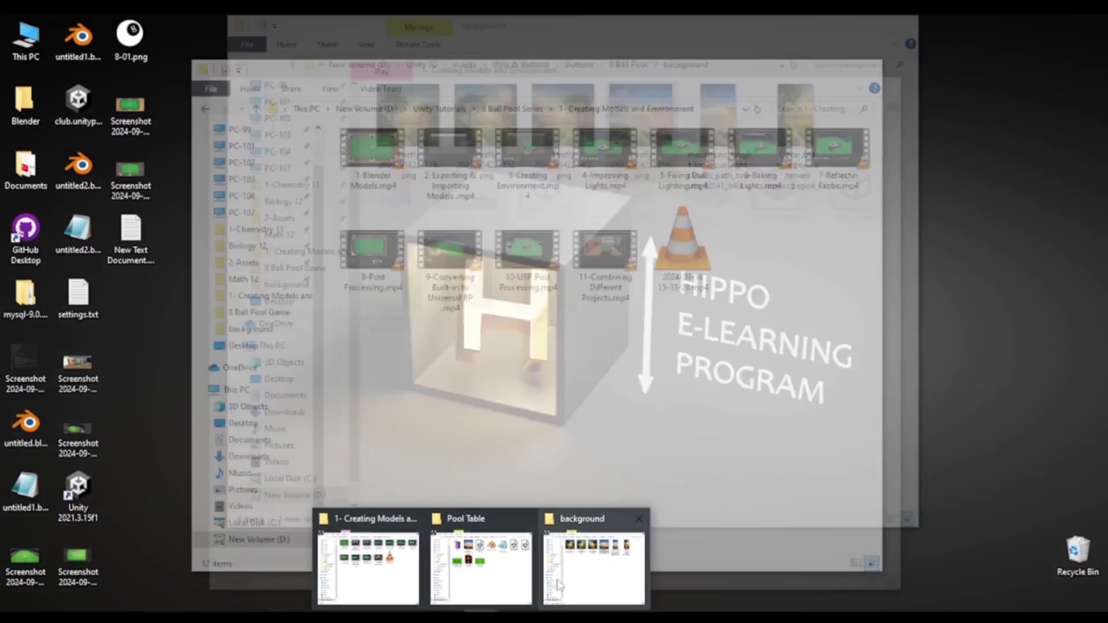
{"action": "left_click", "coordinate": [590, 581]}
{"action": "right_click", "coordinate": [635, 284]}
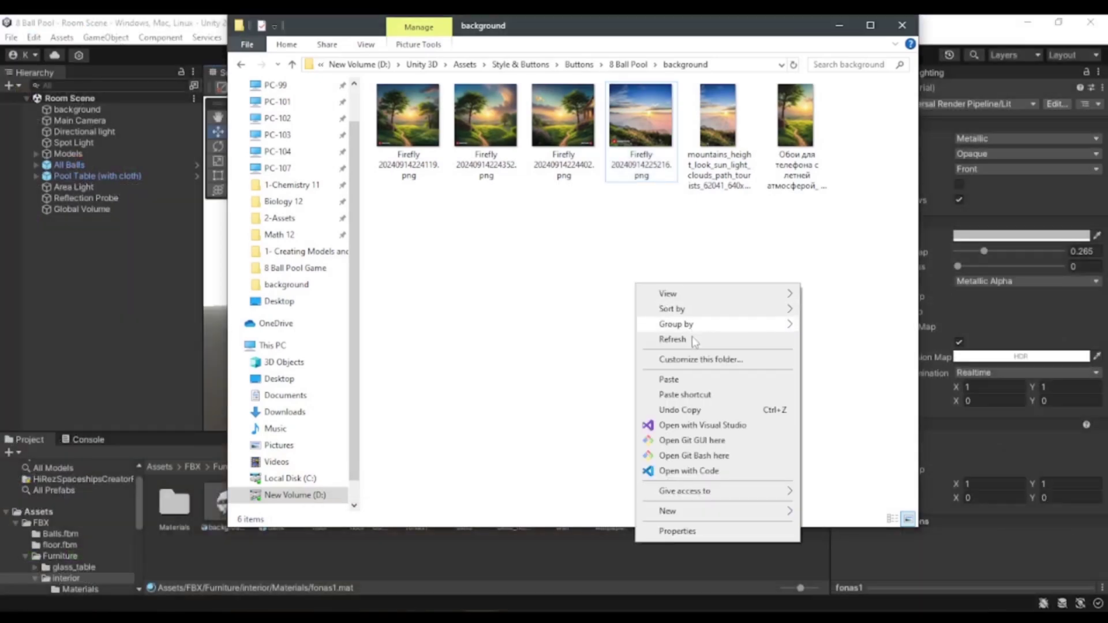
{"action": "left_click", "coordinate": [664, 340]}
{"action": "mouse_move", "coordinate": [636, 146]}
{"action": "left_mouse_down"}
{"action": "mouse_move", "coordinate": [685, 253]}
{"action": "mouse_move", "coordinate": [623, 563]}
{"action": "mouse_move", "coordinate": [601, 566]}
{"action": "mouse_move", "coordinate": [639, 171]}
{"action": "left_mouse_up"}
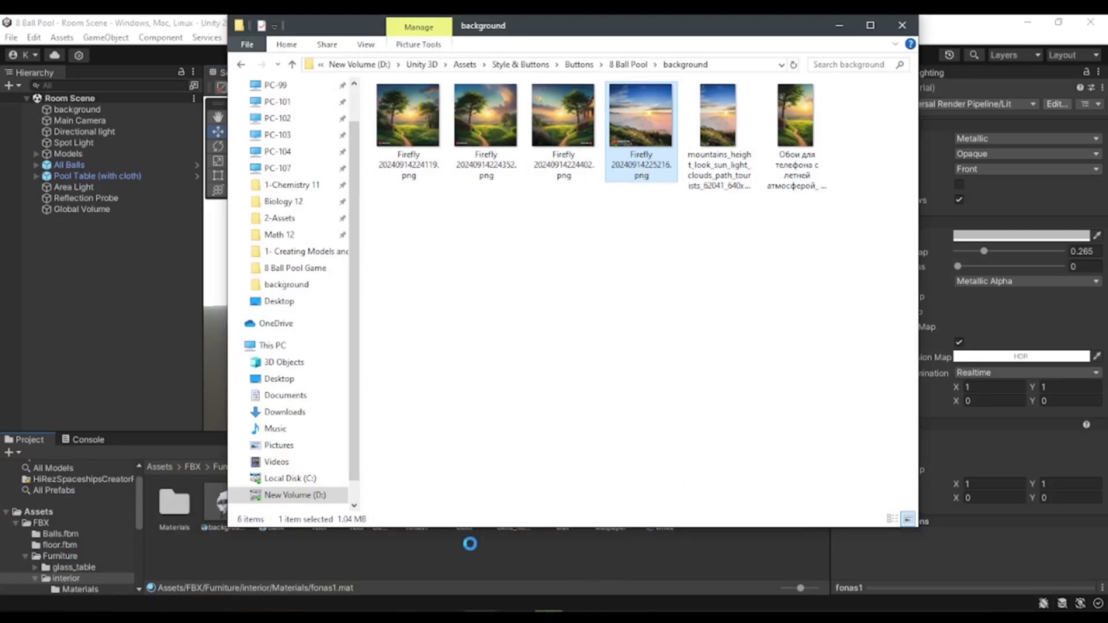
{"action": "left_click_drag", "start_coordinate": [640, 172], "coordinate": [462, 547]}
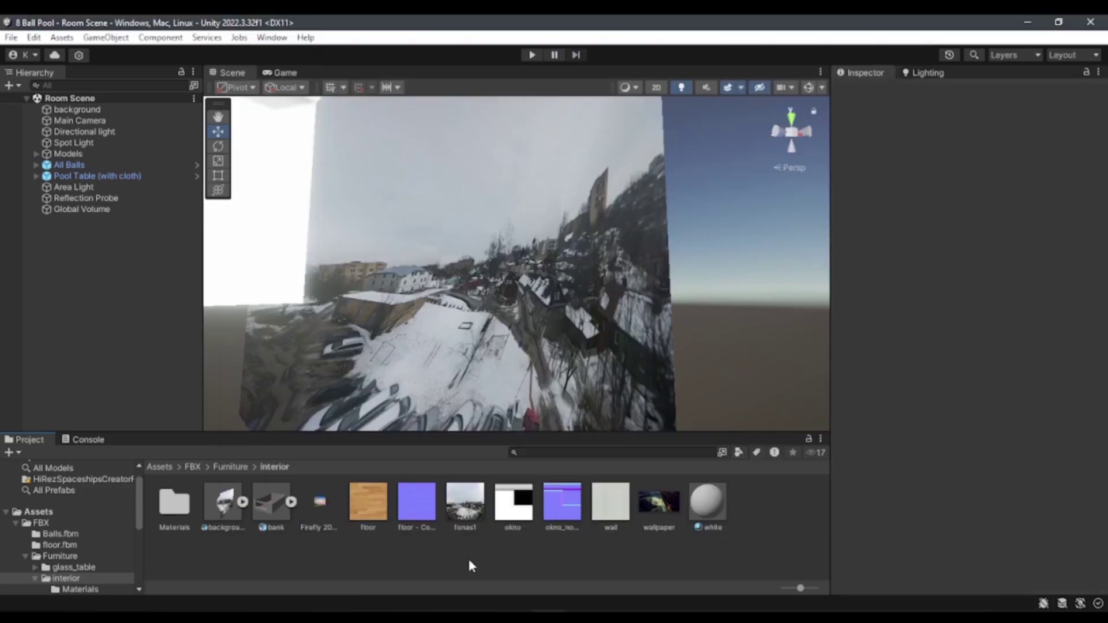
Step: Inspect the imported Firefly texture's Texture Type options, leaving the setting unchanged
{"action": "left_click", "coordinate": [337, 513]}
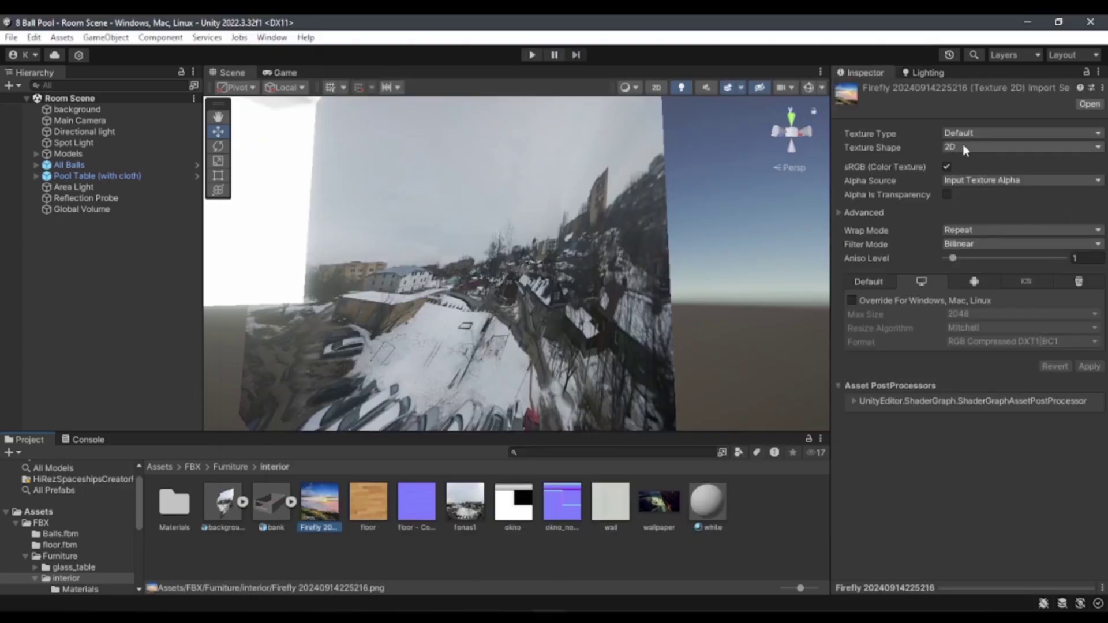
{"action": "left_click", "coordinate": [970, 131]}
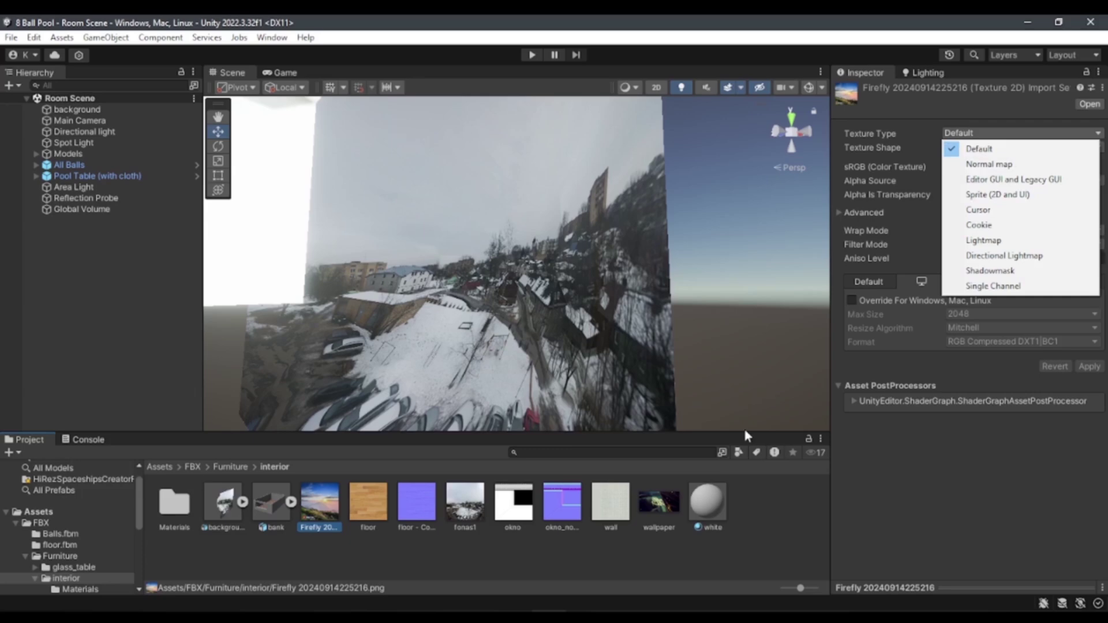
{"action": "left_click", "coordinate": [349, 543]}
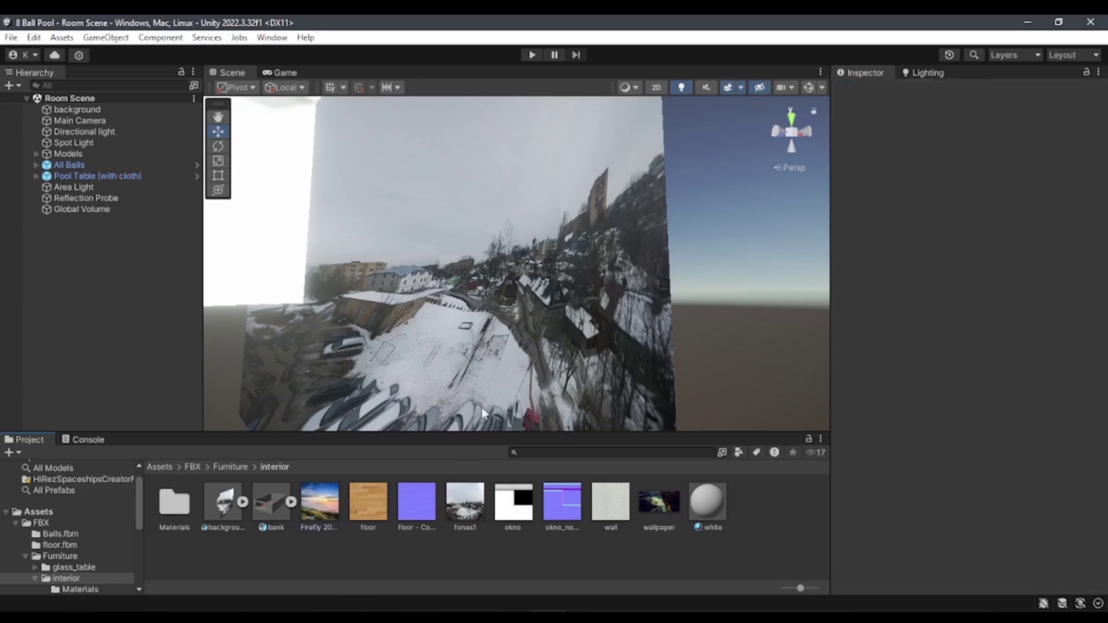
Step: Select the background plane and open its fonas1 material in the Materials folder
{"action": "left_click", "coordinate": [447, 391]}
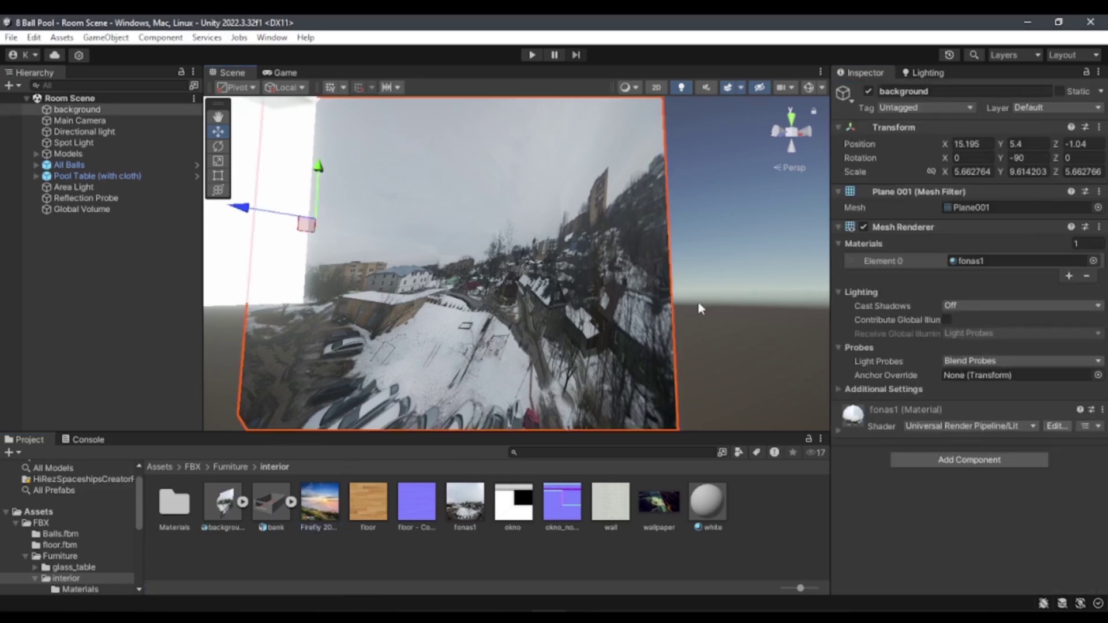
{"action": "left_click", "coordinate": [855, 420]}
{"action": "scroll", "coordinate": [990, 459], "scroll_direction": "down", "scroll_amount": 3}
{"action": "scroll", "coordinate": [989, 452], "scroll_direction": "down", "scroll_amount": 2}
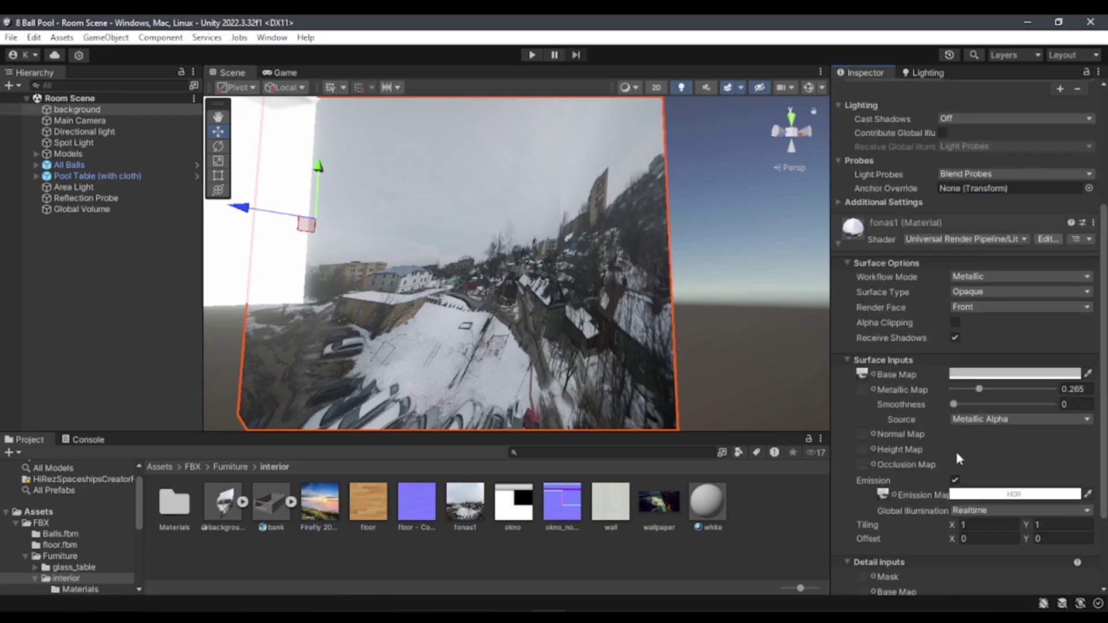
{"action": "scroll", "coordinate": [954, 222], "scroll_direction": "up", "scroll_amount": 5}
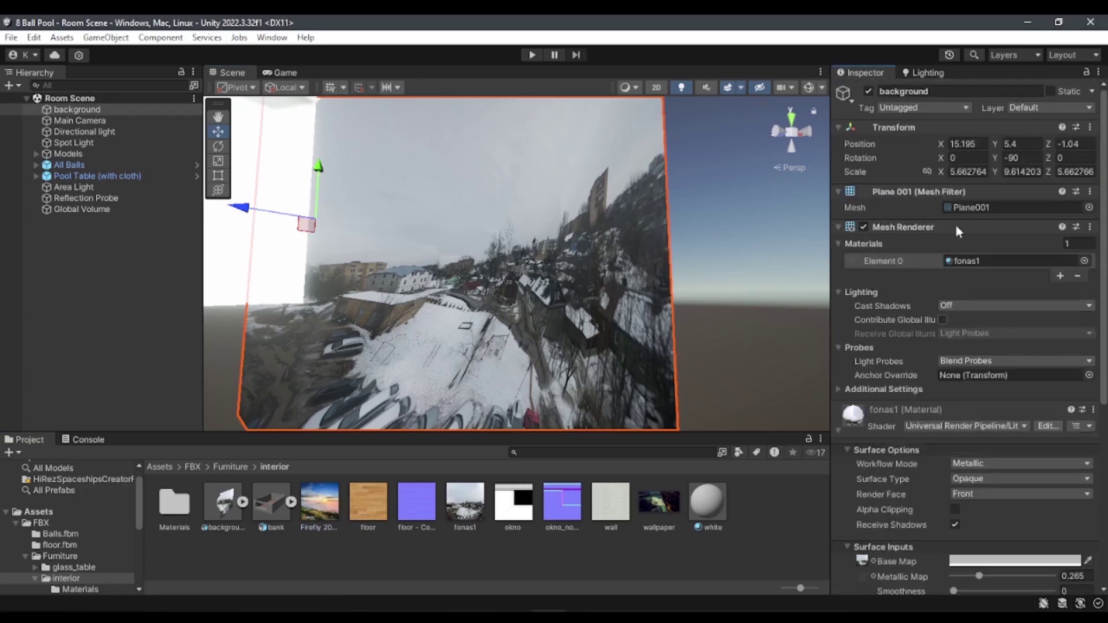
{"action": "left_click", "coordinate": [973, 261]}
{"action": "left_click", "coordinate": [275, 517]}
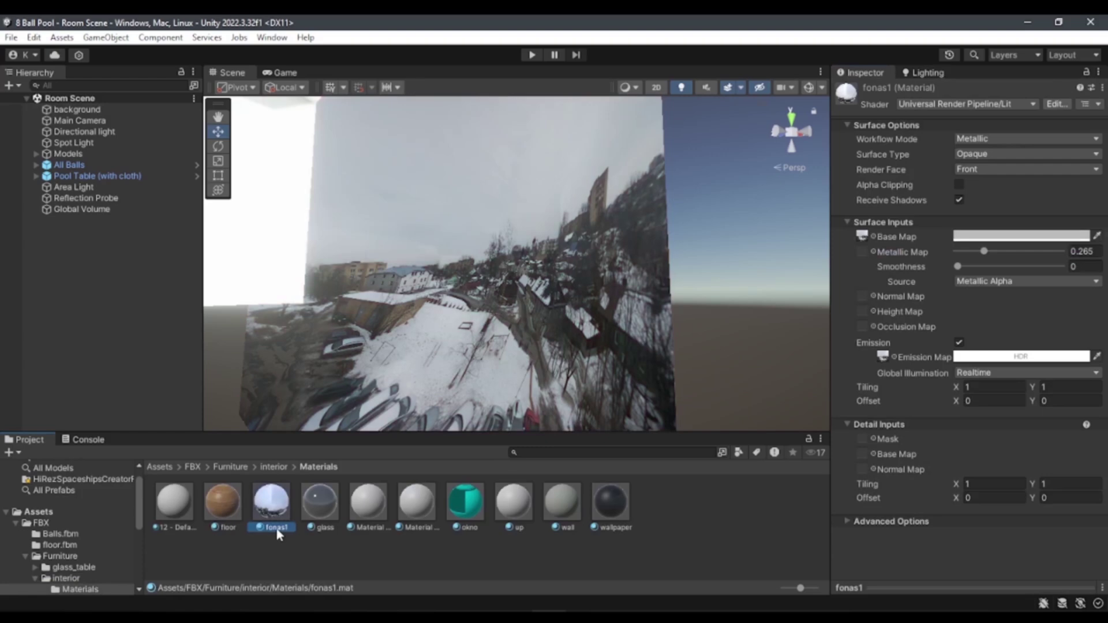
Step: Lock the Inspector and browse the glass, okno, up and Material #47 materials
{"action": "left_click", "coordinate": [1086, 73]}
{"action": "left_click", "coordinate": [367, 508]}
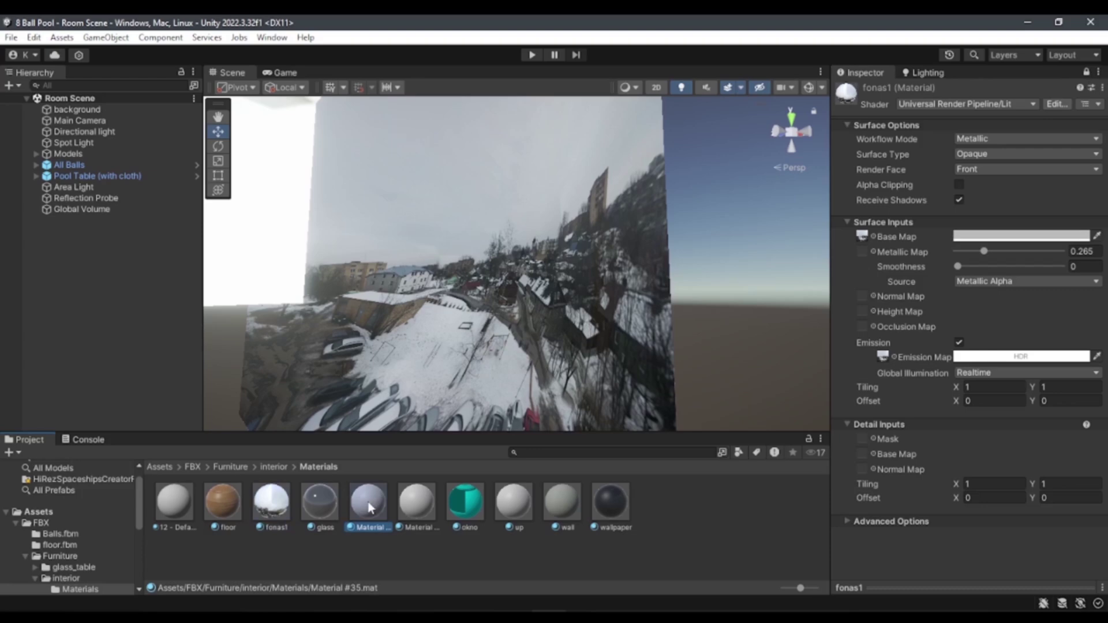
{"action": "left_click", "coordinate": [320, 505]}
{"action": "left_click", "coordinate": [455, 514]}
{"action": "left_click", "coordinate": [513, 505]}
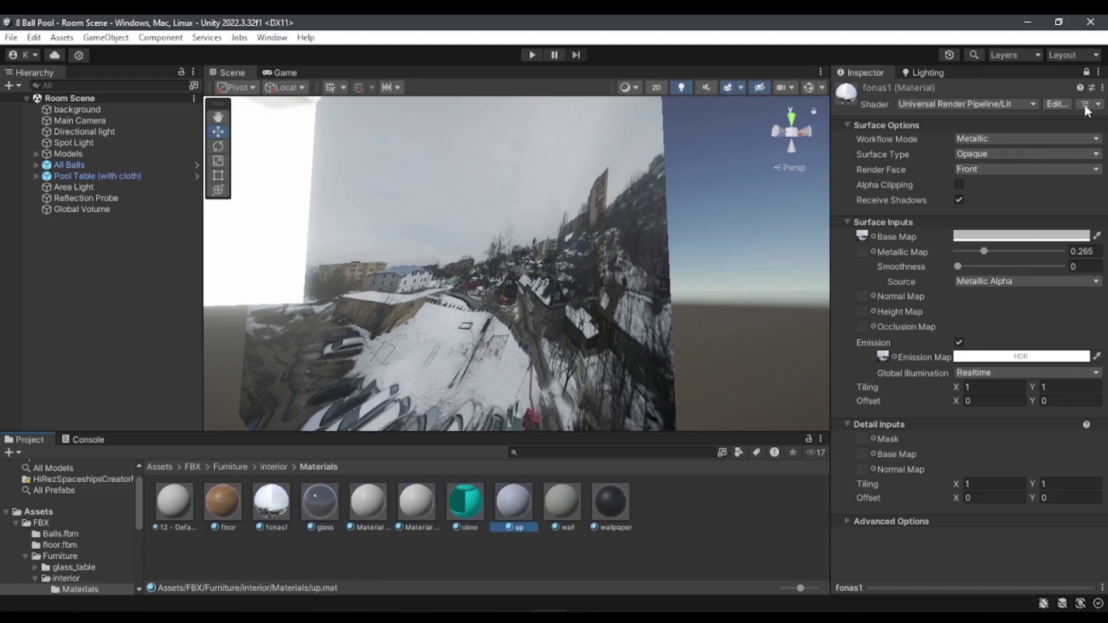
{"action": "left_click", "coordinate": [1085, 73]}
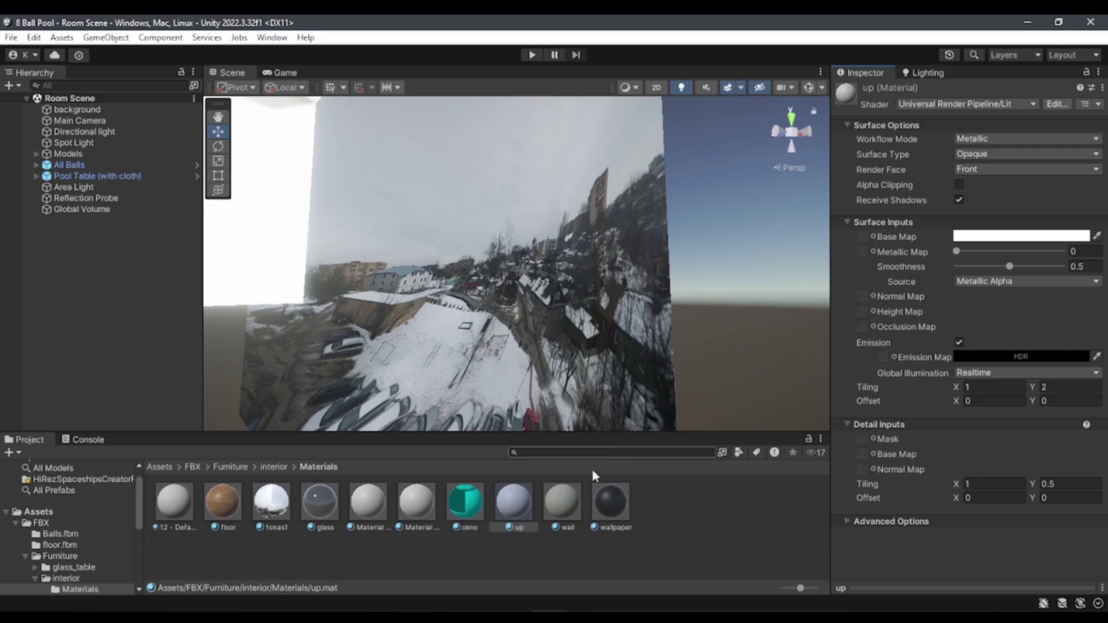
{"action": "left_click", "coordinate": [417, 502]}
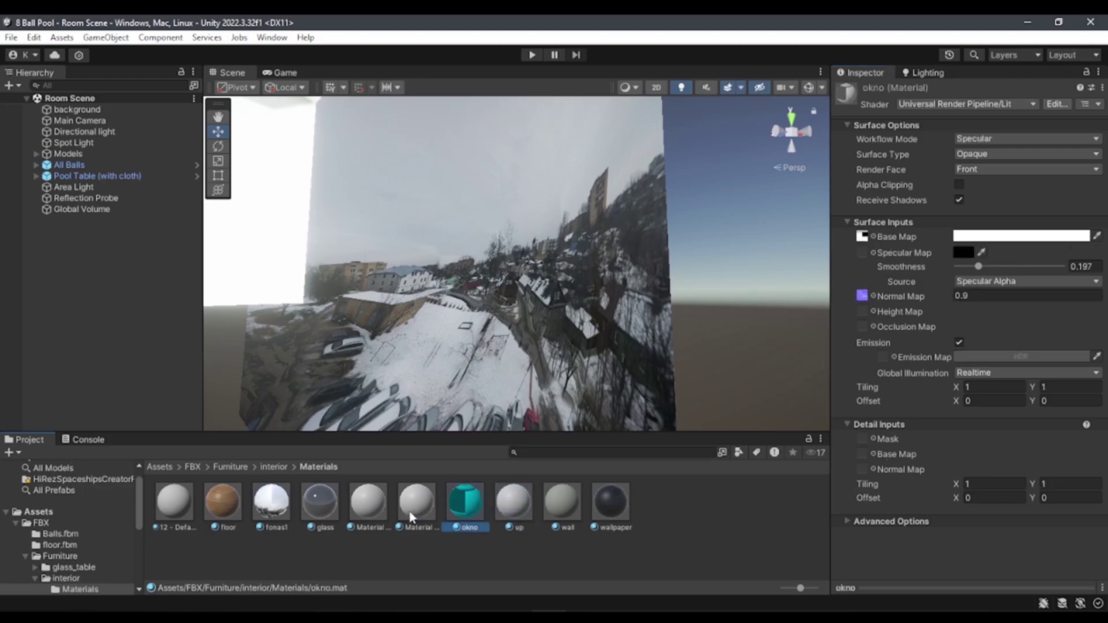
{"action": "left_click", "coordinate": [337, 509]}
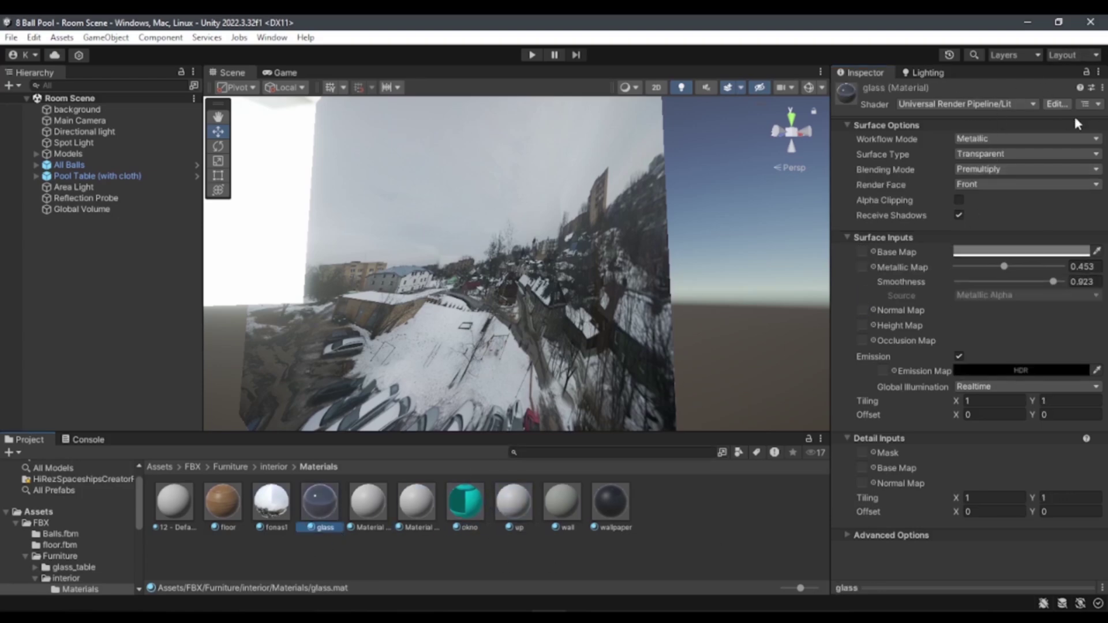
{"action": "key", "text": "Left"}
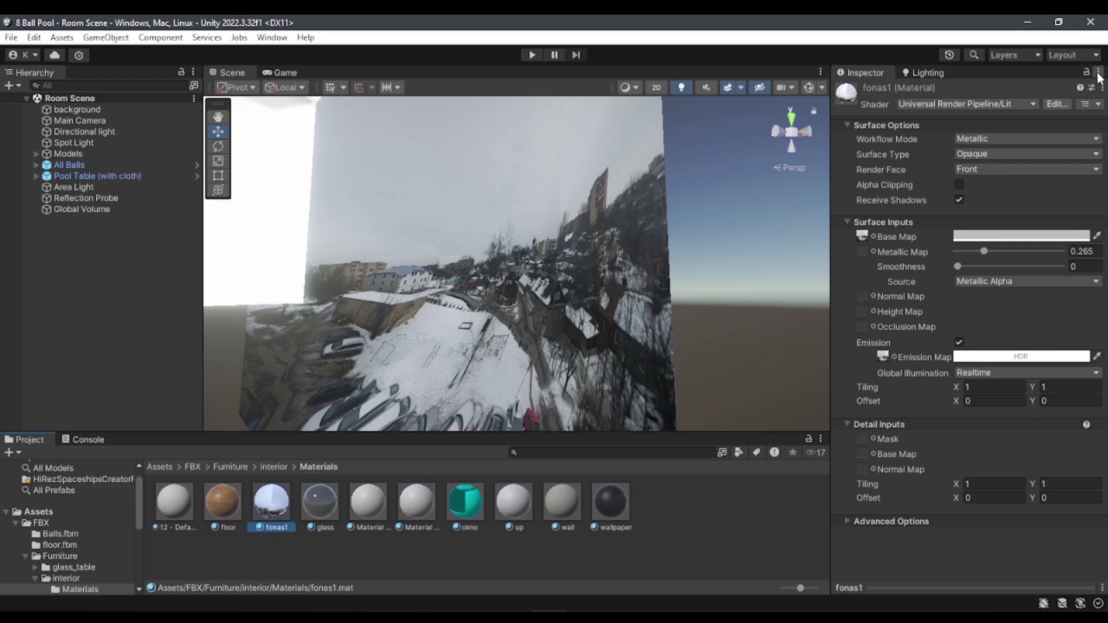
Step: Re-lock the Inspector on fonas1 and select the Firefly sunset texture
{"action": "left_click", "coordinate": [1087, 73]}
{"action": "left_click", "coordinate": [865, 238]}
{"action": "left_click", "coordinate": [320, 507]}
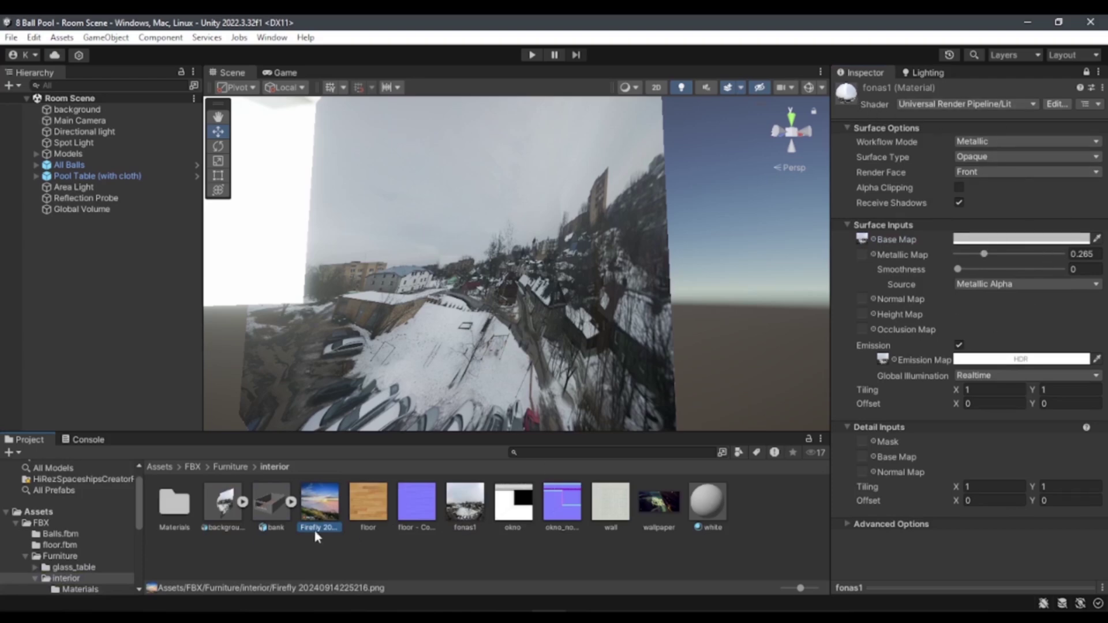
Step: Assign the Firefly texture to fonas1's Base Map and Emission Map
{"action": "left_click_drag", "start_coordinate": [316, 536], "coordinate": [865, 246]}
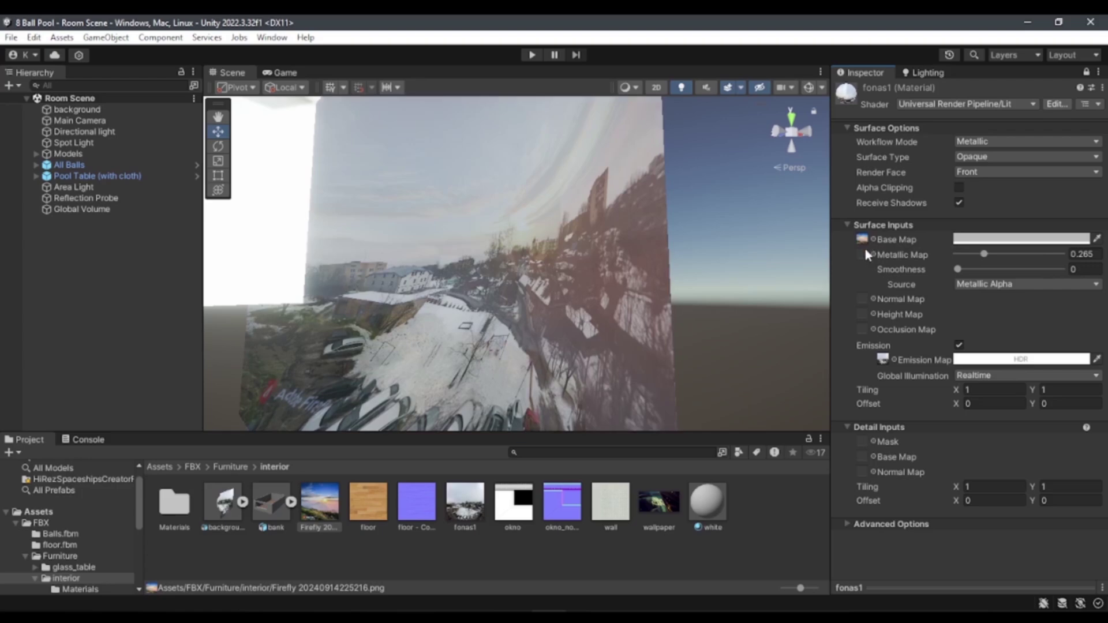
{"action": "left_click_drag", "start_coordinate": [310, 513], "coordinate": [887, 365]}
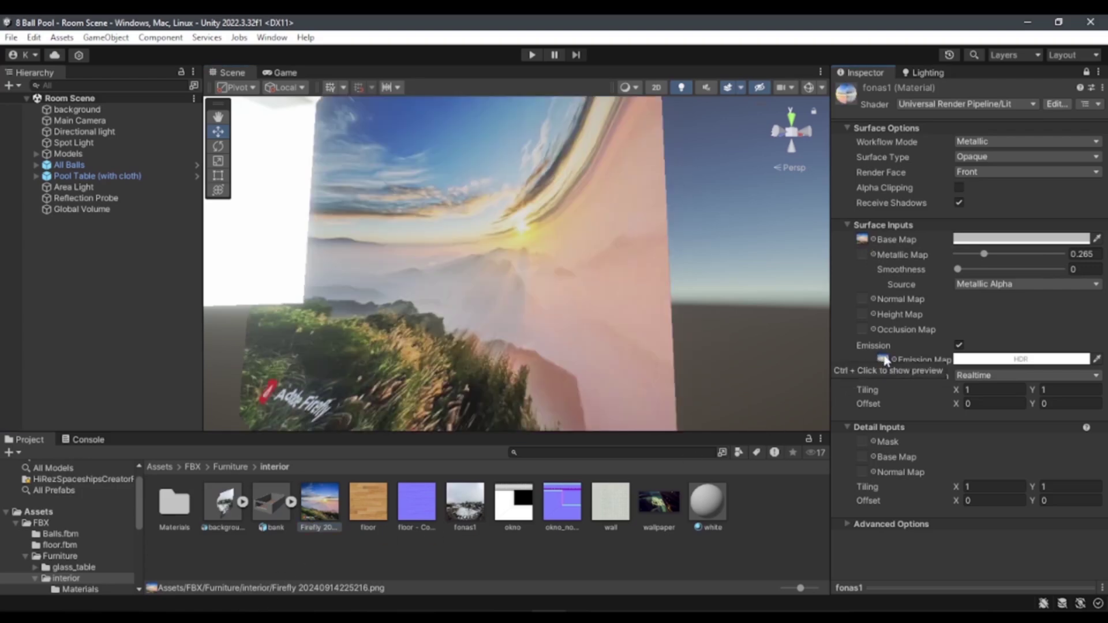
{"action": "left_click_drag", "start_coordinate": [527, 229], "coordinate": [502, 234], "text": "alt"}
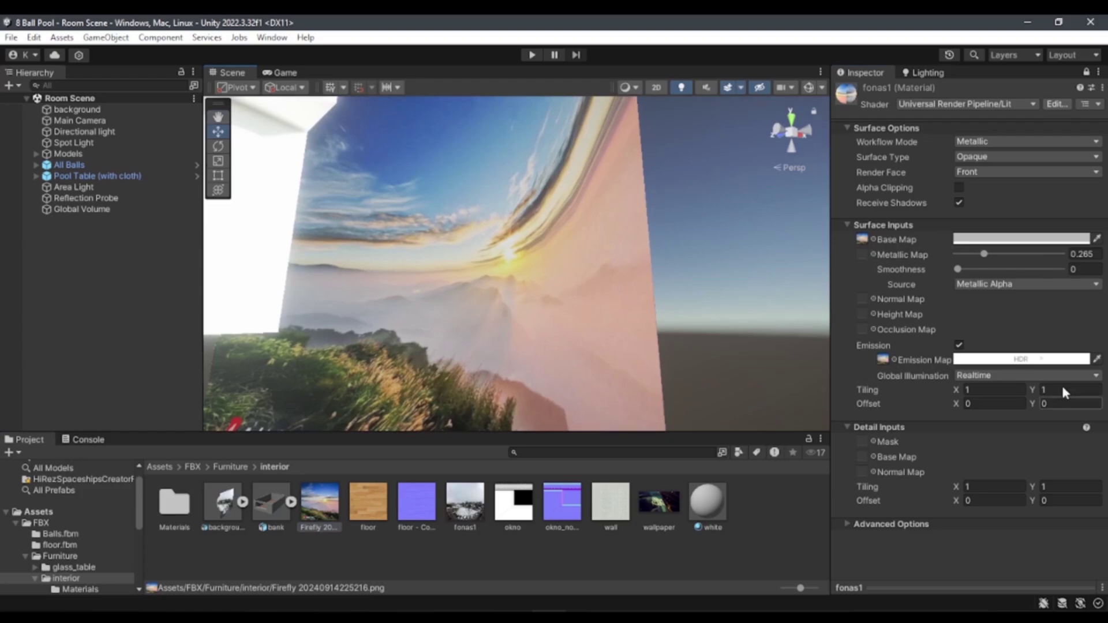
Step: Toggle fonas1's emission off and back on to compare the window view
{"action": "left_click", "coordinate": [1015, 359]}
{"action": "left_click", "coordinate": [1094, 237]}
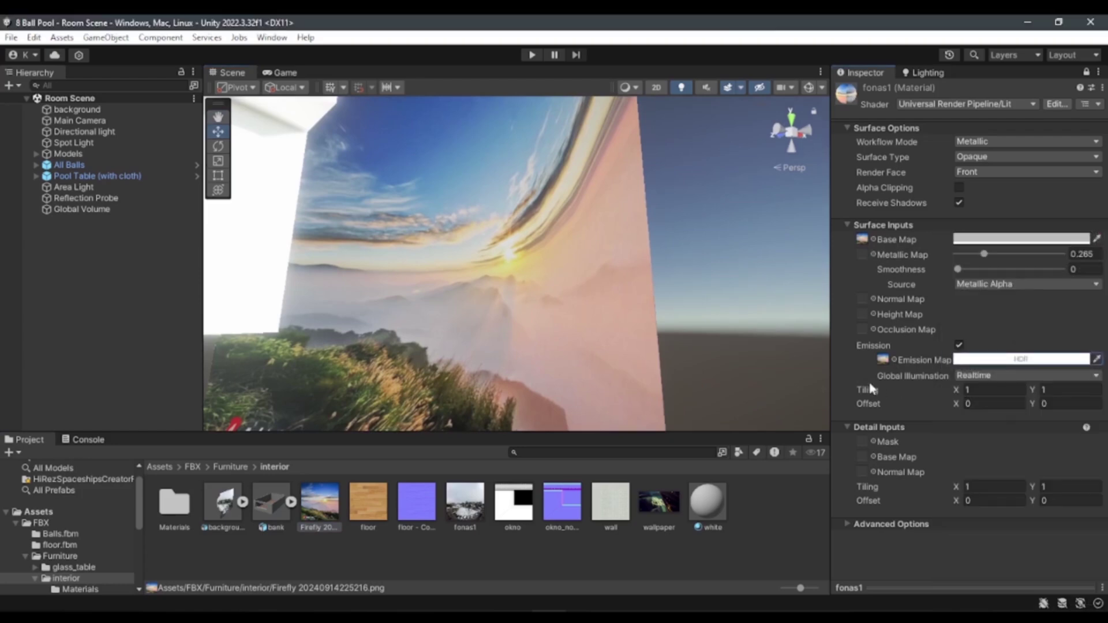
{"action": "left_click", "coordinate": [959, 346]}
{"action": "left_click_drag", "start_coordinate": [566, 272], "coordinate": [557, 174], "text": "alt"}
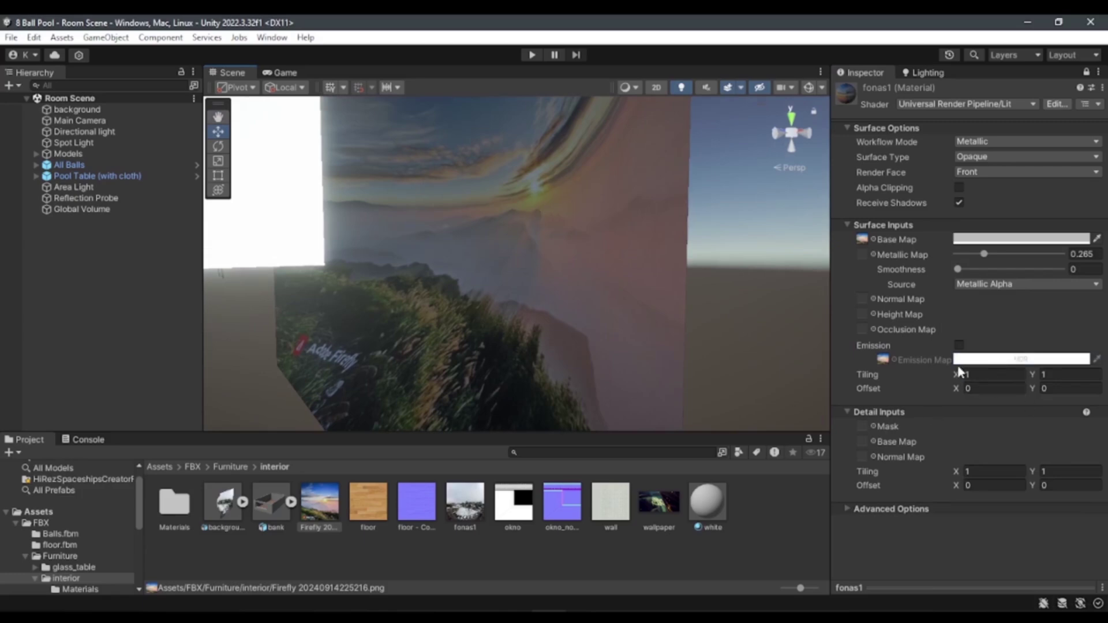
{"action": "left_click", "coordinate": [958, 345]}
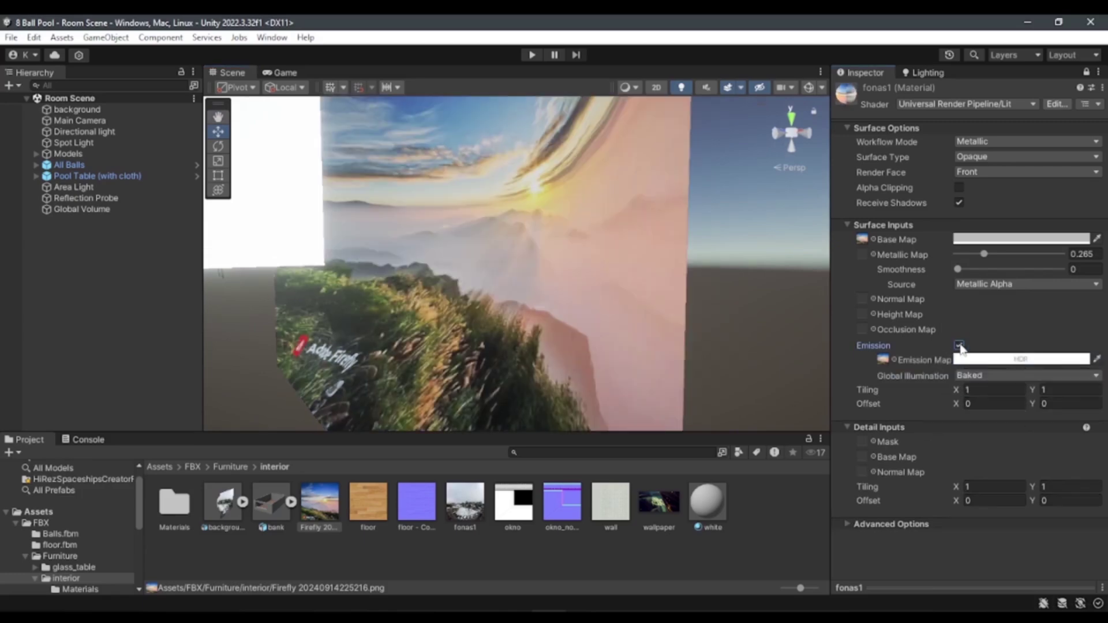
{"action": "left_click_drag", "start_coordinate": [553, 233], "coordinate": [531, 219], "text": "alt"}
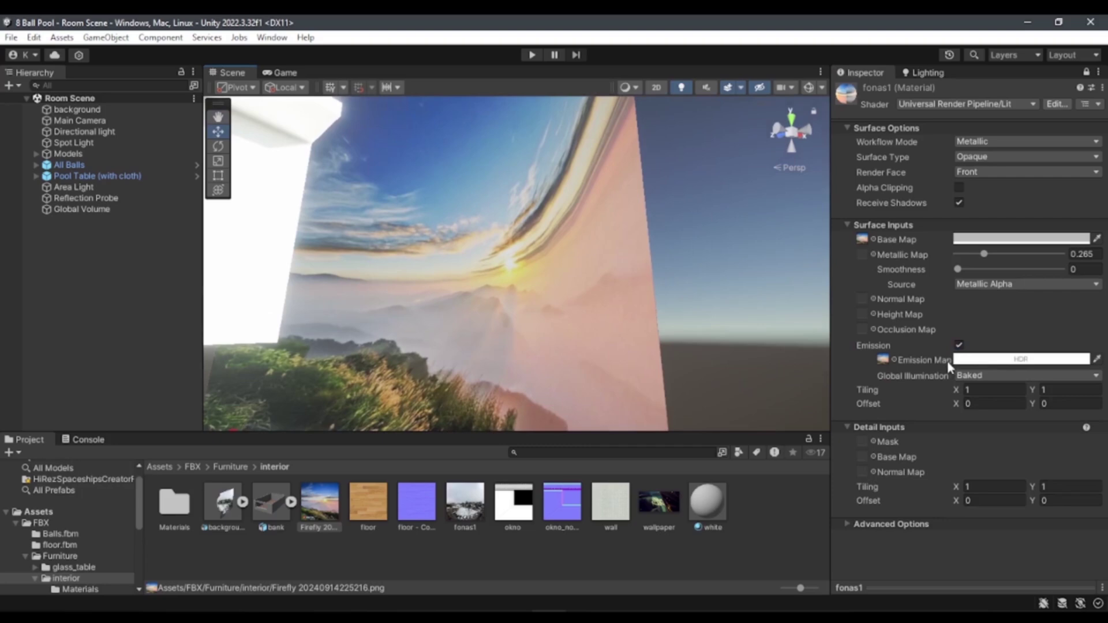
{"action": "mouse_move", "coordinate": [453, 355]}
{"action": "left_mouse_down", "text": "alt"}
{"action": "mouse_move", "coordinate": [431, 305]}
{"action": "mouse_move", "coordinate": [365, 317]}
{"action": "mouse_move", "coordinate": [427, 382]}
{"action": "left_mouse_up", "text": "alt"}
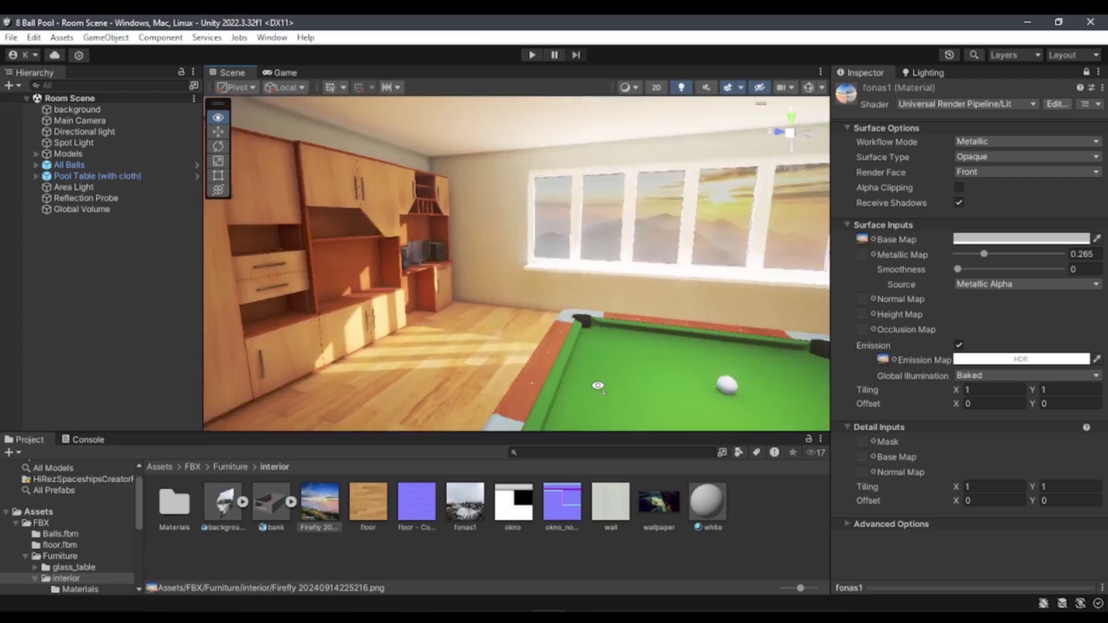
Step: Set fonas1's emission Global Illumination to Realtime with HDR intensity 1.3
{"action": "left_click_drag", "start_coordinate": [427, 381], "coordinate": [709, 271], "text": "alt"}
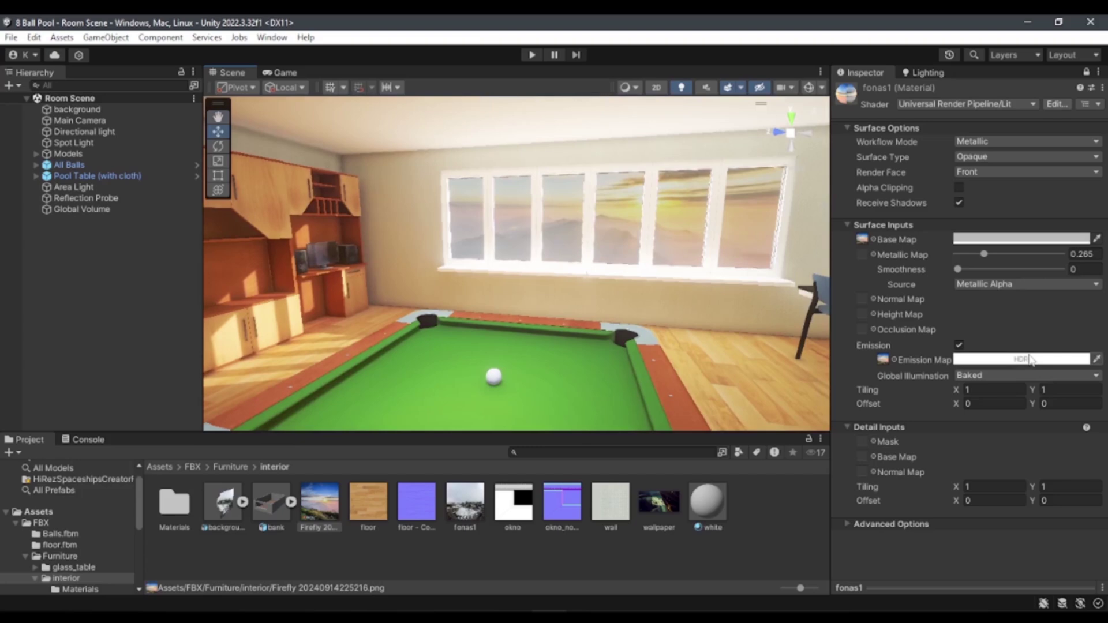
{"action": "left_click", "coordinate": [1013, 375]}
{"action": "left_click", "coordinate": [996, 392]}
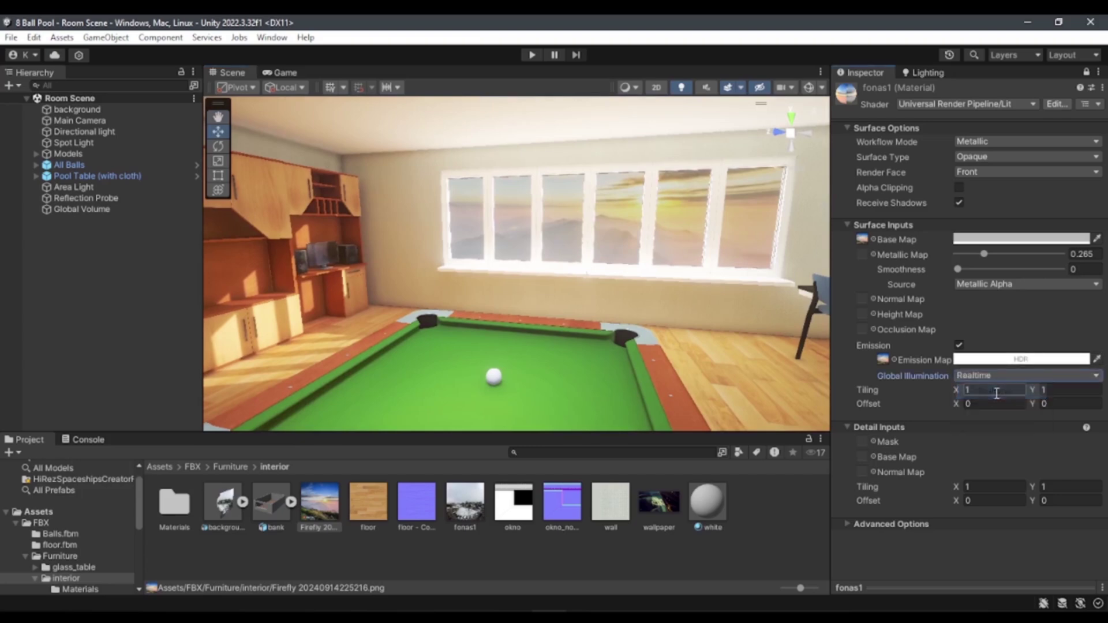
{"action": "left_click", "coordinate": [1019, 359]}
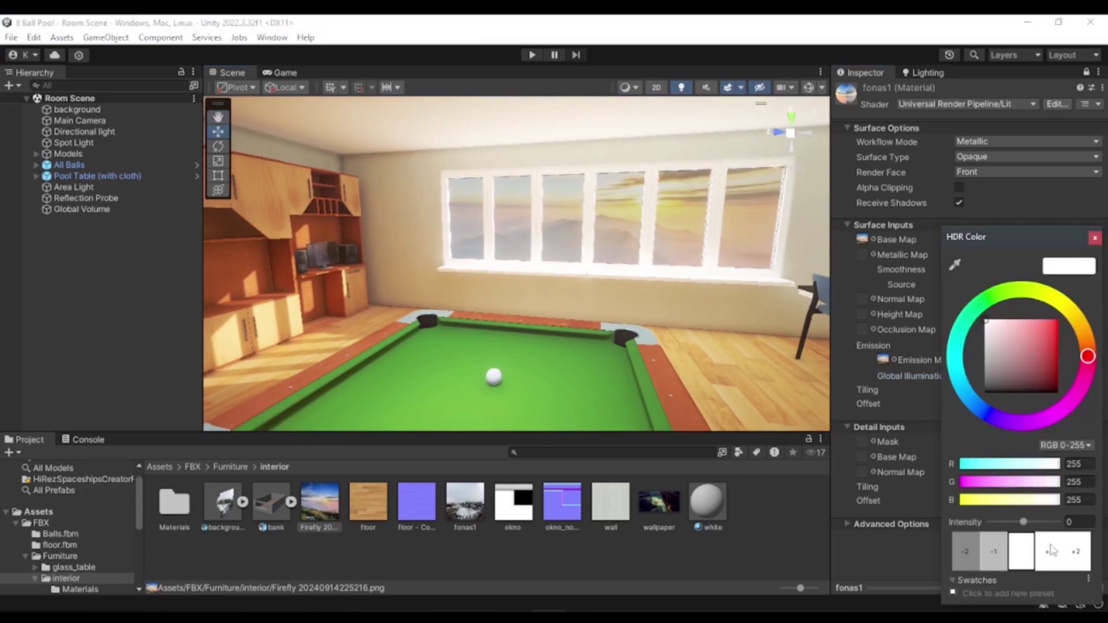
{"action": "type", "text": "1"}
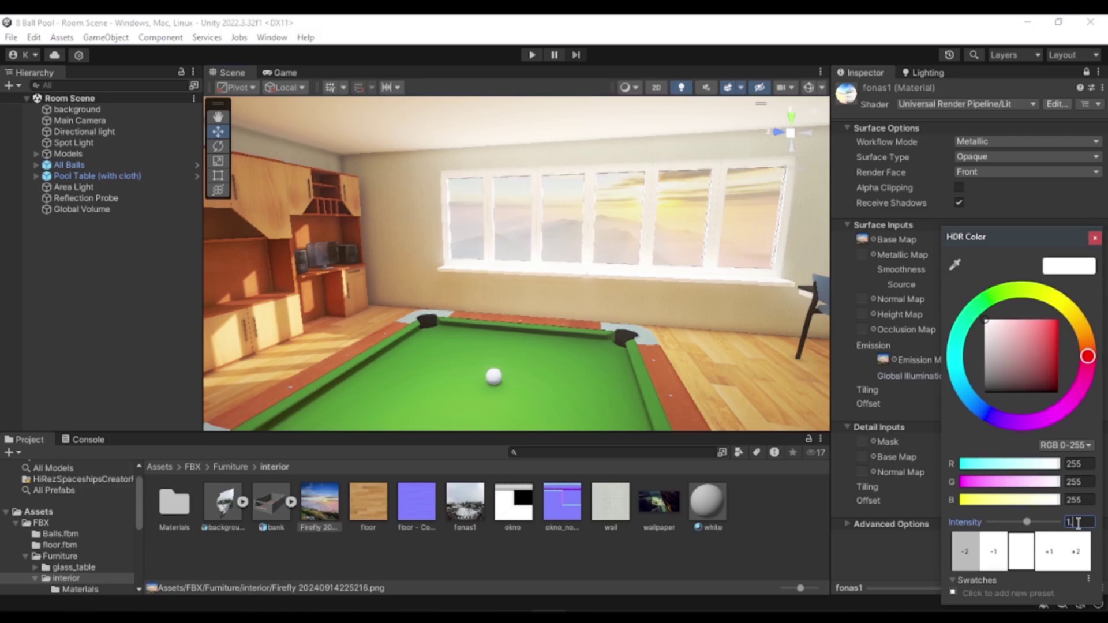
{"action": "type", "text": ".3"}
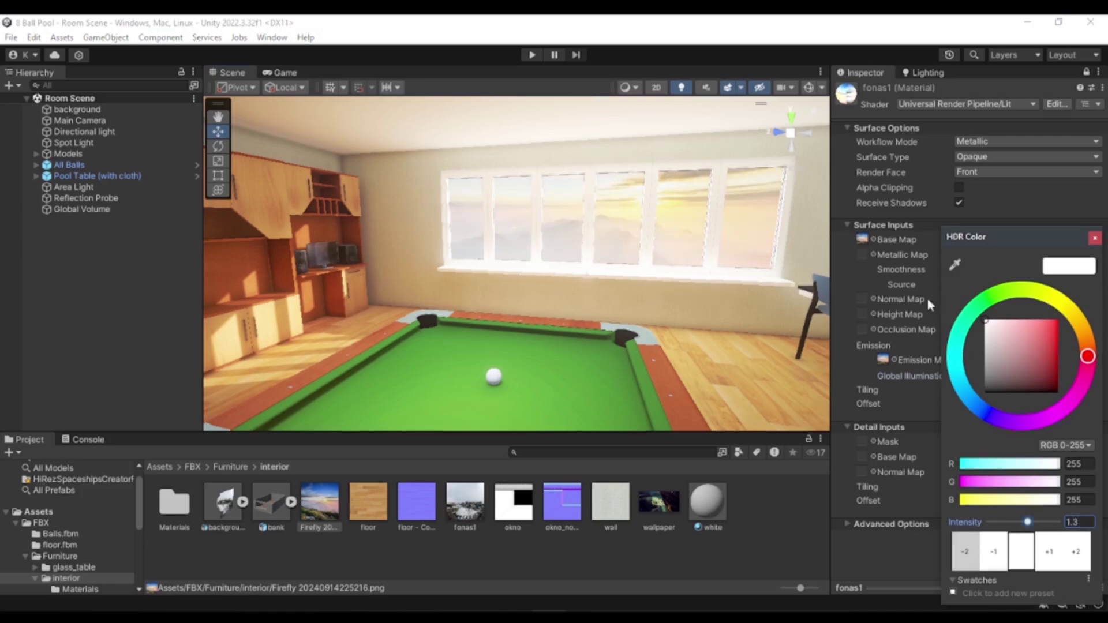
{"action": "left_click", "coordinate": [1097, 240]}
Step: Make fonas1's base colour pure white (FFFFFF) and raise Metallic to 1
{"action": "left_click", "coordinate": [1040, 244]}
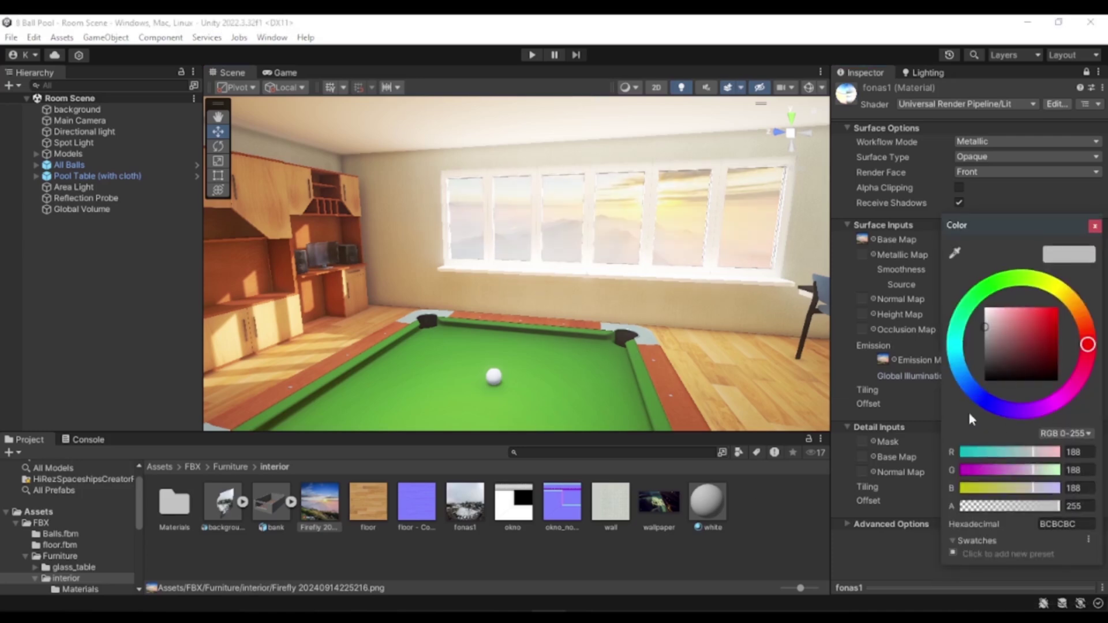
{"action": "left_click_drag", "start_coordinate": [993, 320], "coordinate": [984, 308]}
{"action": "left_click", "coordinate": [1095, 225]}
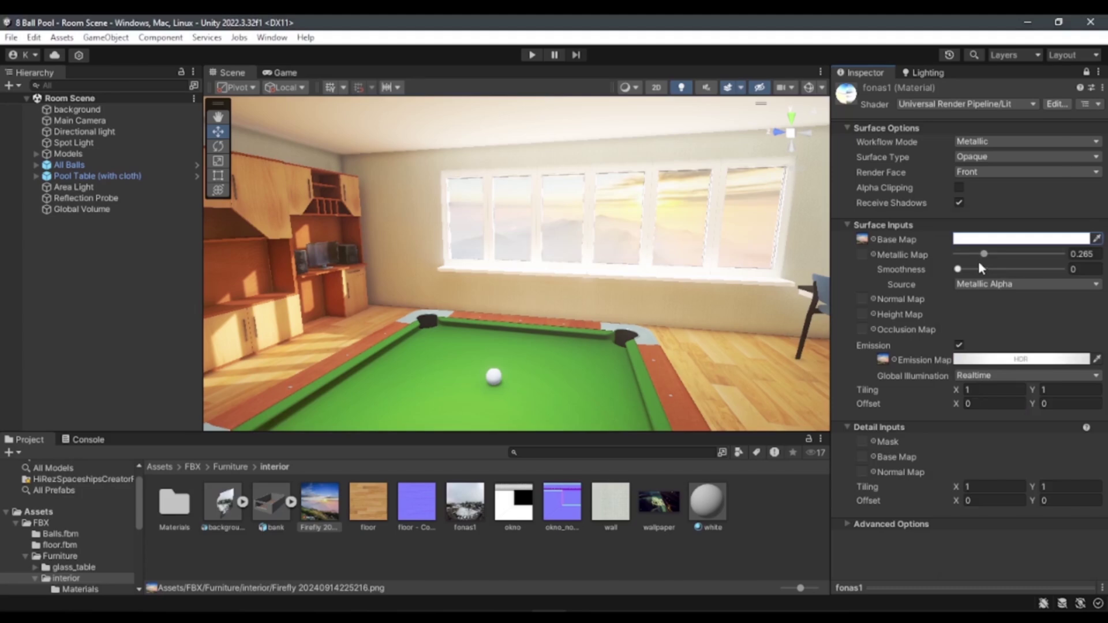
{"action": "left_click_drag", "start_coordinate": [986, 258], "coordinate": [1061, 254]}
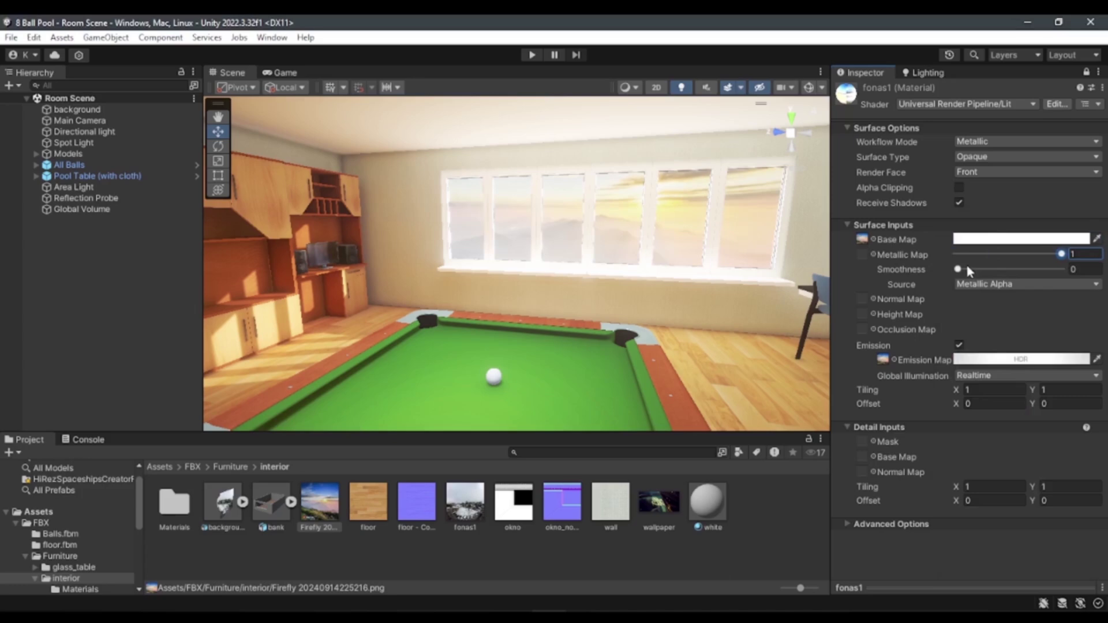
{"action": "right_click_drag", "start_coordinate": [766, 292], "coordinate": [733, 281]}
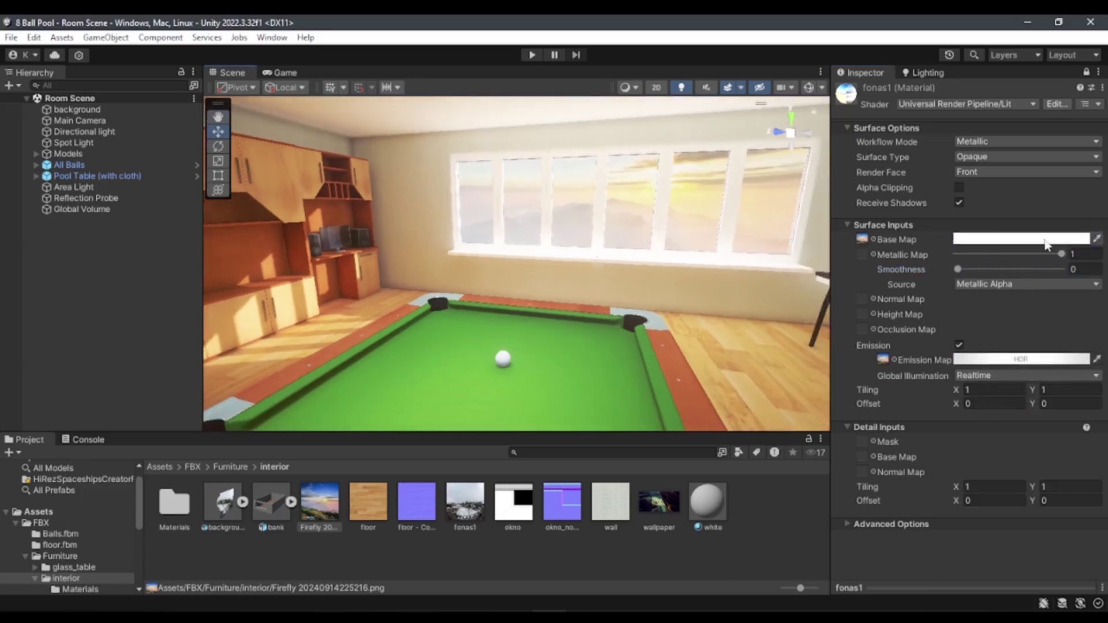
{"action": "left_click", "coordinate": [1004, 240]}
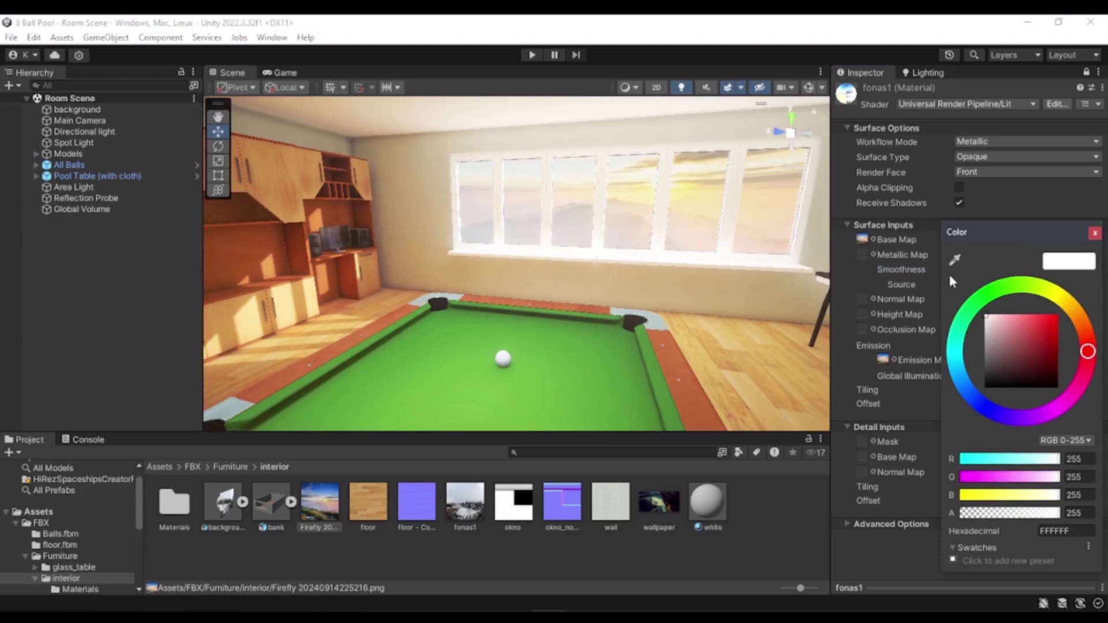
{"action": "left_click", "coordinate": [1094, 233]}
{"action": "mouse_move", "coordinate": [657, 207]}
{"action": "right_mouse_down"}
{"action": "mouse_move", "coordinate": [486, 223]}
{"action": "mouse_move", "coordinate": [640, 214]}
{"action": "right_mouse_up"}
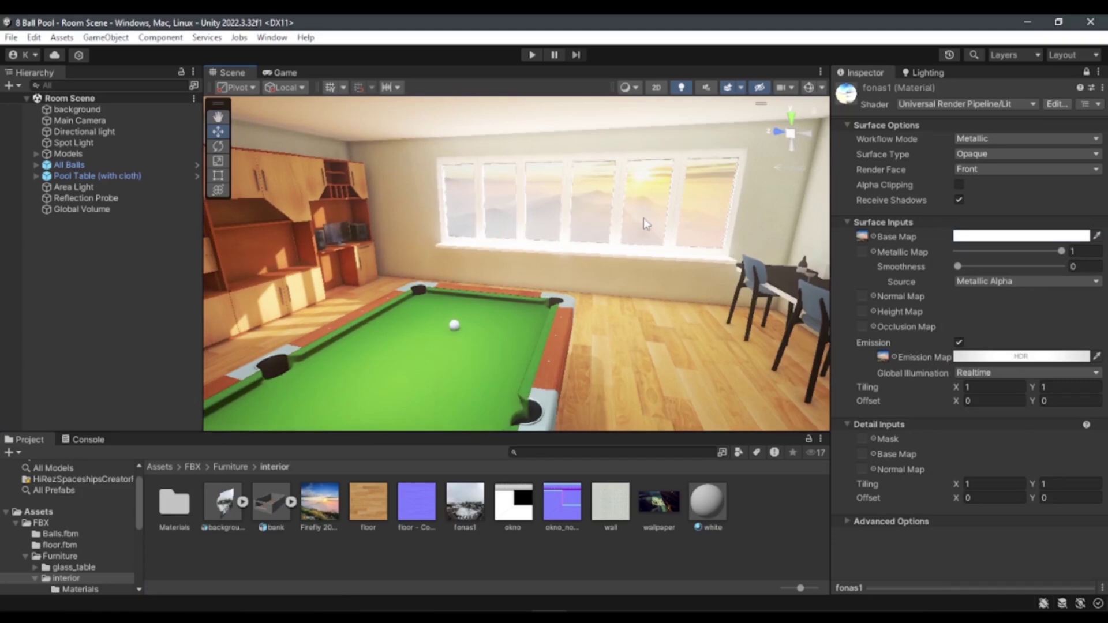
Step: Drag the background landscape down behind the room's windows
{"action": "left_click_drag", "start_coordinate": [577, 132], "coordinate": [560, 207]}
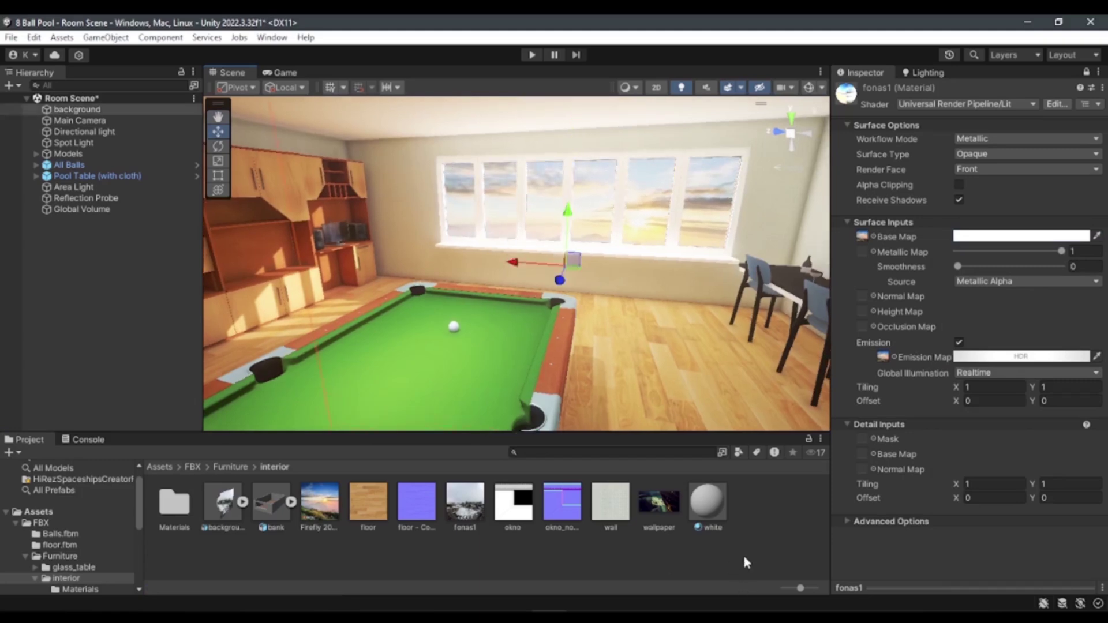
{"action": "mouse_move", "coordinate": [560, 207]}
{"action": "right_mouse_down"}
{"action": "mouse_move", "coordinate": [485, 315]}
{"action": "mouse_move", "coordinate": [533, 264]}
{"action": "mouse_move", "coordinate": [629, 207]}
{"action": "right_mouse_up"}
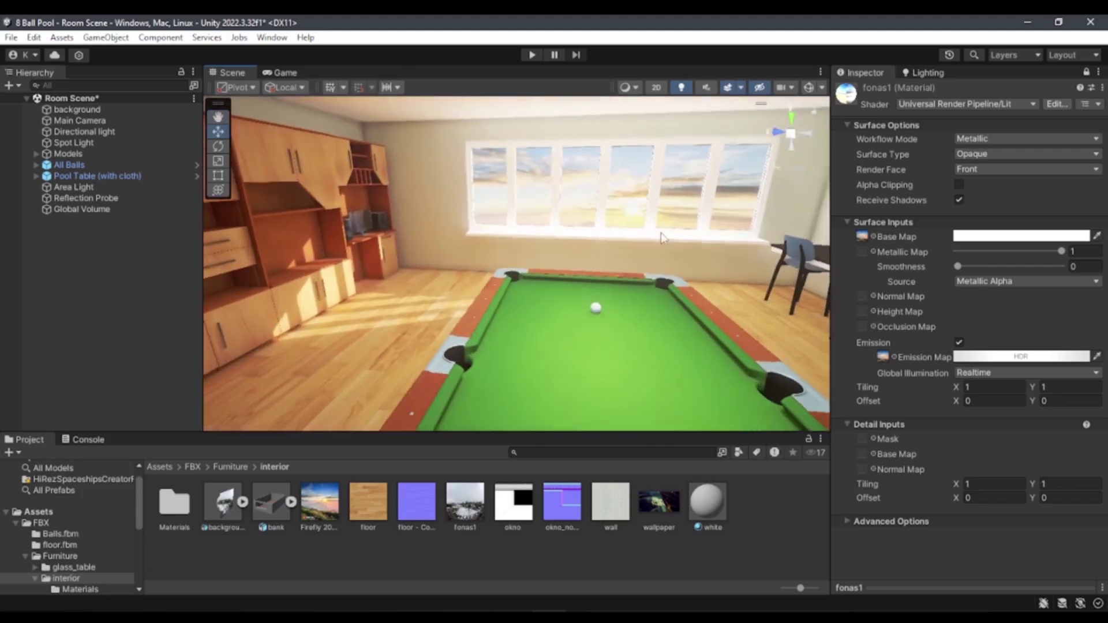
{"action": "left_click_drag", "start_coordinate": [589, 205], "coordinate": [498, 342]}
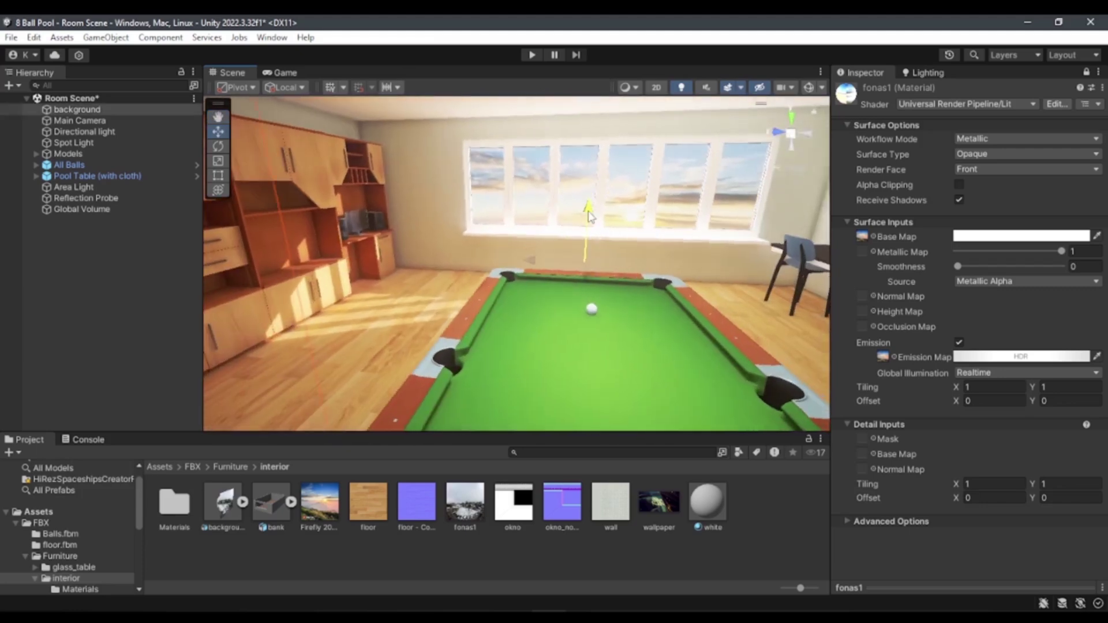
{"action": "left_click", "coordinate": [705, 563]}
Step: Slide the background landscape sideways so the sky sits within the window frames
{"action": "mouse_move", "coordinate": [634, 289]}
{"action": "right_mouse_down"}
{"action": "mouse_move", "coordinate": [653, 266]}
{"action": "mouse_move", "coordinate": [484, 298]}
{"action": "right_mouse_up"}
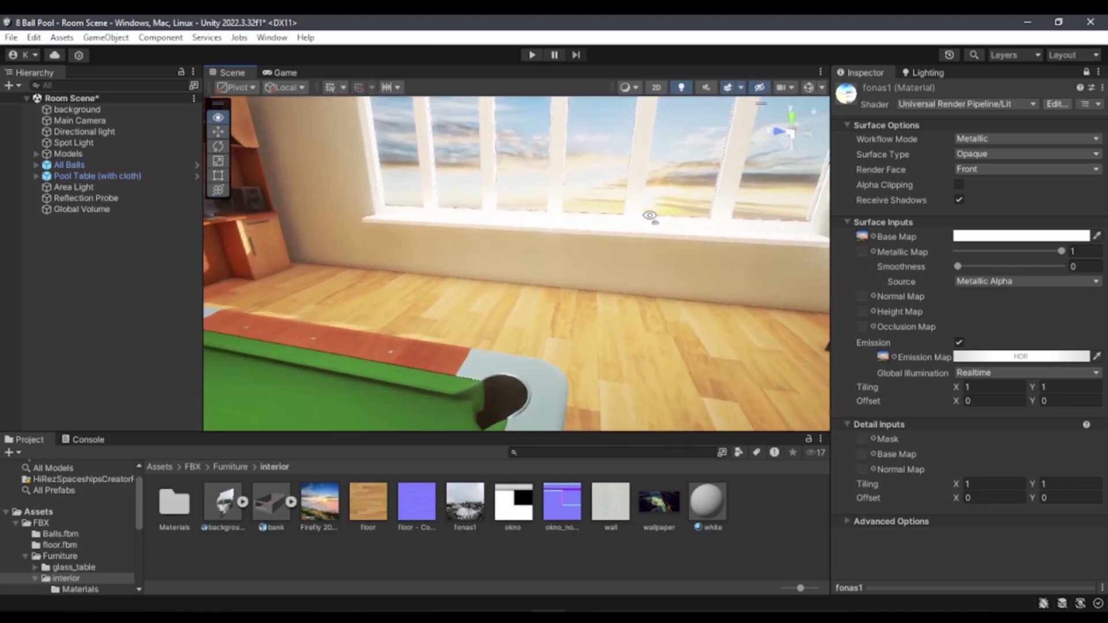
{"action": "left_click", "coordinate": [485, 298]}
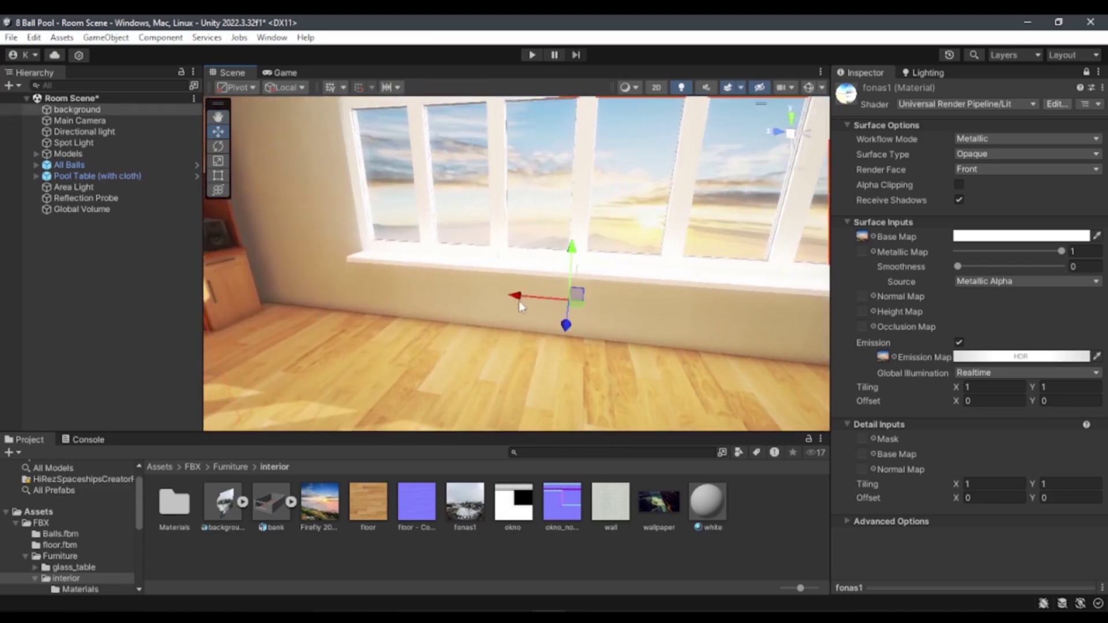
{"action": "left_click_drag", "start_coordinate": [517, 297], "coordinate": [670, 333]}
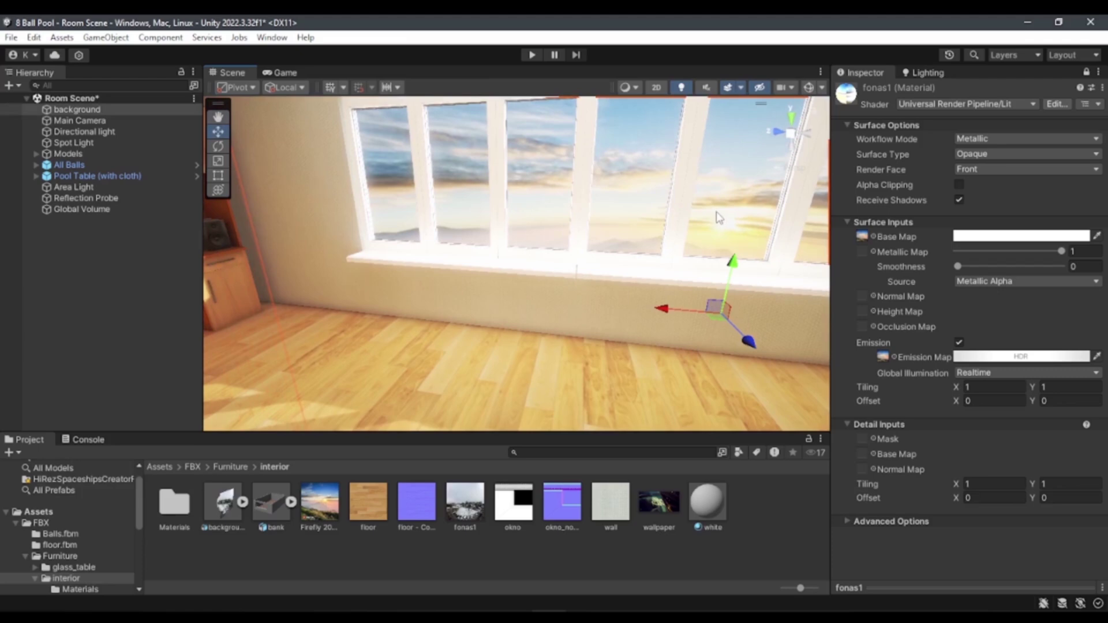
{"action": "right_click_drag", "start_coordinate": [314, 314], "coordinate": [495, 318]}
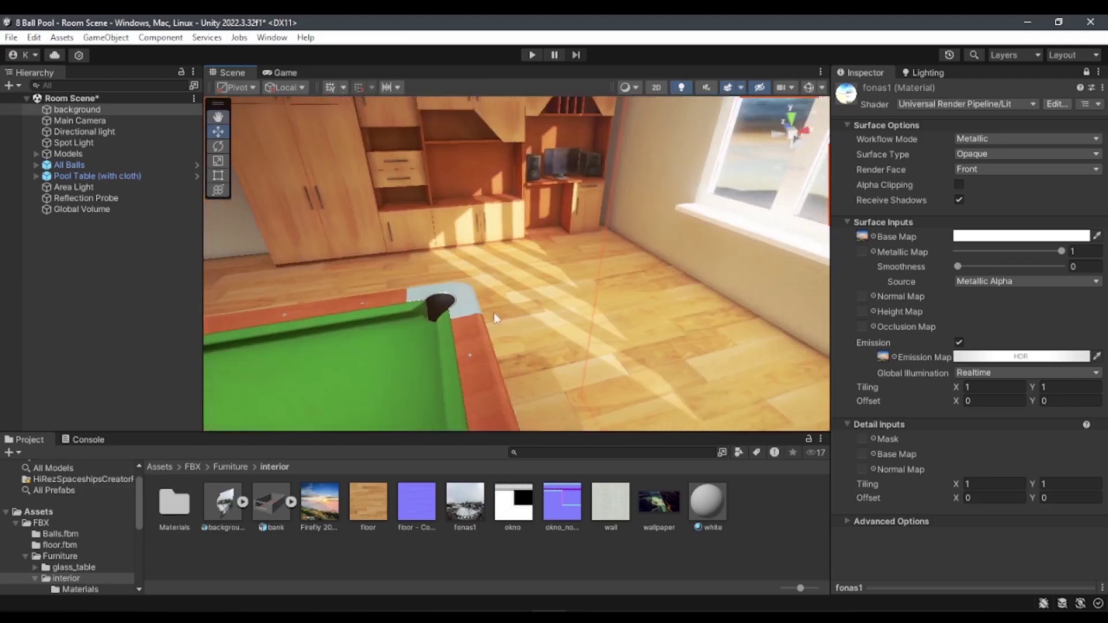
{"action": "mouse_move", "coordinate": [823, 161]}
{"action": "left_mouse_down", "text": "alt"}
{"action": "mouse_move", "coordinate": [639, 225]}
{"action": "mouse_move", "coordinate": [707, 172]}
{"action": "mouse_move", "coordinate": [454, 258]}
{"action": "mouse_move", "coordinate": [458, 238]}
{"action": "mouse_move", "coordinate": [648, 243]}
{"action": "mouse_move", "coordinate": [734, 260]}
{"action": "mouse_move", "coordinate": [546, 279]}
{"action": "mouse_move", "coordinate": [476, 553]}
{"action": "left_mouse_up", "text": "alt"}
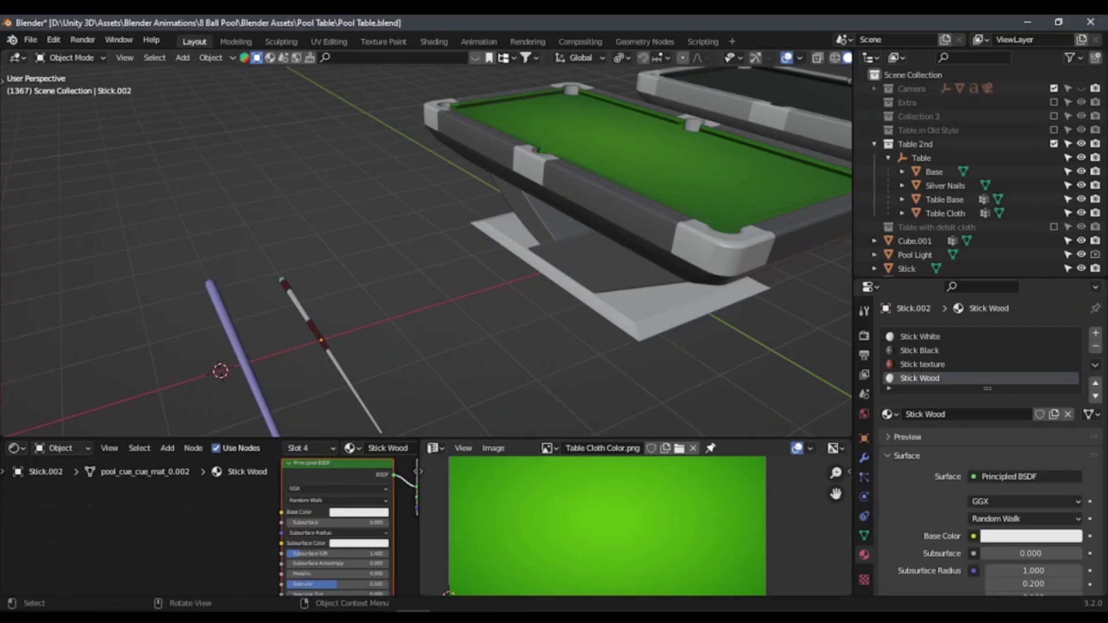
{"action": "right_click", "coordinate": [511, 160]}
{"action": "mouse_move", "coordinate": [370, 242]}
{"action": "middle_mouse_down"}
{"action": "mouse_move", "coordinate": [533, 267]}
{"action": "mouse_move", "coordinate": [296, 344]}
{"action": "middle_mouse_up"}
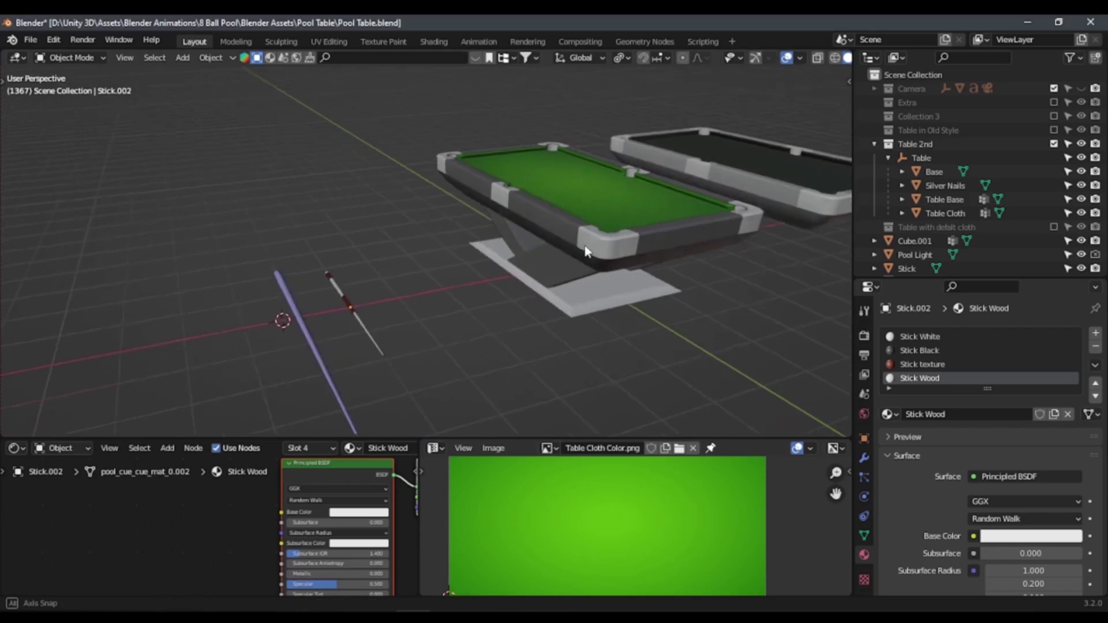
{"action": "scroll", "coordinate": [360, 338], "scroll_direction": "up", "scroll_amount": 4}
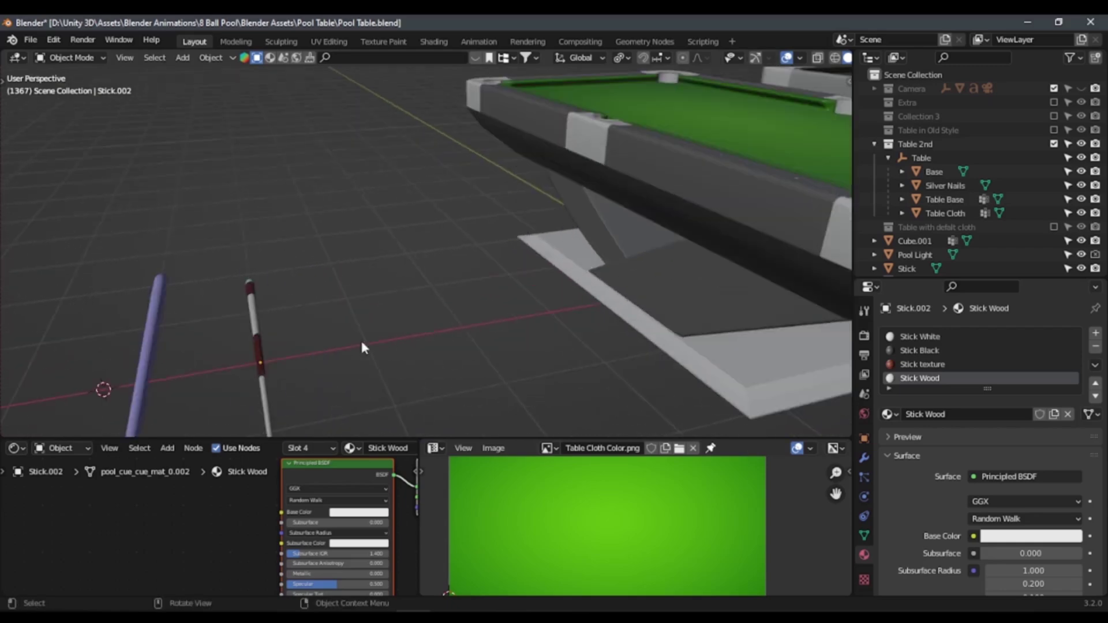
{"action": "left_click", "coordinate": [259, 352]}
{"action": "key", "text": "KP_Decimal"}
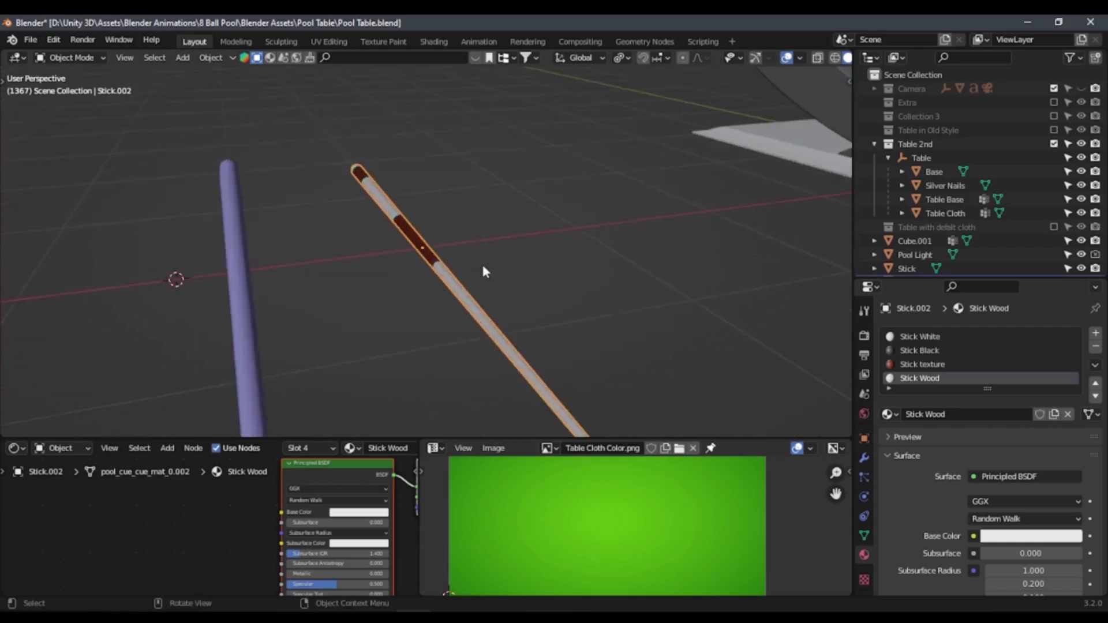
{"action": "middle_click_drag", "start_coordinate": [369, 256], "coordinate": [469, 250]}
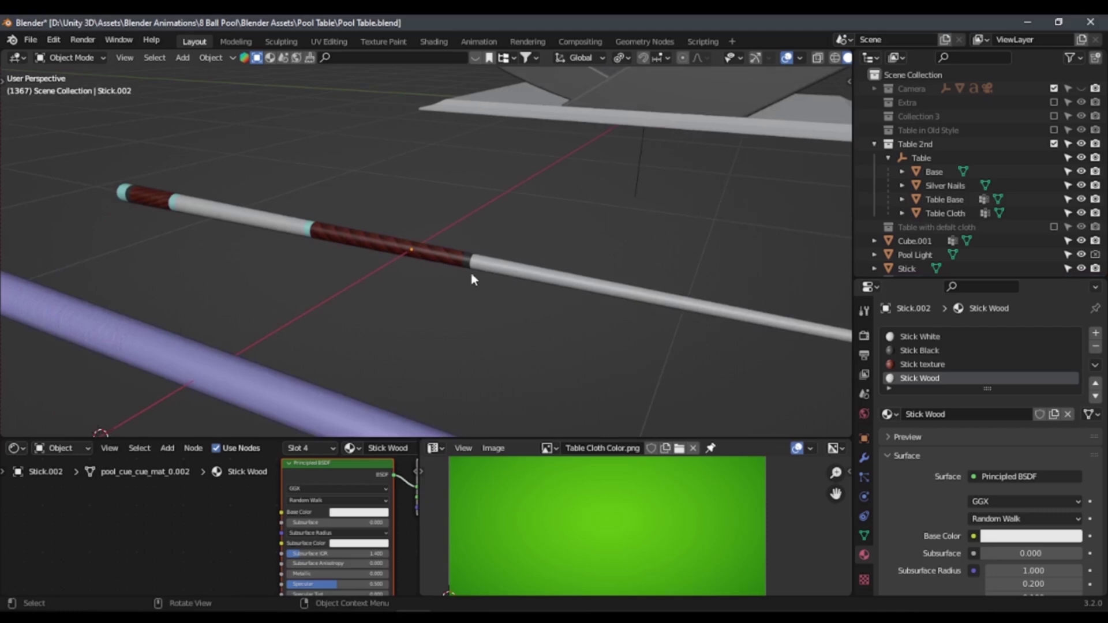
{"action": "left_click", "coordinate": [469, 249]}
{"action": "key", "text": "Tab"}
{"action": "middle_click_drag", "start_coordinate": [546, 252], "coordinate": [594, 267]}
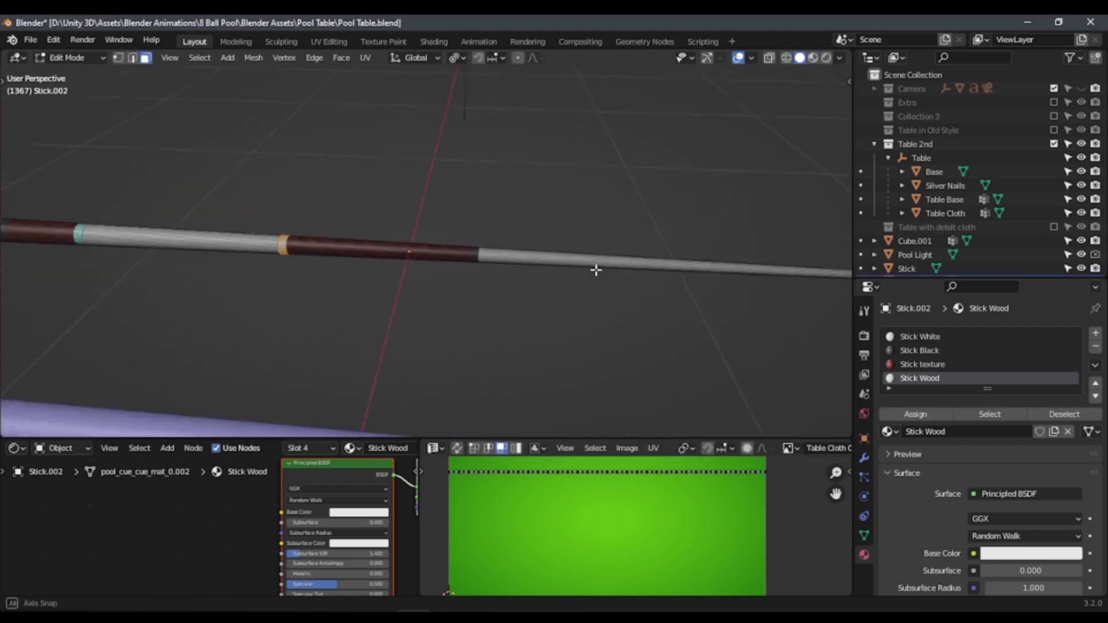
{"action": "left_click", "coordinate": [768, 60]}
{"action": "scroll", "coordinate": [378, 277], "scroll_direction": "down", "scroll_amount": 3}
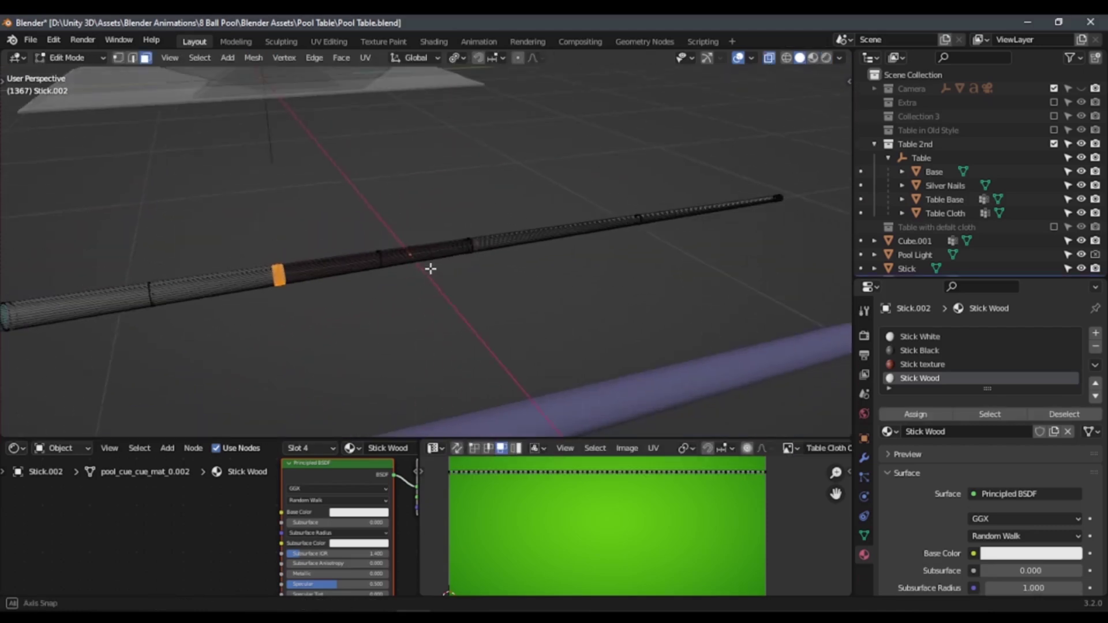
{"action": "middle_click_drag", "start_coordinate": [432, 267], "coordinate": [302, 266]}
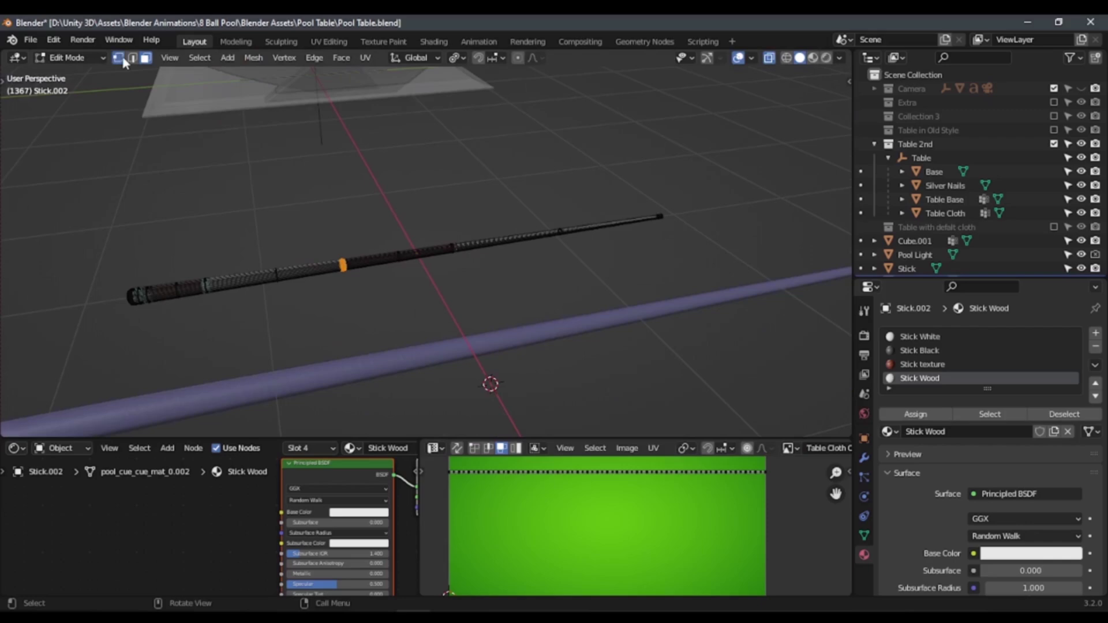
{"action": "key", "text": "a"}
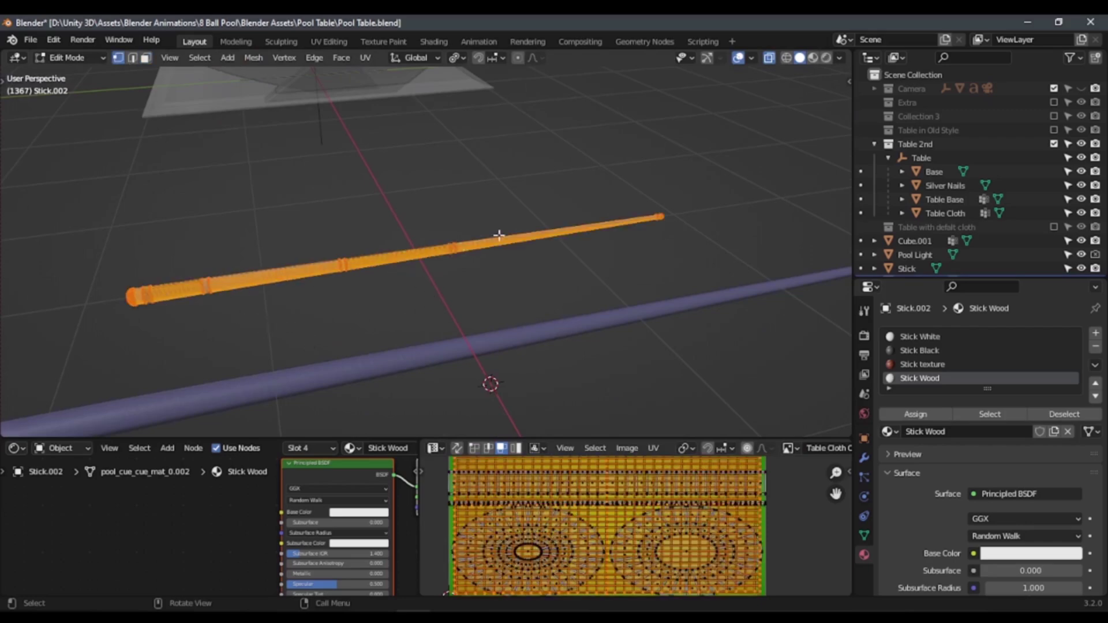
{"action": "key", "text": "Tab"}
{"action": "middle_click_drag", "start_coordinate": [501, 270], "coordinate": [459, 275]}
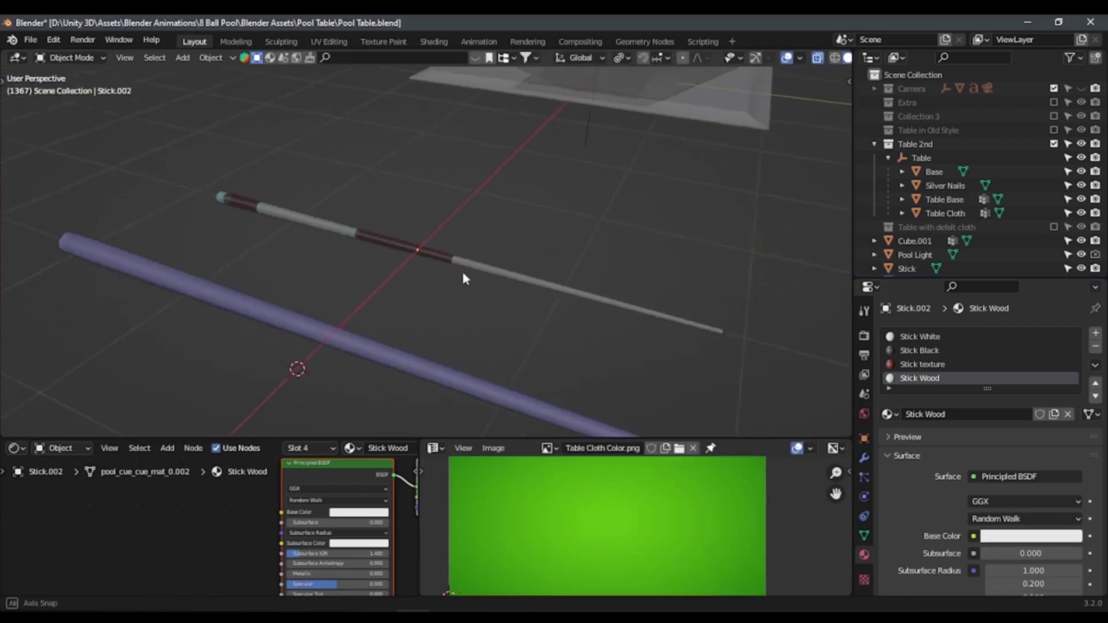
{"action": "middle_click_drag", "start_coordinate": [470, 238], "coordinate": [438, 238]}
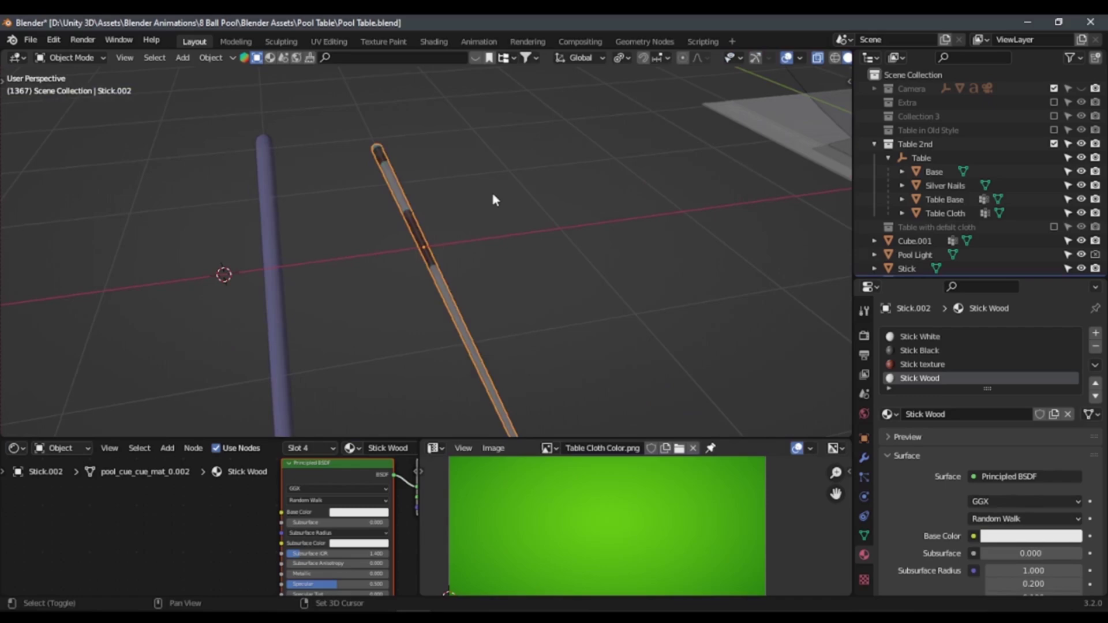
{"action": "key", "text": "shift+a"}
{"action": "key", "text": "Escape"}
{"action": "mouse_move", "coordinate": [363, 249]}
{"action": "middle_mouse_down"}
{"action": "mouse_move", "coordinate": [424, 284]}
{"action": "mouse_move", "coordinate": [487, 279]}
{"action": "middle_mouse_up"}
{"action": "key", "text": "Tab"}
{"action": "scroll", "coordinate": [487, 279], "scroll_direction": "up", "scroll_amount": 6}
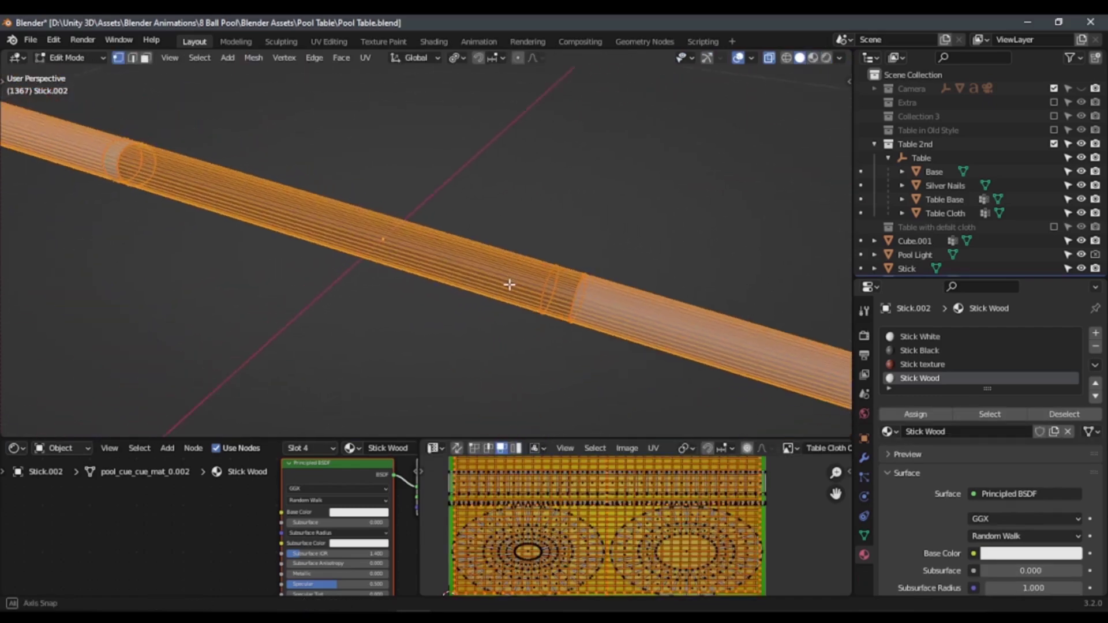
{"action": "mouse_move", "coordinate": [370, 321]}
{"action": "middle_mouse_down"}
{"action": "mouse_move", "coordinate": [385, 296]}
{"action": "mouse_move", "coordinate": [227, 275]}
{"action": "mouse_move", "coordinate": [98, 313]}
{"action": "mouse_move", "coordinate": [313, 228]}
{"action": "mouse_move", "coordinate": [383, 242]}
{"action": "mouse_move", "coordinate": [534, 196]}
{"action": "mouse_move", "coordinate": [375, 256]}
{"action": "middle_mouse_up"}
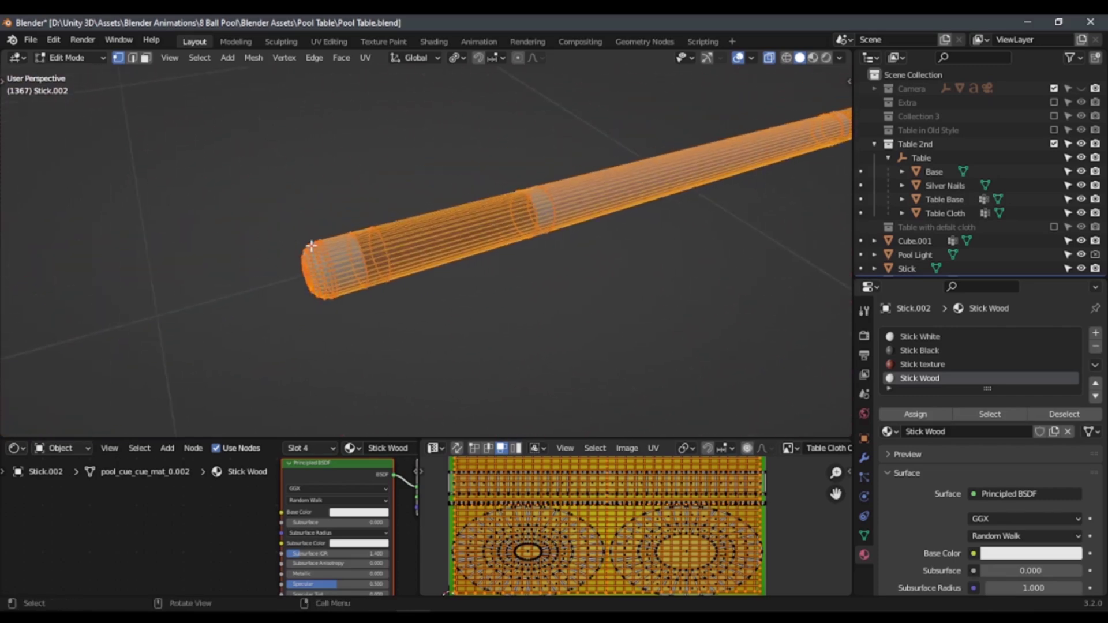
{"action": "middle_click_drag", "start_coordinate": [326, 314], "coordinate": [349, 301], "text": "shift"}
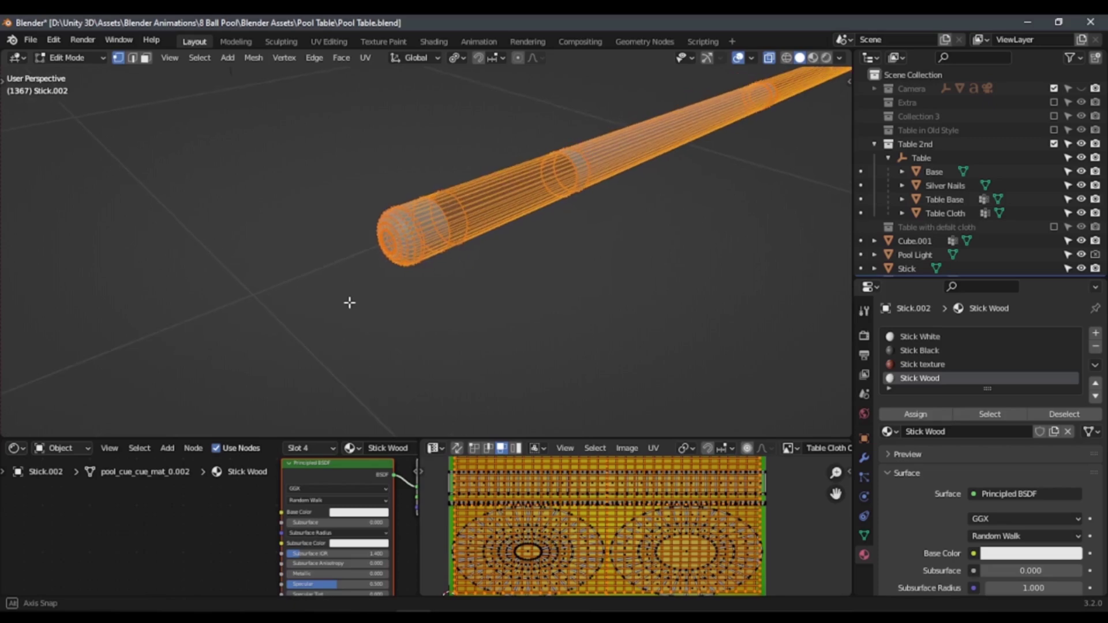
{"action": "mouse_move", "coordinate": [544, 231]}
{"action": "middle_mouse_down", "text": "shift"}
{"action": "mouse_move", "coordinate": [327, 324]}
{"action": "mouse_move", "coordinate": [291, 300]}
{"action": "middle_mouse_up", "text": "shift"}
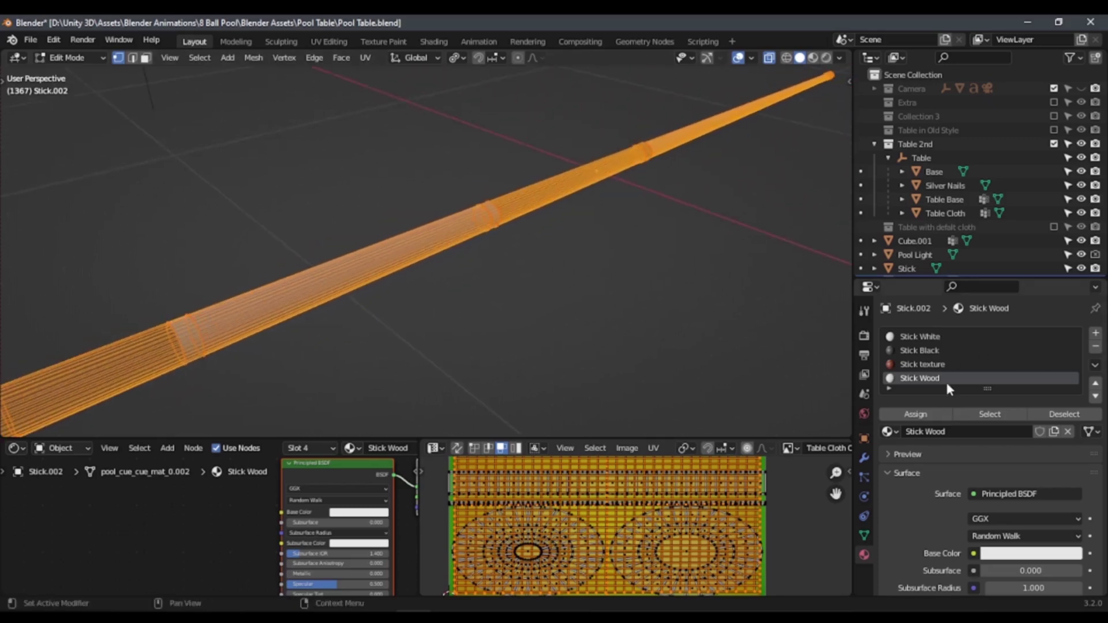
{"action": "mouse_move", "coordinate": [693, 346]}
{"action": "middle_mouse_down"}
{"action": "mouse_move", "coordinate": [573, 316]}
{"action": "mouse_move", "coordinate": [586, 198]}
{"action": "mouse_move", "coordinate": [729, 178]}
{"action": "mouse_move", "coordinate": [564, 257]}
{"action": "middle_mouse_up"}
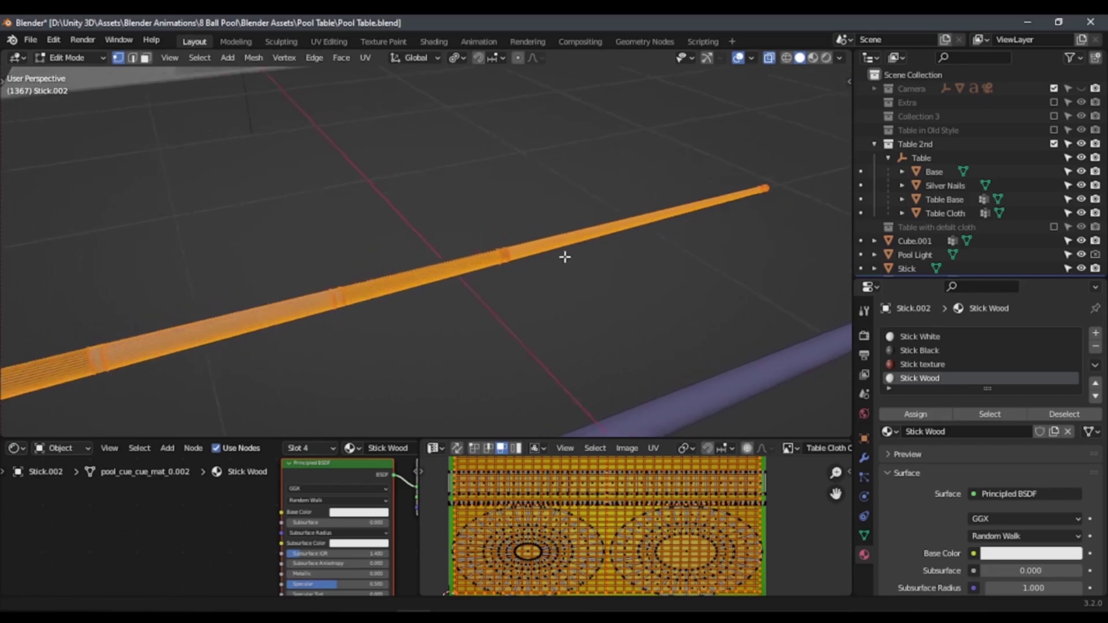
{"action": "key", "text": "Tab"}
{"action": "mouse_move", "coordinate": [635, 279]}
{"action": "middle_mouse_down"}
{"action": "mouse_move", "coordinate": [646, 310]}
{"action": "mouse_move", "coordinate": [487, 284]}
{"action": "mouse_move", "coordinate": [548, 242]}
{"action": "middle_mouse_up"}
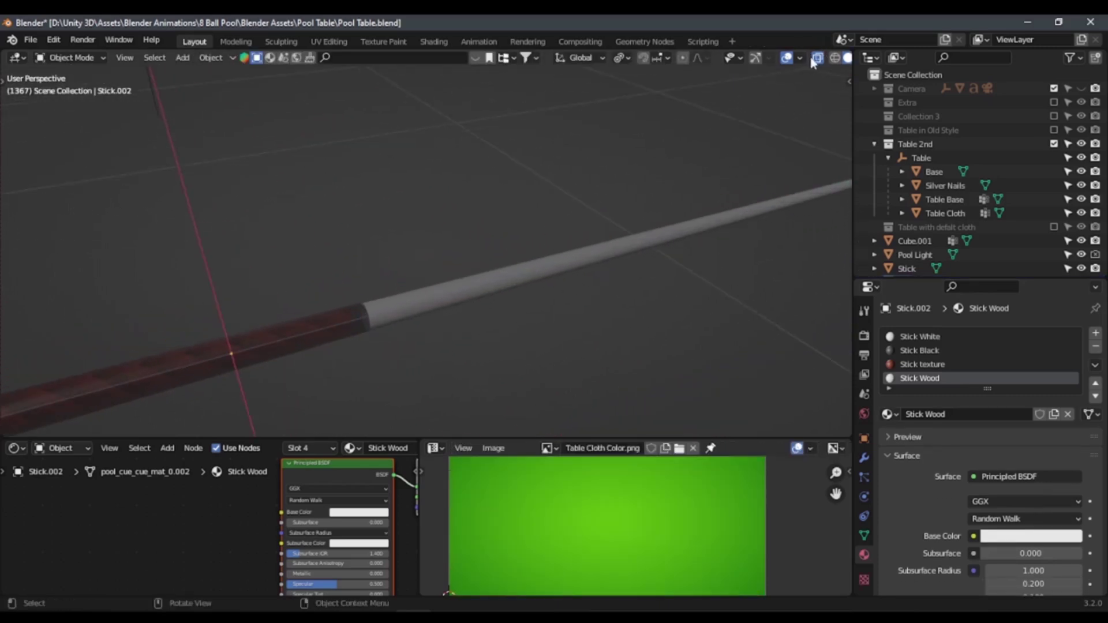
Step: Restore solid shading and review the cue's Stick White material settings, including Viewport Display
{"action": "left_click", "coordinate": [815, 59]}
{"action": "mouse_move", "coordinate": [767, 309]}
{"action": "middle_mouse_down"}
{"action": "mouse_move", "coordinate": [735, 316]}
{"action": "mouse_move", "coordinate": [807, 323]}
{"action": "middle_mouse_up"}
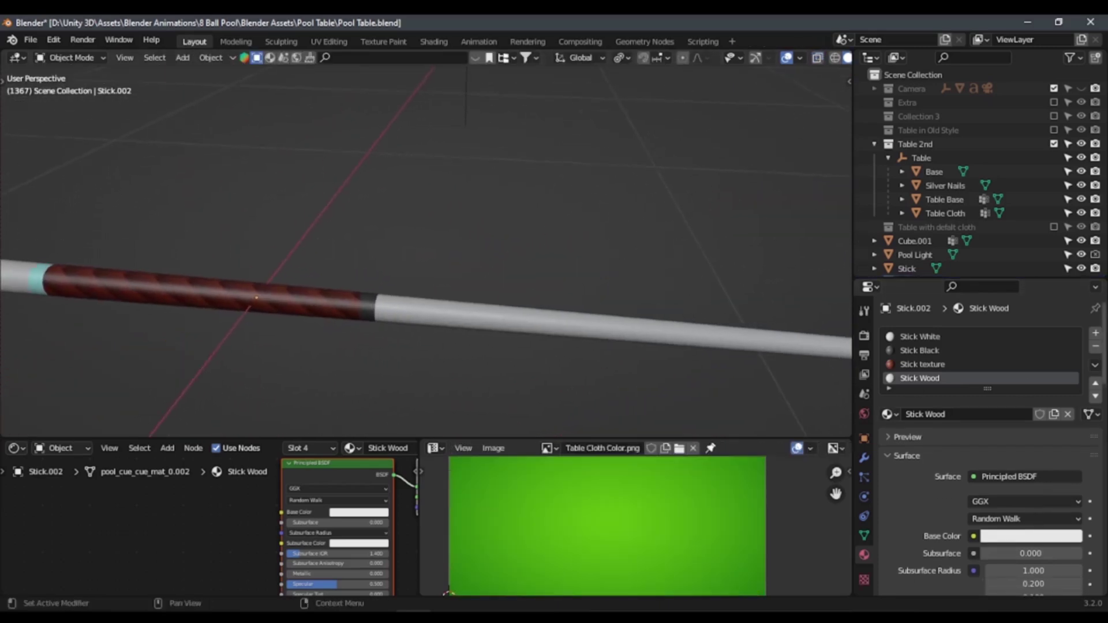
{"action": "left_click", "coordinate": [930, 336]}
{"action": "scroll", "coordinate": [519, 329], "scroll_direction": "down", "scroll_amount": 4}
{"action": "left_click", "coordinate": [558, 311]}
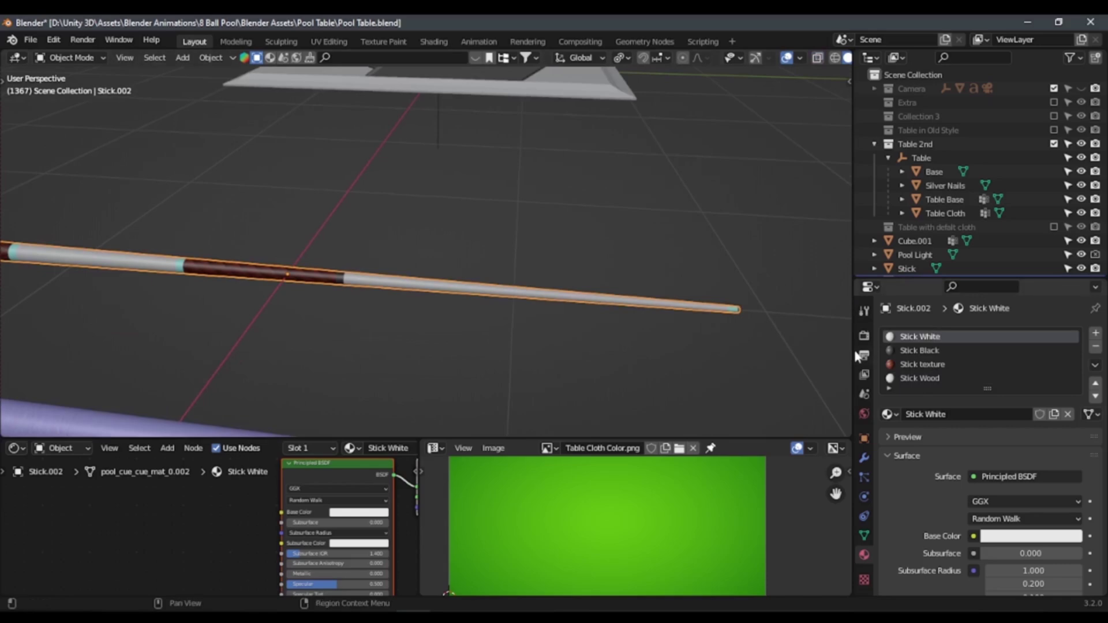
{"action": "scroll", "coordinate": [1000, 471], "scroll_direction": "down", "scroll_amount": 5}
{"action": "scroll", "coordinate": [1003, 487], "scroll_direction": "down", "scroll_amount": 8}
{"action": "scroll", "coordinate": [992, 462], "scroll_direction": "down", "scroll_amount": 5}
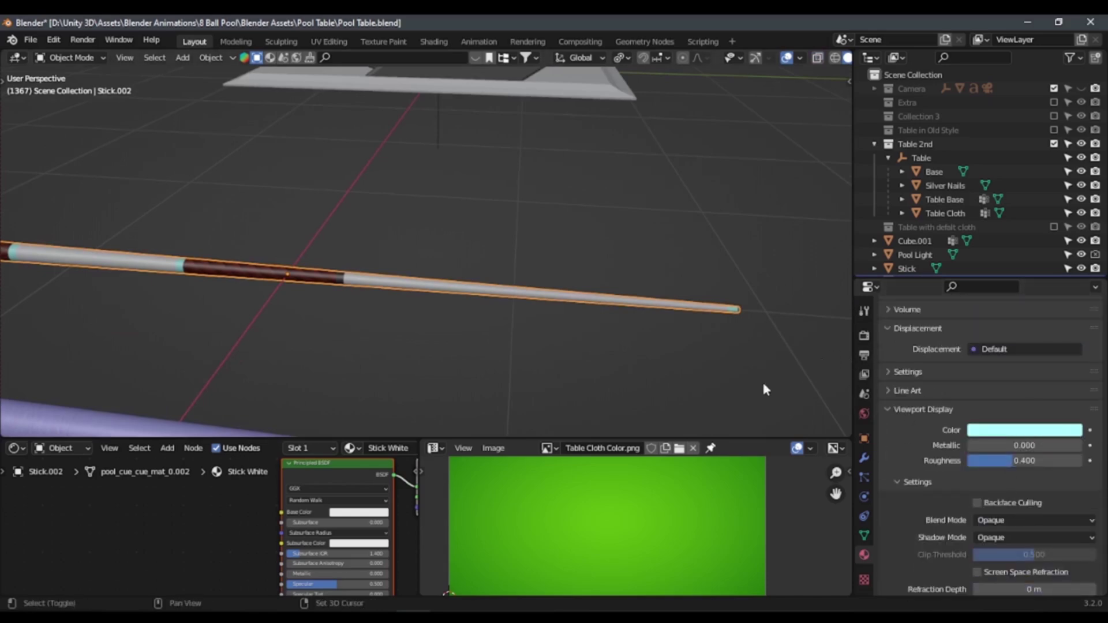
{"action": "scroll", "coordinate": [497, 338], "scroll_direction": "up", "scroll_amount": 2}
{"action": "scroll", "coordinate": [626, 358], "scroll_direction": "up", "scroll_amount": 2}
{"action": "scroll", "coordinate": [650, 339], "scroll_direction": "up", "scroll_amount": 2}
{"action": "scroll", "coordinate": [605, 337], "scroll_direction": "up", "scroll_amount": 2}
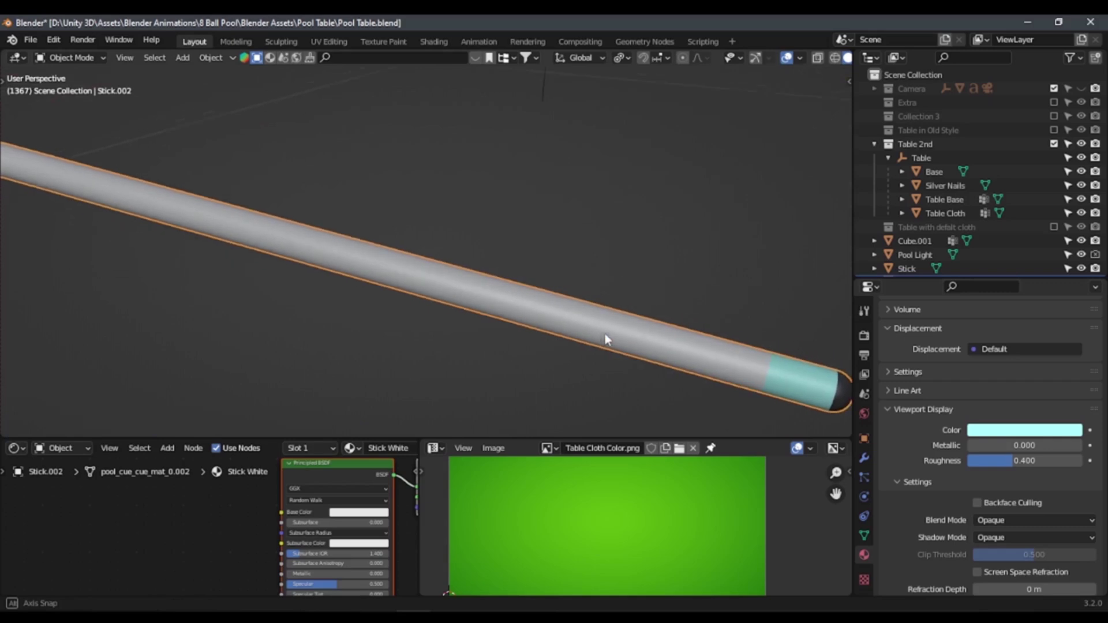
{"action": "scroll", "coordinate": [604, 333], "scroll_direction": "down", "scroll_amount": 2}
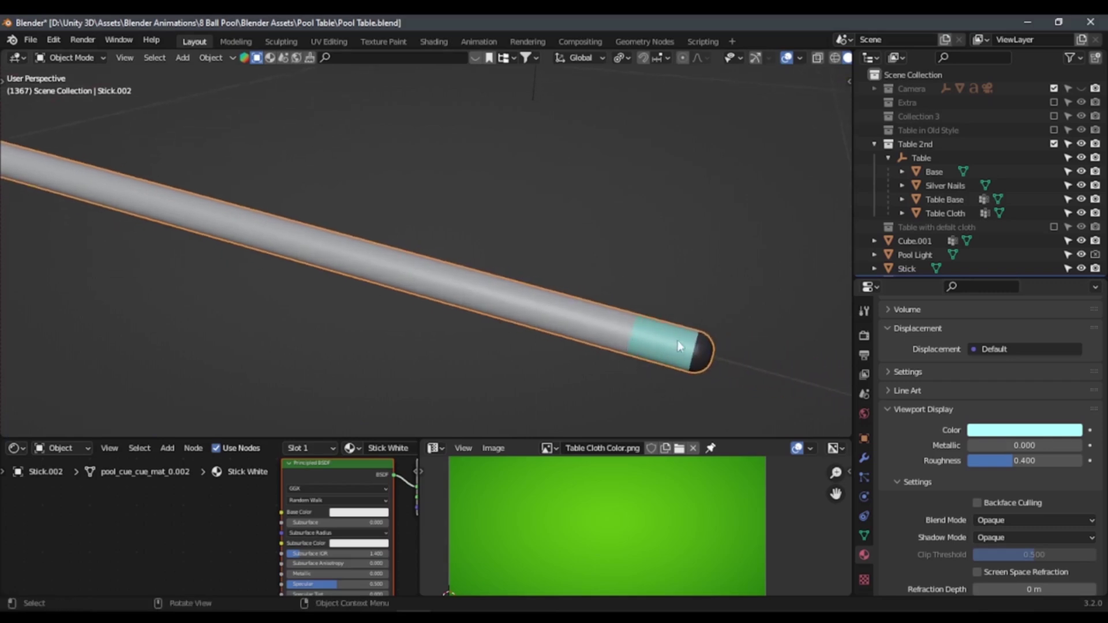
{"action": "scroll", "coordinate": [1009, 436], "scroll_direction": "up", "scroll_amount": 5}
{"action": "scroll", "coordinate": [1009, 436], "scroll_direction": "up", "scroll_amount": 5}
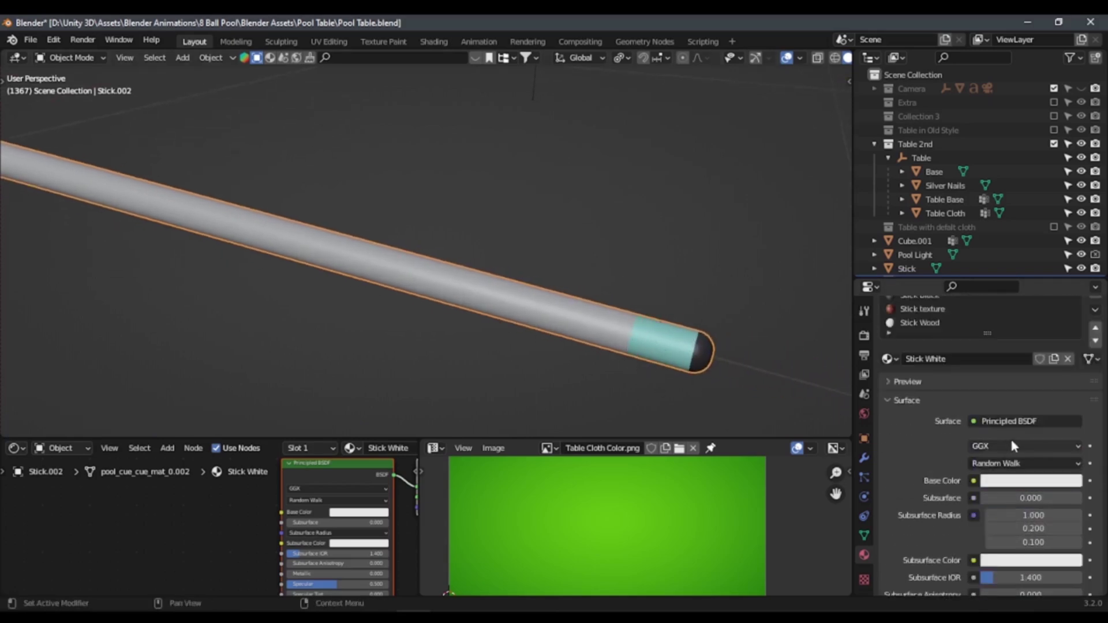
{"action": "scroll", "coordinate": [1010, 436], "scroll_direction": "up", "scroll_amount": 3}
{"action": "scroll", "coordinate": [647, 349], "scroll_direction": "down", "scroll_amount": 1}
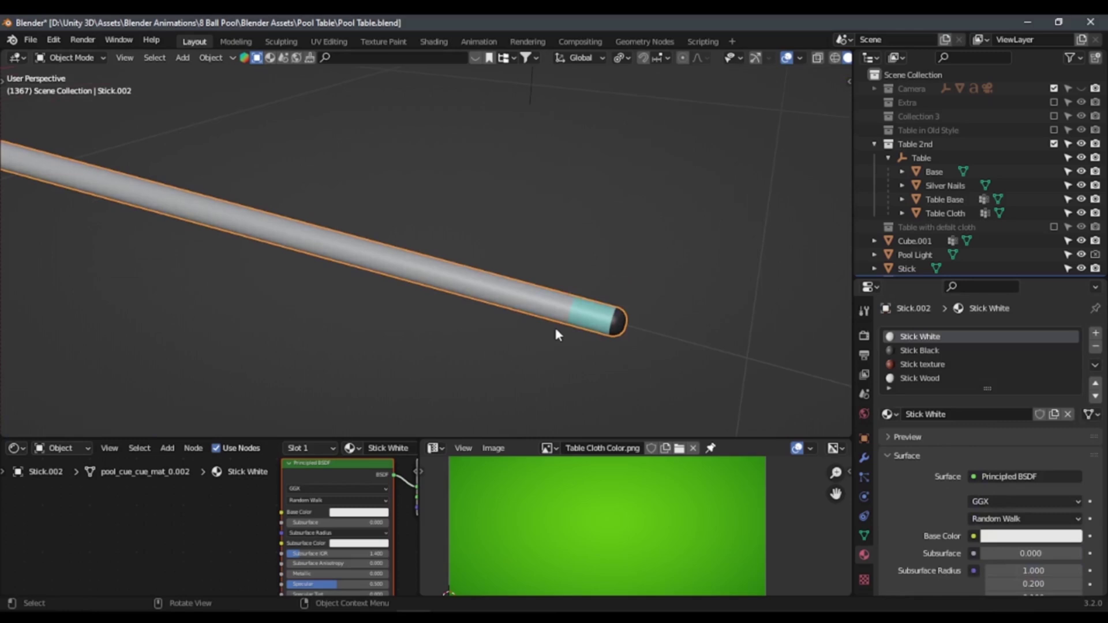
{"action": "middle_click_drag", "start_coordinate": [544, 326], "coordinate": [563, 321]}
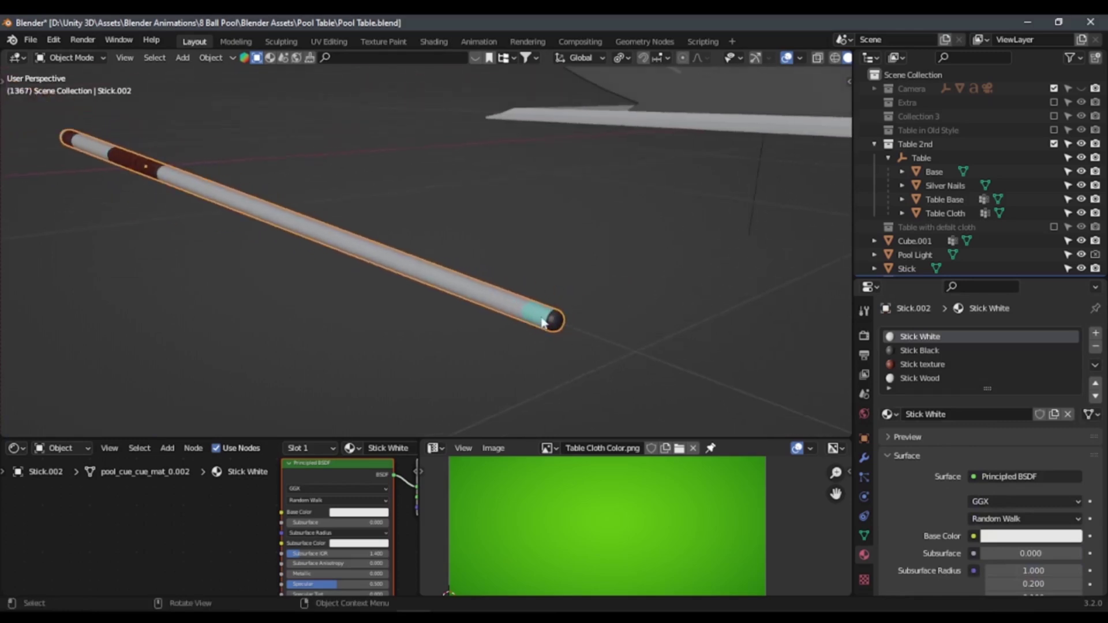
{"action": "middle_click_drag", "start_coordinate": [593, 334], "coordinate": [583, 334]}
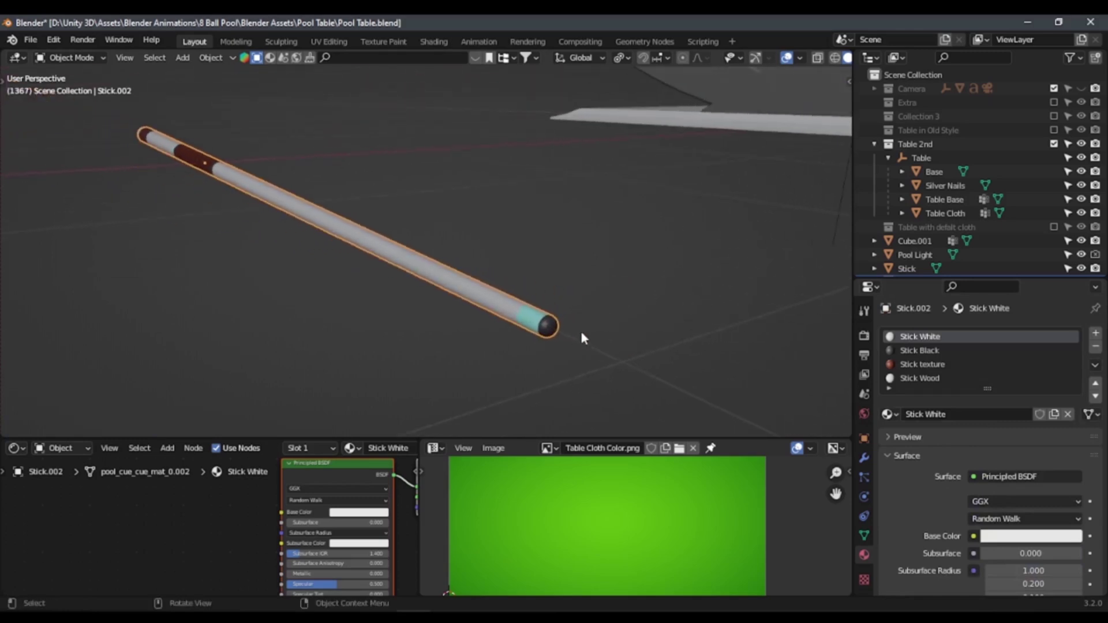
Step: Show the Stick Black and then the Stick texture material slots
{"action": "left_click", "coordinate": [939, 353]}
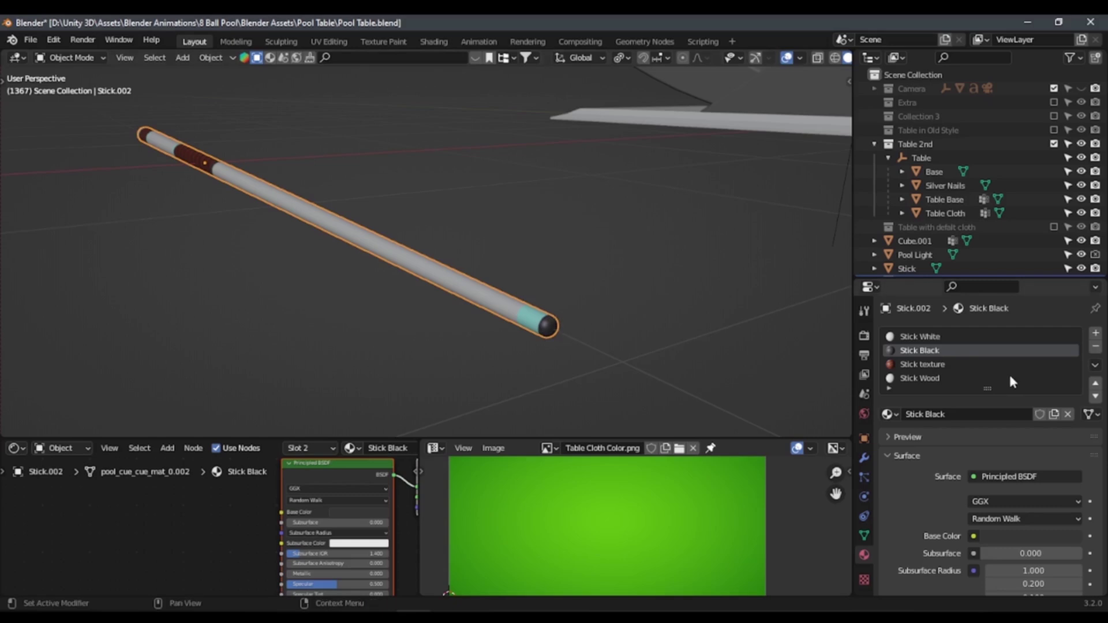
{"action": "left_click", "coordinate": [946, 365]}
{"action": "mouse_move", "coordinate": [545, 371]}
{"action": "middle_mouse_down"}
{"action": "mouse_move", "coordinate": [411, 289]}
{"action": "mouse_move", "coordinate": [362, 306]}
{"action": "mouse_move", "coordinate": [346, 292]}
{"action": "middle_mouse_up"}
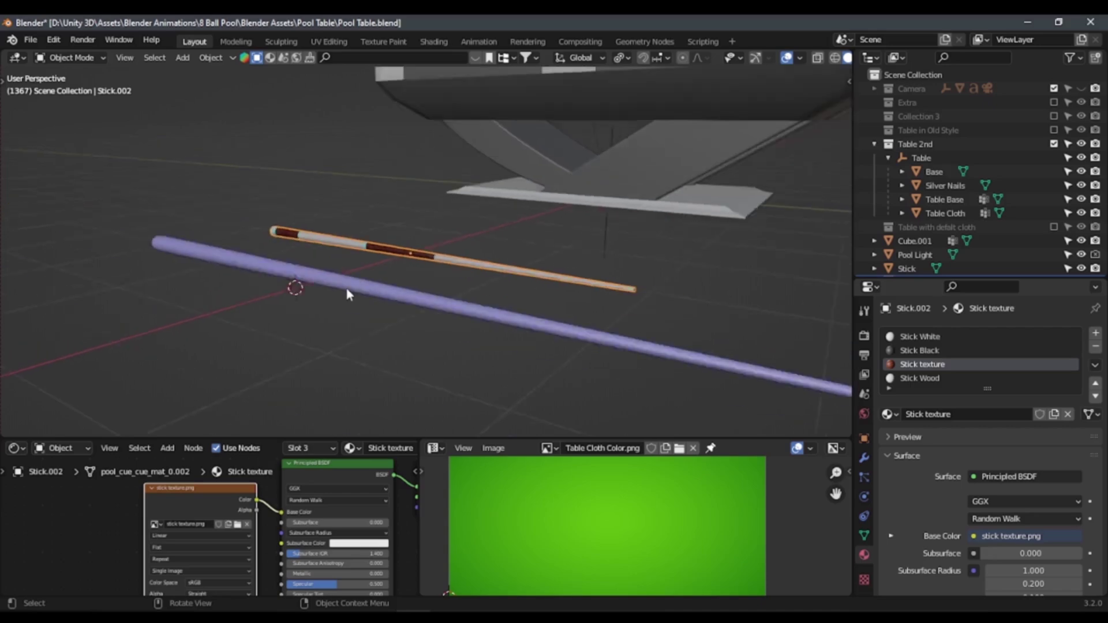
Step: Select the cue's striped-section faces in Edit Mode and check their UV layout
{"action": "scroll", "coordinate": [396, 271], "scroll_direction": "up", "scroll_amount": 5}
{"action": "scroll", "coordinate": [396, 264], "scroll_direction": "up", "scroll_amount": 2}
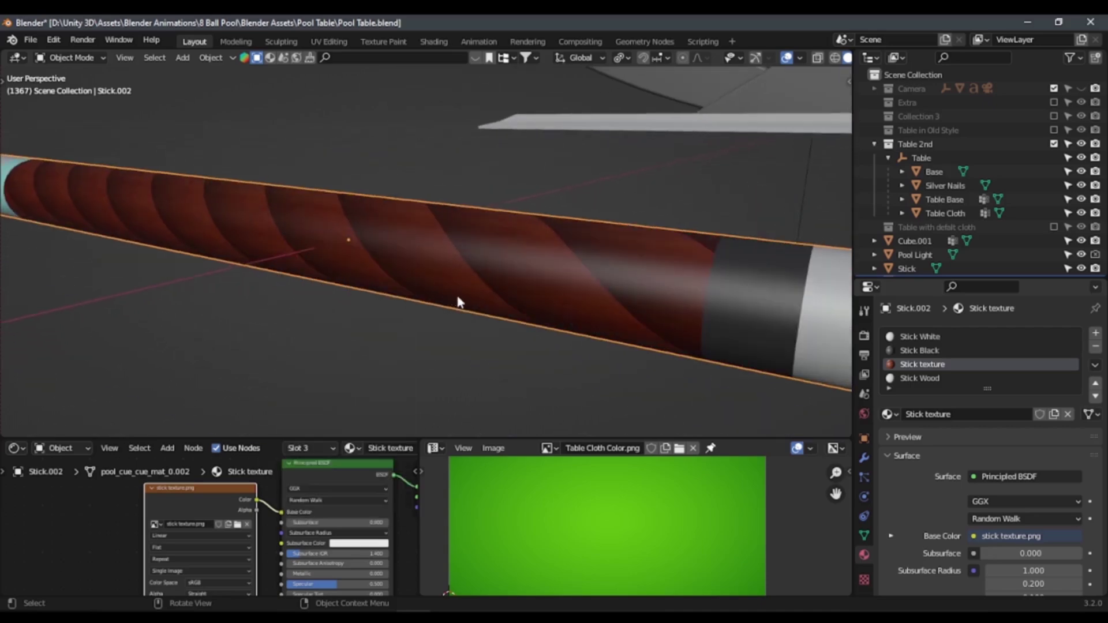
{"action": "mouse_move", "coordinate": [458, 299]}
{"action": "middle_mouse_down"}
{"action": "mouse_move", "coordinate": [347, 227]}
{"action": "mouse_move", "coordinate": [494, 235]}
{"action": "mouse_move", "coordinate": [521, 222]}
{"action": "mouse_move", "coordinate": [403, 198]}
{"action": "mouse_move", "coordinate": [391, 265]}
{"action": "mouse_move", "coordinate": [348, 265]}
{"action": "middle_mouse_up"}
{"action": "key", "text": "Tab"}
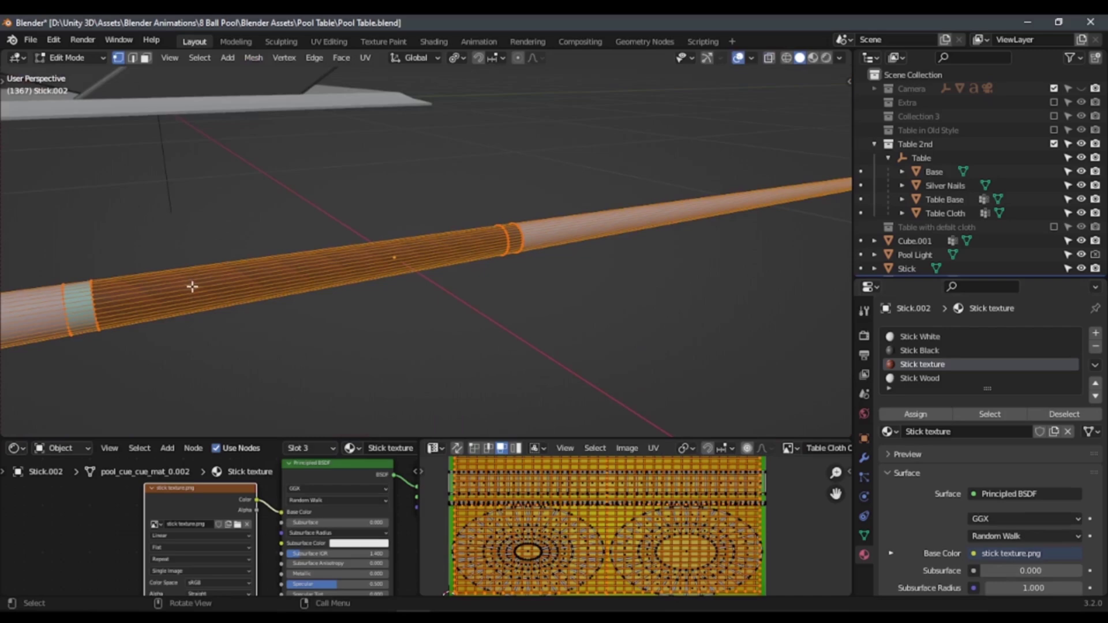
{"action": "left_click", "coordinate": [146, 58]}
{"action": "left_click", "coordinate": [290, 257]}
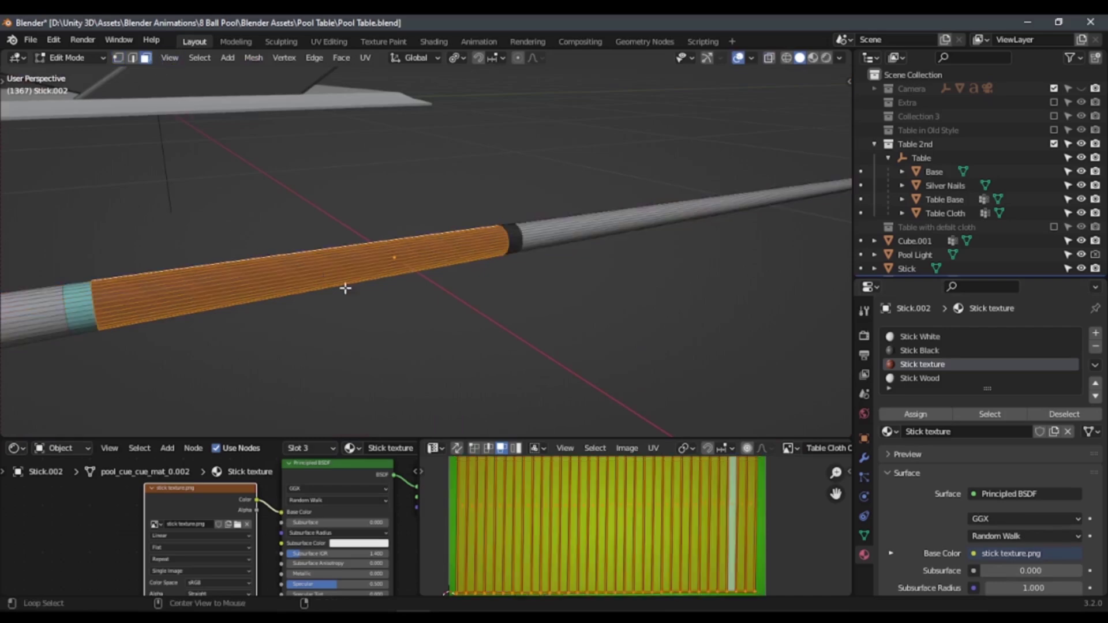
{"action": "key", "text": "ctrl+space"}
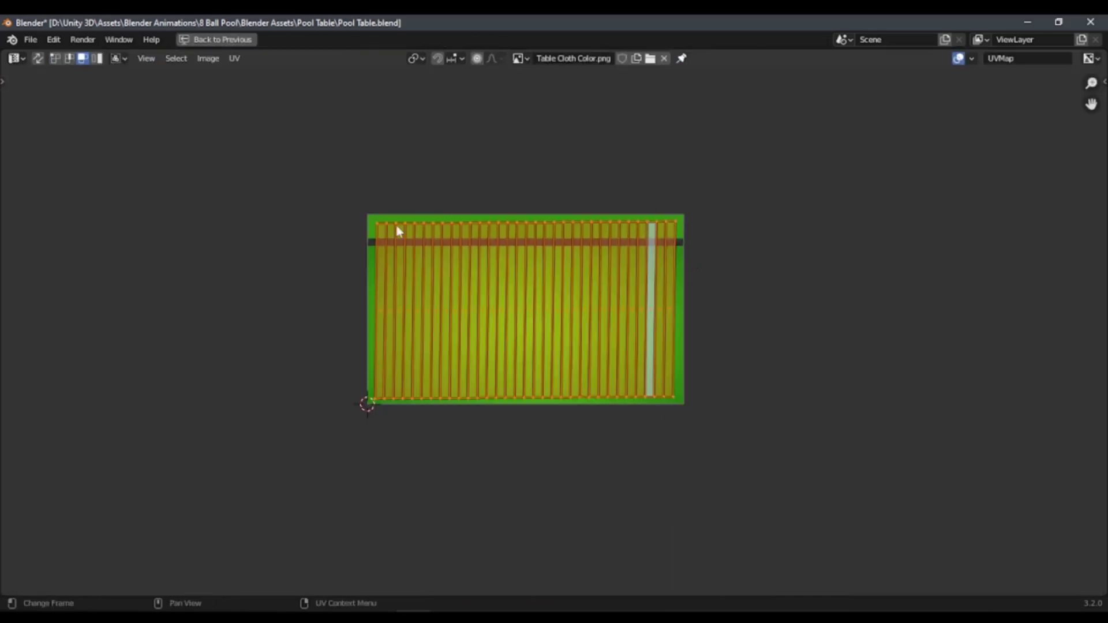
{"action": "key", "text": "ctrl+space"}
{"action": "key", "text": "Tab"}
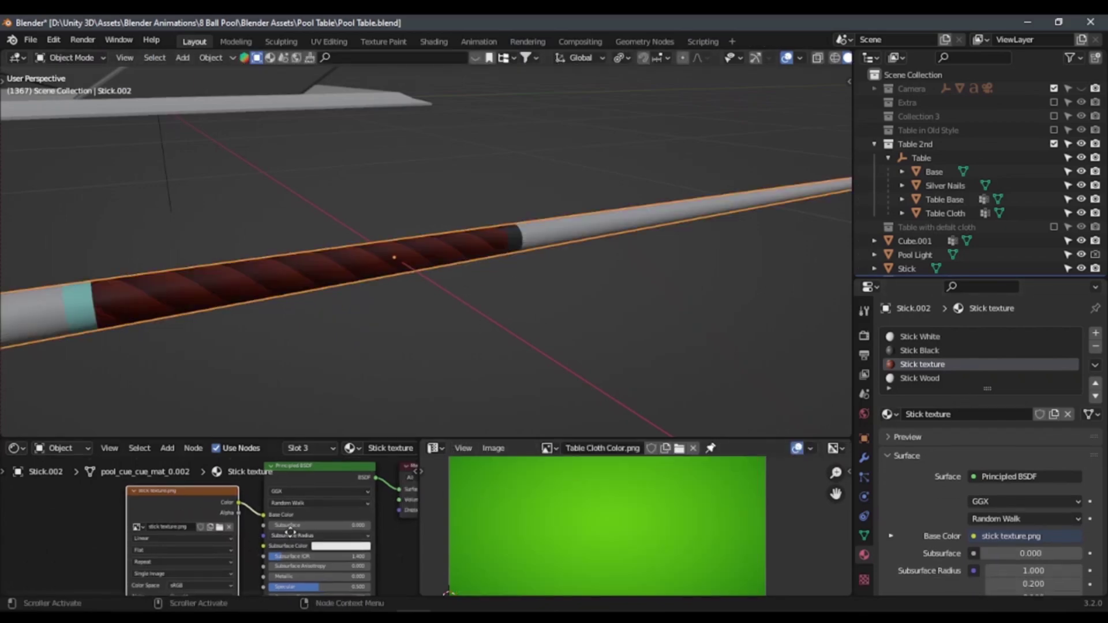
Step: Zoom into the material nodes and show stick texture.png in the Image Editor
{"action": "middle_click_drag", "start_coordinate": [224, 528], "coordinate": [204, 531]}
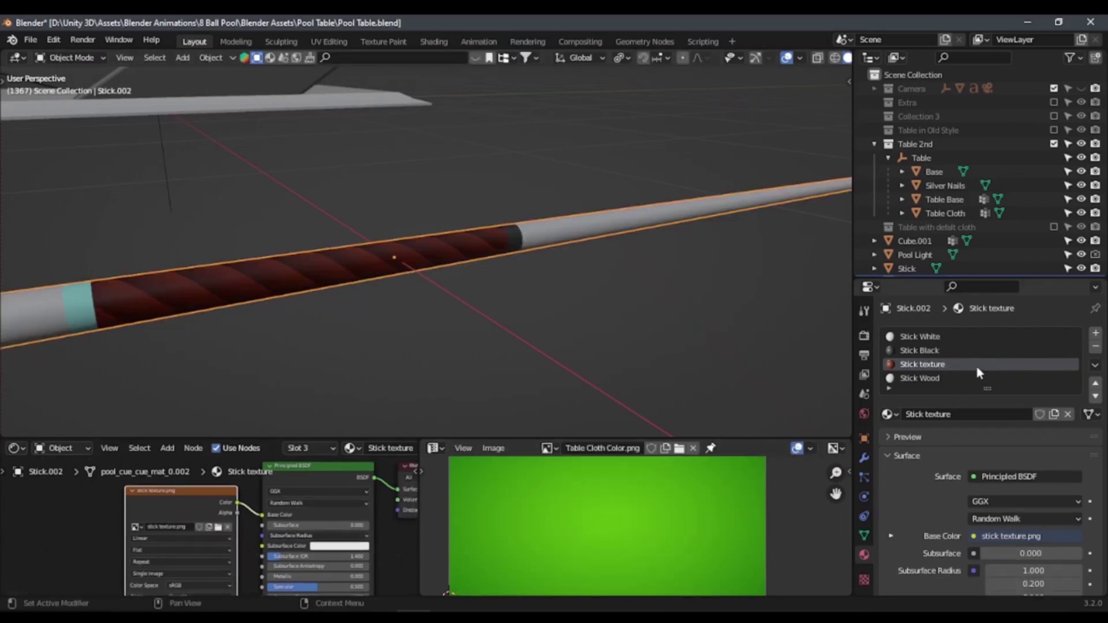
{"action": "scroll", "coordinate": [251, 538], "scroll_direction": "up", "scroll_amount": 2}
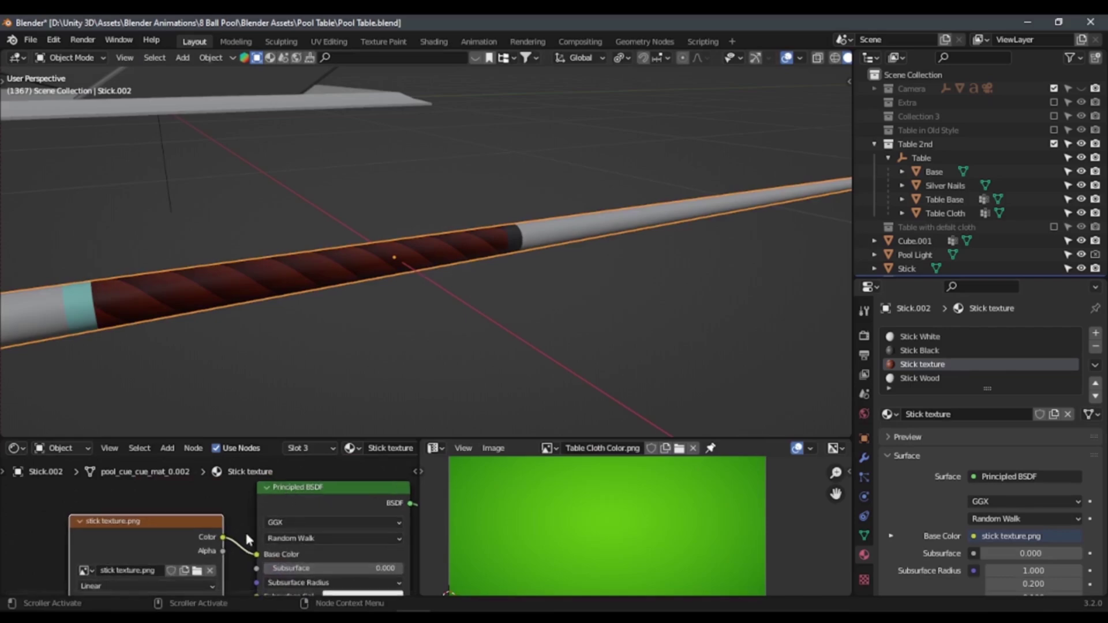
{"action": "scroll", "coordinate": [247, 539], "scroll_direction": "up", "scroll_amount": 1}
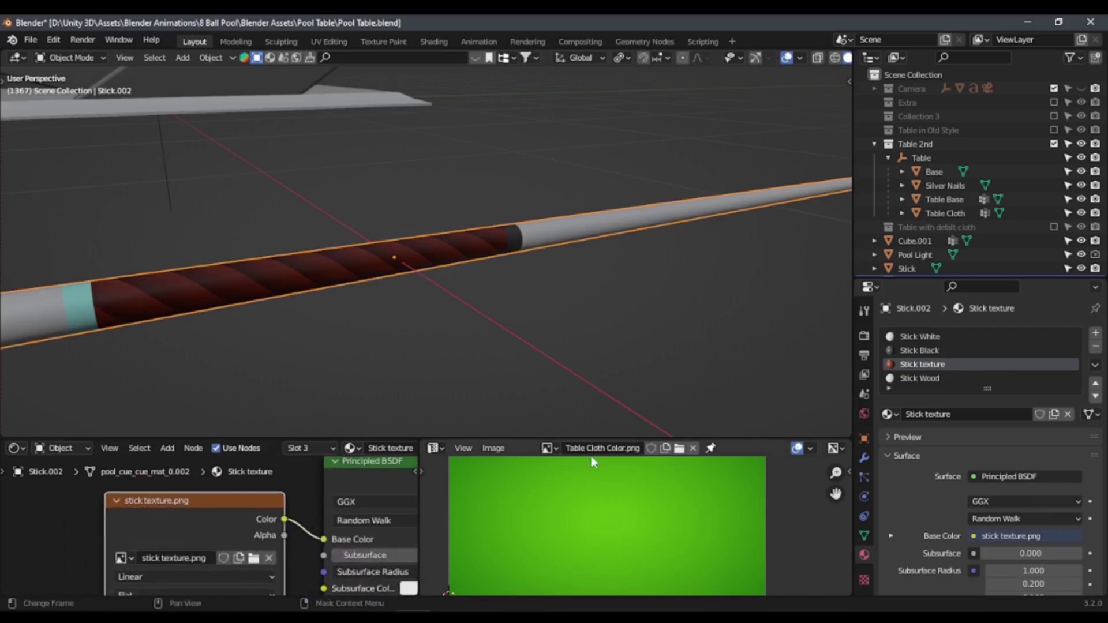
{"action": "left_click", "coordinate": [548, 449]}
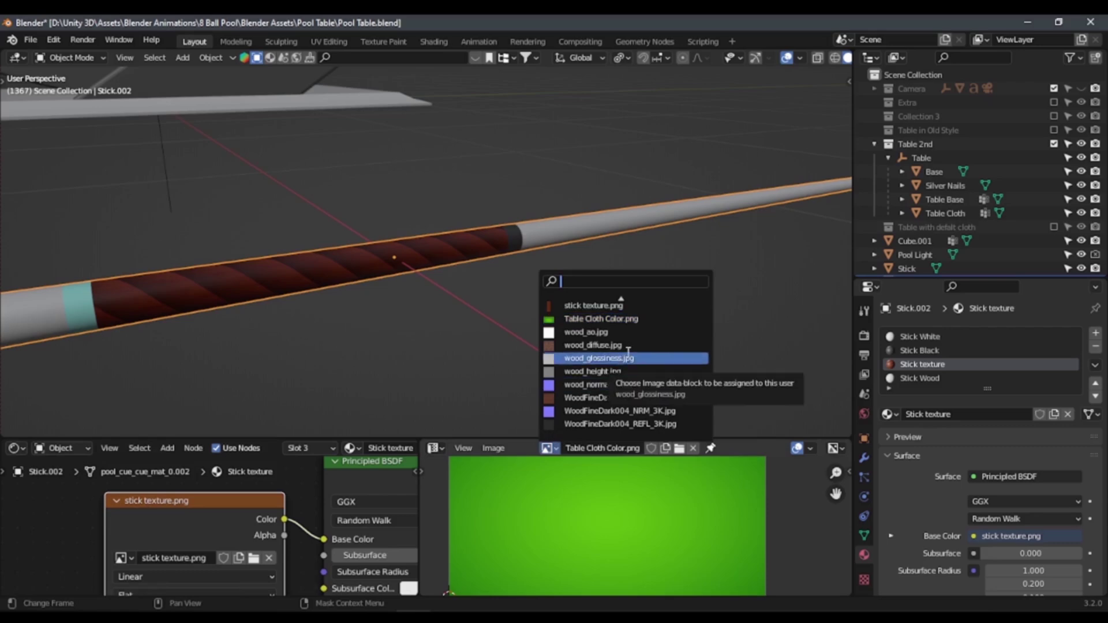
{"action": "left_click", "coordinate": [580, 306]}
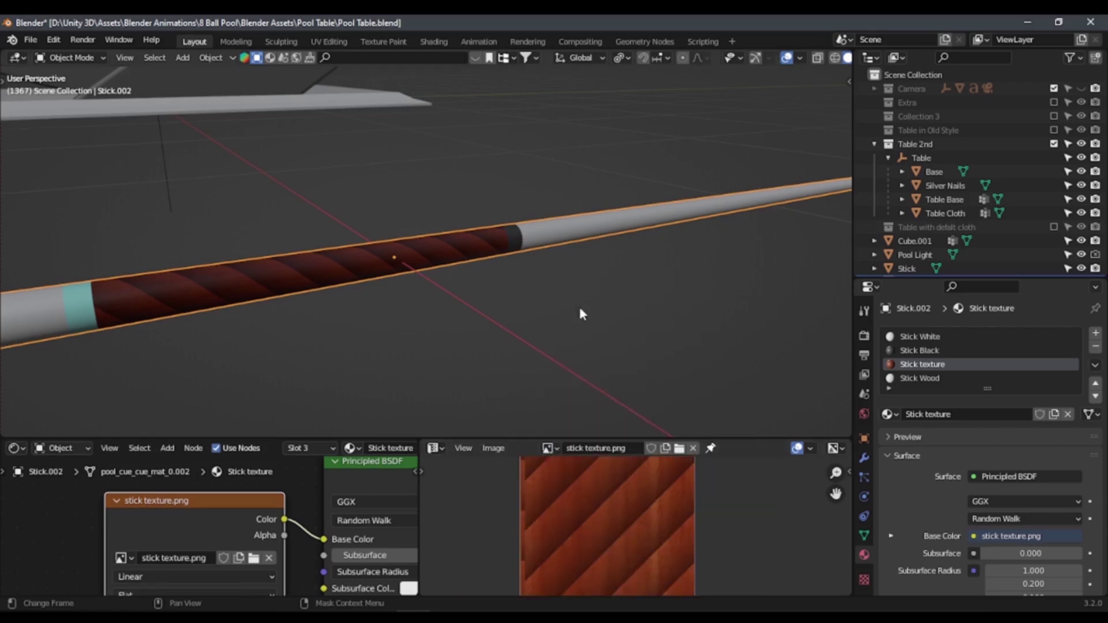
{"action": "scroll", "coordinate": [639, 507], "scroll_direction": "down", "scroll_amount": 3}
{"action": "scroll", "coordinate": [608, 520], "scroll_direction": "down", "scroll_amount": 2}
{"action": "scroll", "coordinate": [611, 525], "scroll_direction": "down", "scroll_amount": 3}
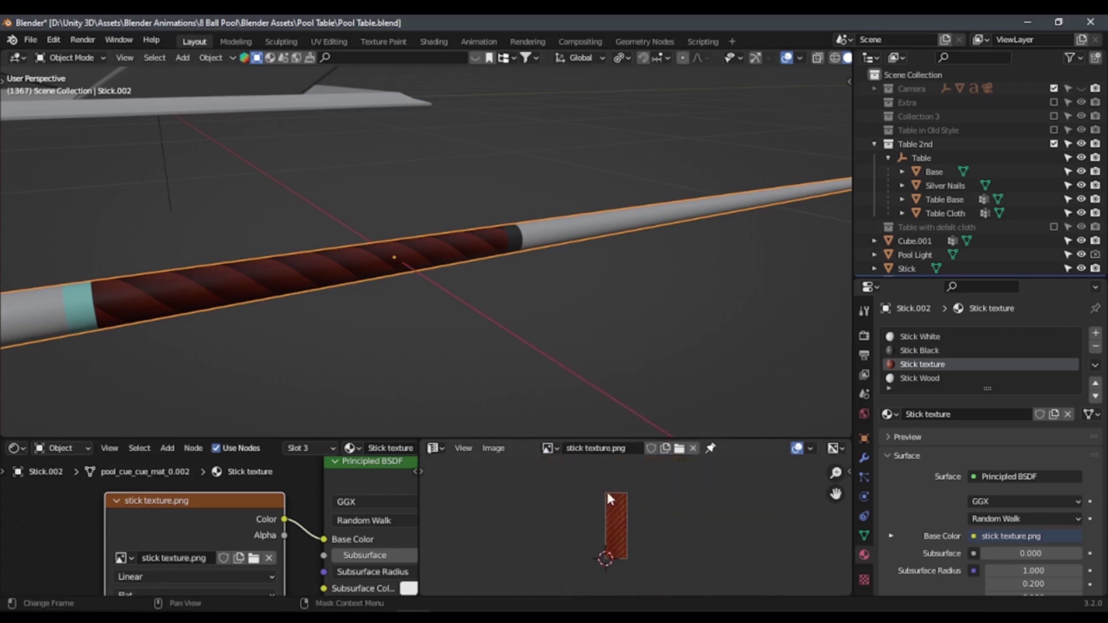
Step: Enter Edit Mode on the stick and maximise the UV Editor, centring the stick texture
{"action": "key", "text": "Tab"}
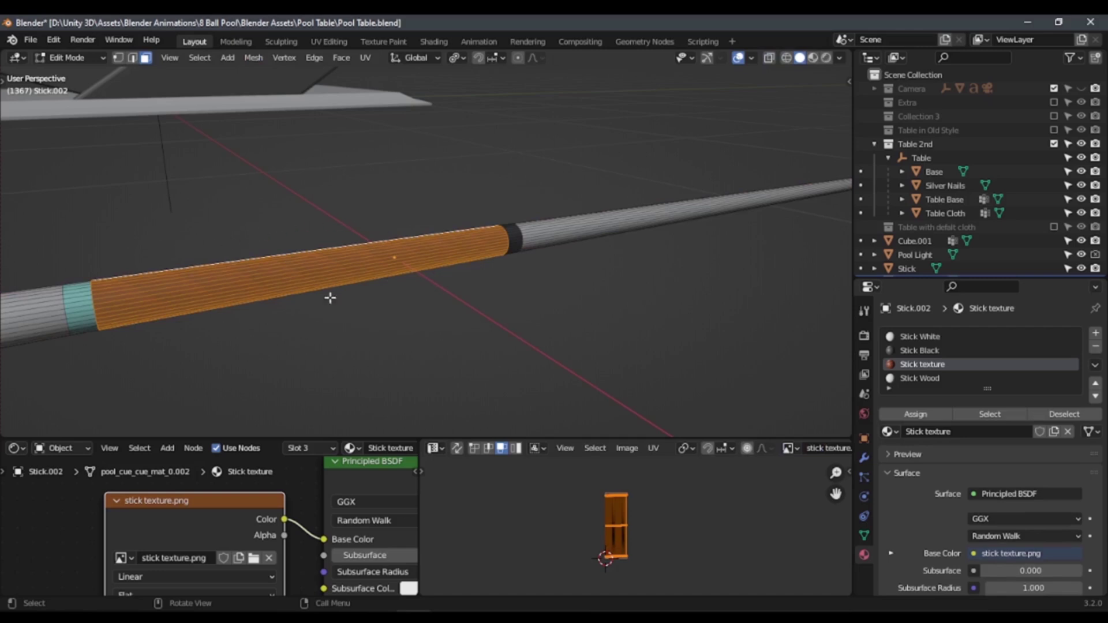
{"action": "scroll", "coordinate": [354, 296], "scroll_direction": "down", "scroll_amount": 5}
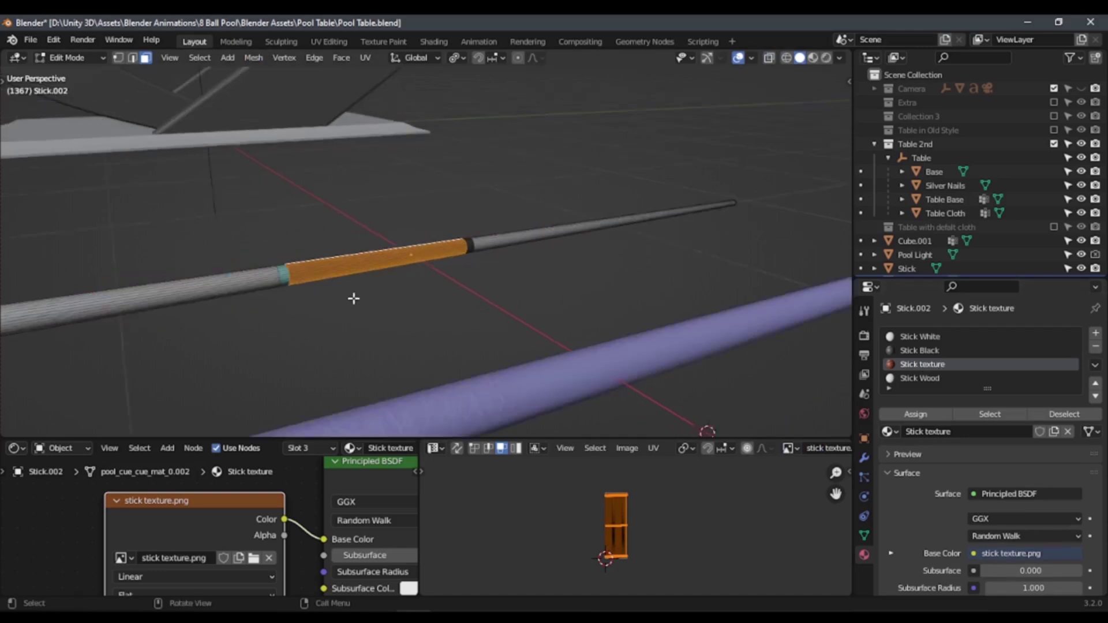
{"action": "mouse_move", "coordinate": [158, 317]}
{"action": "middle_mouse_down"}
{"action": "mouse_move", "coordinate": [191, 321]}
{"action": "mouse_move", "coordinate": [273, 246]}
{"action": "mouse_move", "coordinate": [416, 301]}
{"action": "mouse_move", "coordinate": [384, 306]}
{"action": "middle_mouse_up"}
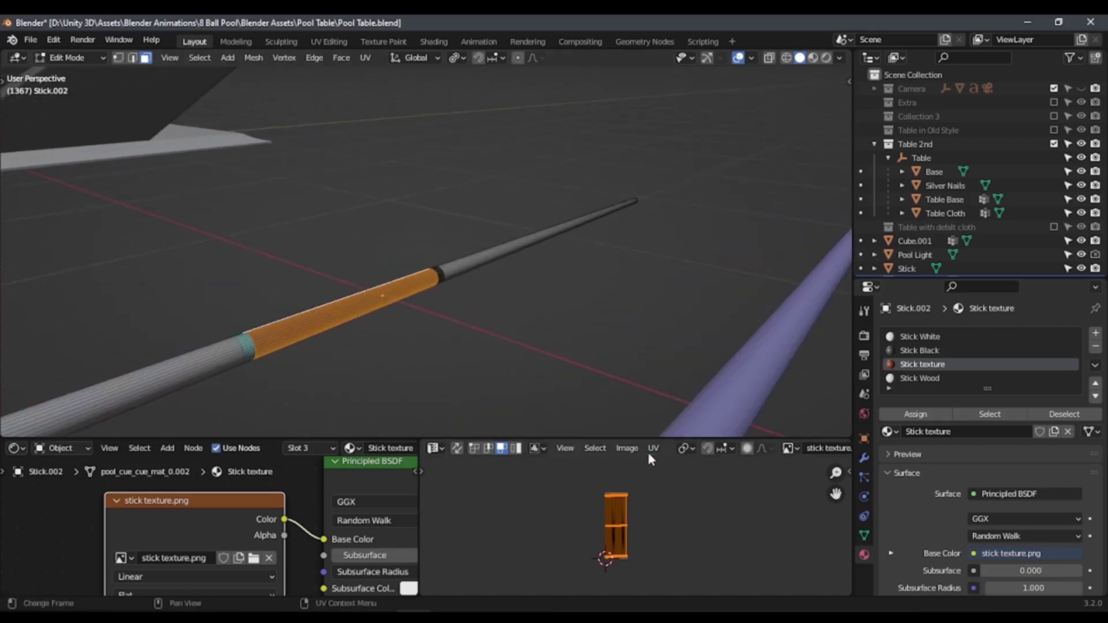
{"action": "key", "text": "ctrl+space"}
{"action": "scroll", "coordinate": [634, 312], "scroll_direction": "up", "scroll_amount": 5}
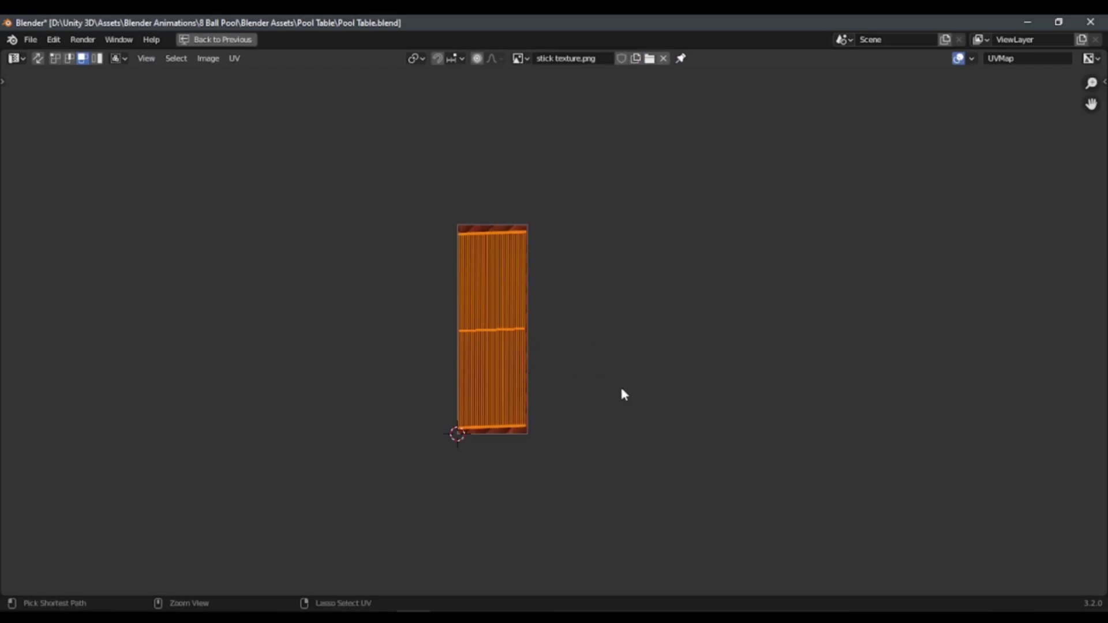
{"action": "key", "text": "ctrl+space"}
{"action": "key", "text": "ctrl+space"}
{"action": "key", "text": "ctrl+space"}
{"action": "key", "text": "ctrl+space"}
{"action": "key", "text": "ctrl+space"}
{"action": "key", "text": "ctrl+space"}
{"action": "scroll", "coordinate": [490, 302], "scroll_direction": "up", "scroll_amount": 5}
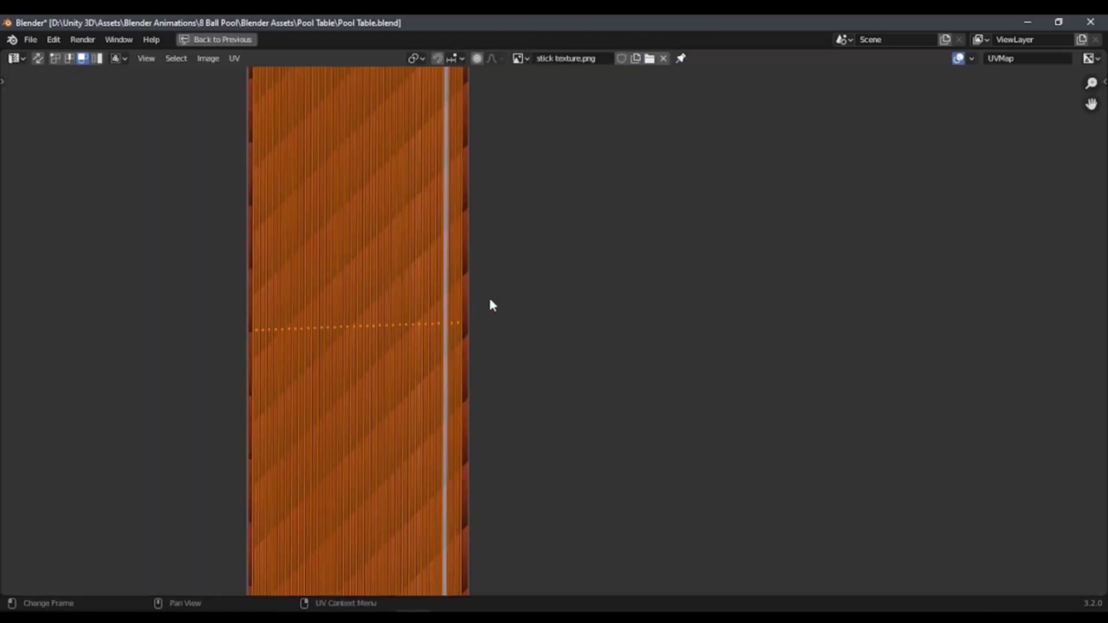
{"action": "scroll", "coordinate": [472, 334], "scroll_direction": "down", "scroll_amount": 2}
{"action": "middle_click_drag", "start_coordinate": [473, 334], "coordinate": [535, 348]}
{"action": "scroll", "coordinate": [535, 348], "scroll_direction": "up", "scroll_amount": 3}
{"action": "scroll", "coordinate": [535, 348], "scroll_direction": "down", "scroll_amount": 3}
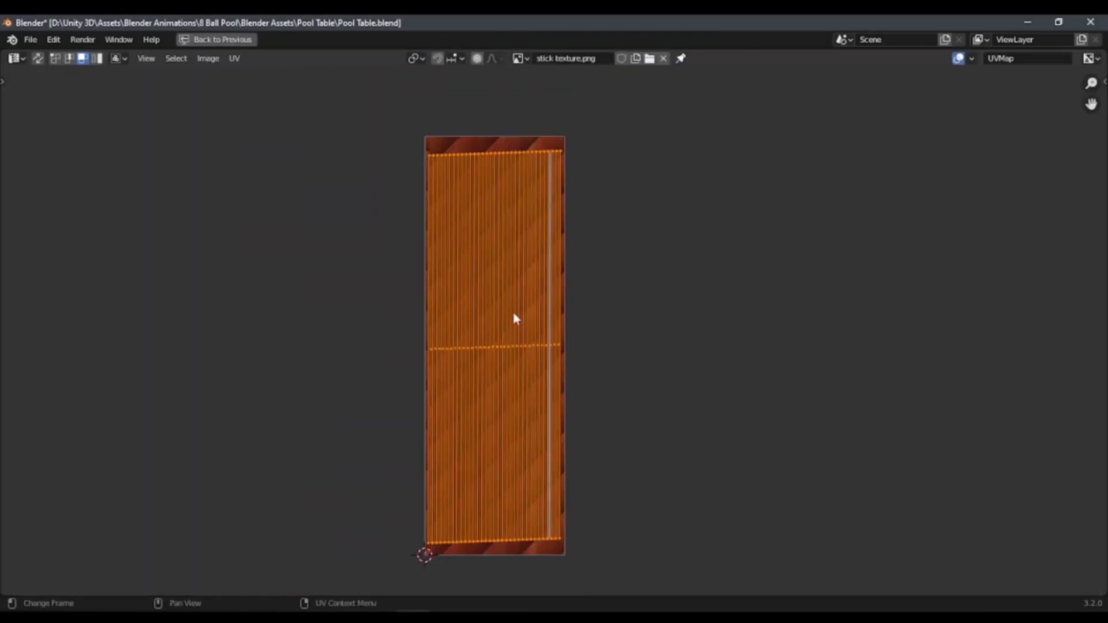
Step: Try uniform and Y-only scaling of the grip UVs, undo both, and return to Object Mode
{"action": "key", "text": "s"}
{"action": "left_click", "coordinate": [632, 345]}
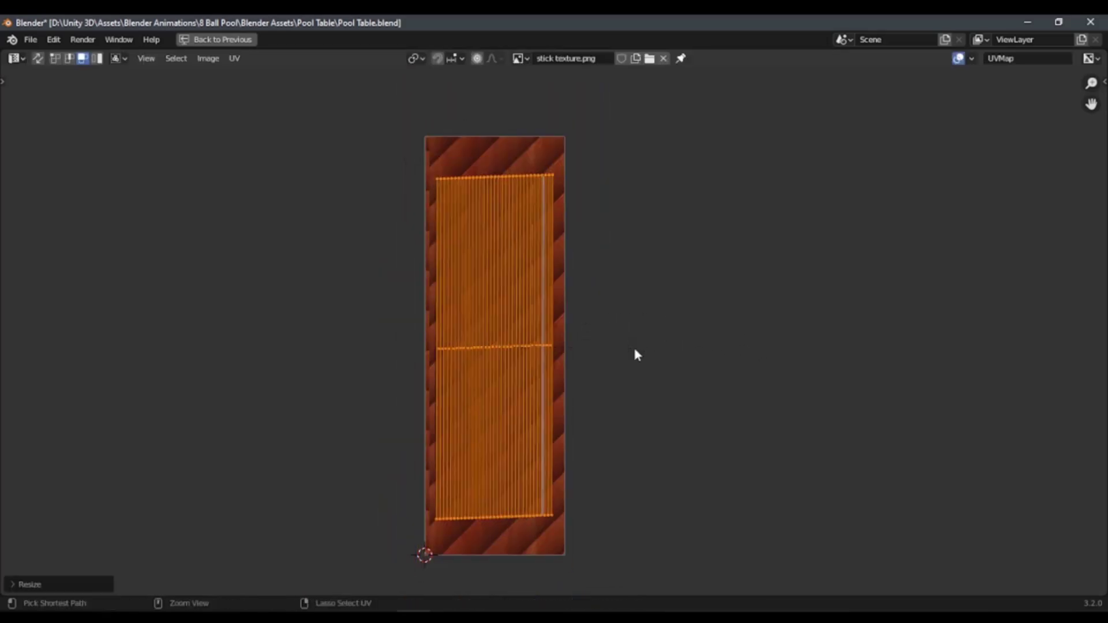
{"action": "key", "text": "ctrl+z"}
{"action": "key", "text": "s"}
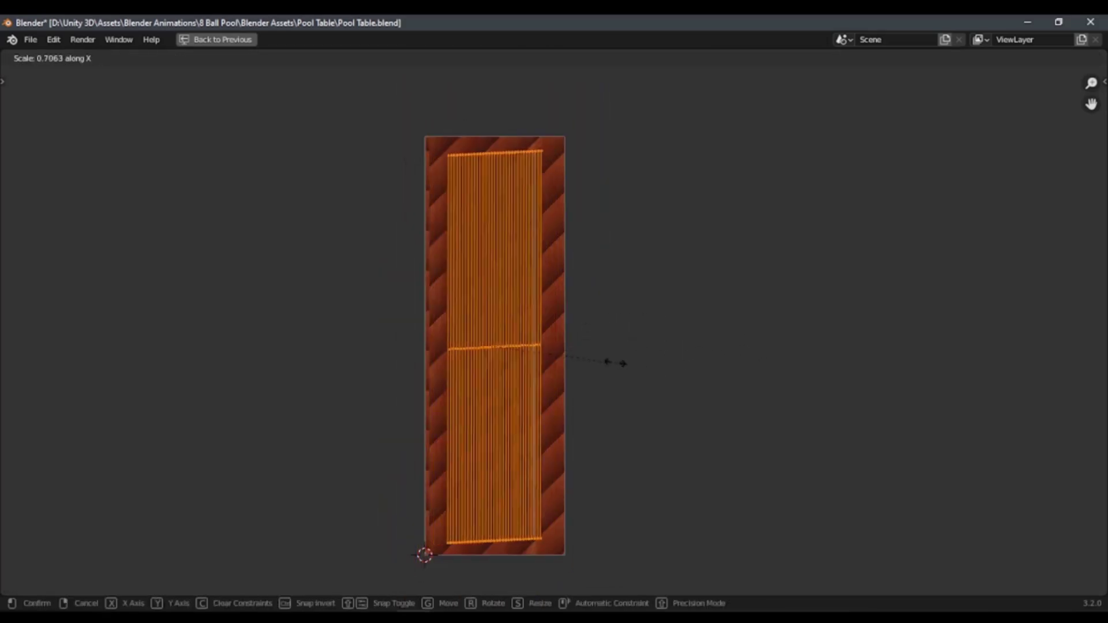
{"action": "key", "text": "y"}
{"action": "left_click", "coordinate": [577, 378]}
{"action": "key", "text": "ctrl+z"}
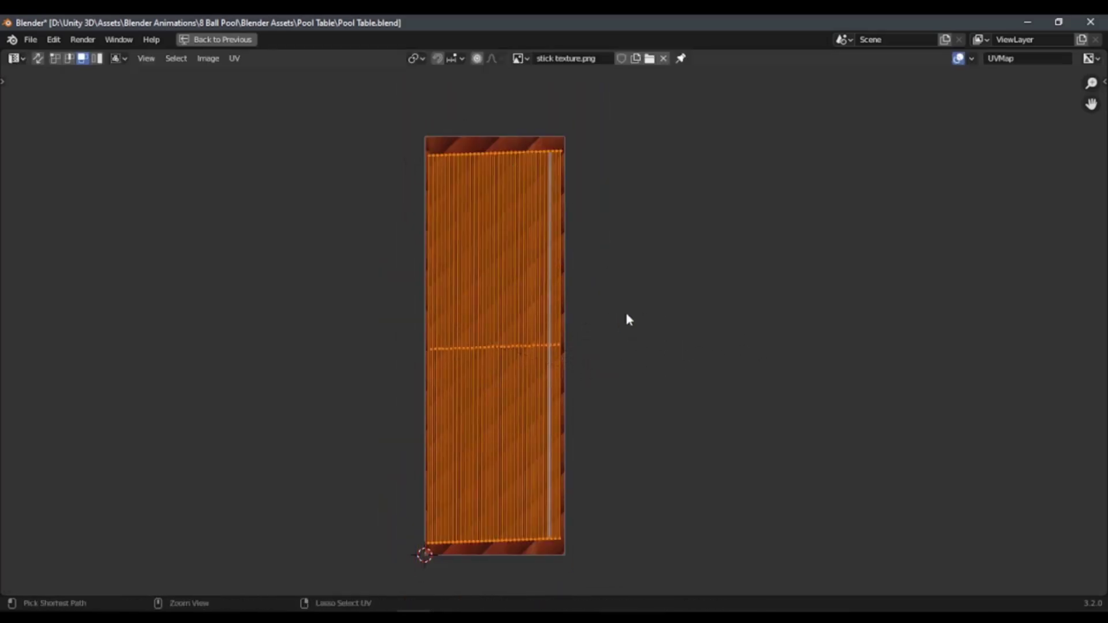
{"action": "key", "text": "ctrl+space"}
{"action": "key", "text": "Tab"}
{"action": "mouse_move", "coordinate": [511, 331]}
{"action": "middle_mouse_down"}
{"action": "mouse_move", "coordinate": [494, 359]}
{"action": "mouse_move", "coordinate": [497, 329]}
{"action": "mouse_move", "coordinate": [522, 325]}
{"action": "middle_mouse_up"}
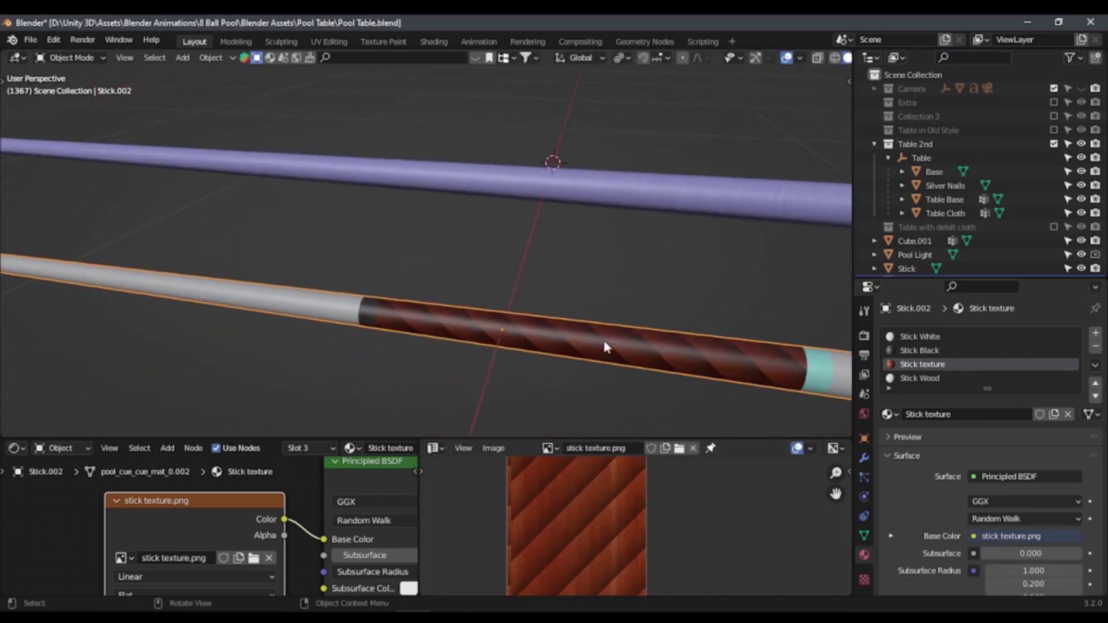
Step: Set the Stick Wood material's Viewport Display colour to pink
{"action": "middle_click_drag", "start_coordinate": [606, 347], "coordinate": [642, 338]}
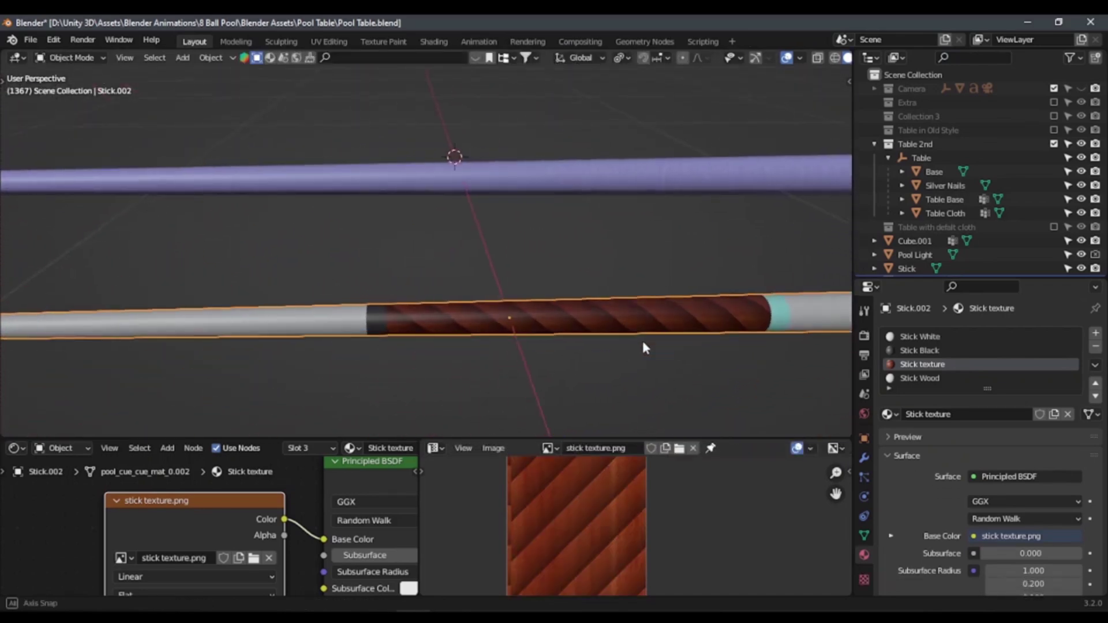
{"action": "left_click", "coordinate": [907, 378]}
{"action": "scroll", "coordinate": [470, 365], "scroll_direction": "down", "scroll_amount": 3}
{"action": "middle_click_drag", "start_coordinate": [198, 336], "coordinate": [299, 310]}
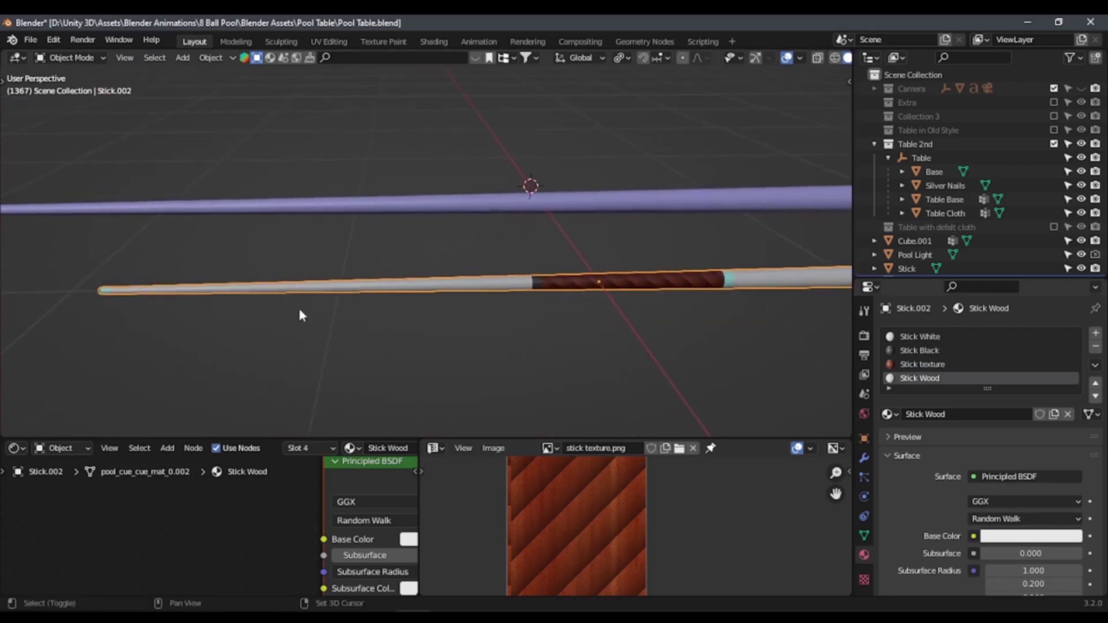
{"action": "scroll", "coordinate": [1001, 523], "scroll_direction": "down", "scroll_amount": 8}
{"action": "scroll", "coordinate": [1001, 524], "scroll_direction": "down", "scroll_amount": 15}
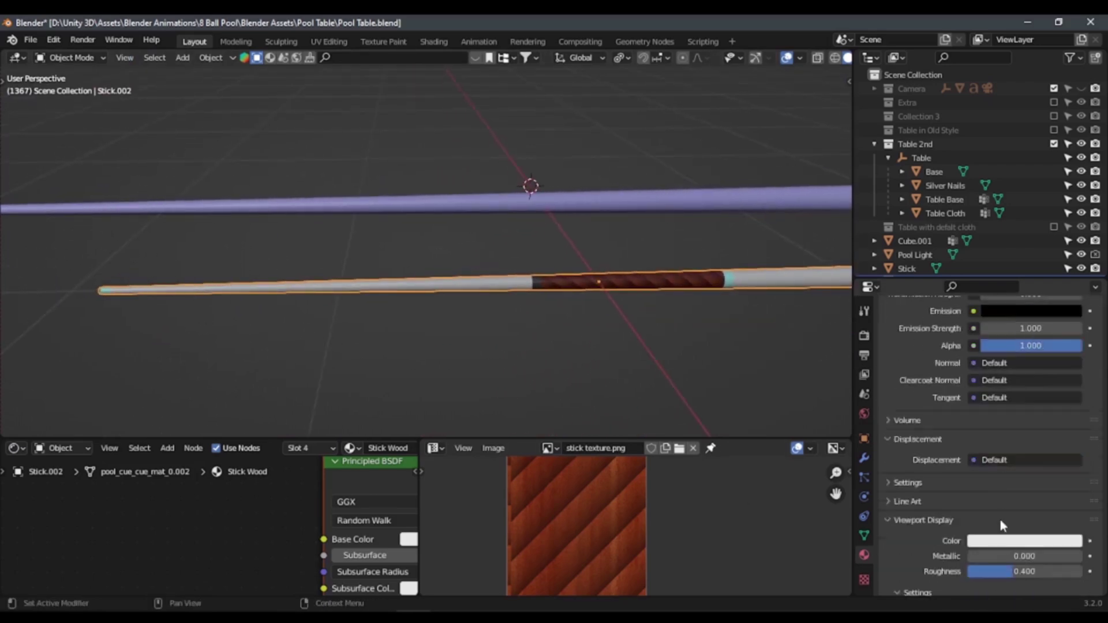
{"action": "left_click", "coordinate": [1046, 543]}
{"action": "left_click_drag", "start_coordinate": [1002, 403], "coordinate": [1010, 388]}
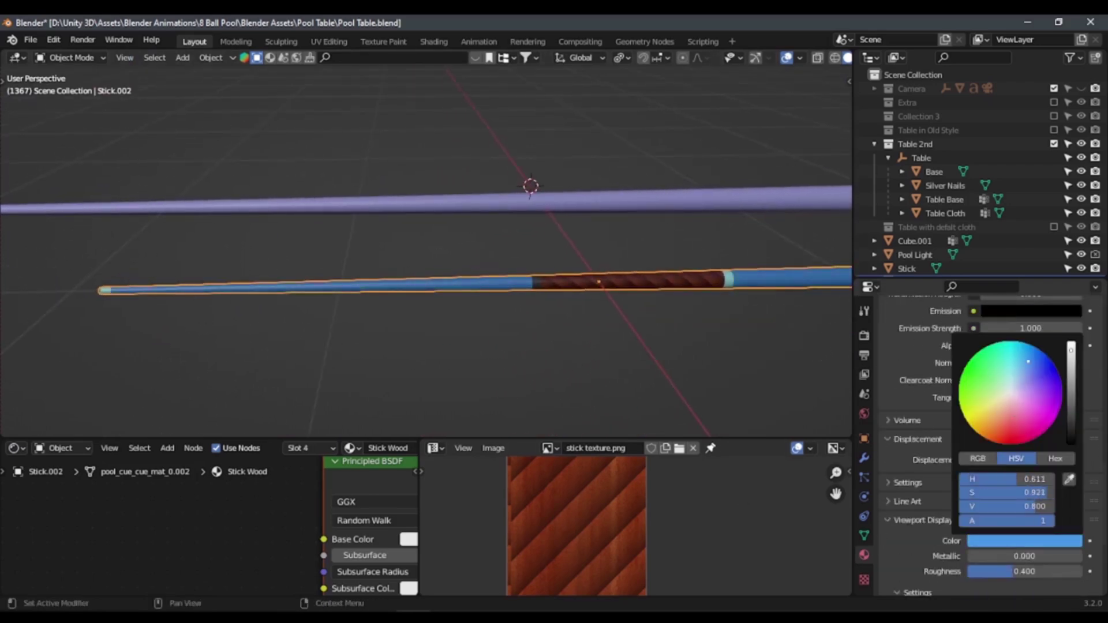
Step: Deselect the stick and orbit out to view the pink cue and the pool table
{"action": "mouse_move", "coordinate": [460, 308]}
{"action": "middle_mouse_down"}
{"action": "mouse_move", "coordinate": [601, 383]}
{"action": "mouse_move", "coordinate": [500, 363]}
{"action": "mouse_move", "coordinate": [403, 366]}
{"action": "mouse_move", "coordinate": [513, 329]}
{"action": "middle_mouse_up"}
{"action": "left_click", "coordinate": [600, 383]}
{"action": "middle_click_drag", "start_coordinate": [338, 328], "coordinate": [271, 353]}
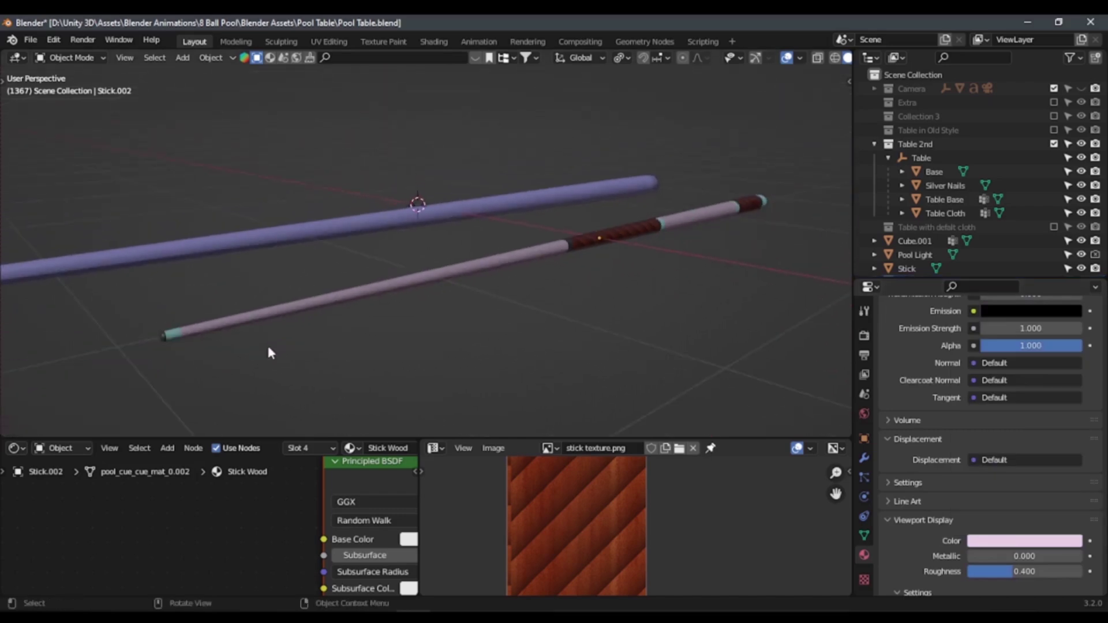
{"action": "scroll", "coordinate": [919, 387], "scroll_direction": "up", "scroll_amount": 6}
{"action": "scroll", "coordinate": [919, 388], "scroll_direction": "up", "scroll_amount": 6}
{"action": "scroll", "coordinate": [919, 387], "scroll_direction": "up", "scroll_amount": 6}
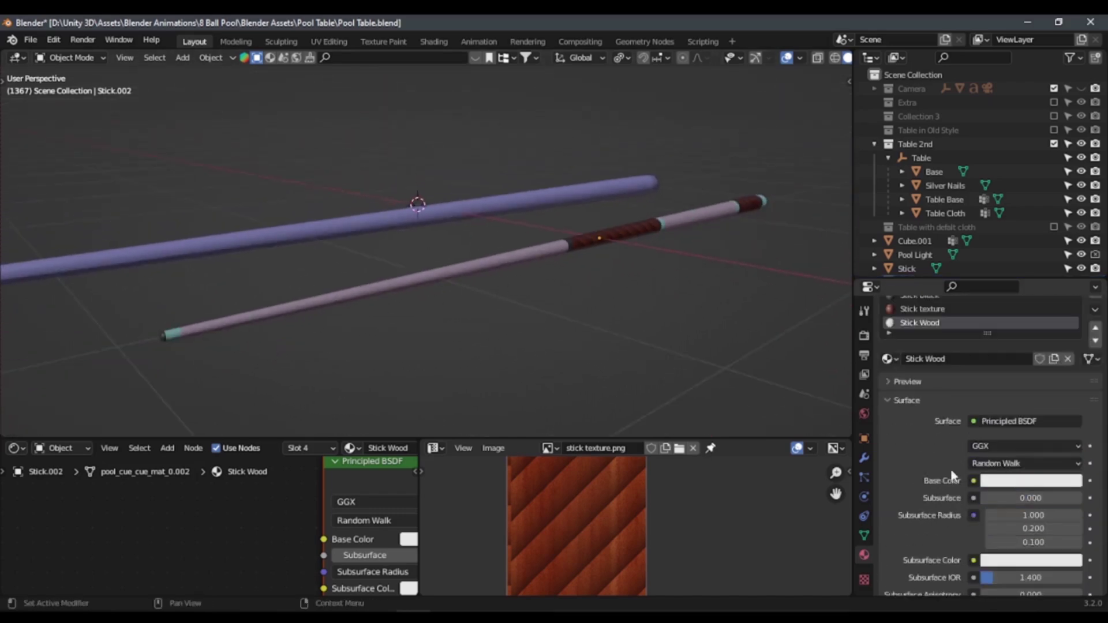
{"action": "scroll", "coordinate": [919, 387], "scroll_direction": "up", "scroll_amount": 5}
{"action": "mouse_move", "coordinate": [592, 318]}
{"action": "middle_mouse_down"}
{"action": "mouse_move", "coordinate": [643, 278]}
{"action": "mouse_move", "coordinate": [677, 288]}
{"action": "mouse_move", "coordinate": [580, 302]}
{"action": "mouse_move", "coordinate": [596, 299]}
{"action": "mouse_move", "coordinate": [580, 266]}
{"action": "middle_mouse_up"}
{"action": "mouse_move", "coordinate": [448, 317]}
{"action": "middle_mouse_down"}
{"action": "mouse_move", "coordinate": [535, 324]}
{"action": "mouse_move", "coordinate": [515, 226]}
{"action": "mouse_move", "coordinate": [519, 262]}
{"action": "middle_mouse_up"}
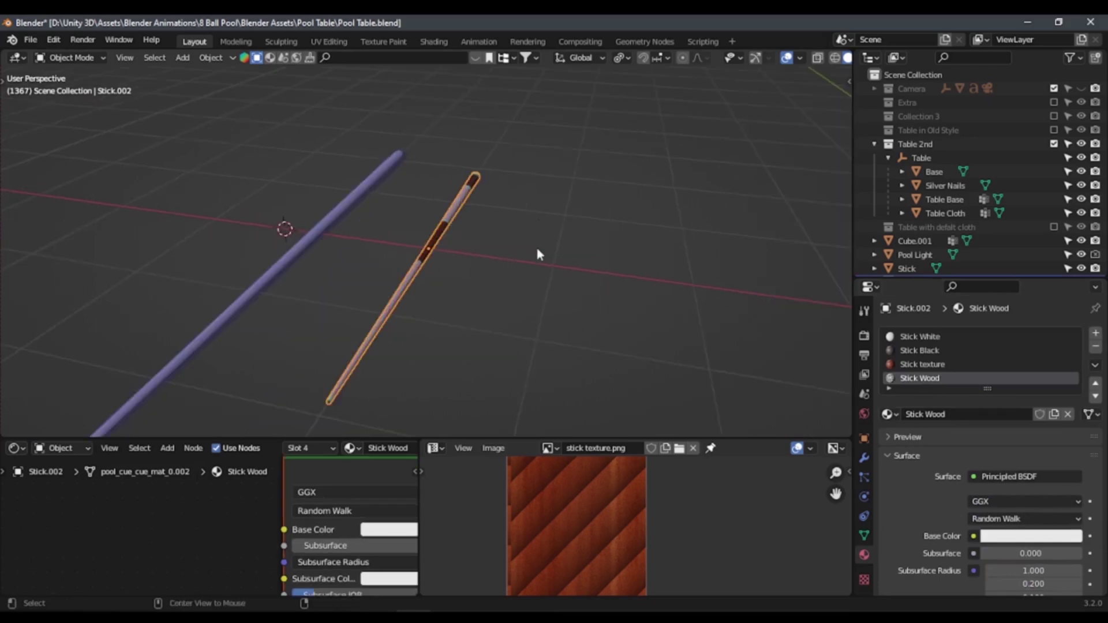
Step: Clear the stick's location to the origin, frame it, and check its transform values
{"action": "key", "text": "alt+g"}
{"action": "mouse_move", "coordinate": [537, 271]}
{"action": "middle_mouse_down"}
{"action": "mouse_move", "coordinate": [556, 291]}
{"action": "mouse_move", "coordinate": [572, 272]}
{"action": "middle_mouse_up"}
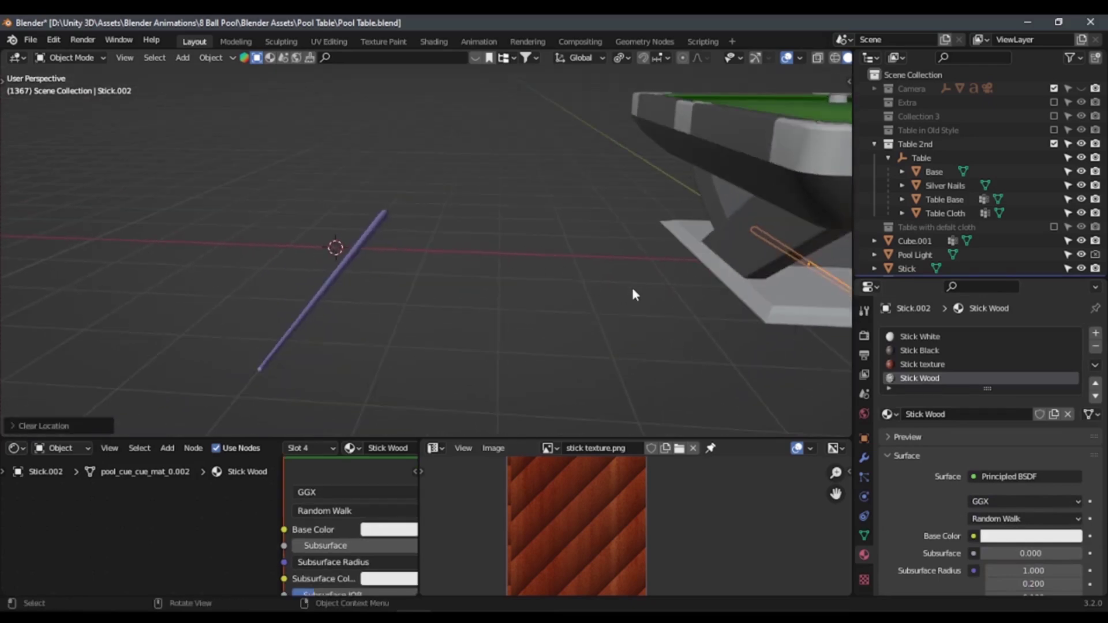
{"action": "key", "text": "KP_Decimal"}
{"action": "mouse_move", "coordinate": [452, 244]}
{"action": "middle_mouse_down"}
{"action": "mouse_move", "coordinate": [483, 219]}
{"action": "mouse_move", "coordinate": [461, 281]}
{"action": "mouse_move", "coordinate": [466, 262]}
{"action": "mouse_move", "coordinate": [490, 248]}
{"action": "middle_mouse_up"}
{"action": "key", "text": "n"}
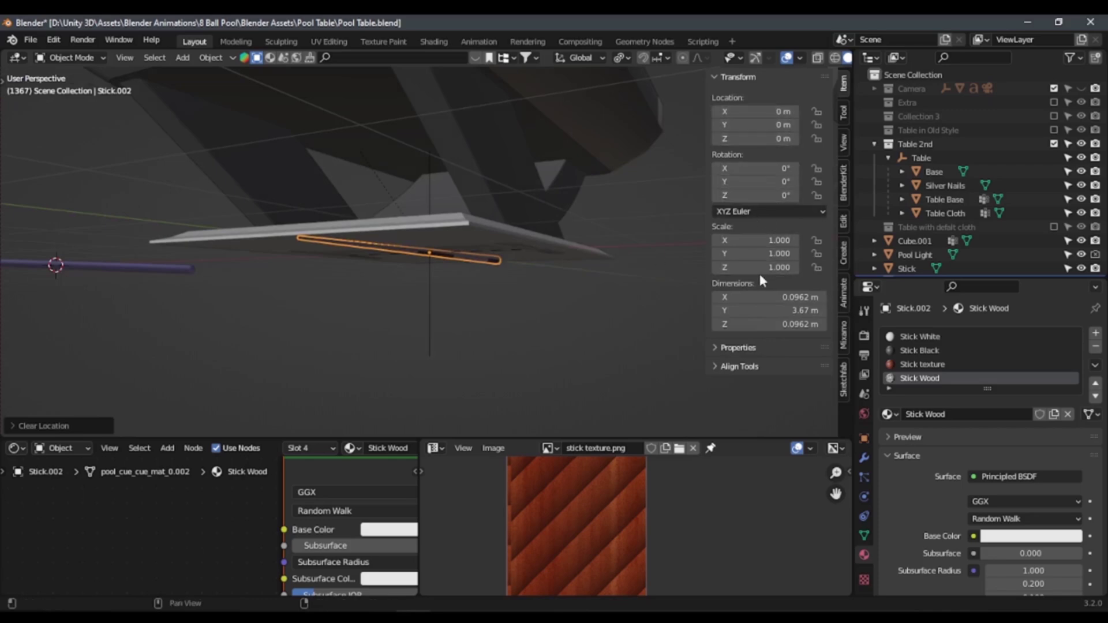
{"action": "key", "text": "n"}
{"action": "middle_click_drag", "start_coordinate": [456, 278], "coordinate": [403, 234]}
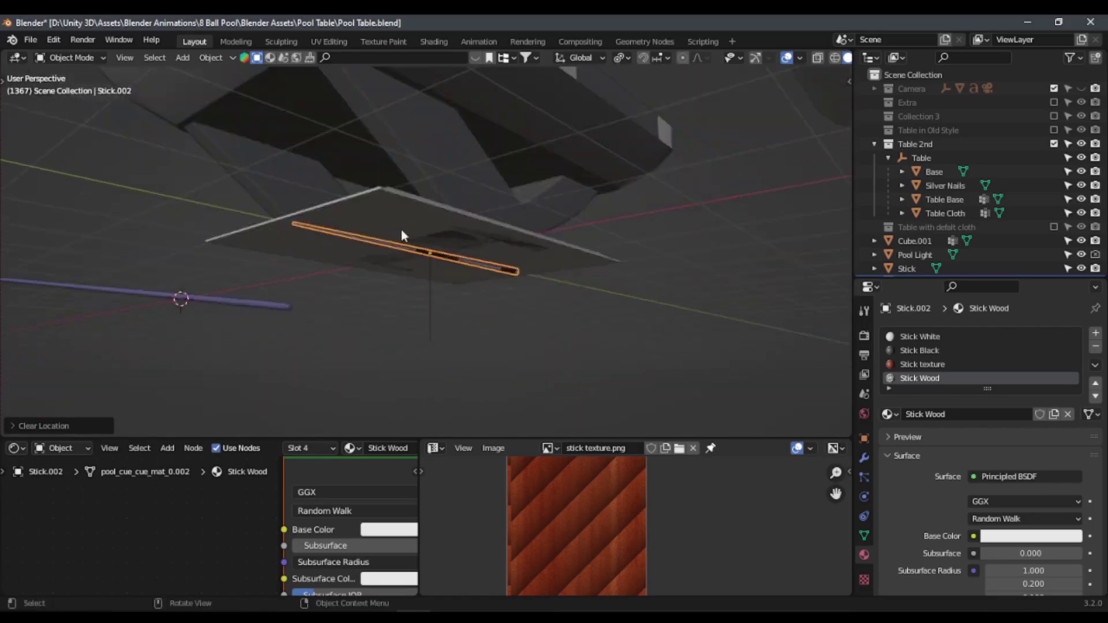
Step: In top view, rotate the stick horizontal across the table, reposition it, and view it from beneath
{"action": "key", "text": "KP_7"}
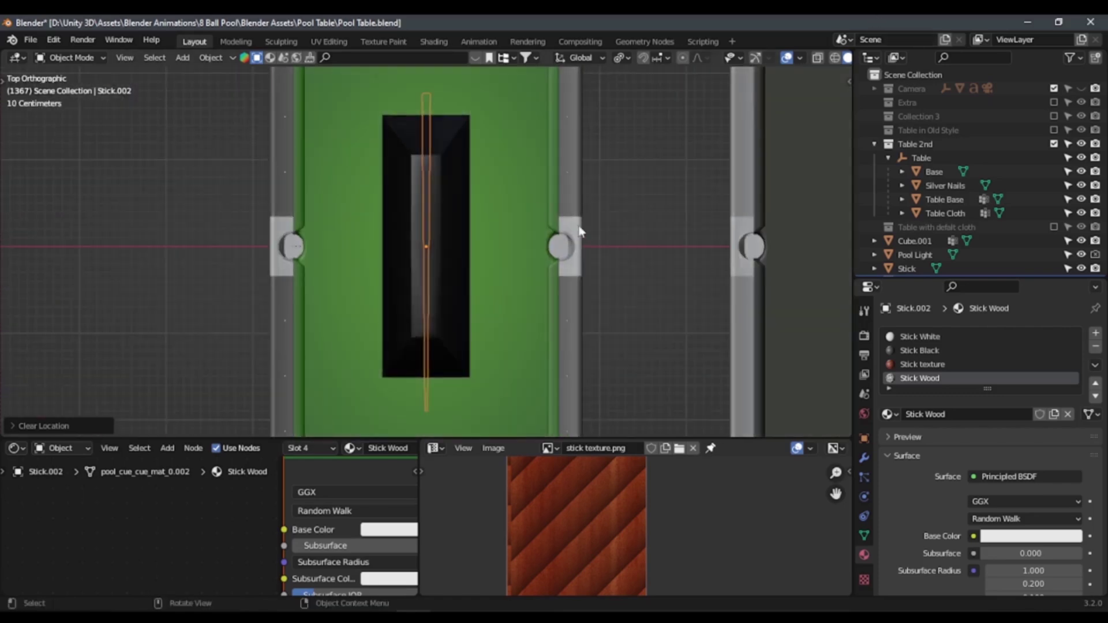
{"action": "scroll", "coordinate": [535, 206], "scroll_direction": "up", "scroll_amount": 2}
{"action": "scroll", "coordinate": [581, 175], "scroll_direction": "down", "scroll_amount": 3}
{"action": "key", "text": "r"}
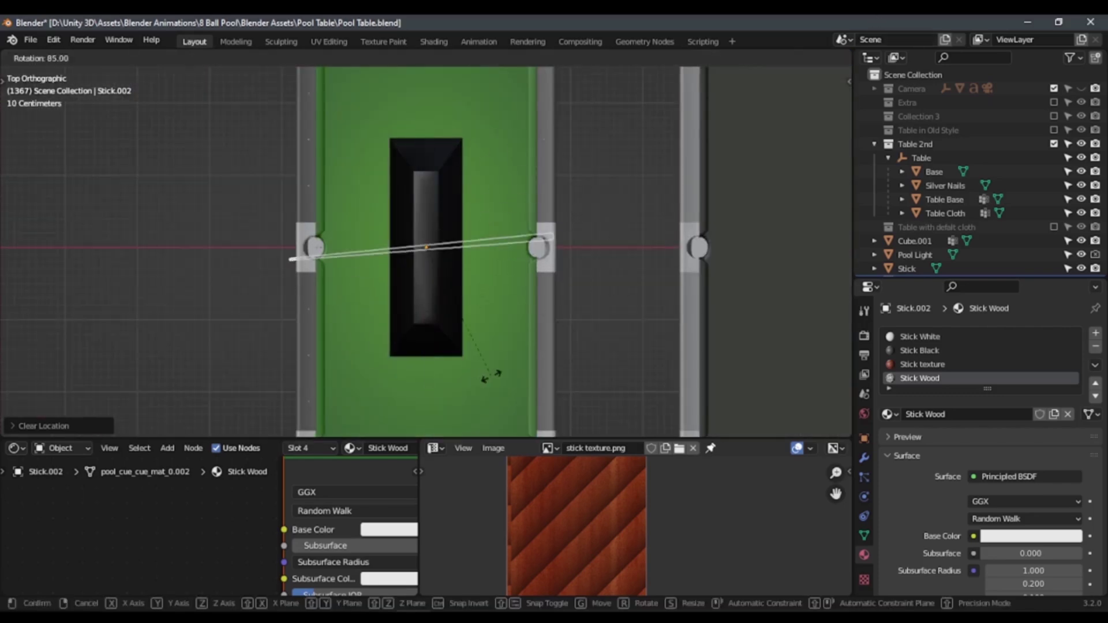
{"action": "left_click", "coordinate": [485, 375]}
{"action": "scroll", "coordinate": [493, 268], "scroll_direction": "up", "scroll_amount": 3}
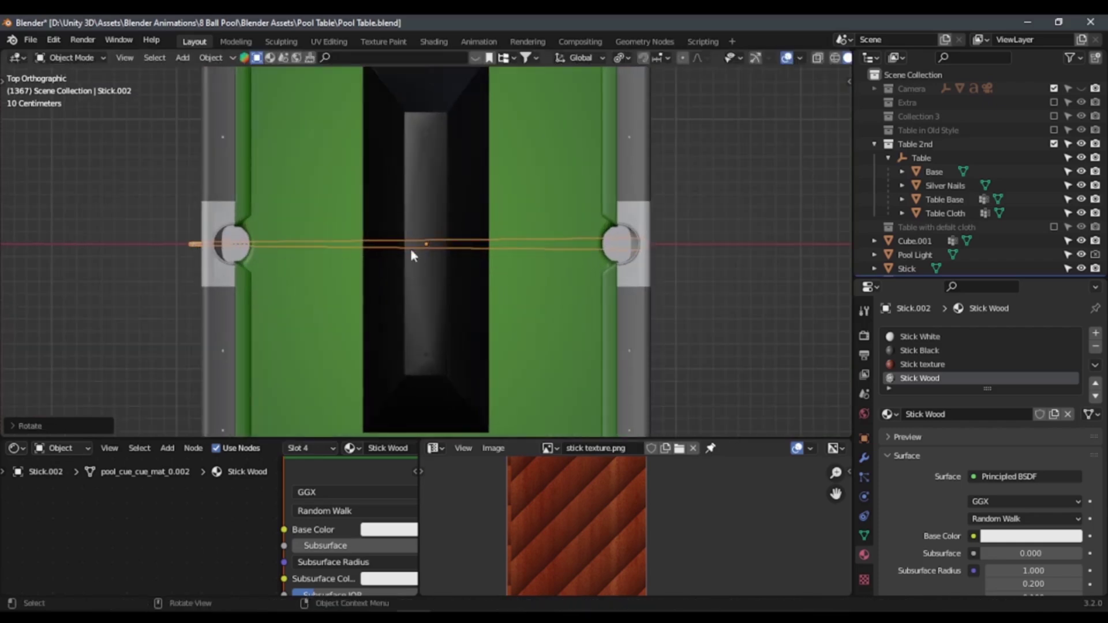
{"action": "key", "text": "g"}
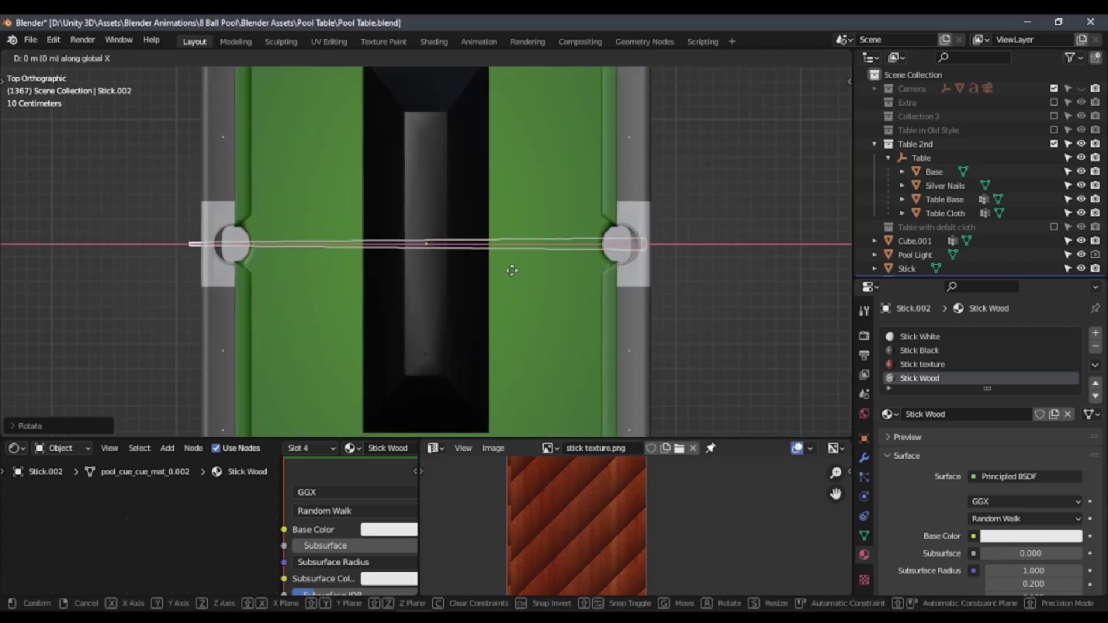
{"action": "left_click", "coordinate": [551, 245]}
{"action": "scroll", "coordinate": [536, 277], "scroll_direction": "down", "scroll_amount": 4}
{"action": "mouse_move", "coordinate": [563, 331]}
{"action": "middle_mouse_down"}
{"action": "mouse_move", "coordinate": [515, 237]}
{"action": "mouse_move", "coordinate": [535, 268]}
{"action": "middle_mouse_up"}
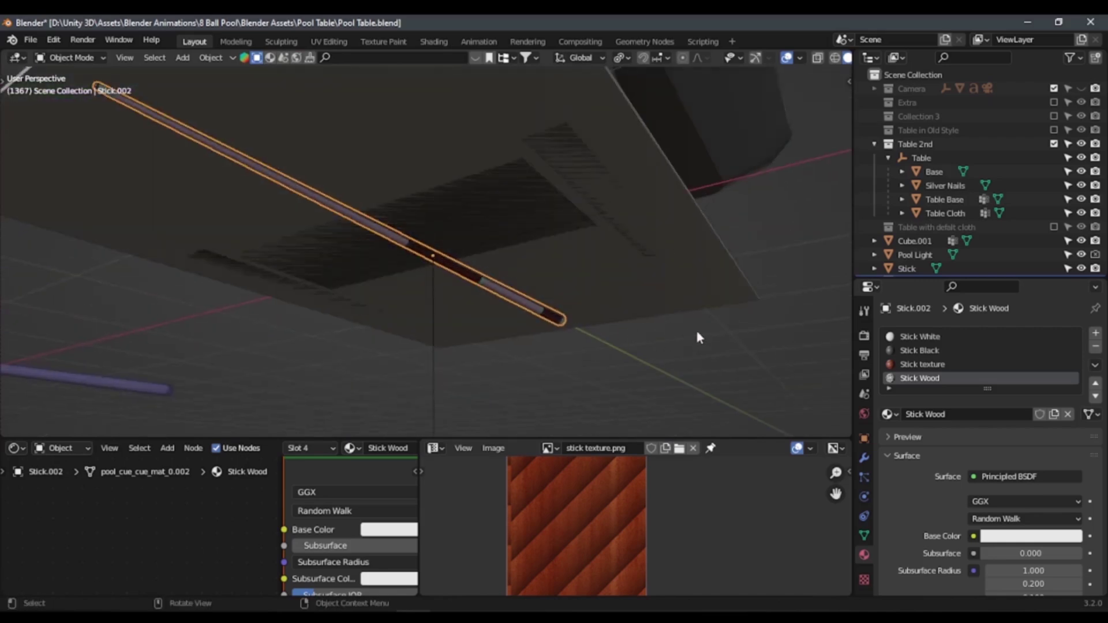
{"action": "middle_click_drag", "start_coordinate": [698, 337], "coordinate": [417, 261]}
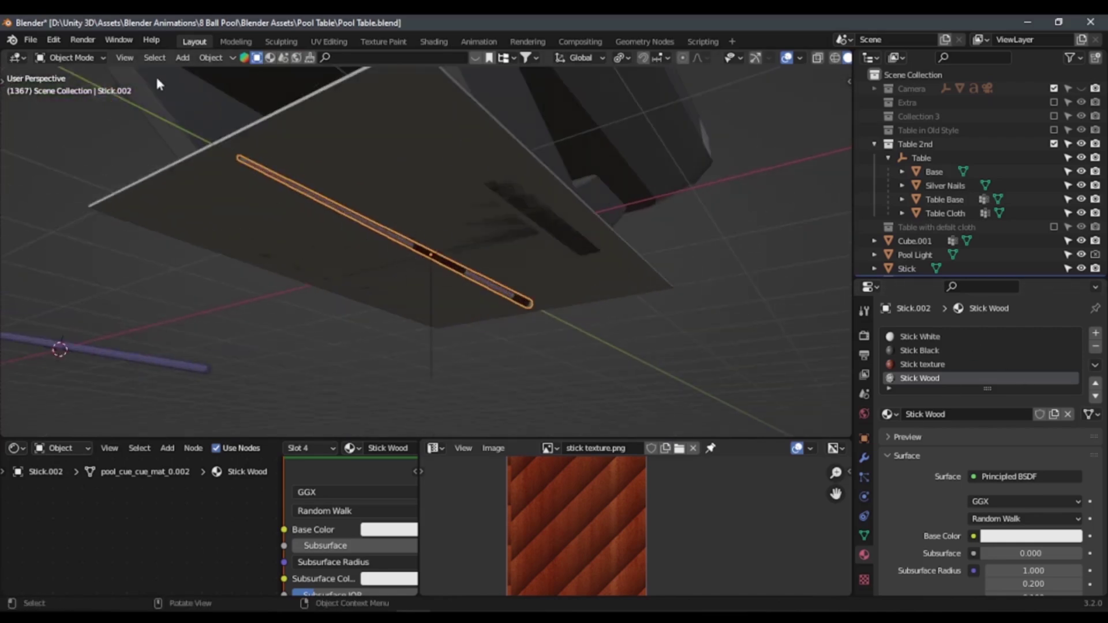
Step: Start an FBX export limited to Mesh object types with Path Mode set to Copy
{"action": "left_click", "coordinate": [30, 39]}
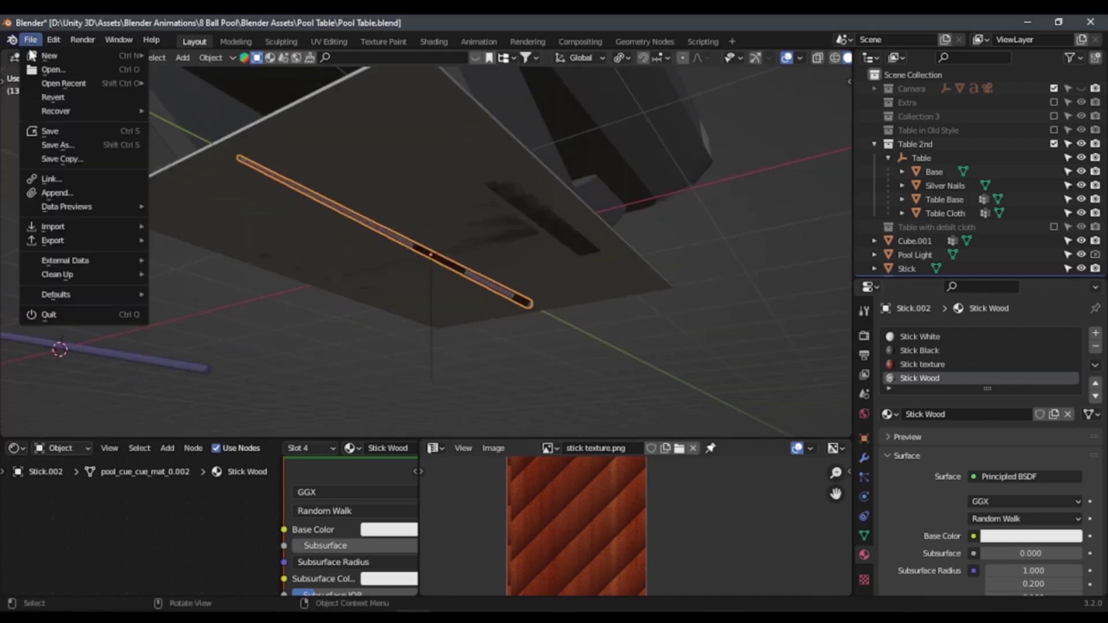
{"action": "mouse_move", "coordinate": [60, 241]}
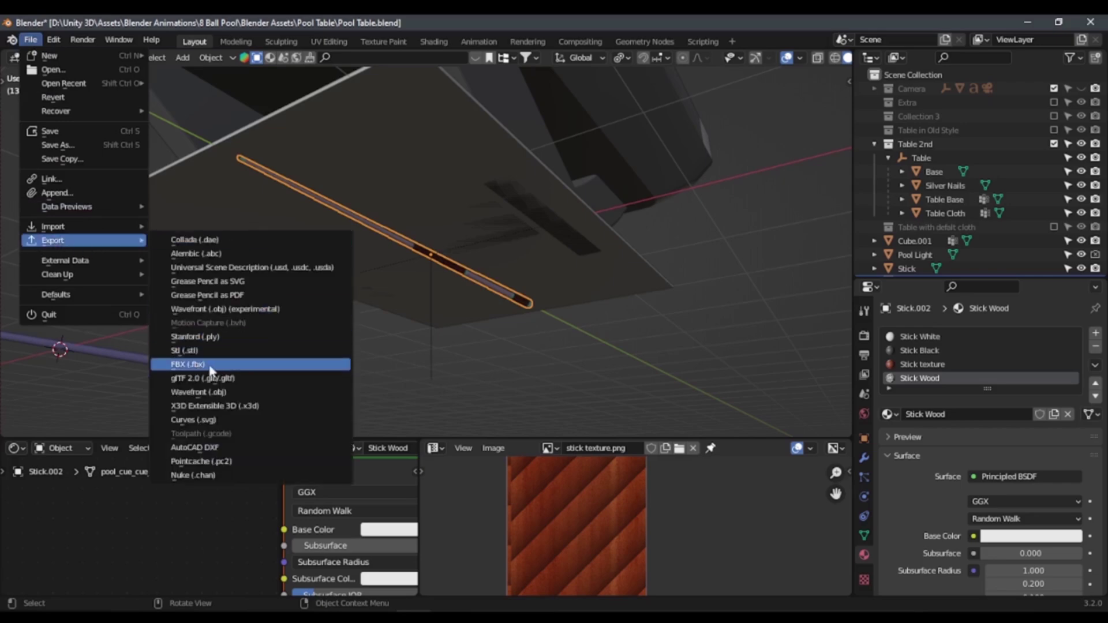
{"action": "left_click", "coordinate": [191, 367]}
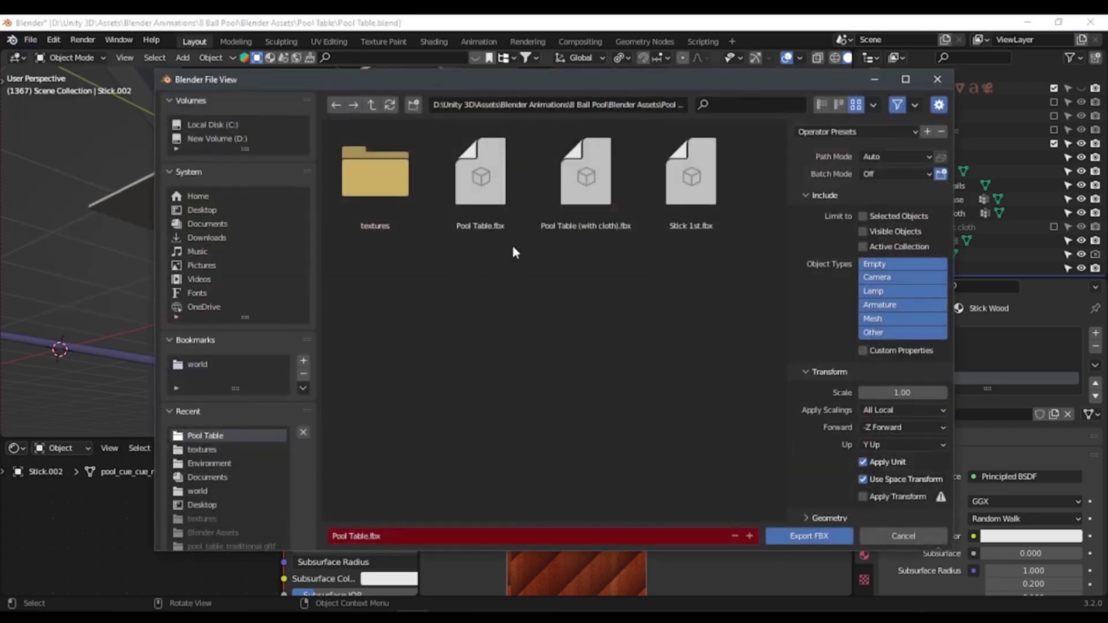
{"action": "left_click", "coordinate": [872, 318]}
{"action": "left_click", "coordinate": [923, 157]}
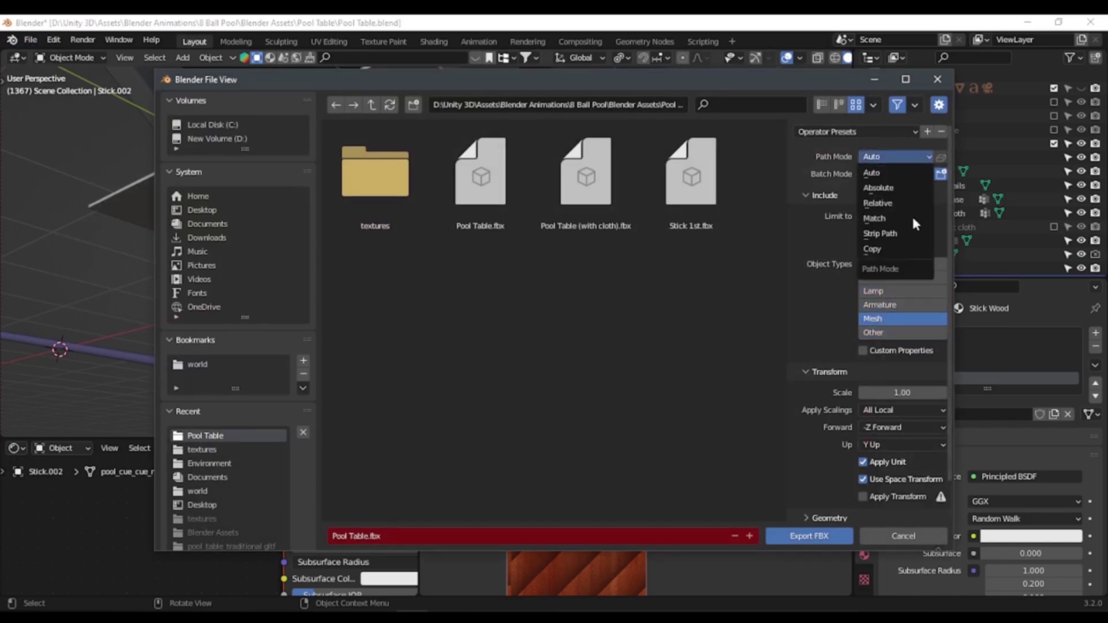
{"action": "left_click", "coordinate": [879, 253]}
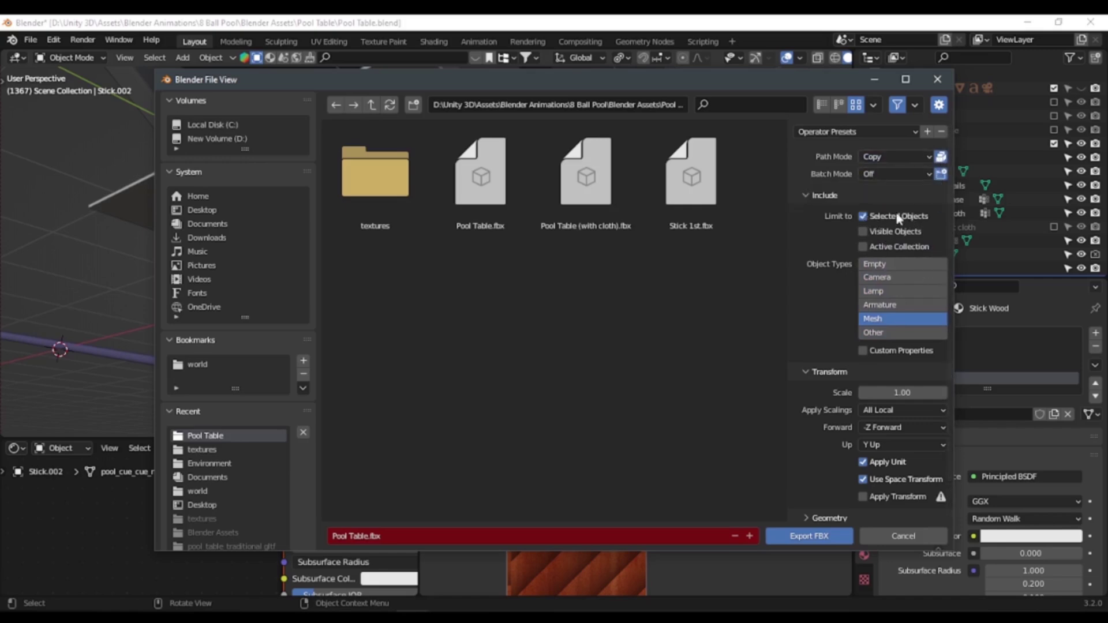
{"action": "left_click_drag", "start_coordinate": [796, 80], "coordinate": [715, 398]}
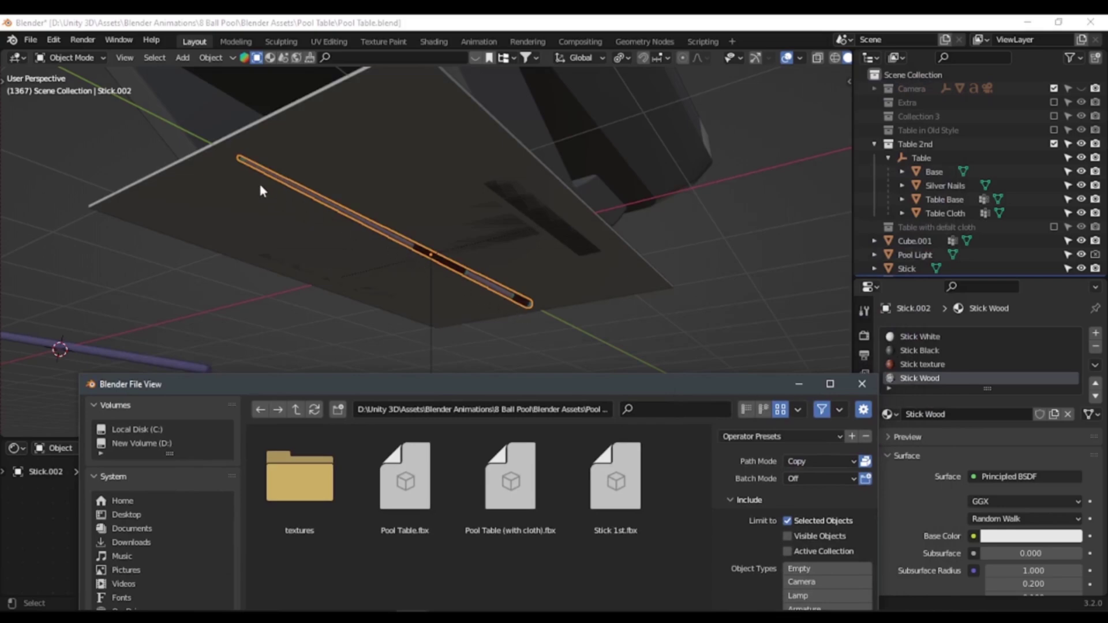
Step: Shift the export window aside and show the stick's transform values in the viewport
{"action": "left_click_drag", "start_coordinate": [542, 392], "coordinate": [566, 82]}
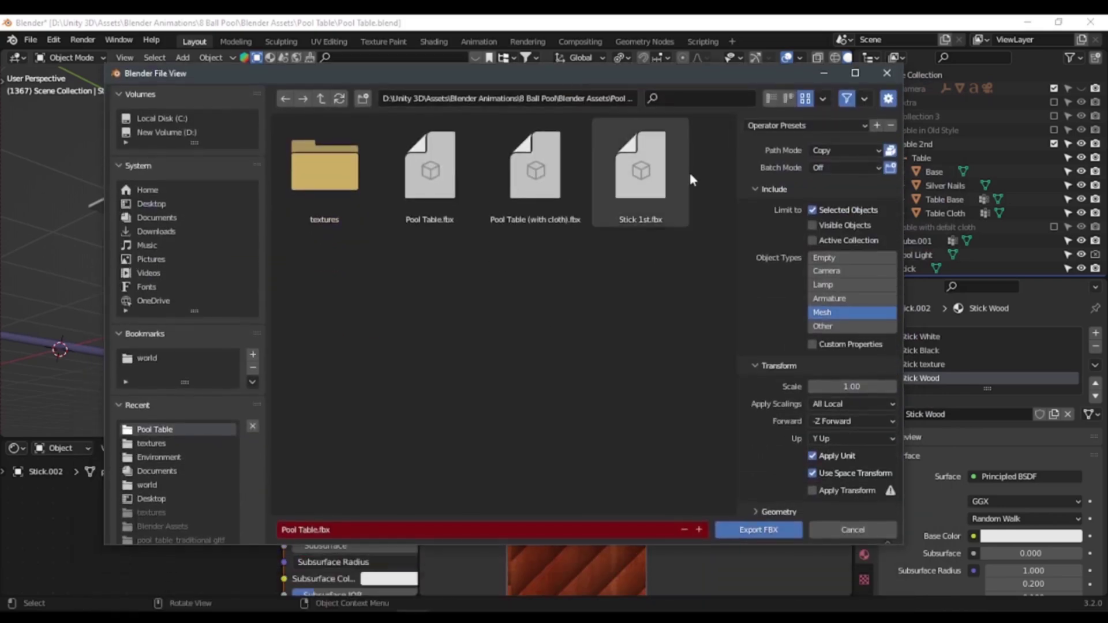
{"action": "scroll", "coordinate": [814, 456], "scroll_direction": "down", "scroll_amount": 2}
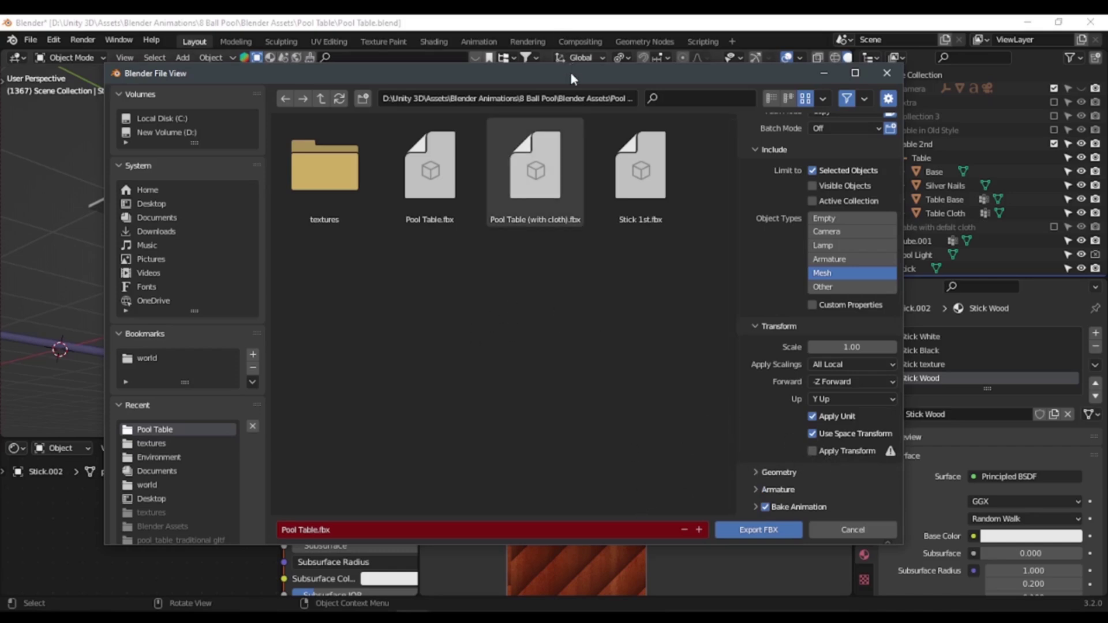
{"action": "mouse_move", "coordinate": [570, 73]}
{"action": "left_mouse_down"}
{"action": "mouse_move", "coordinate": [549, 279]}
{"action": "mouse_move", "coordinate": [567, 67]}
{"action": "left_mouse_up"}
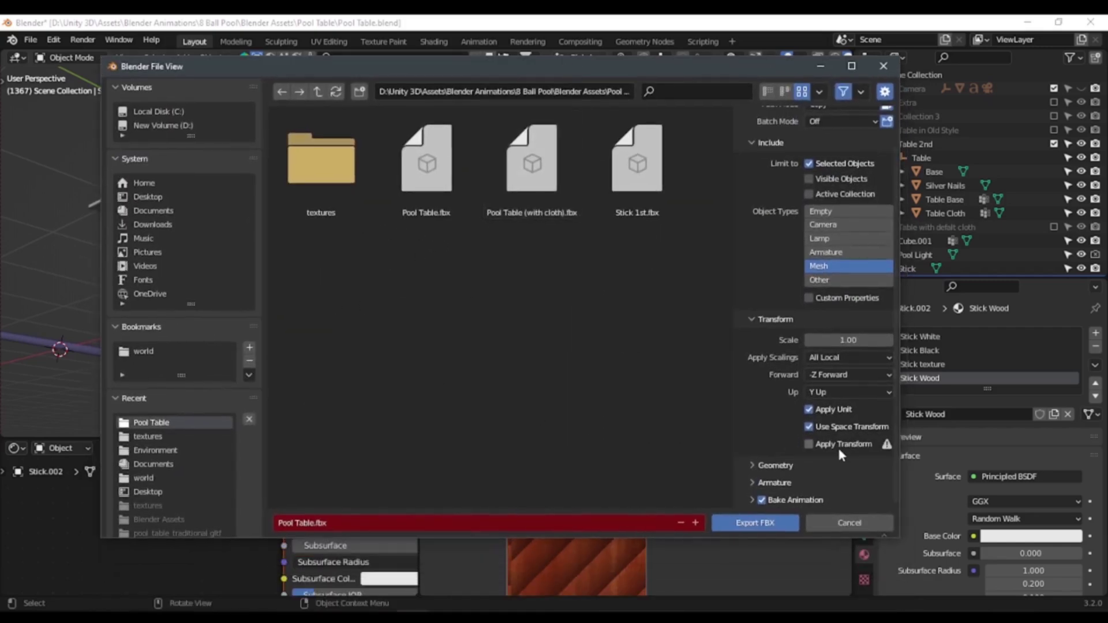
{"action": "left_click_drag", "start_coordinate": [729, 58], "coordinate": [641, 382]}
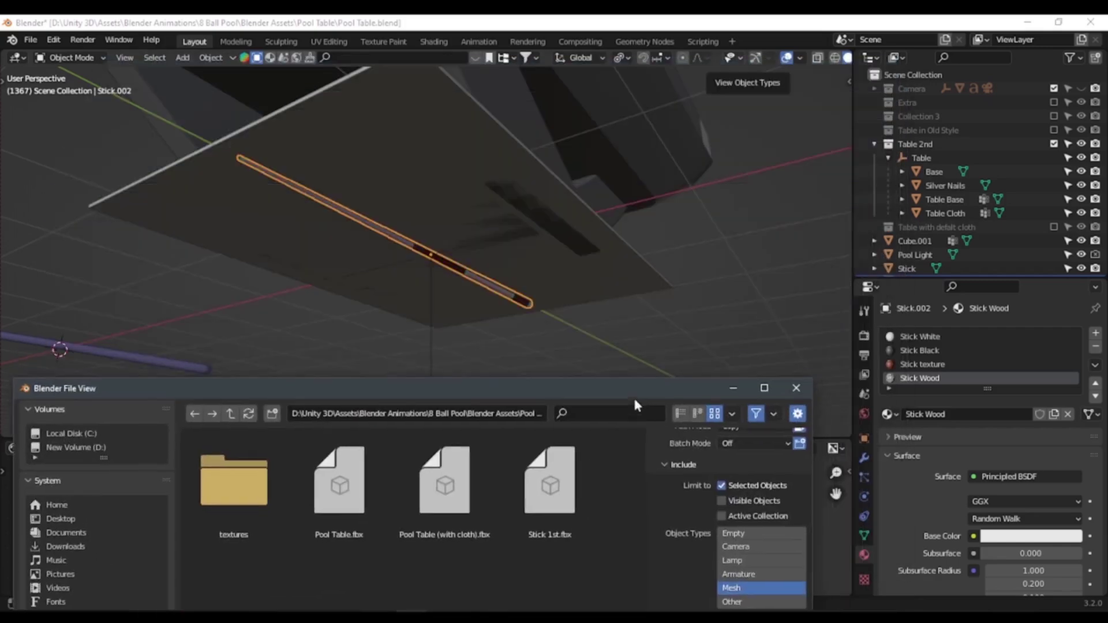
{"action": "left_click", "coordinate": [736, 247]}
{"action": "key", "text": "n"}
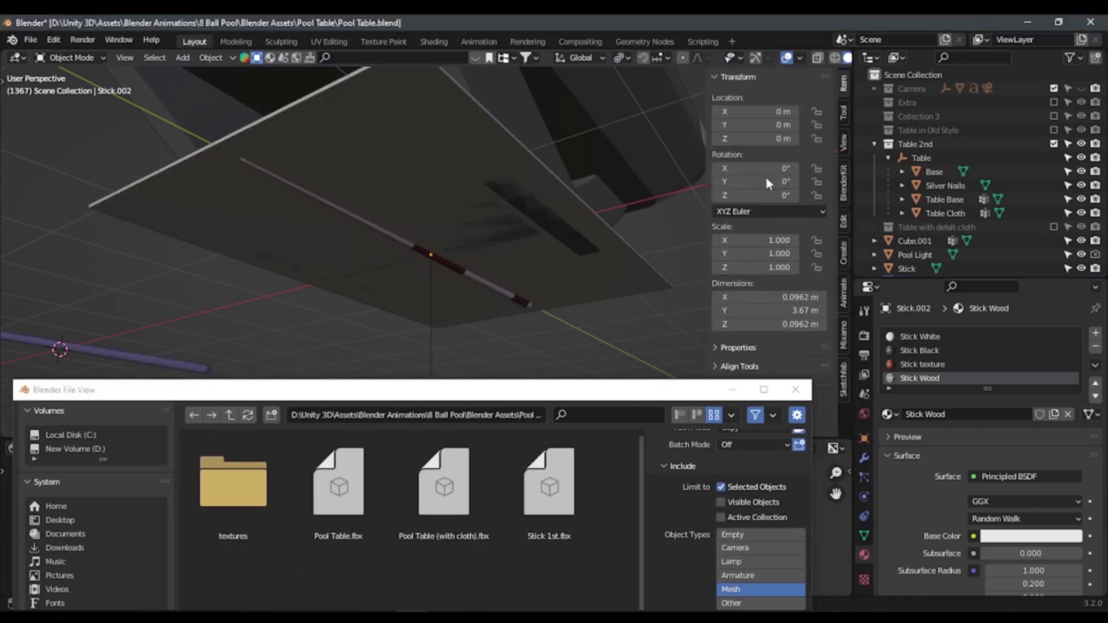
{"action": "left_click_drag", "start_coordinate": [531, 390], "coordinate": [628, 70]}
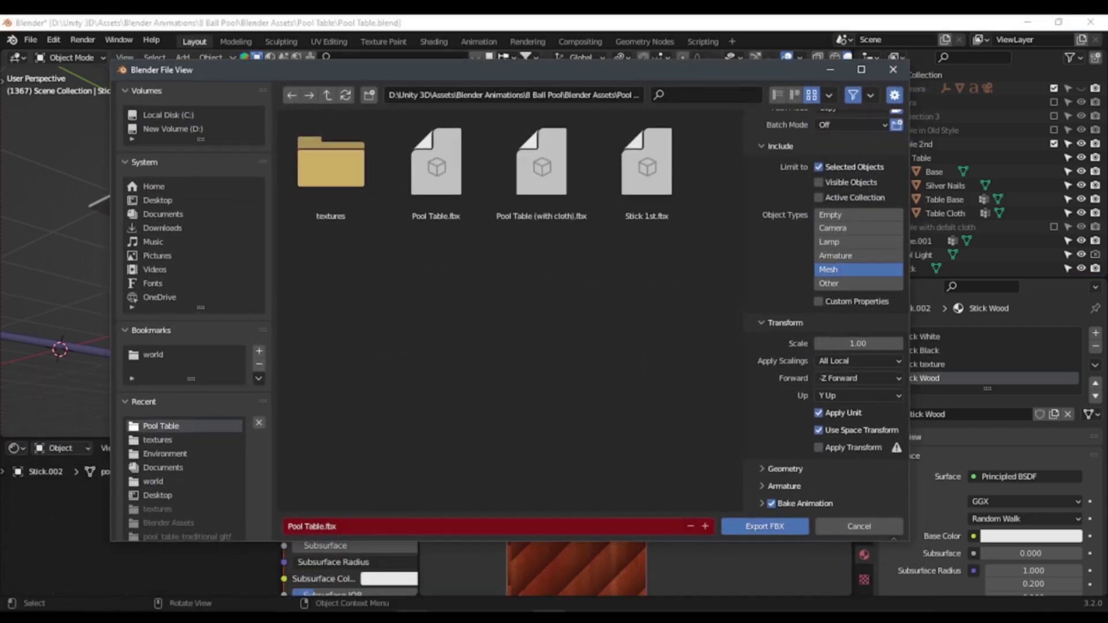
Step: In Unity, confirm the Table Cloth's X and Y scale are 100, then return to Blender
{"action": "mouse_move", "coordinate": [545, 606]}
{"action": "left_click", "coordinate": [545, 569]}
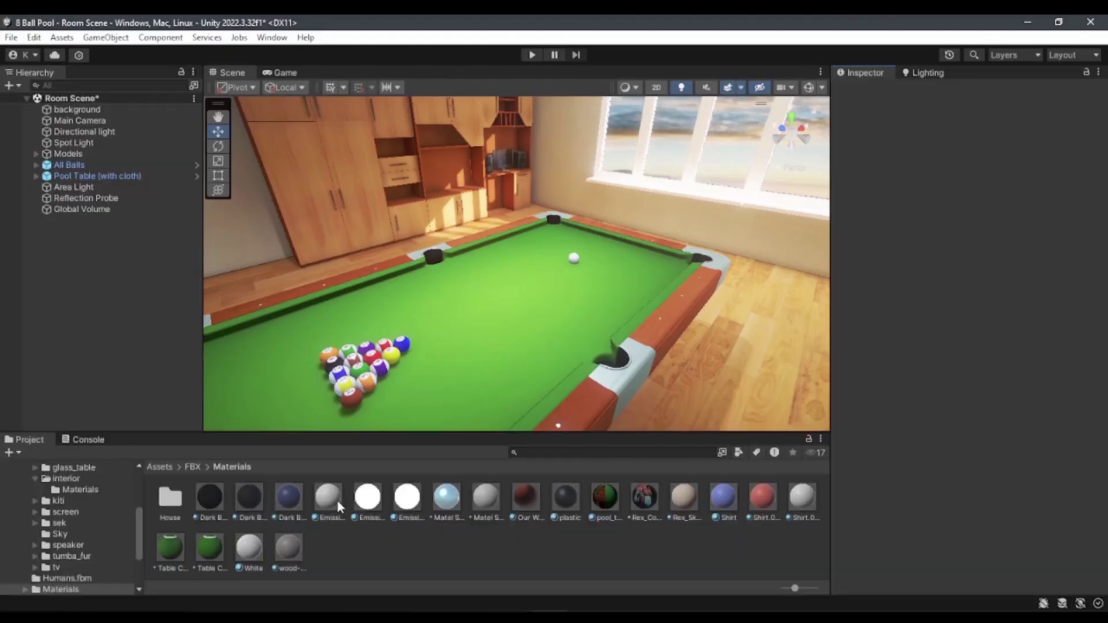
{"action": "left_click", "coordinate": [498, 338]}
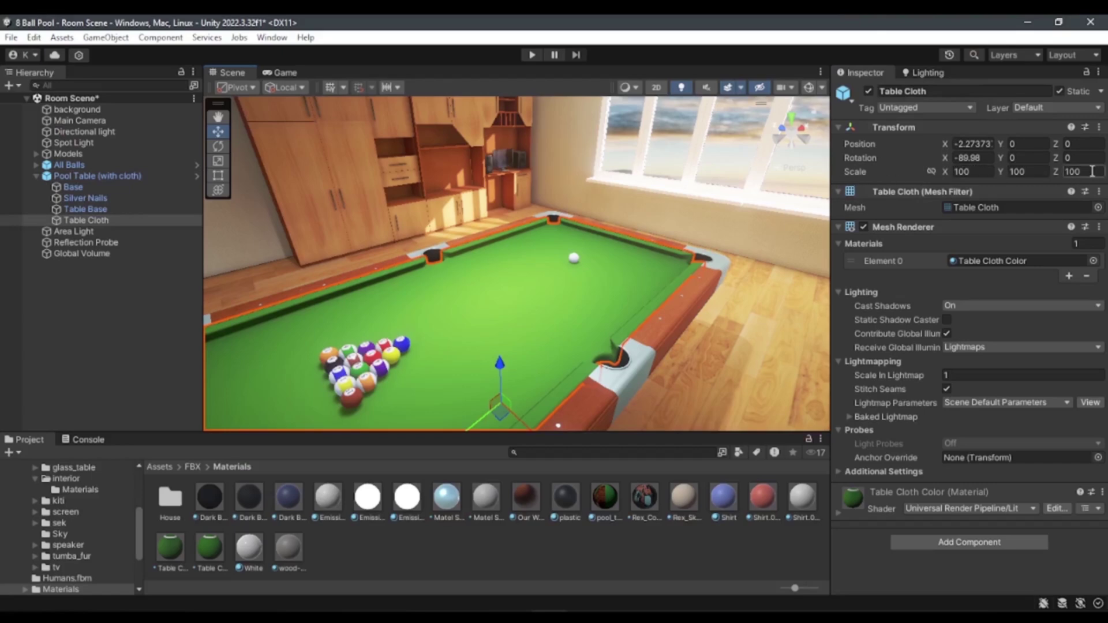
{"action": "left_click", "coordinate": [1021, 173]}
{"action": "key", "text": "alt+Tab"}
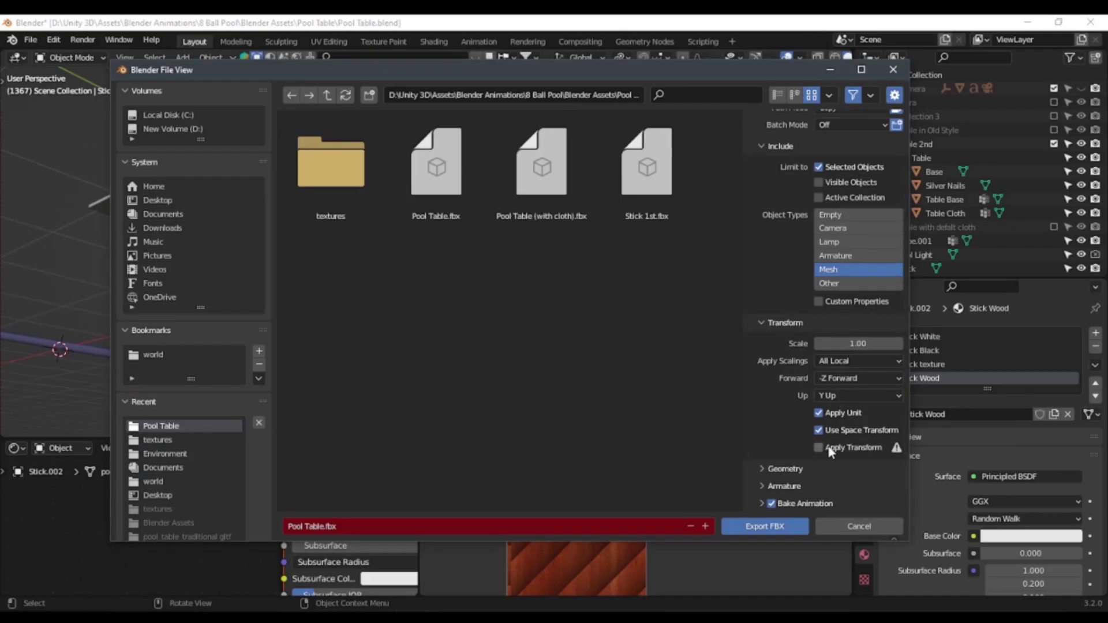
{"action": "key", "text": "alt+Tab"}
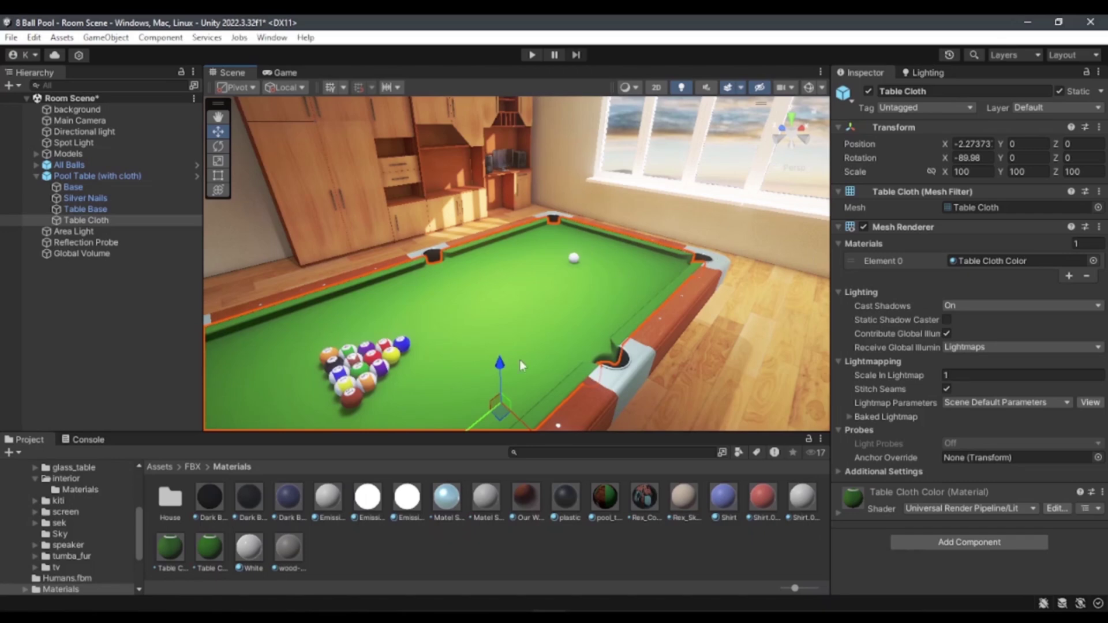
{"action": "left_click", "coordinate": [969, 173]}
{"action": "key", "text": "Return"}
{"action": "key", "text": "alt+Tab"}
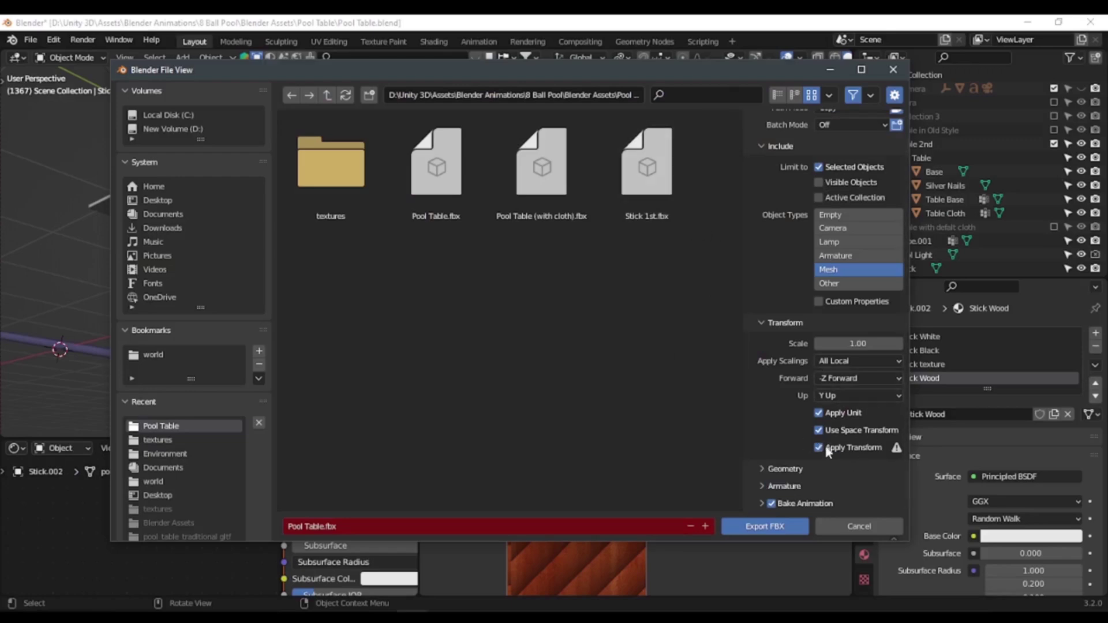
Step: Turn on Apply Transform and turn off Bake Animation in the FBX export options
{"action": "left_click", "coordinate": [757, 467]}
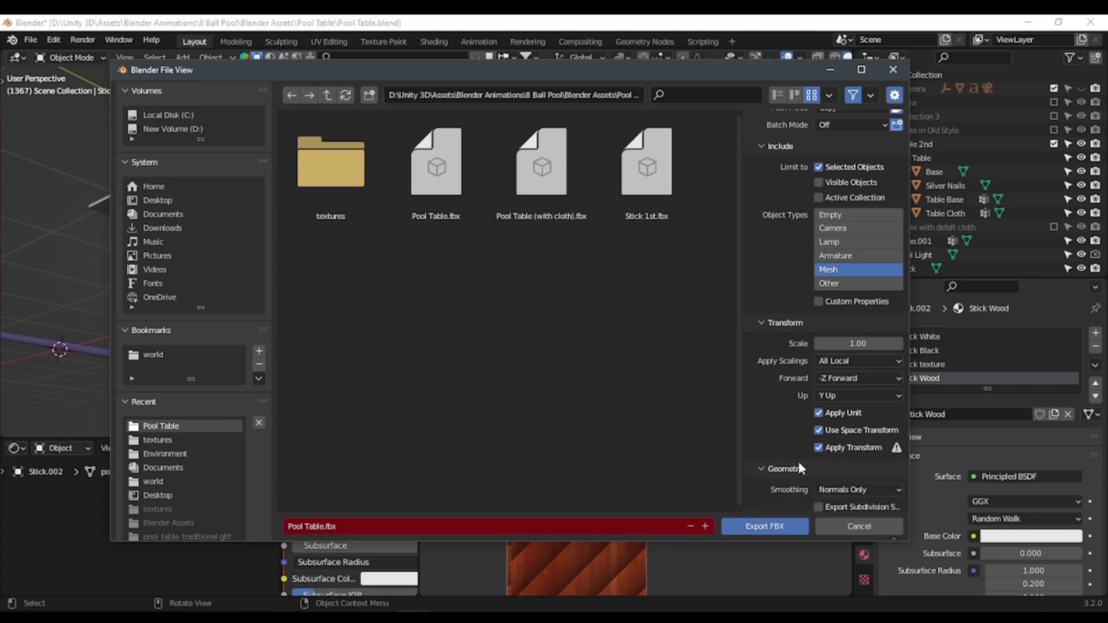
{"action": "scroll", "coordinate": [819, 456], "scroll_direction": "down", "scroll_amount": 5}
{"action": "left_click", "coordinate": [776, 358]}
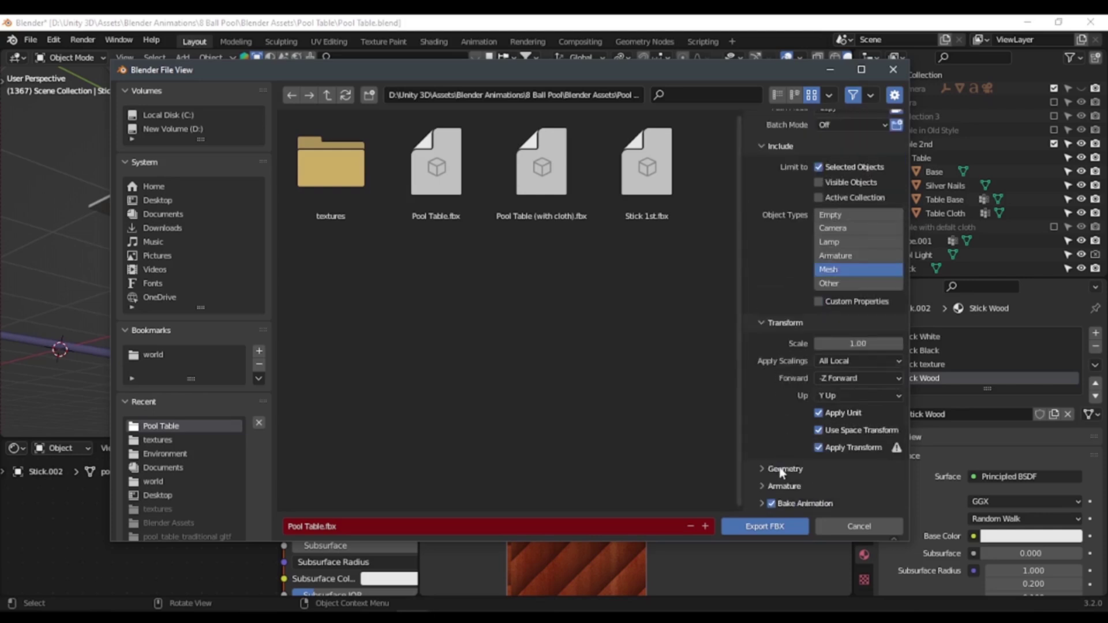
{"action": "scroll", "coordinate": [796, 462], "scroll_direction": "down", "scroll_amount": 4}
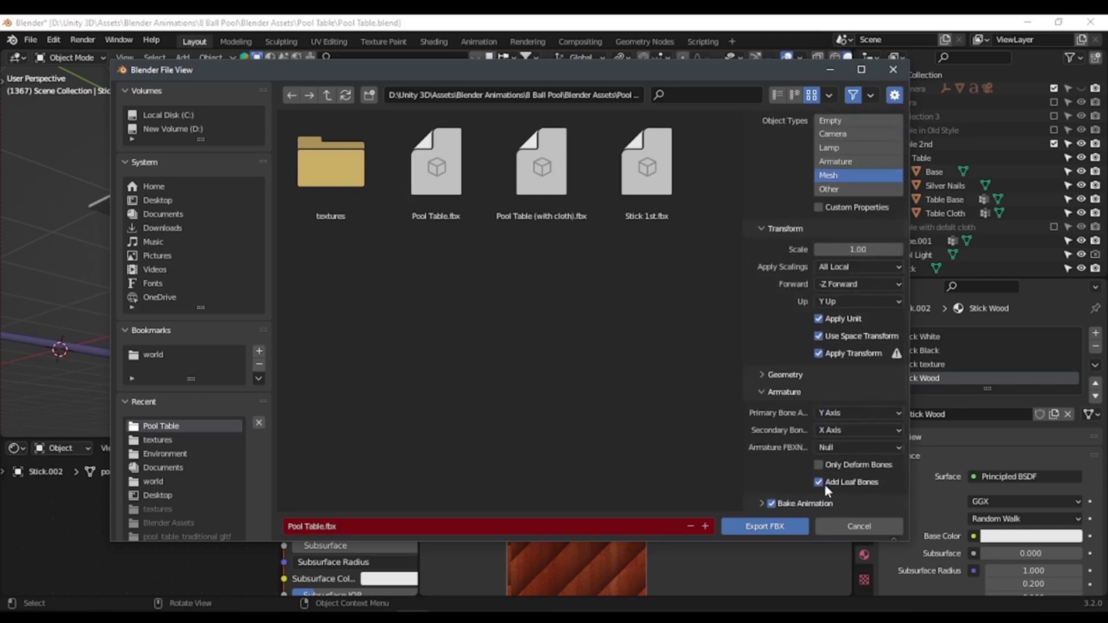
{"action": "left_click", "coordinate": [782, 392]}
{"action": "scroll", "coordinate": [782, 390], "scroll_direction": "up", "scroll_amount": 4}
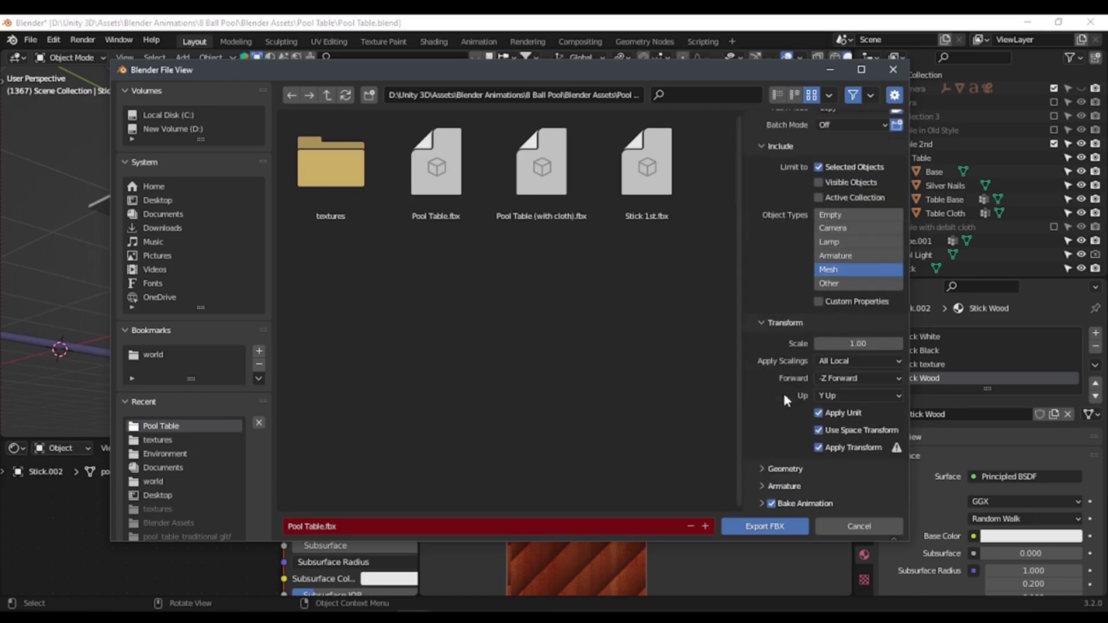
{"action": "scroll", "coordinate": [834, 375], "scroll_direction": "up", "scroll_amount": 2}
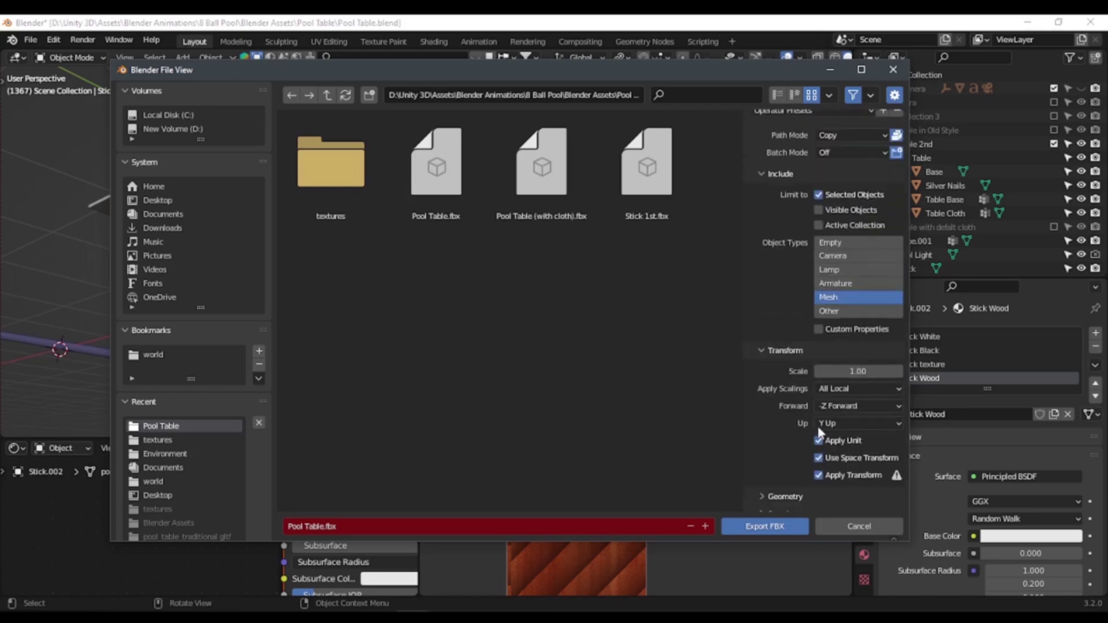
{"action": "scroll", "coordinate": [812, 400], "scroll_direction": "down", "scroll_amount": 2}
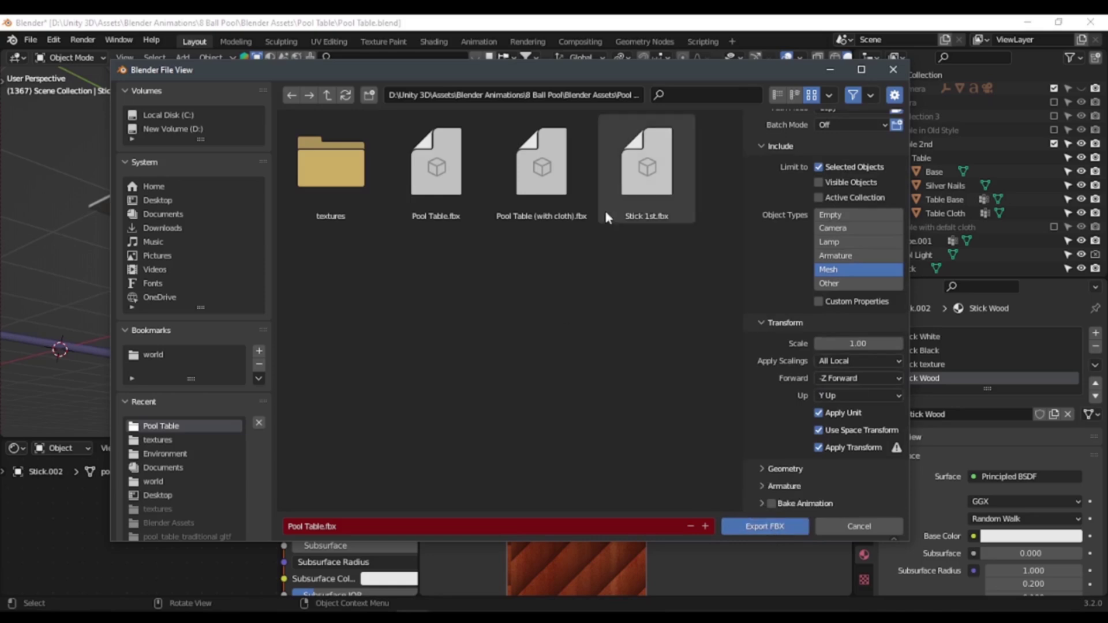
Step: Export the stick as Stick 1st.fbx, overwriting the existing file
{"action": "left_click", "coordinate": [652, 208]}
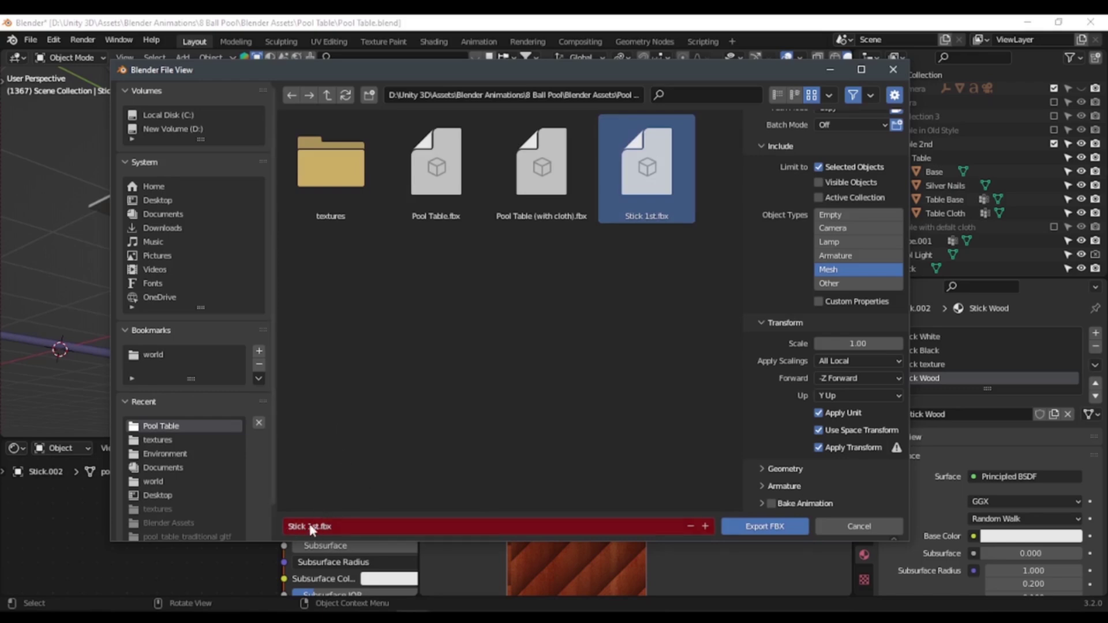
{"action": "left_click", "coordinate": [892, 69]}
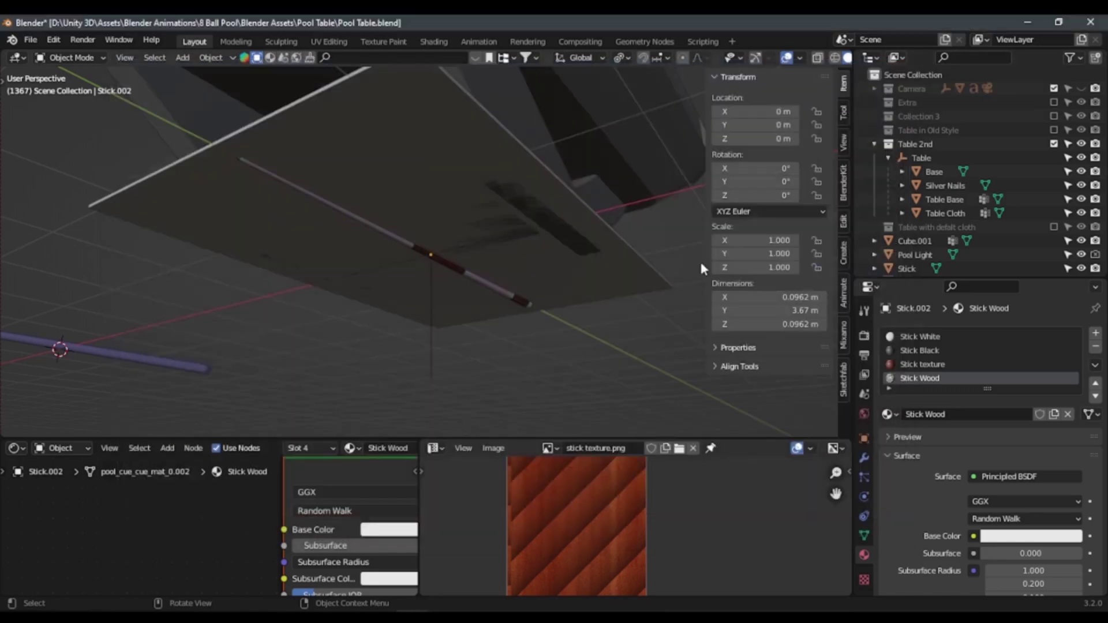
{"action": "key", "text": "alt+Tab"}
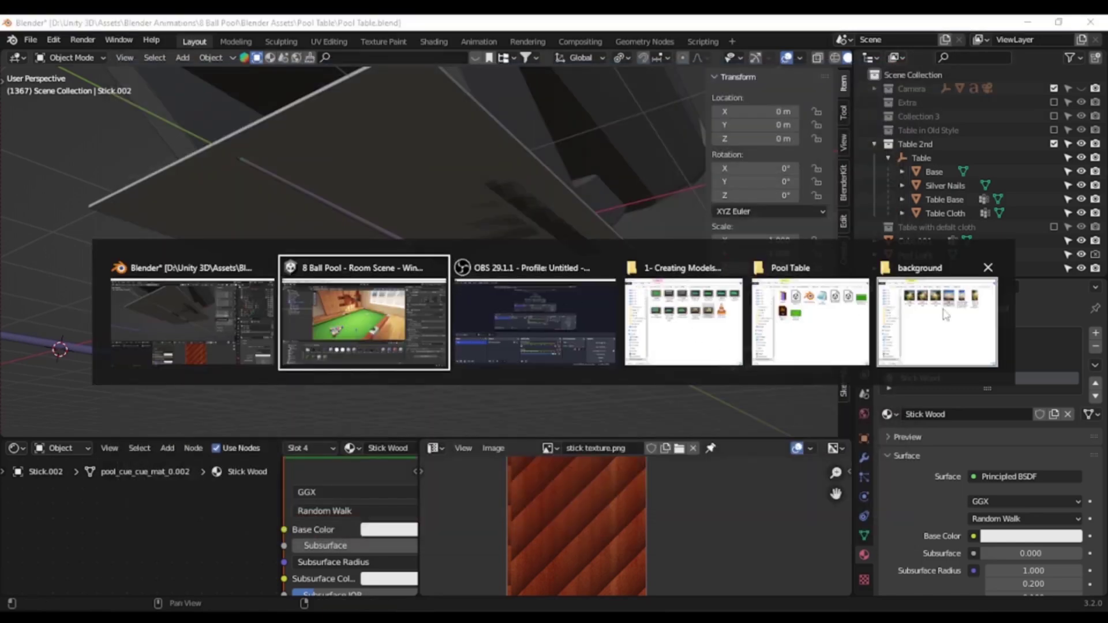
Step: Refresh the Pool Table folder and drag Stick 1st.fbx into Unity's Assets/FBX folder
{"action": "left_click", "coordinate": [808, 320]}
{"action": "right_click", "coordinate": [674, 278]}
{"action": "left_click", "coordinate": [711, 331]}
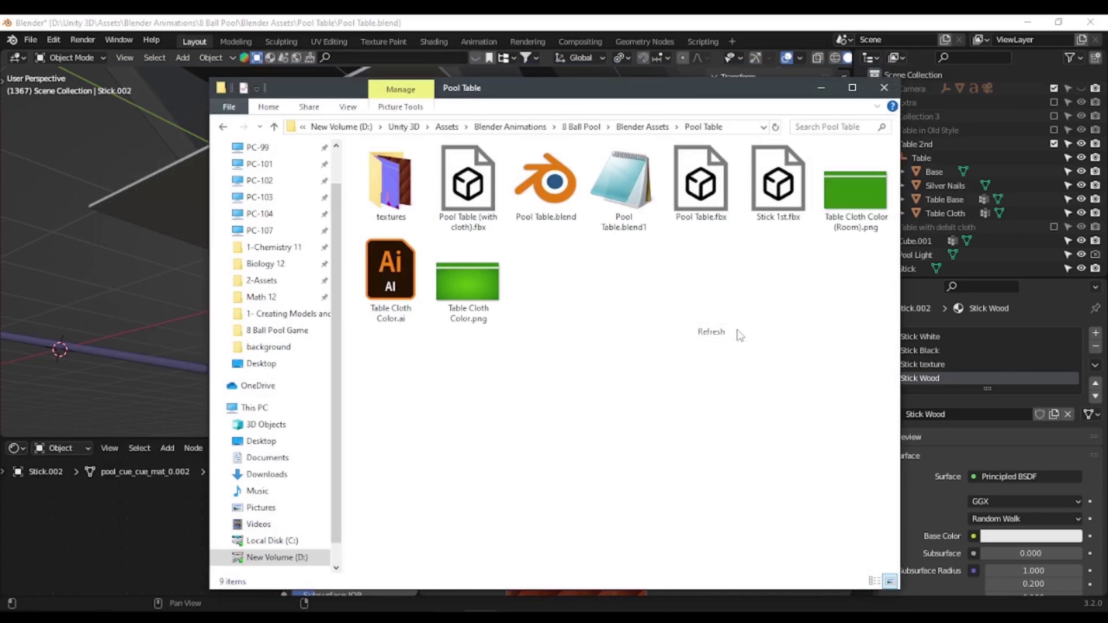
{"action": "left_click", "coordinate": [777, 183]}
{"action": "key", "text": "alt+Tab"}
{"action": "key", "text": "alt+Tab"}
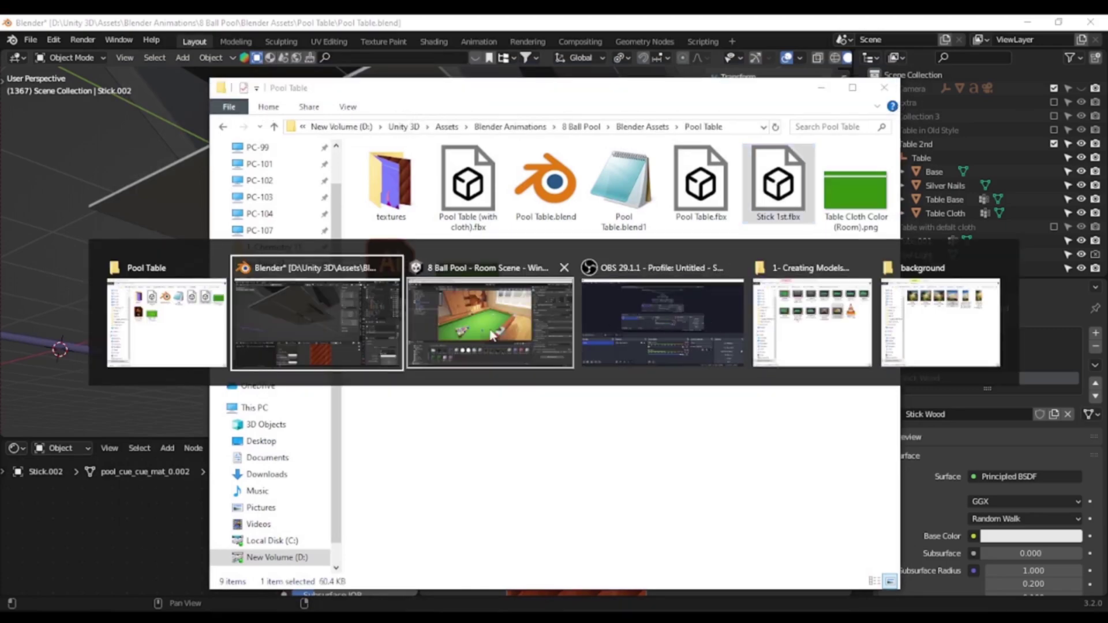
{"action": "key", "text": "alt+Tab"}
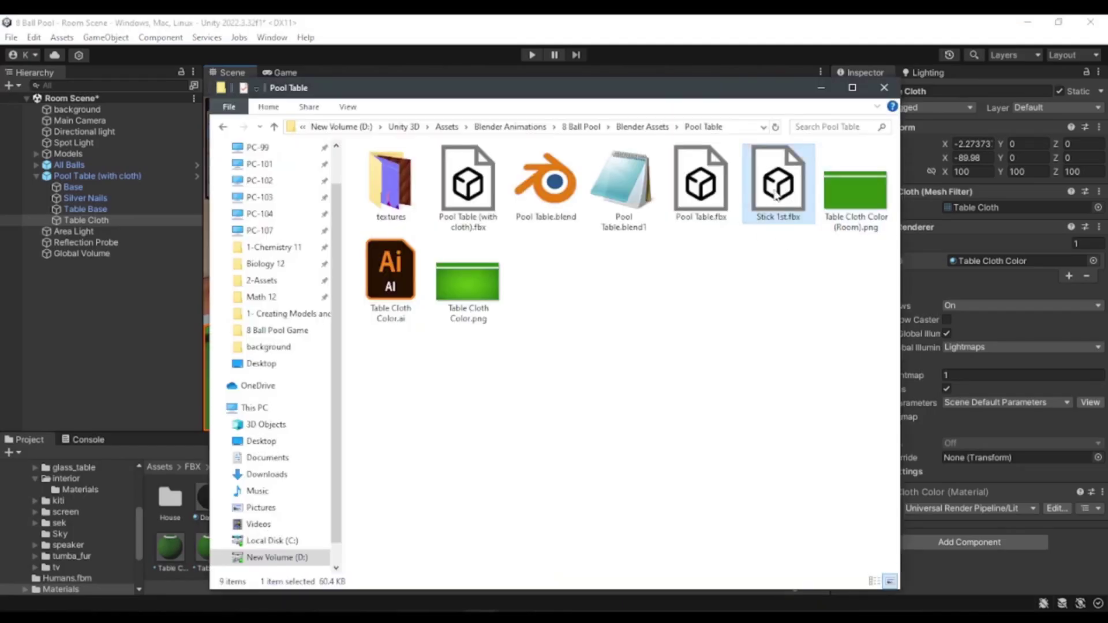
{"action": "key", "text": "alt+Tab"}
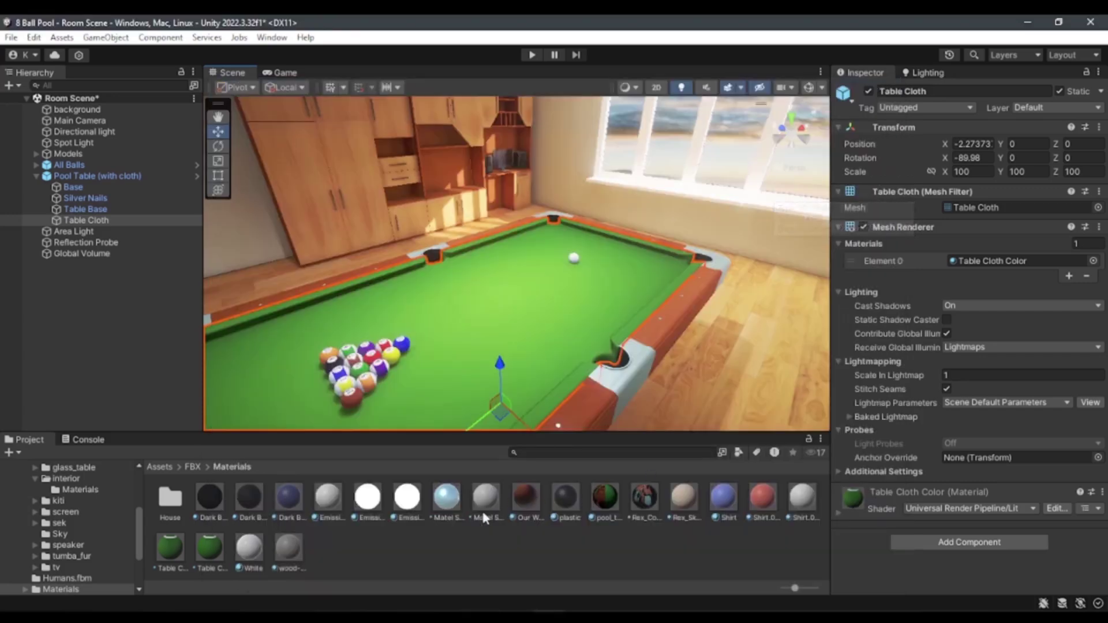
{"action": "left_click", "coordinate": [189, 466]}
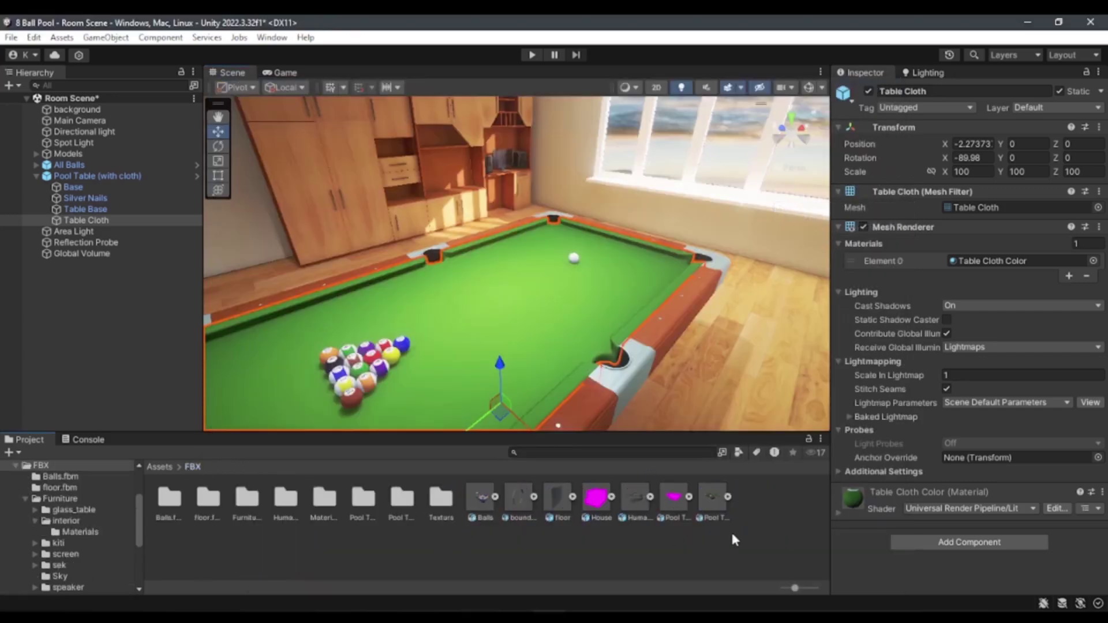
{"action": "key", "text": "alt+Tab"}
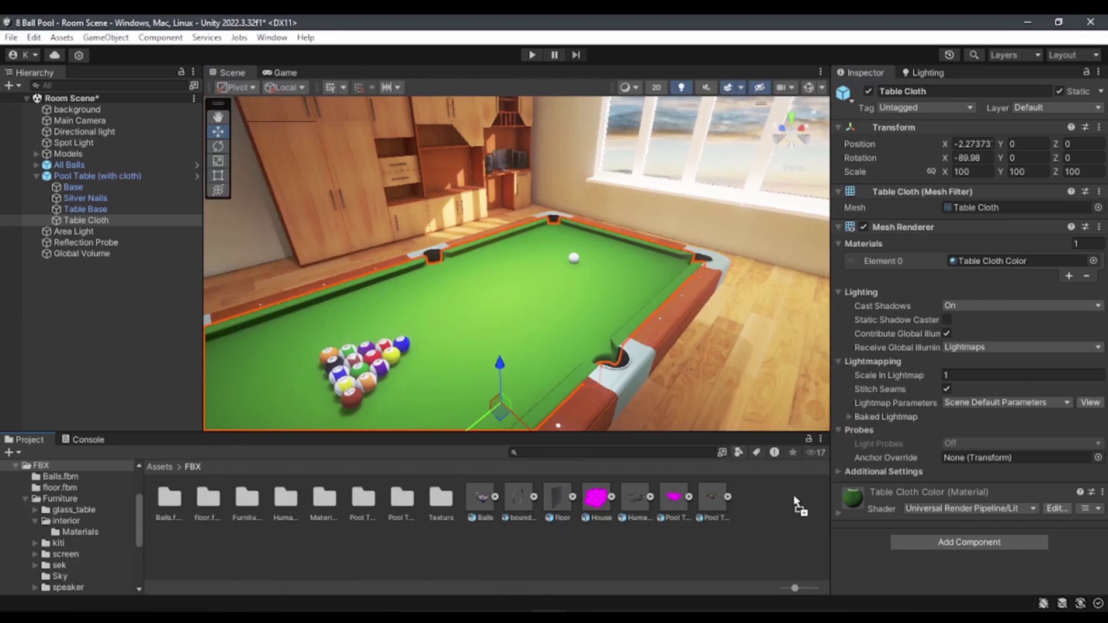
{"action": "left_click_drag", "start_coordinate": [773, 196], "coordinate": [752, 499]}
Step: Set Stick 1st's material Location to Use External Materials (Legacy) and apply
{"action": "left_click", "coordinate": [757, 517]}
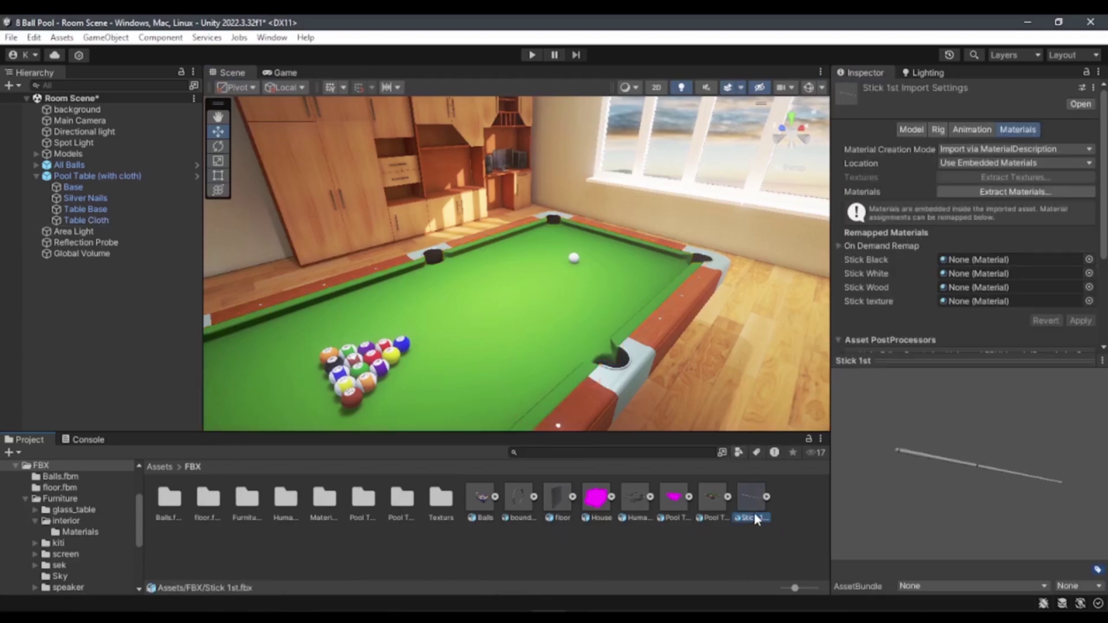
{"action": "mouse_move", "coordinate": [1014, 439]}
{"action": "left_mouse_down"}
{"action": "mouse_move", "coordinate": [975, 498]}
{"action": "mouse_move", "coordinate": [992, 487]}
{"action": "left_mouse_up"}
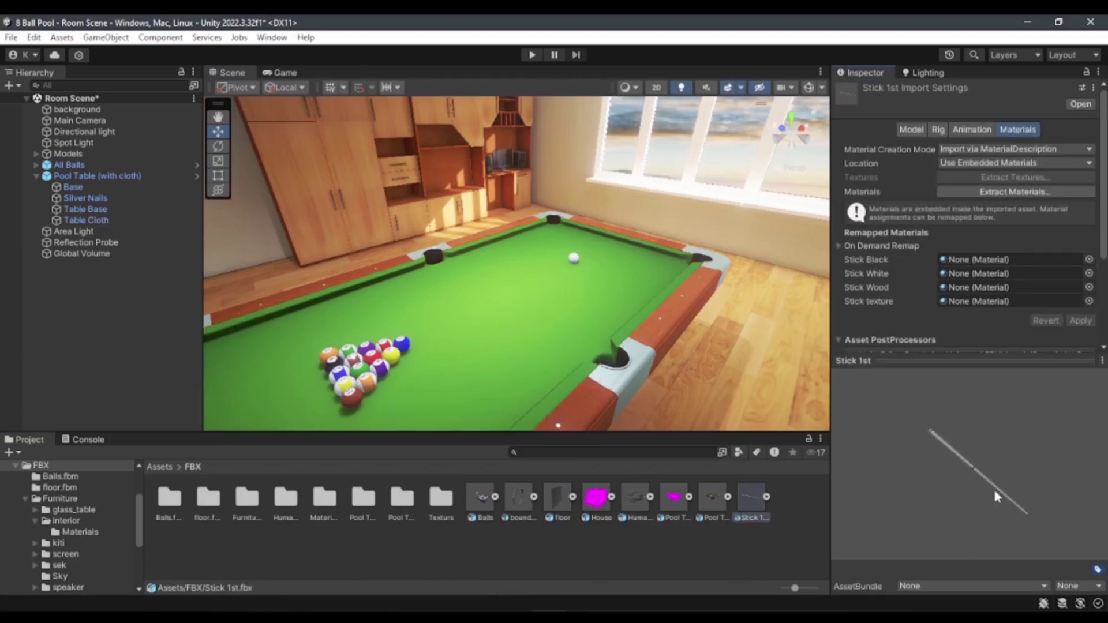
{"action": "left_click", "coordinate": [1030, 164]}
{"action": "left_click", "coordinate": [1004, 180]}
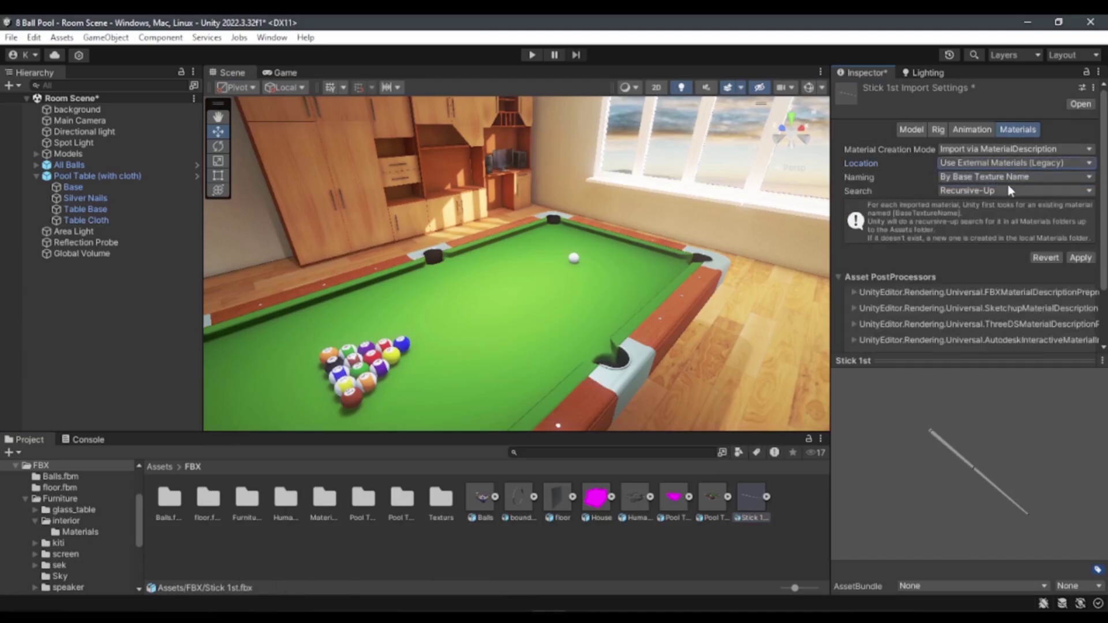
{"action": "left_click", "coordinate": [1080, 258]}
Step: Spin the Stick 1st preview to inspect the cue, rechecking the file in Explorer and Blender
{"action": "left_click_drag", "start_coordinate": [981, 462], "coordinate": [940, 456]}
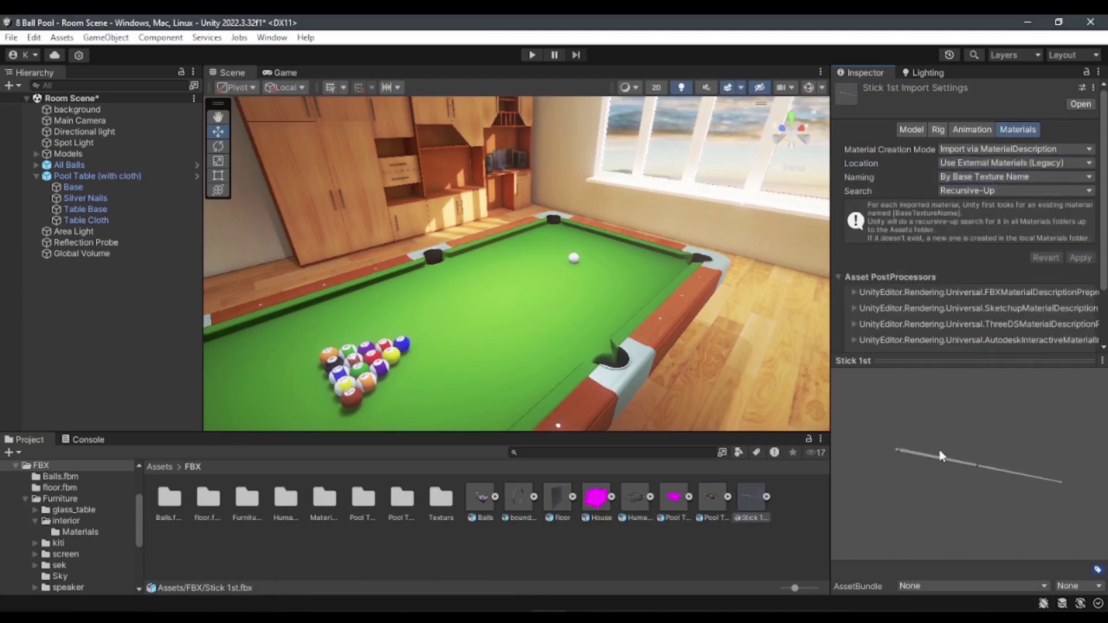
{"action": "mouse_move", "coordinate": [1004, 472]}
{"action": "left_mouse_down"}
{"action": "mouse_move", "coordinate": [1075, 476]}
{"action": "mouse_move", "coordinate": [970, 494]}
{"action": "mouse_move", "coordinate": [1009, 479]}
{"action": "mouse_move", "coordinate": [920, 521]}
{"action": "left_mouse_up"}
{"action": "mouse_move", "coordinate": [961, 476]}
{"action": "left_mouse_down"}
{"action": "mouse_move", "coordinate": [1069, 475]}
{"action": "mouse_move", "coordinate": [959, 483]}
{"action": "mouse_move", "coordinate": [1035, 465]}
{"action": "mouse_move", "coordinate": [992, 501]}
{"action": "mouse_move", "coordinate": [964, 468]}
{"action": "left_mouse_up"}
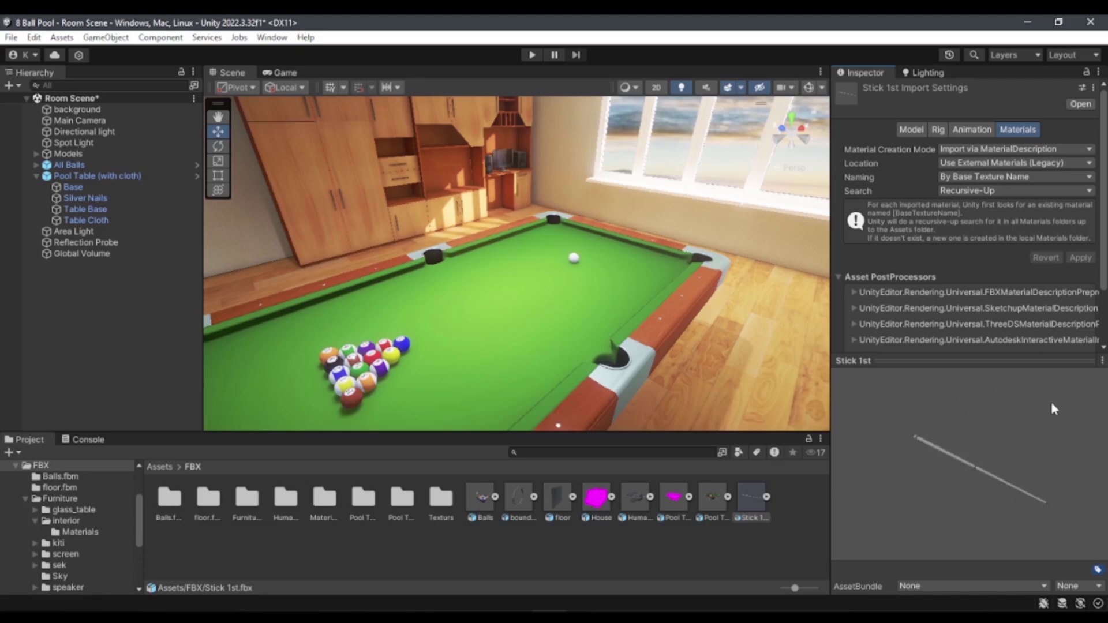
{"action": "key", "text": "alt+Tab"}
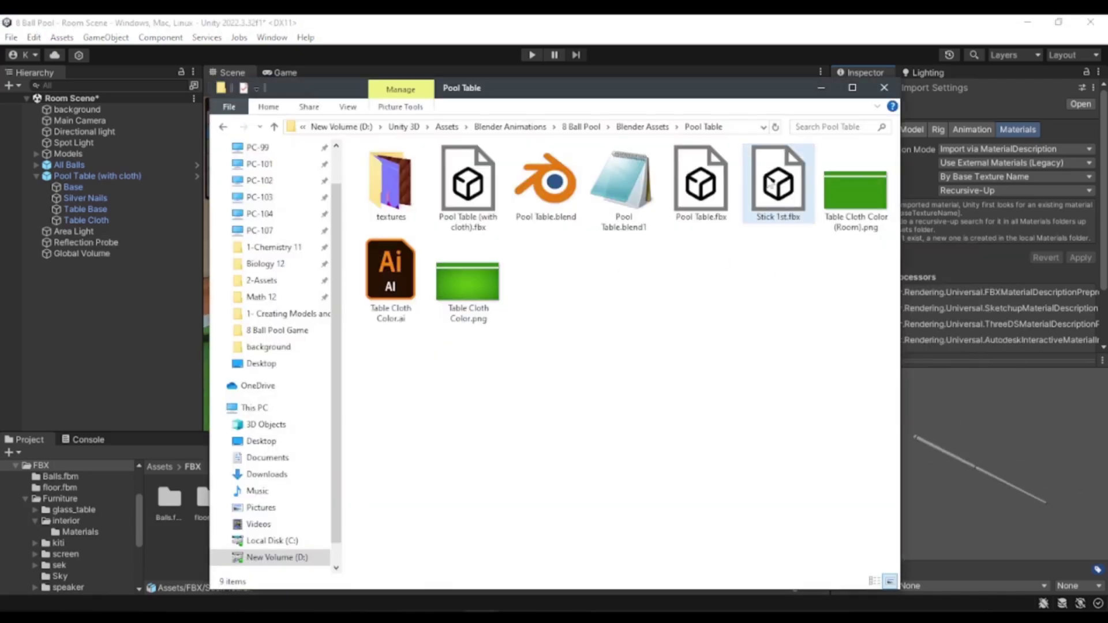
{"action": "left_click", "coordinate": [771, 183]}
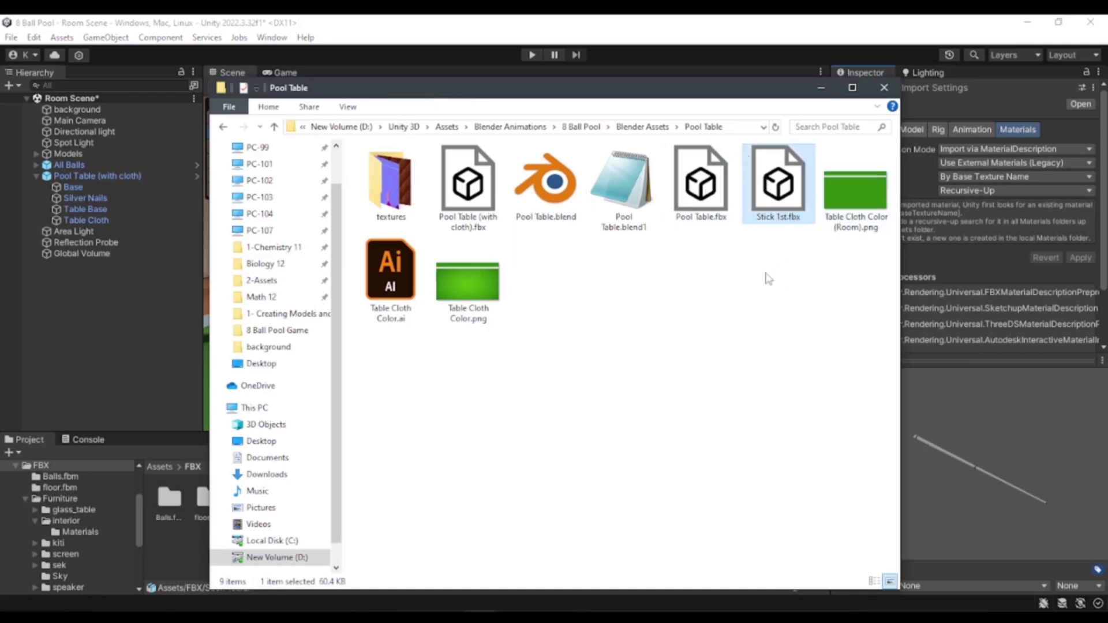
{"action": "key", "text": "alt+Tab"}
{"action": "key", "text": "Tab"}
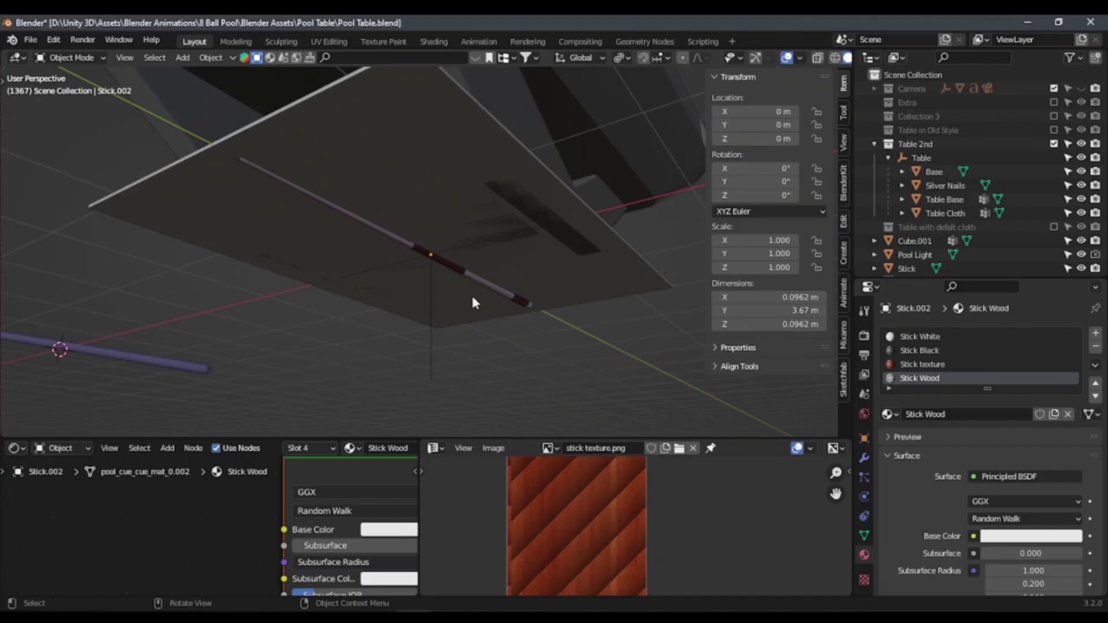
{"action": "key", "text": "alt+Tab"}
{"action": "key", "text": "Tab"}
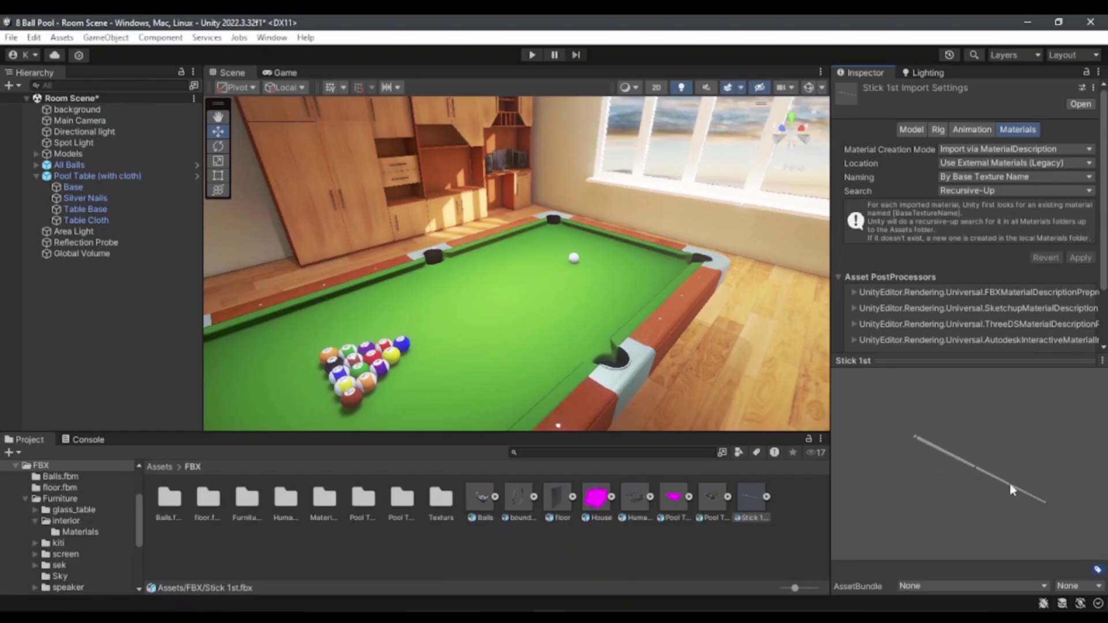
{"action": "left_click_drag", "start_coordinate": [1010, 489], "coordinate": [937, 485]}
Step: Open FBX/Materials, browse Stick Black and Stick White, switch to list view, and select stick texture
{"action": "double_click", "coordinate": [324, 499]}
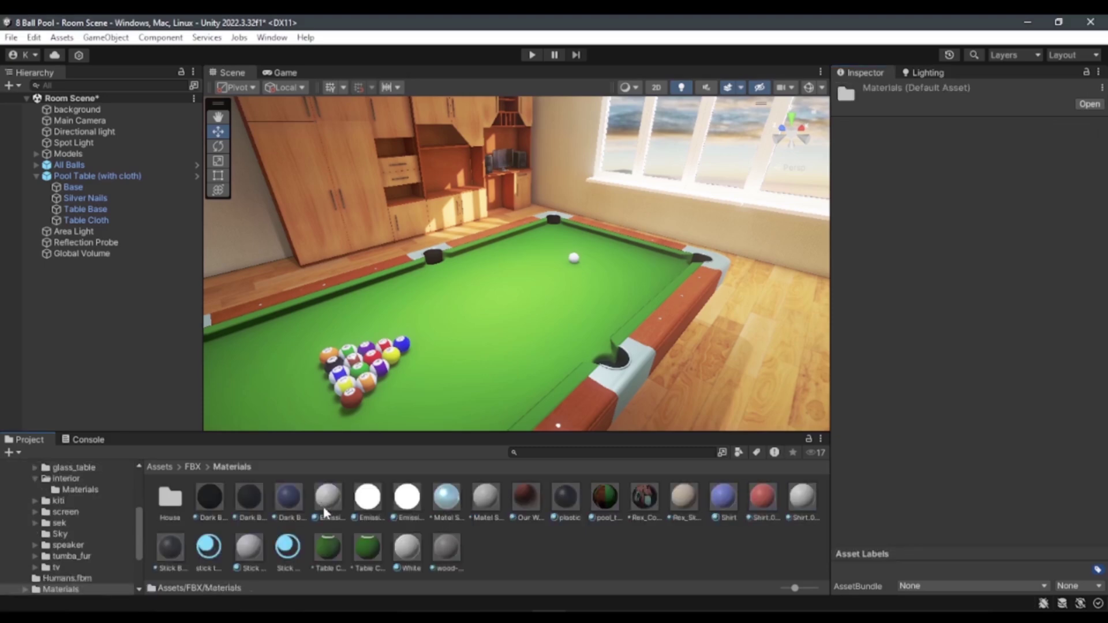
{"action": "left_click", "coordinate": [171, 552]}
{"action": "left_click", "coordinate": [254, 560]}
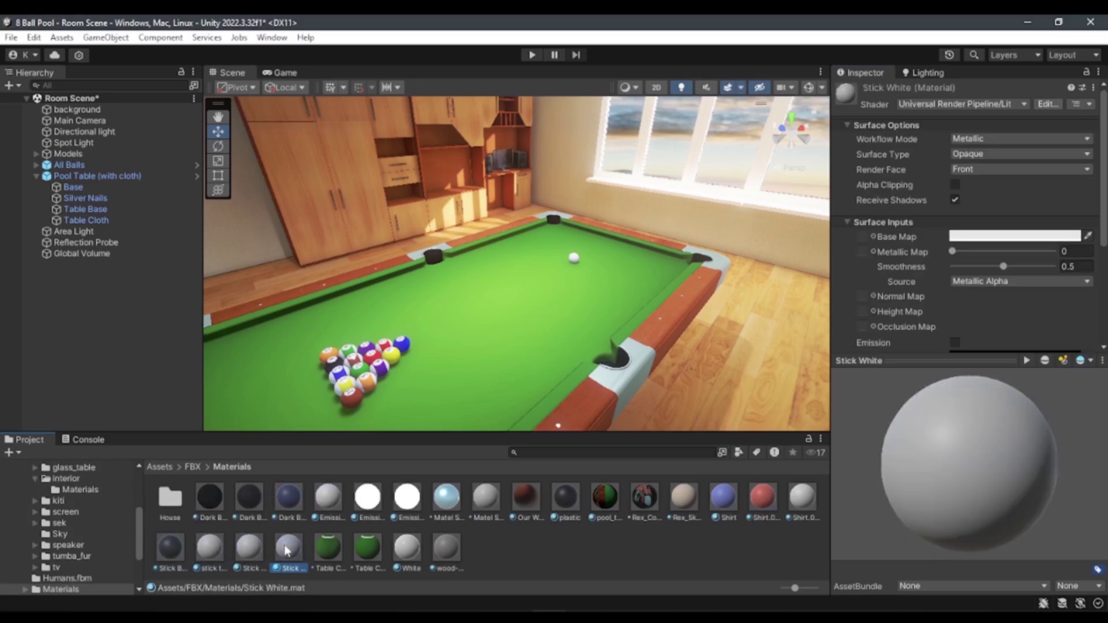
{"action": "key", "text": "Left"}
{"action": "key", "text": "Left"}
{"action": "left_click_drag", "start_coordinate": [795, 587], "coordinate": [734, 589]}
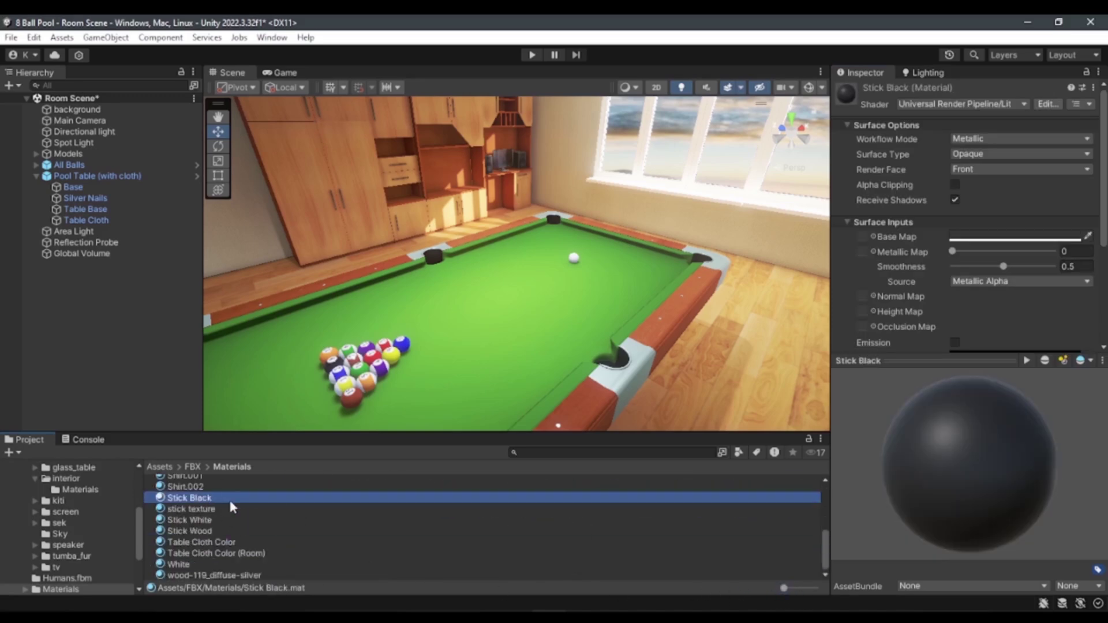
{"action": "left_click", "coordinate": [233, 510]}
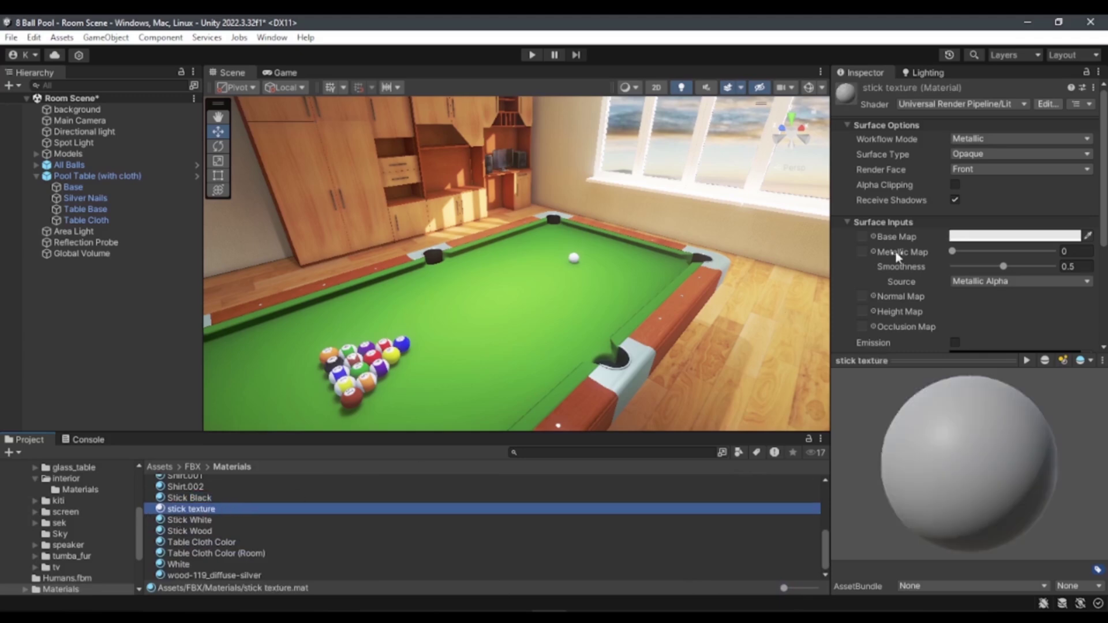
{"action": "scroll", "coordinate": [996, 237], "scroll_direction": "down", "scroll_amount": 5}
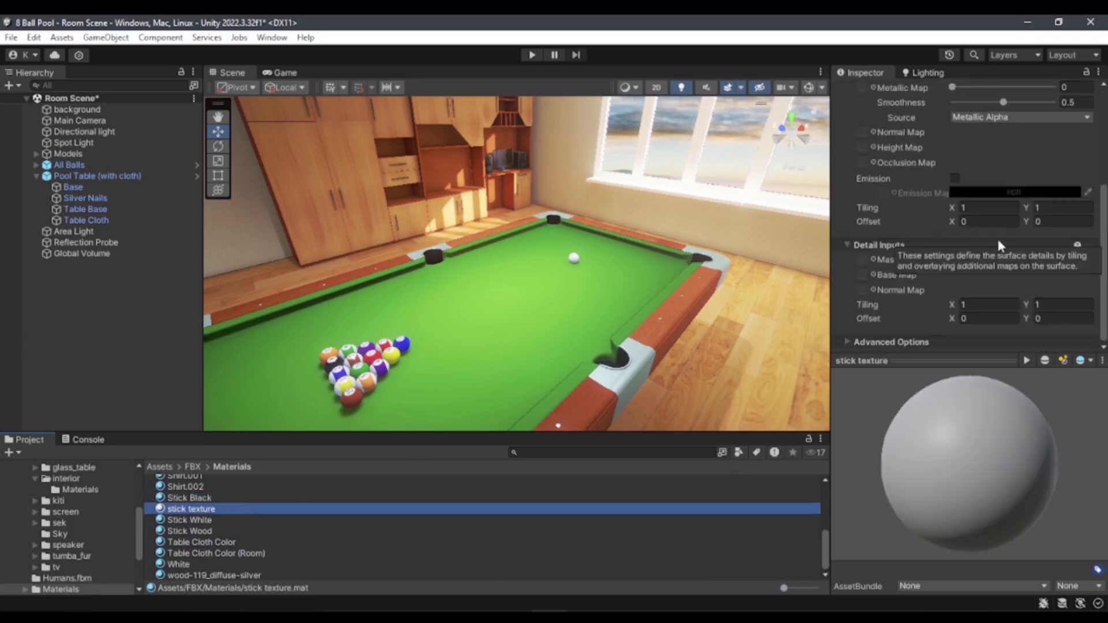
{"action": "scroll", "coordinate": [998, 263], "scroll_direction": "up", "scroll_amount": 5}
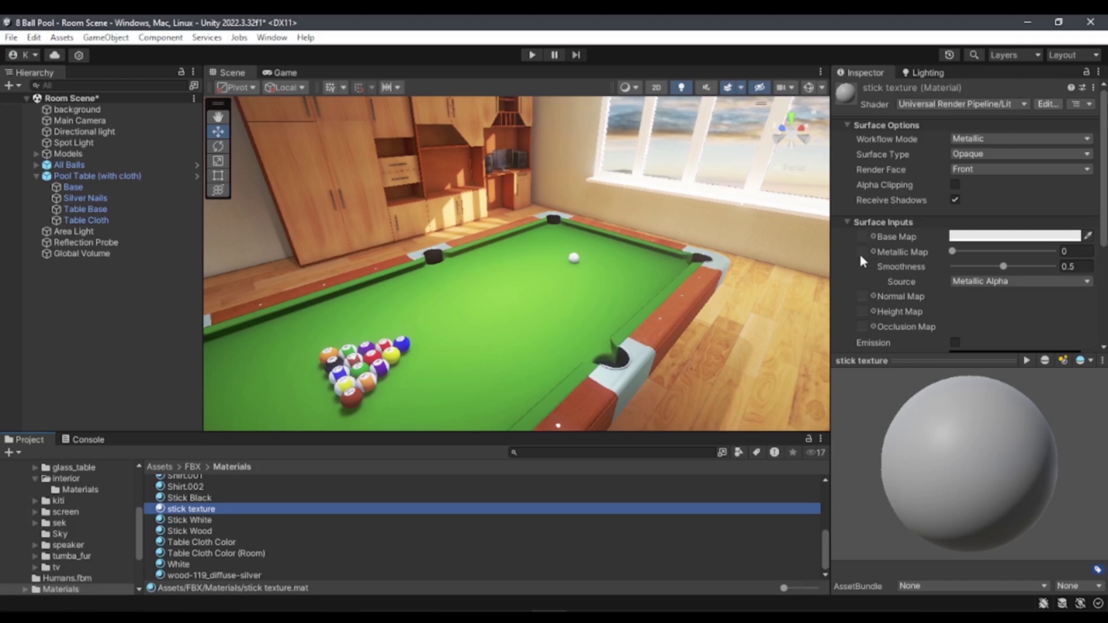
Step: Return to the FBX folder shown as large icons and minimize Blender
{"action": "left_click", "coordinate": [192, 467]}
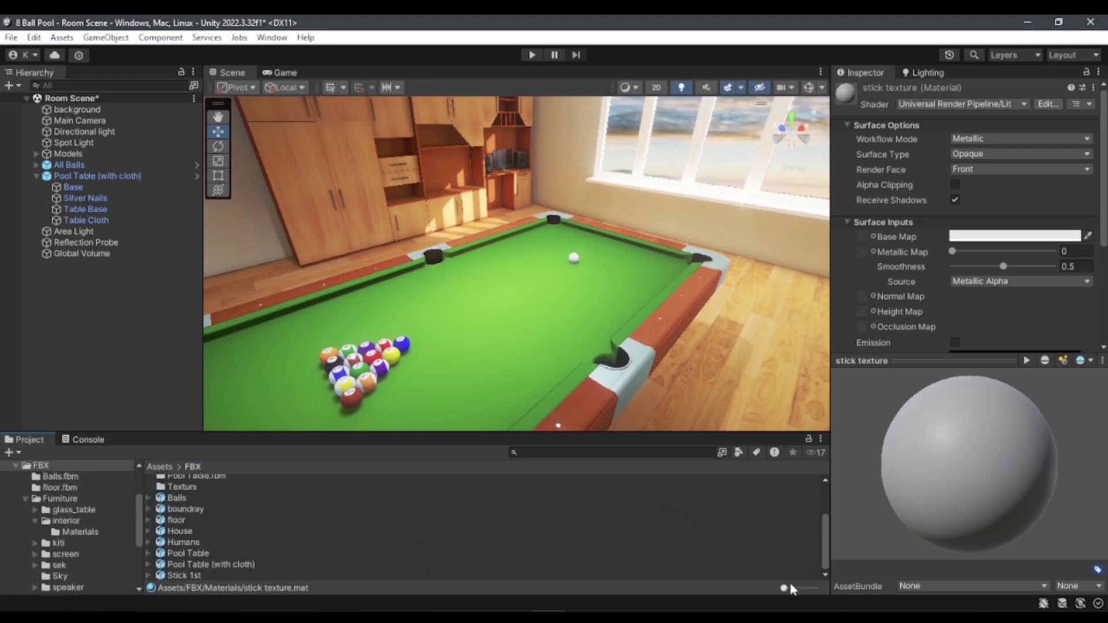
{"action": "left_click_drag", "start_coordinate": [791, 588], "coordinate": [798, 588]}
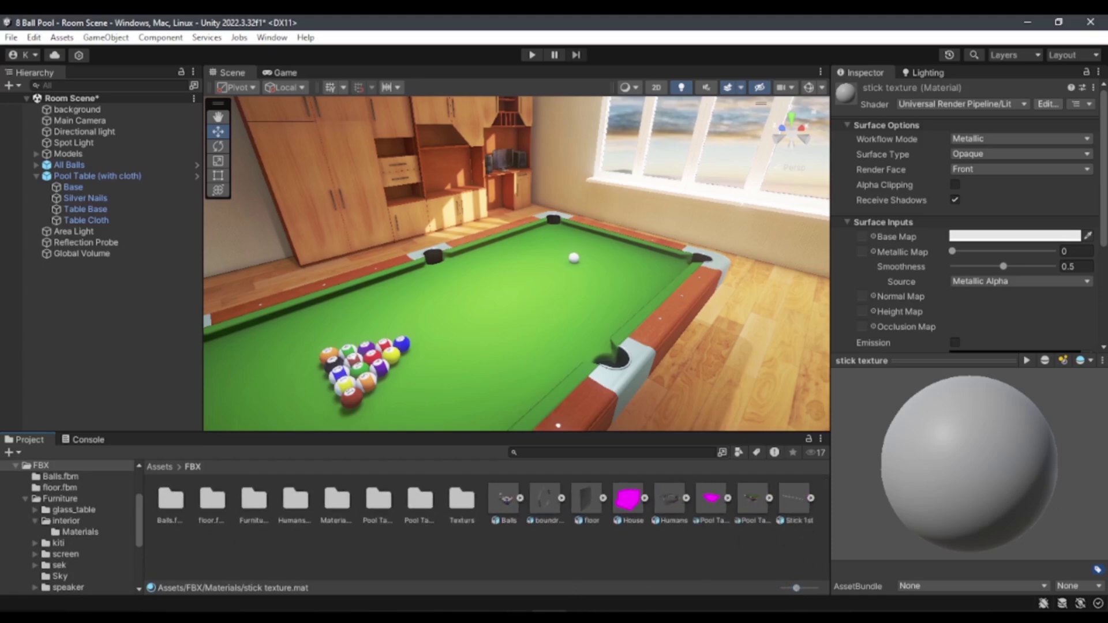
{"action": "key", "text": "alt+Tab"}
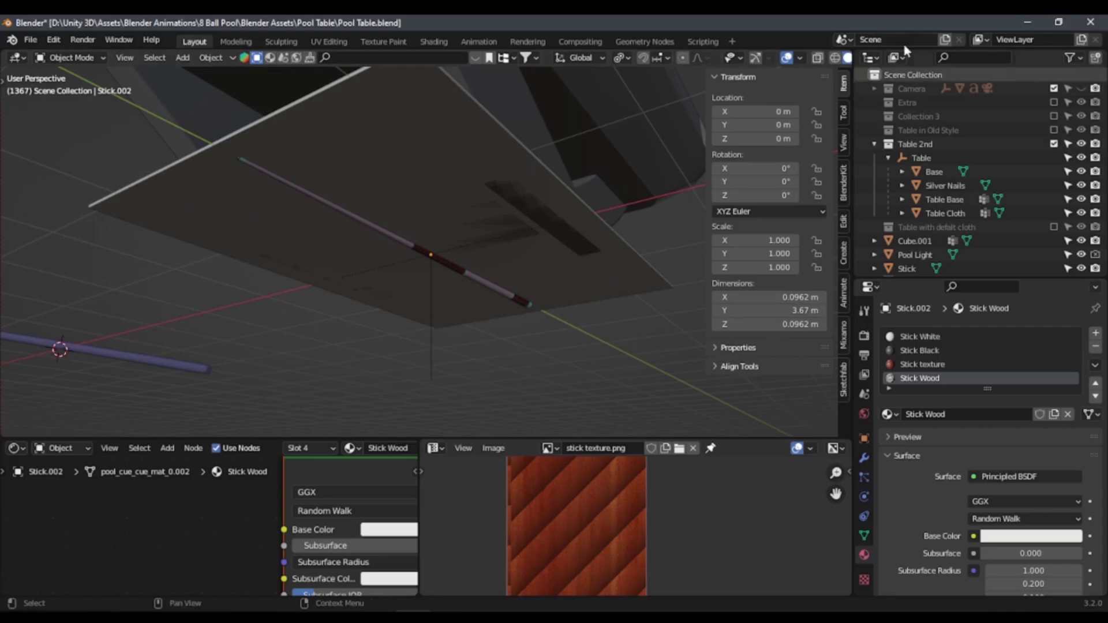
{"action": "left_click", "coordinate": [1027, 21]}
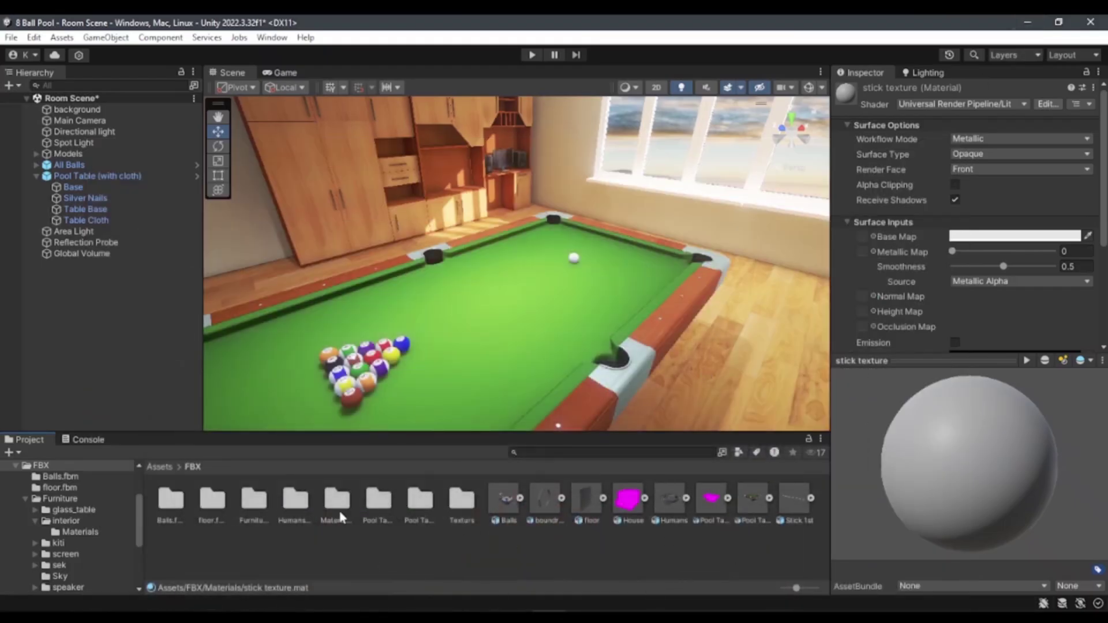
Step: Open stick texture.png from the Pool Table textures folder in Windows Photos
{"action": "mouse_move", "coordinate": [483, 617]}
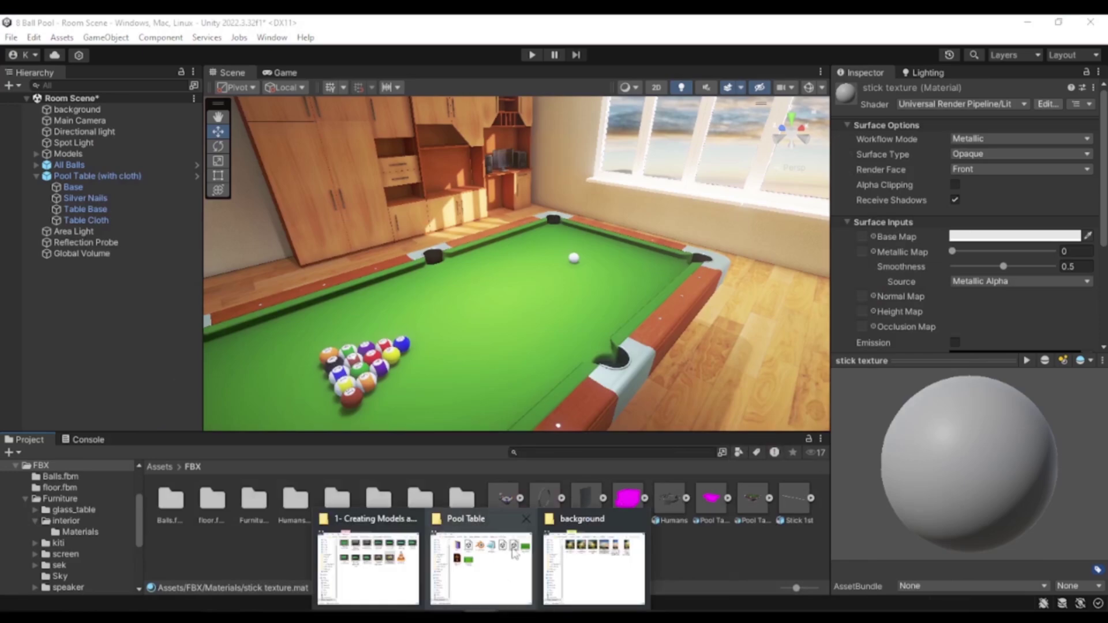
{"action": "left_click", "coordinate": [482, 563]}
{"action": "double_click", "coordinate": [397, 198]}
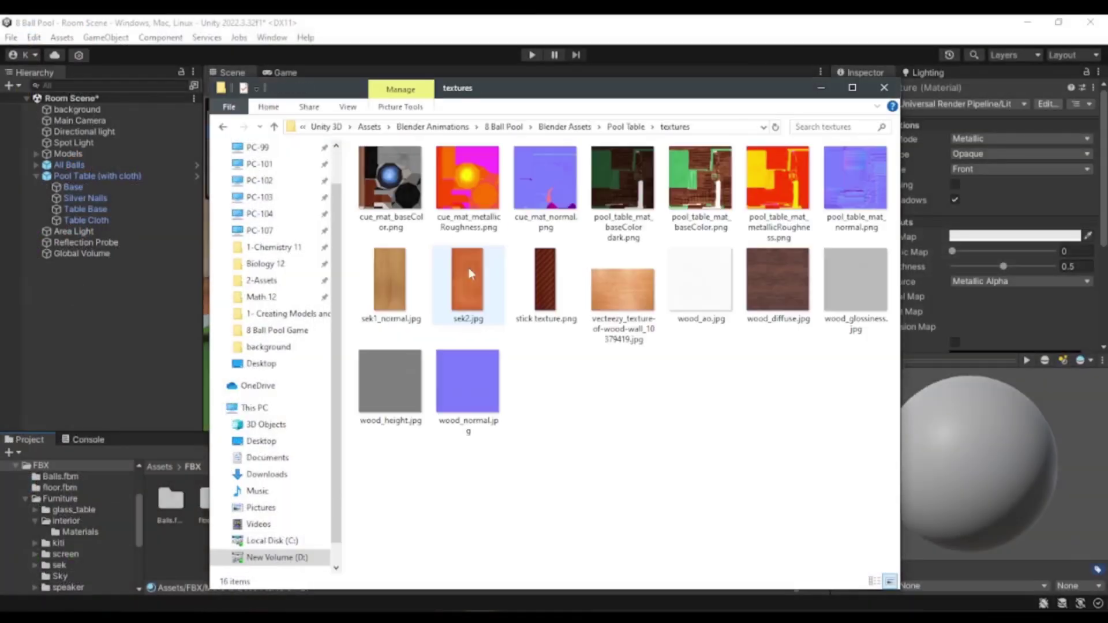
{"action": "left_click", "coordinate": [559, 294]}
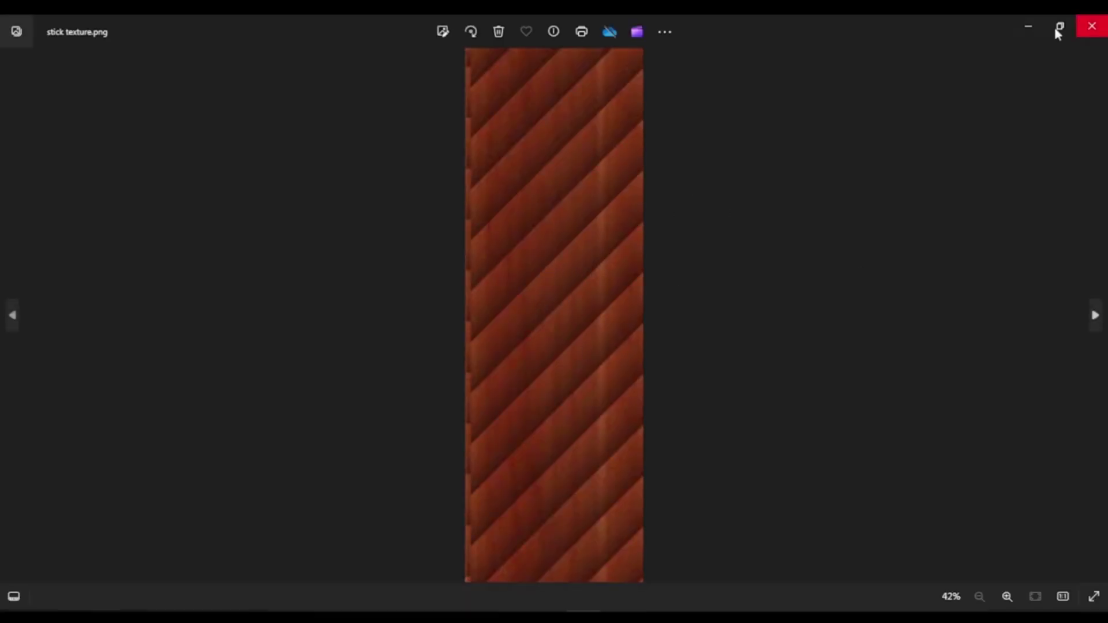
Step: Zoom into and pan across the diagonal-striped texture, then close the Photos viewer
{"action": "scroll", "coordinate": [458, 299], "scroll_direction": "up", "scroll_amount": 5}
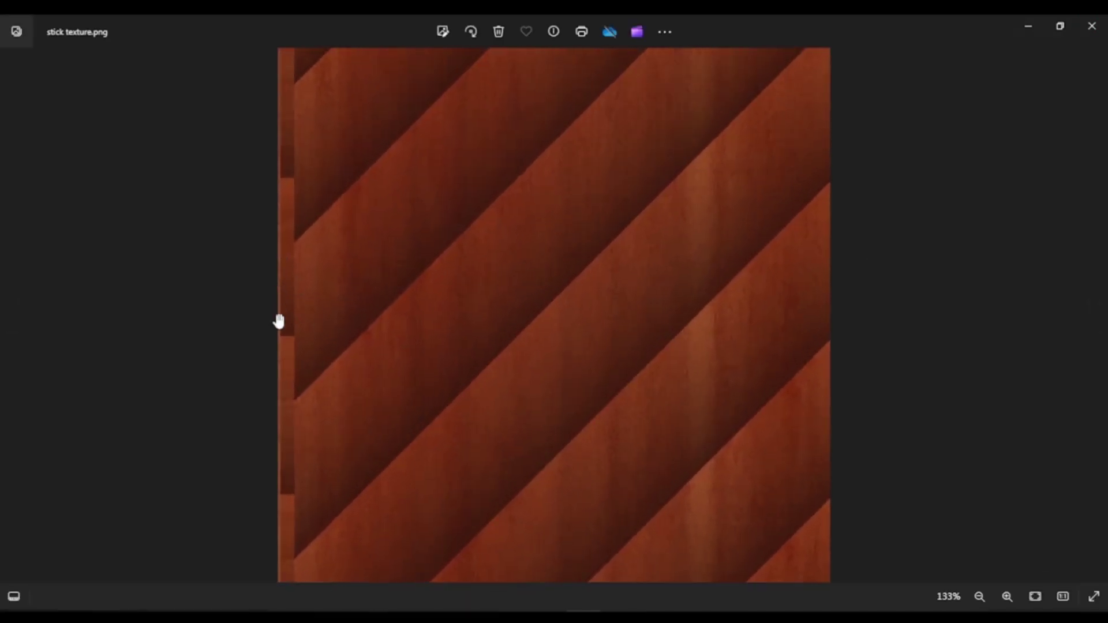
{"action": "left_click_drag", "start_coordinate": [312, 196], "coordinate": [306, 270]}
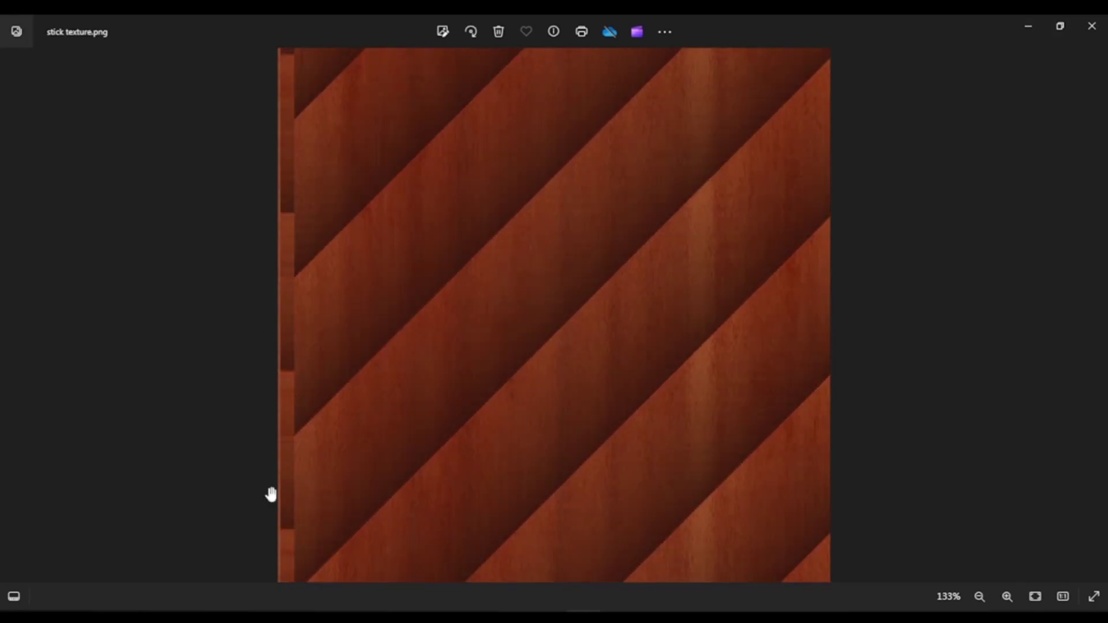
{"action": "scroll", "coordinate": [269, 493], "scroll_direction": "down", "scroll_amount": 2}
{"action": "scroll", "coordinate": [389, 460], "scroll_direction": "down", "scroll_amount": 3}
{"action": "left_click", "coordinate": [1091, 26]}
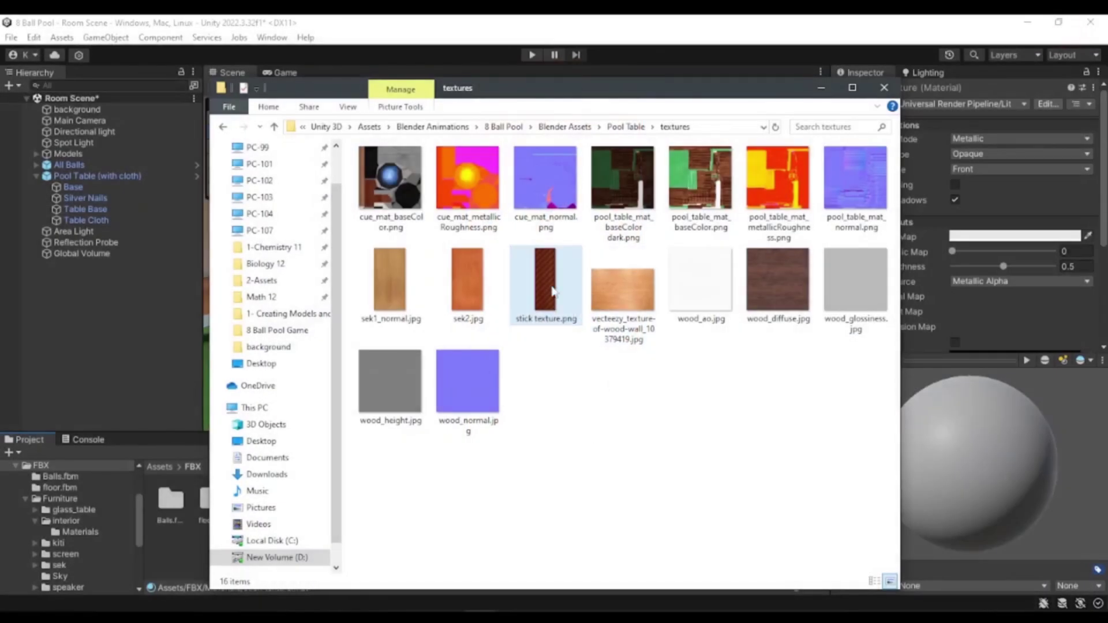
{"action": "left_click_drag", "start_coordinate": [542, 292], "coordinate": [178, 563]}
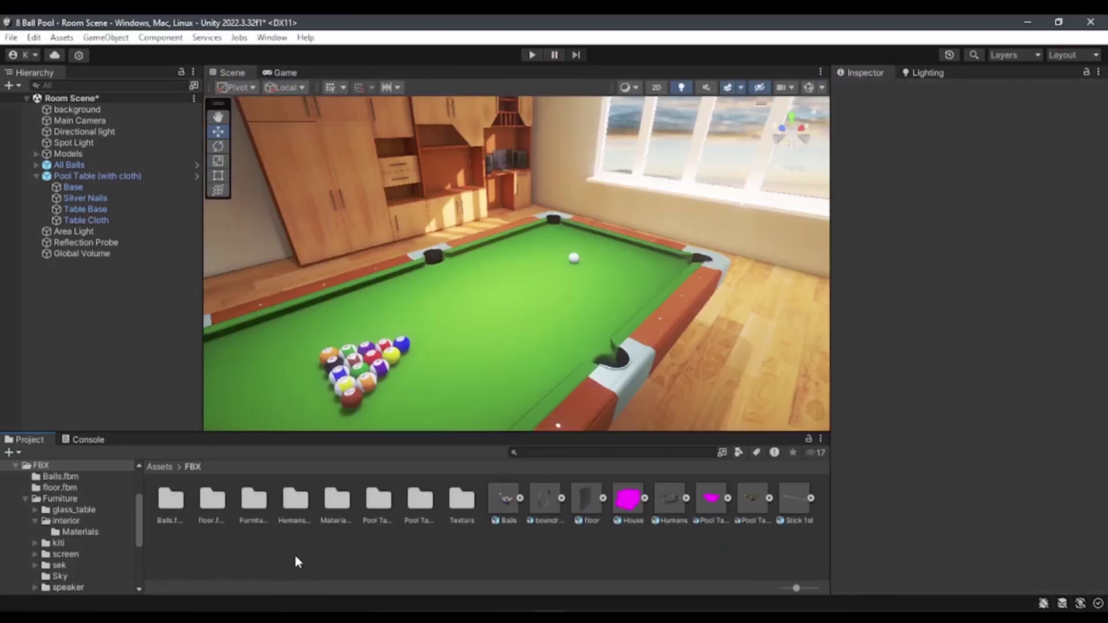
Step: Create a new folder named Stick inside Assets/FBX
{"action": "right_click", "coordinate": [391, 580]}
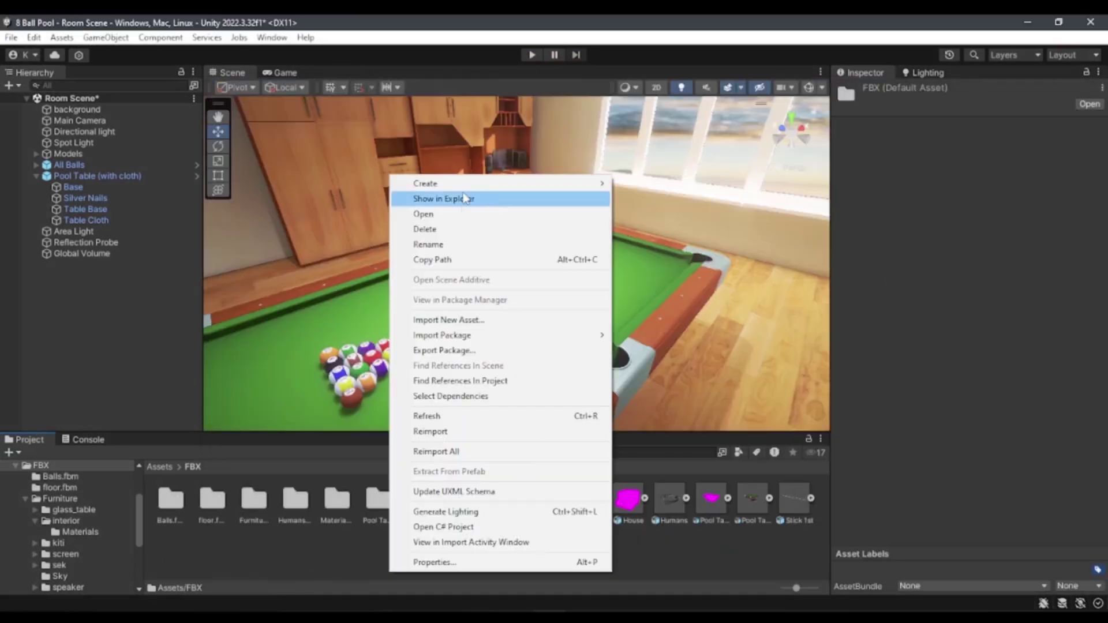
{"action": "mouse_move", "coordinate": [453, 186]}
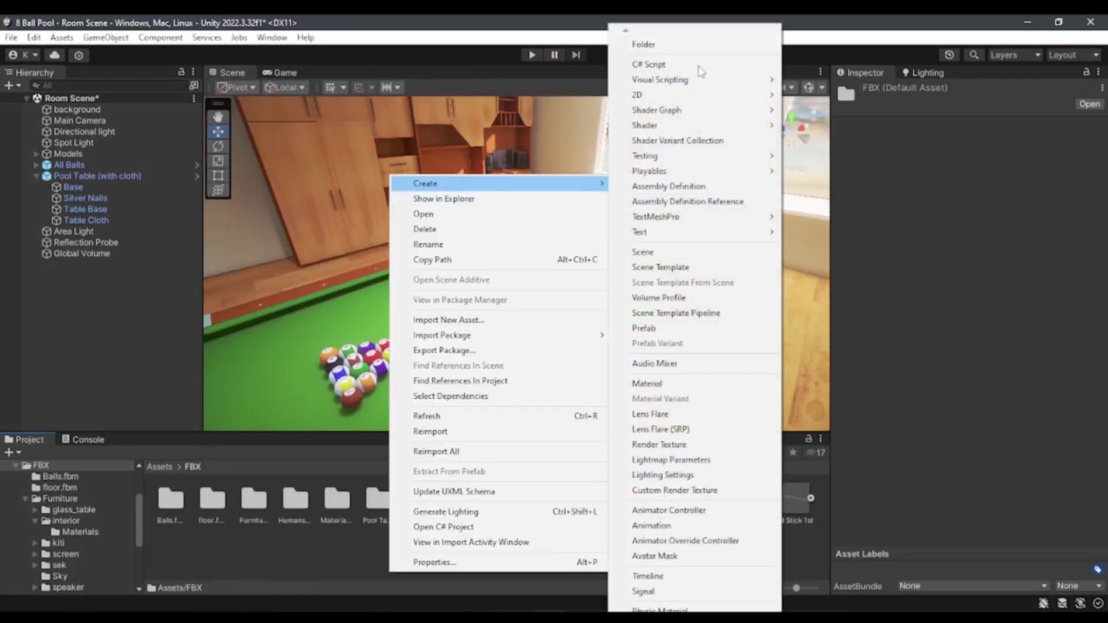
{"action": "left_click", "coordinate": [667, 44]}
{"action": "type", "text": "s"}
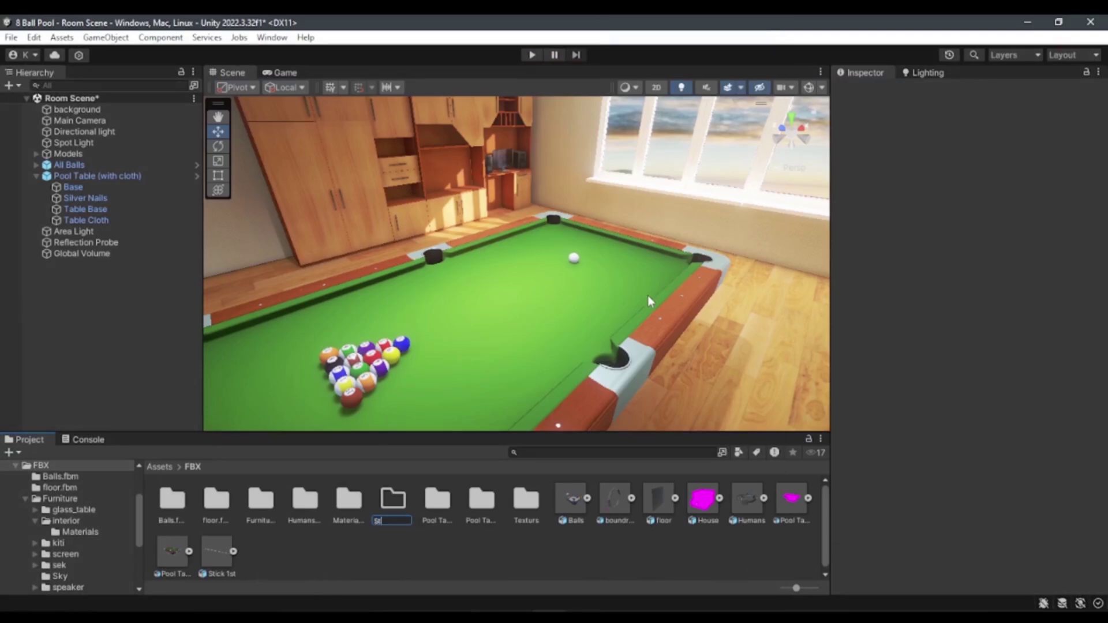
{"action": "key", "text": "Return"}
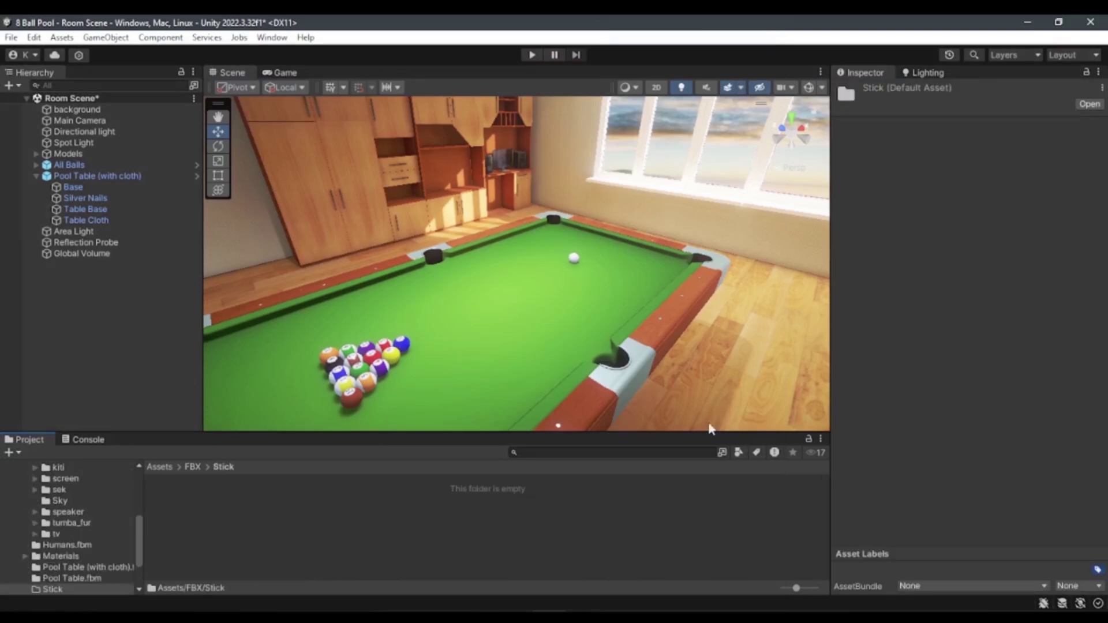
Step: Import stick texture.png into the Stick folder and review its Texture Type setting
{"action": "key", "text": "alt+Tab"}
{"action": "left_click_drag", "start_coordinate": [568, 250], "coordinate": [300, 522]}
{"action": "left_click", "coordinate": [163, 502]}
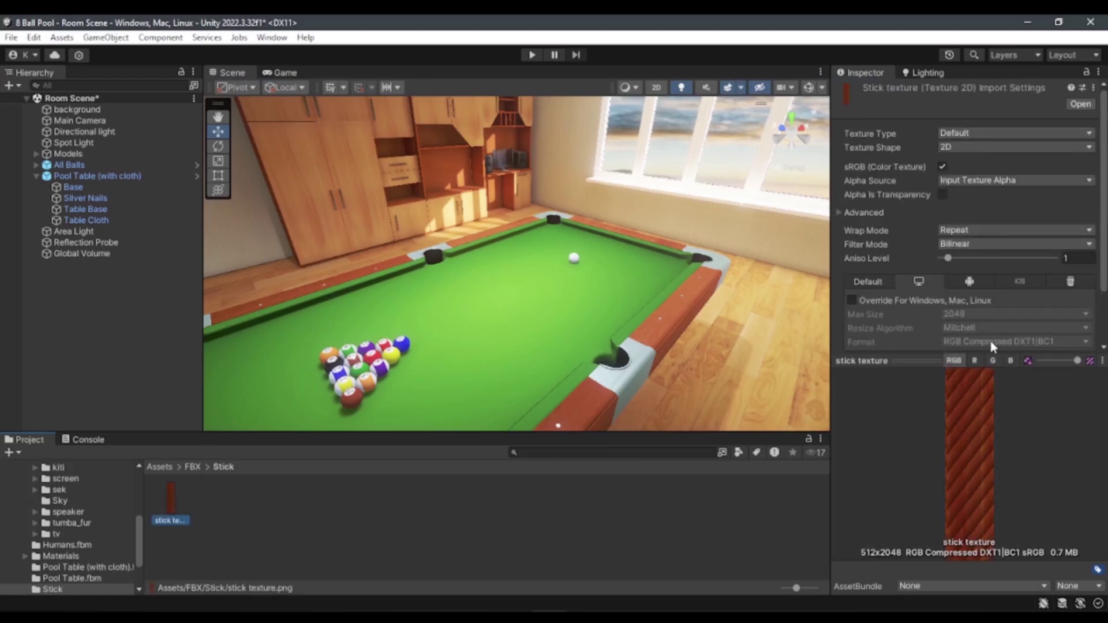
{"action": "left_click", "coordinate": [1003, 134]}
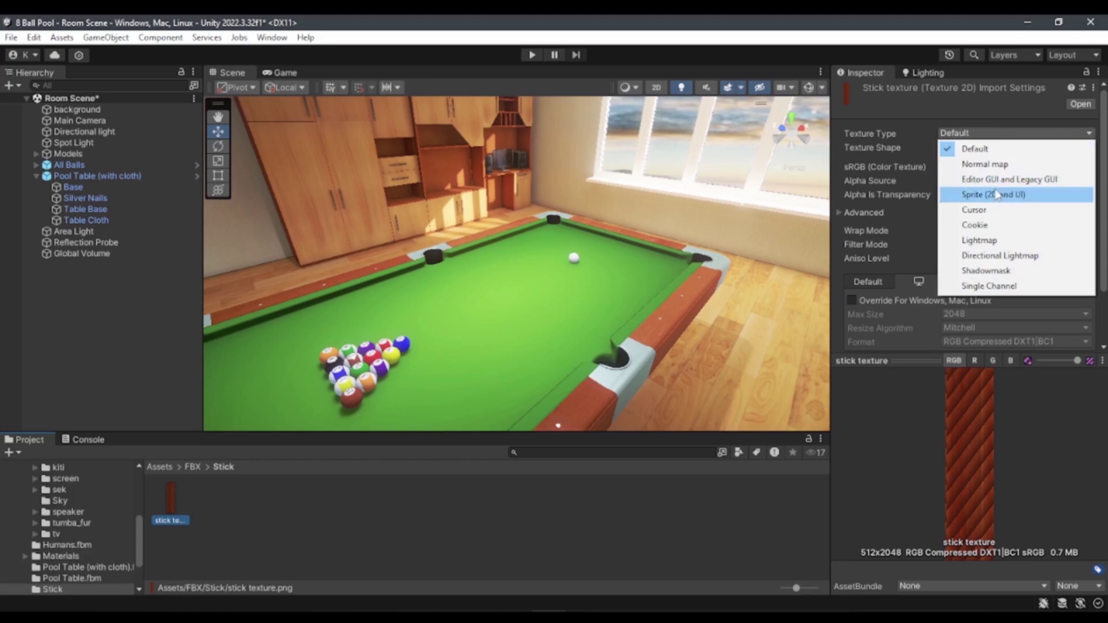
{"action": "left_click", "coordinate": [225, 496]}
{"action": "left_click", "coordinate": [192, 467]}
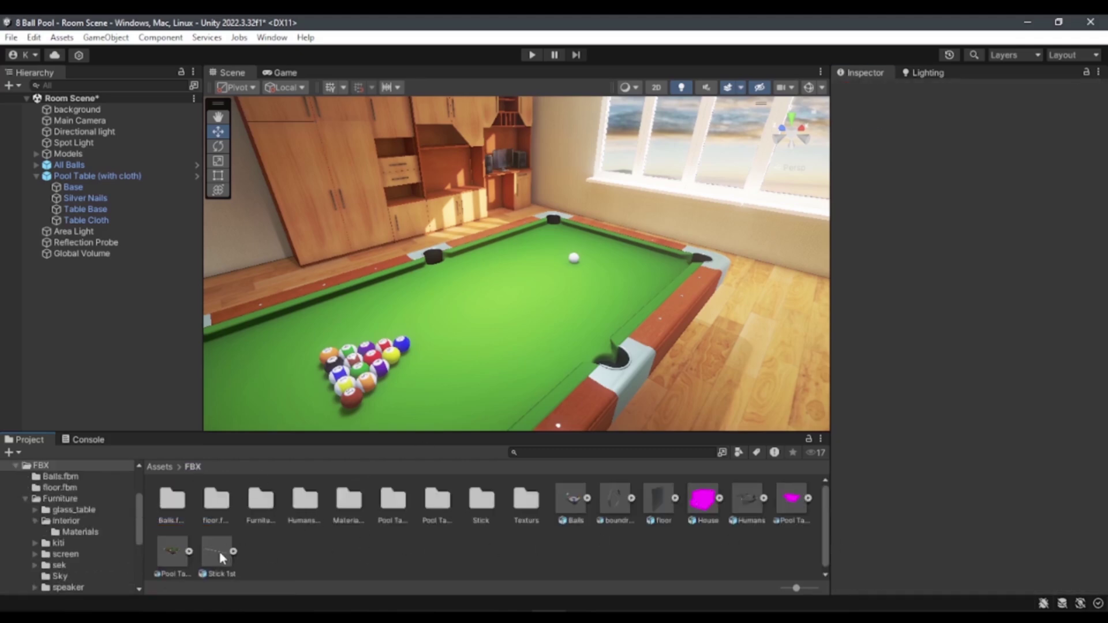
Step: Select the stick texture material in FBX/Materials and lock the Inspector on it
{"action": "double_click", "coordinate": [336, 506]}
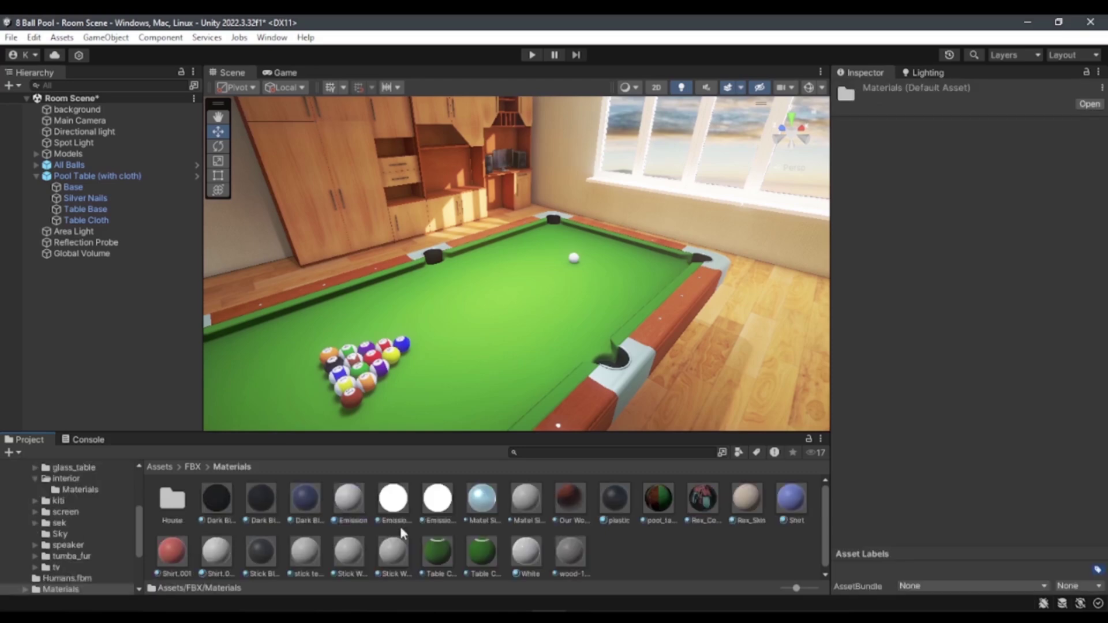
{"action": "left_click", "coordinate": [280, 560]}
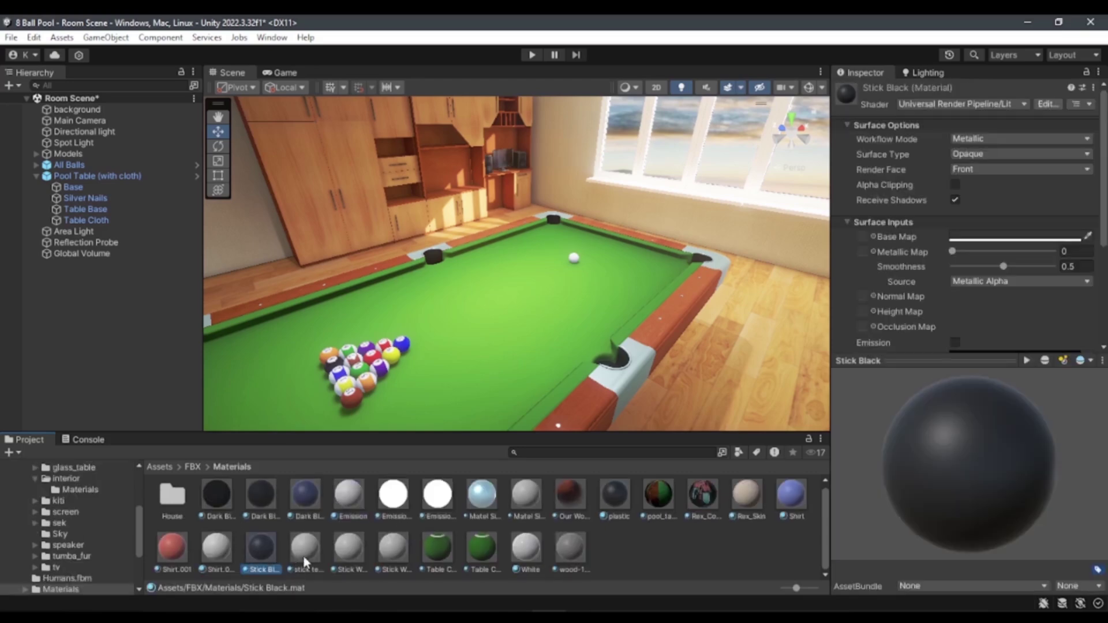
{"action": "left_click", "coordinate": [304, 557]}
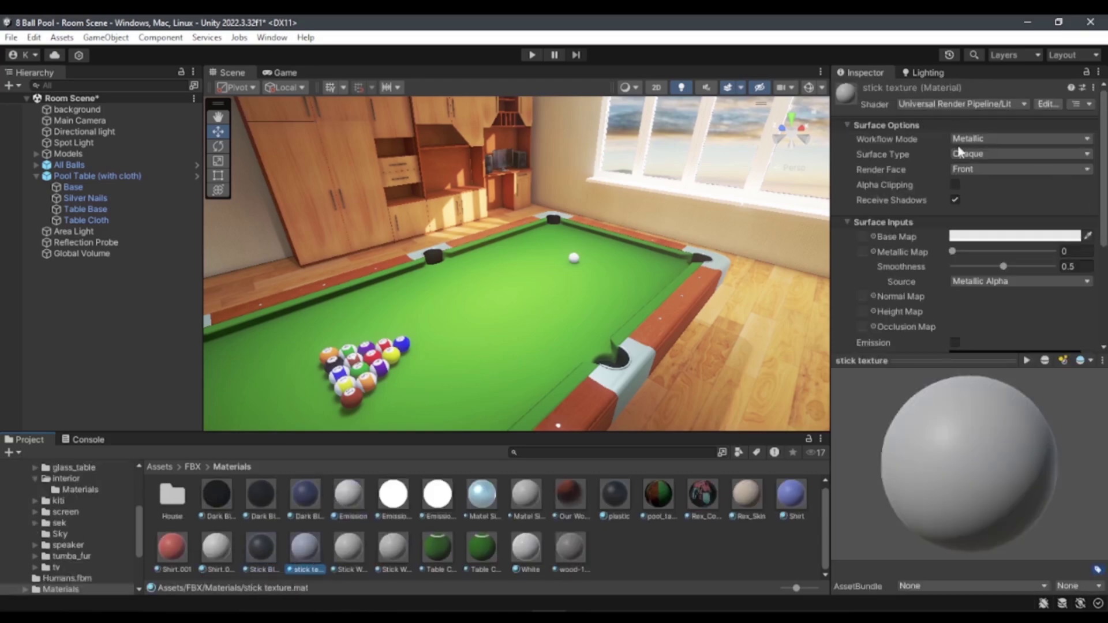
{"action": "left_click", "coordinate": [1086, 73]}
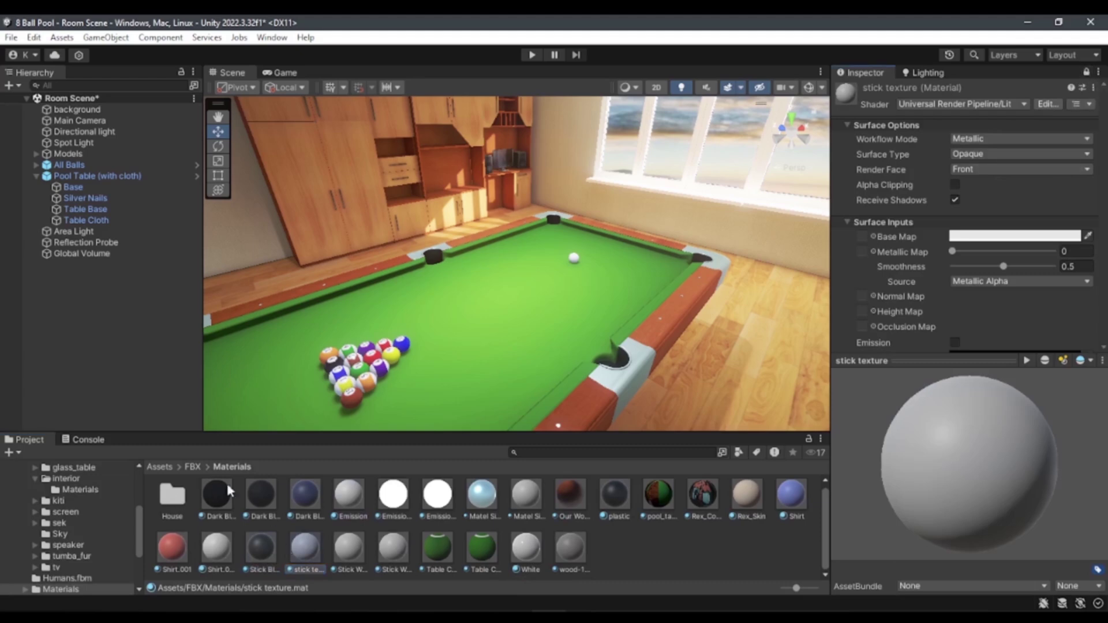
Step: Open the Stick folder and select stick texture.png
{"action": "left_click", "coordinate": [191, 467]}
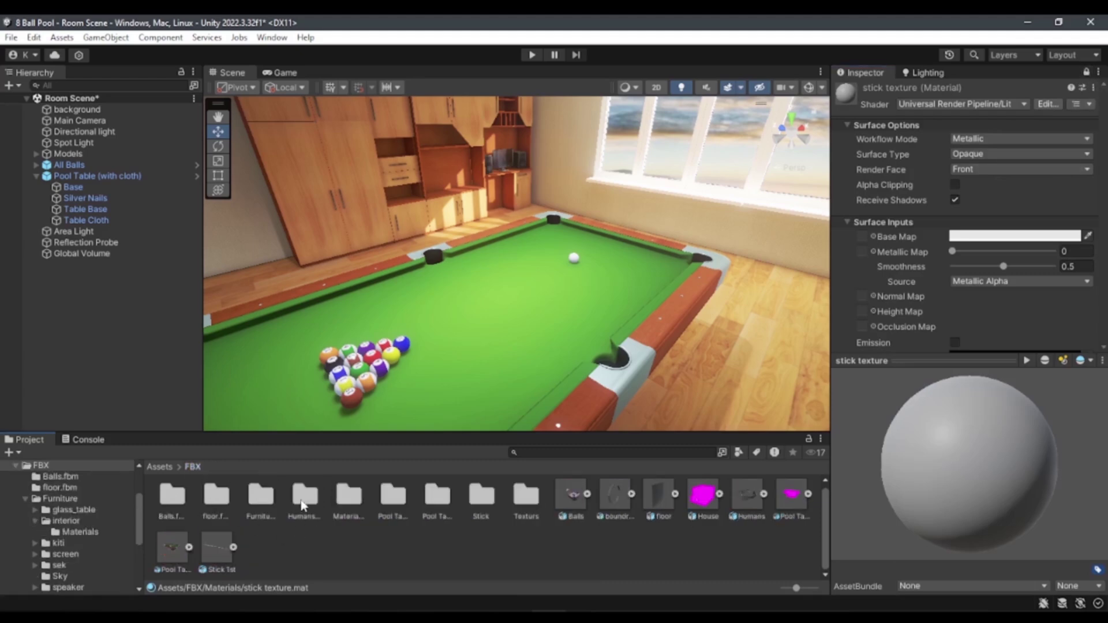
{"action": "double_click", "coordinate": [468, 511]}
{"action": "left_click", "coordinate": [172, 512]}
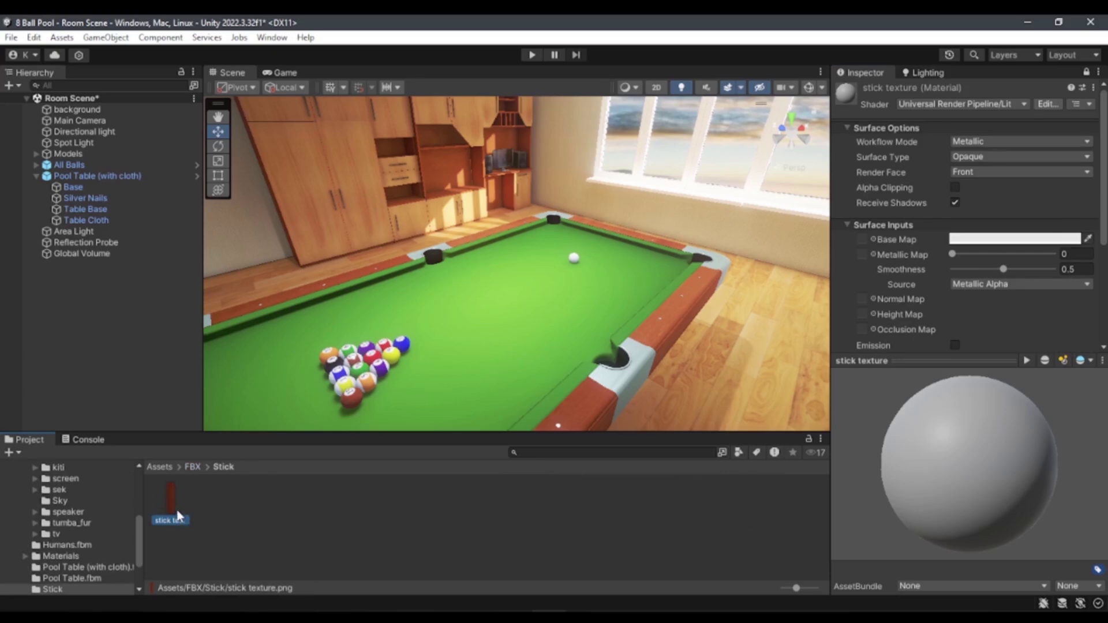
{"action": "right_click_drag", "start_coordinate": [589, 280], "coordinate": [632, 272]}
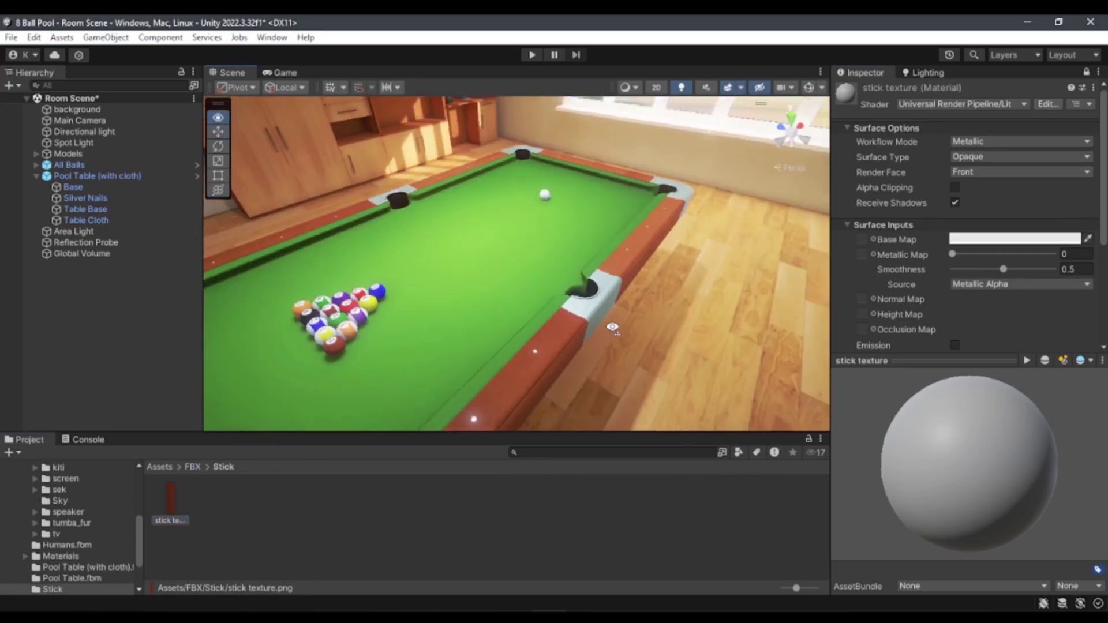
Step: In Blender, select the pool cue and inspect its UV layout in Edit Mode with the UV editor maximized
{"action": "key", "text": "alt+Tab"}
{"action": "left_click", "coordinate": [430, 316]}
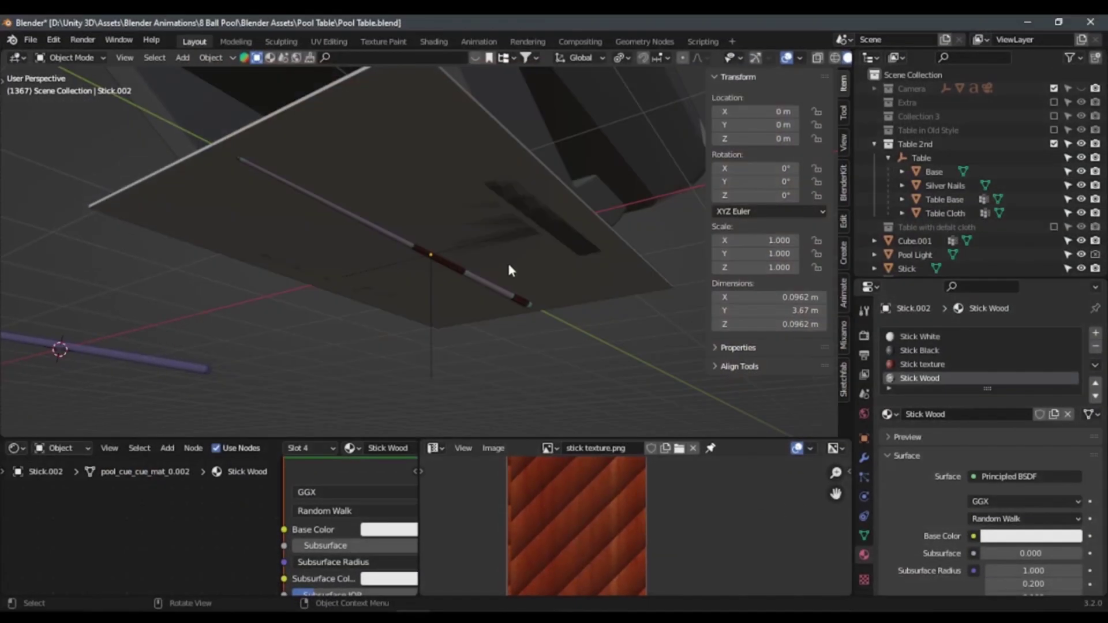
{"action": "left_click", "coordinate": [468, 279]}
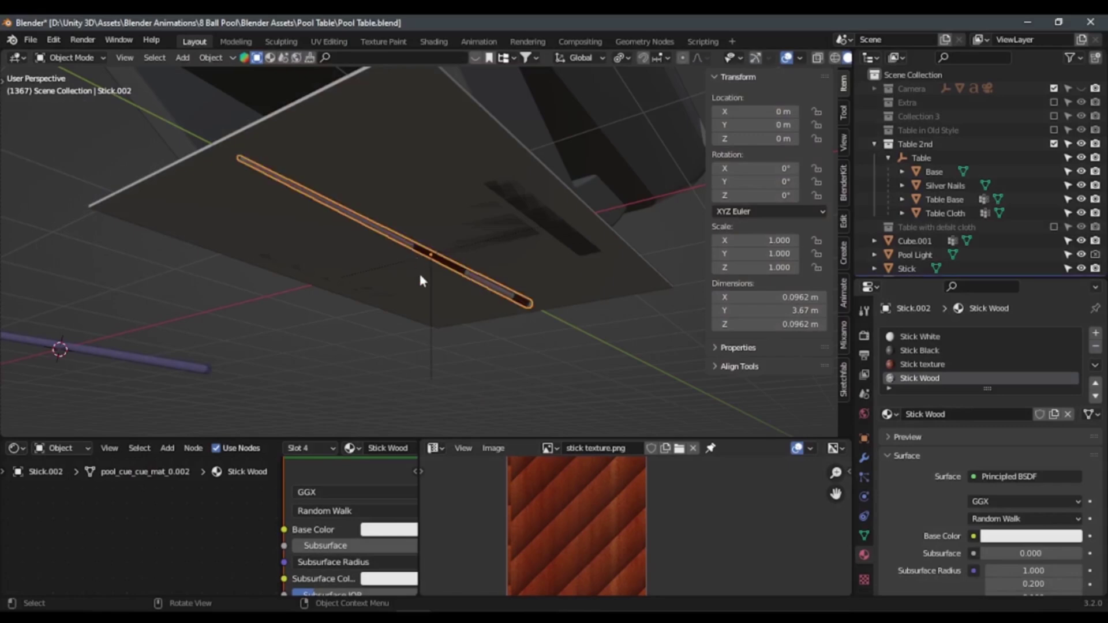
{"action": "key", "text": "Tab"}
{"action": "middle_click_drag", "start_coordinate": [452, 272], "coordinate": [458, 282]}
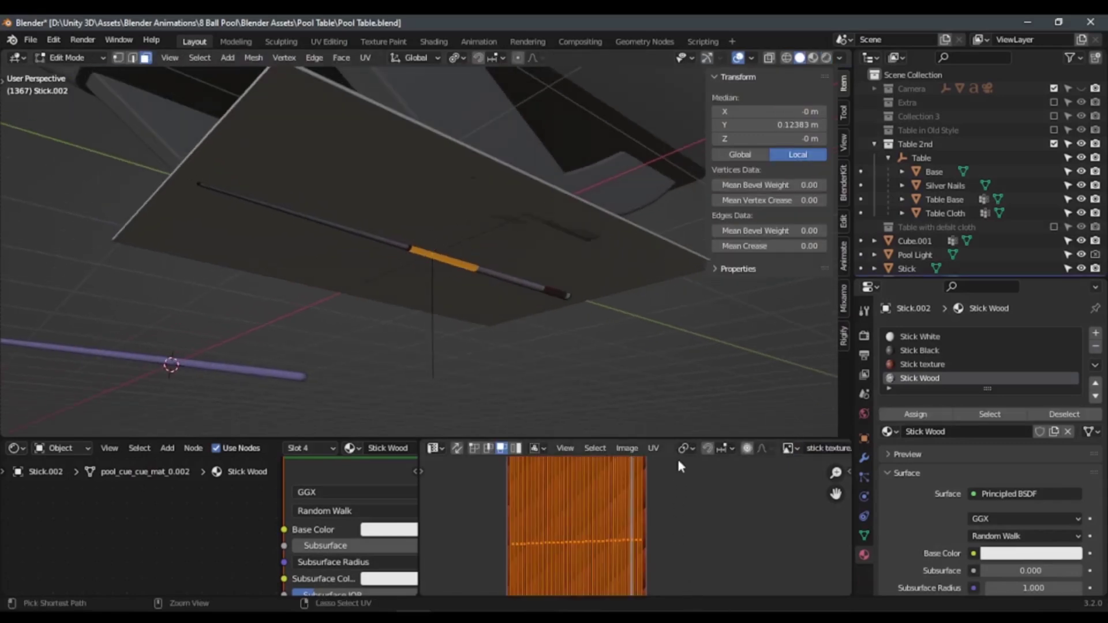
{"action": "key", "text": "ctrl+space"}
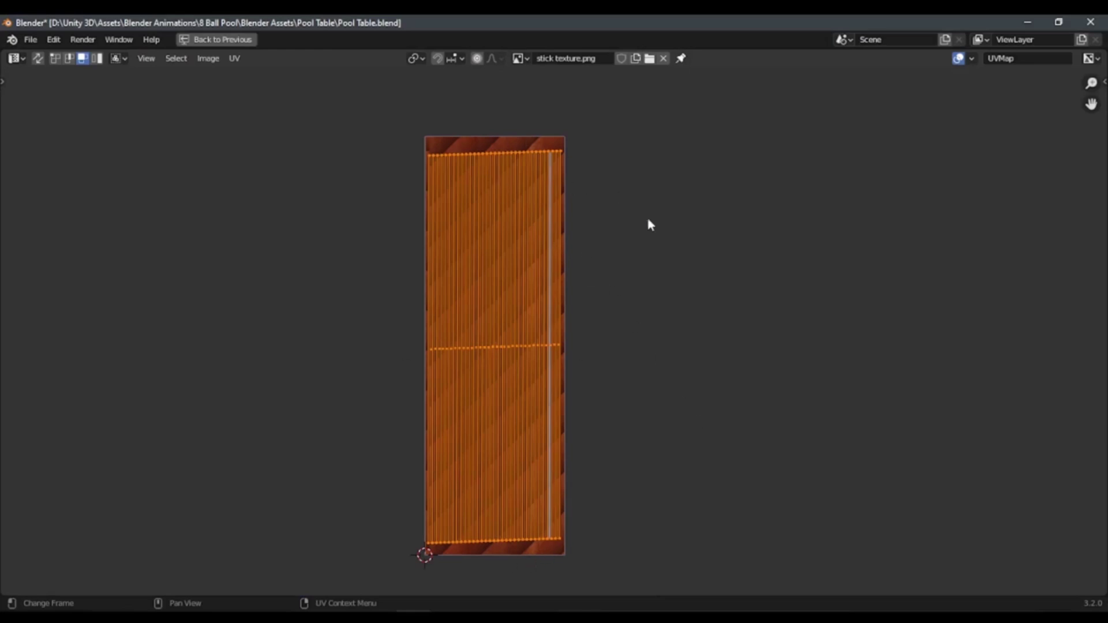
{"action": "key", "text": "ctrl+space"}
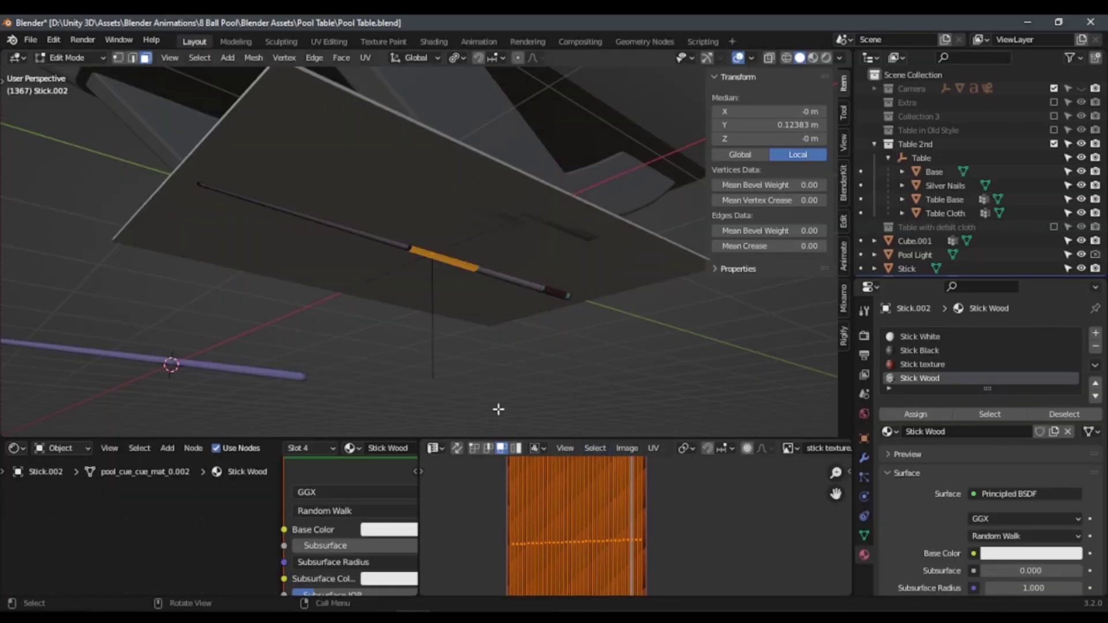
{"action": "key", "text": "Tab"}
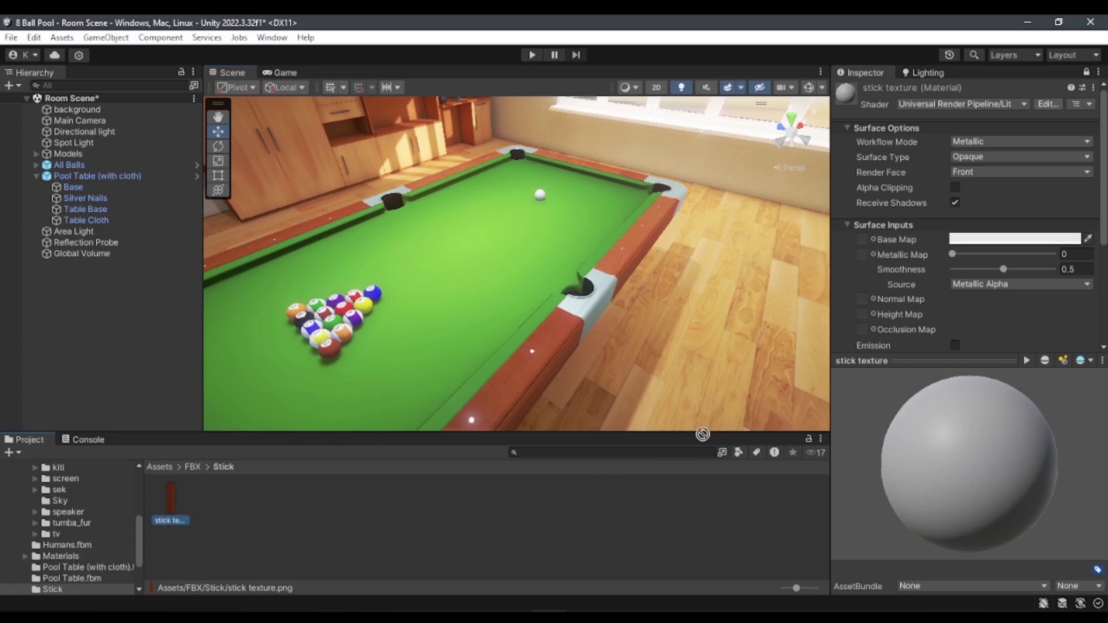
Step: Assign stick texture.png as the material's Base Map and lower its Smoothness
{"action": "scroll", "coordinate": [917, 282], "scroll_direction": "down", "scroll_amount": 3}
{"action": "left_click_drag", "start_coordinate": [173, 519], "coordinate": [866, 154]}
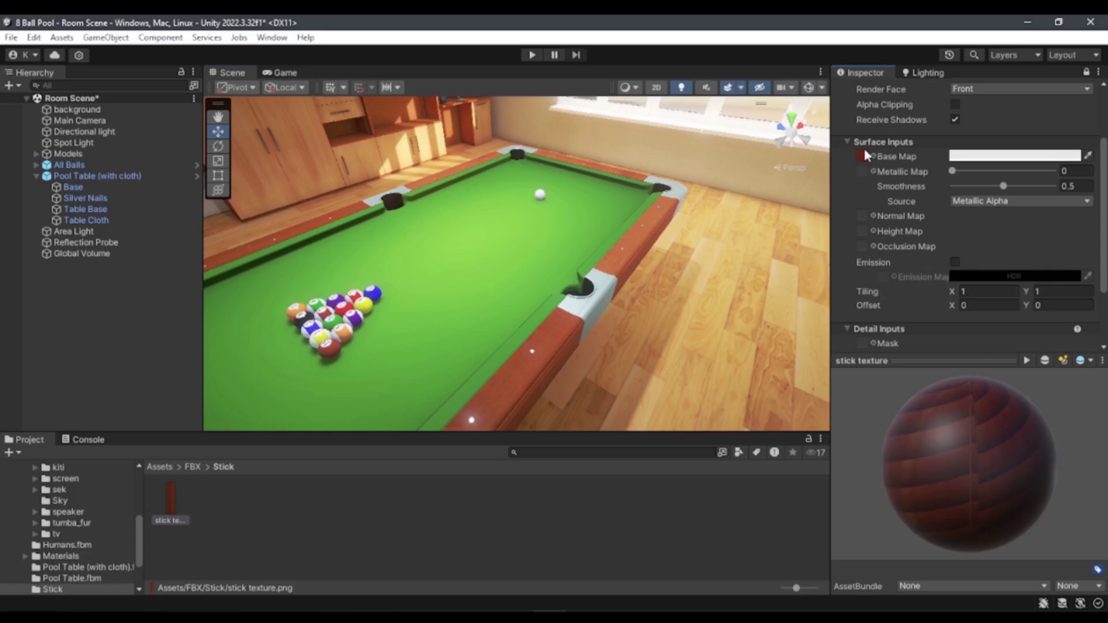
{"action": "mouse_move", "coordinate": [1016, 485]}
{"action": "left_mouse_down"}
{"action": "mouse_move", "coordinate": [888, 487]}
{"action": "mouse_move", "coordinate": [1007, 474]}
{"action": "mouse_move", "coordinate": [954, 462]}
{"action": "left_mouse_up"}
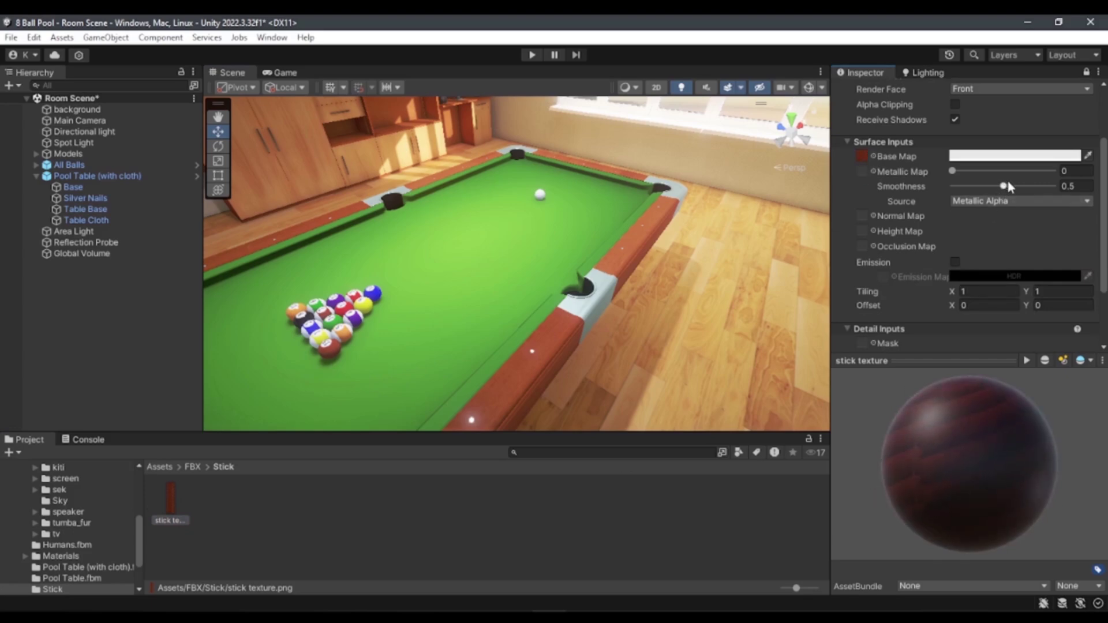
{"action": "left_click_drag", "start_coordinate": [1004, 186], "coordinate": [1002, 186]}
{"action": "left_click", "coordinate": [1071, 186]}
{"action": "type", "text": "0."}
{"action": "mouse_move", "coordinate": [969, 457]}
{"action": "left_mouse_down"}
{"action": "mouse_move", "coordinate": [878, 483]}
{"action": "mouse_move", "coordinate": [952, 472]}
{"action": "left_mouse_up"}
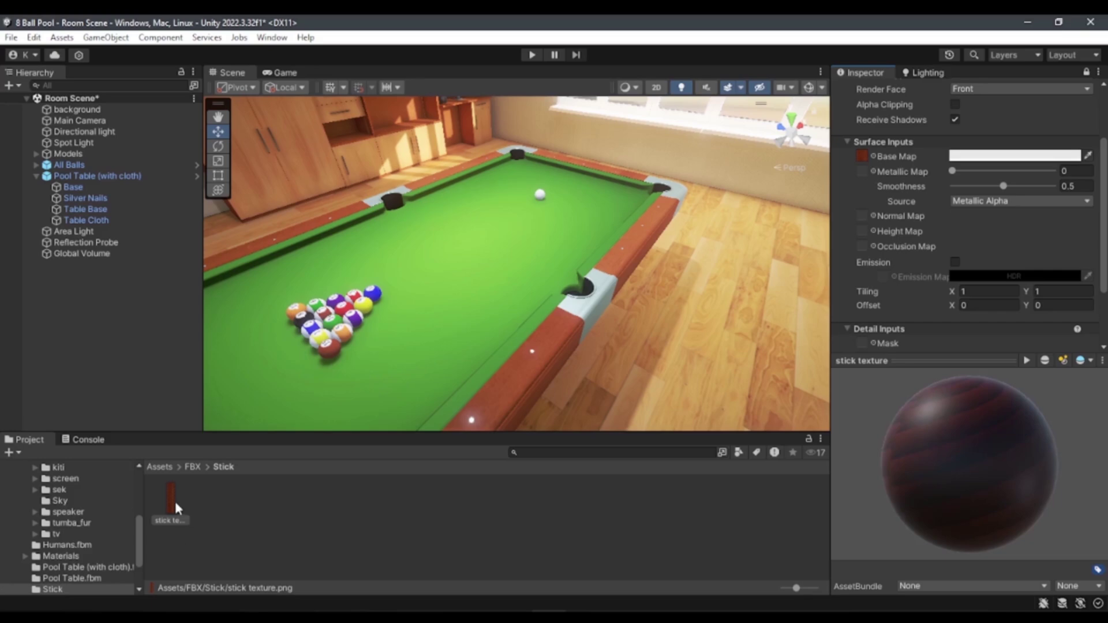
Step: Also assign stick texture.png as the Normal Map and set Smoothness to 0
{"action": "left_click_drag", "start_coordinate": [178, 508], "coordinate": [863, 222]}
{"action": "left_click_drag", "start_coordinate": [864, 221], "coordinate": [864, 222]}
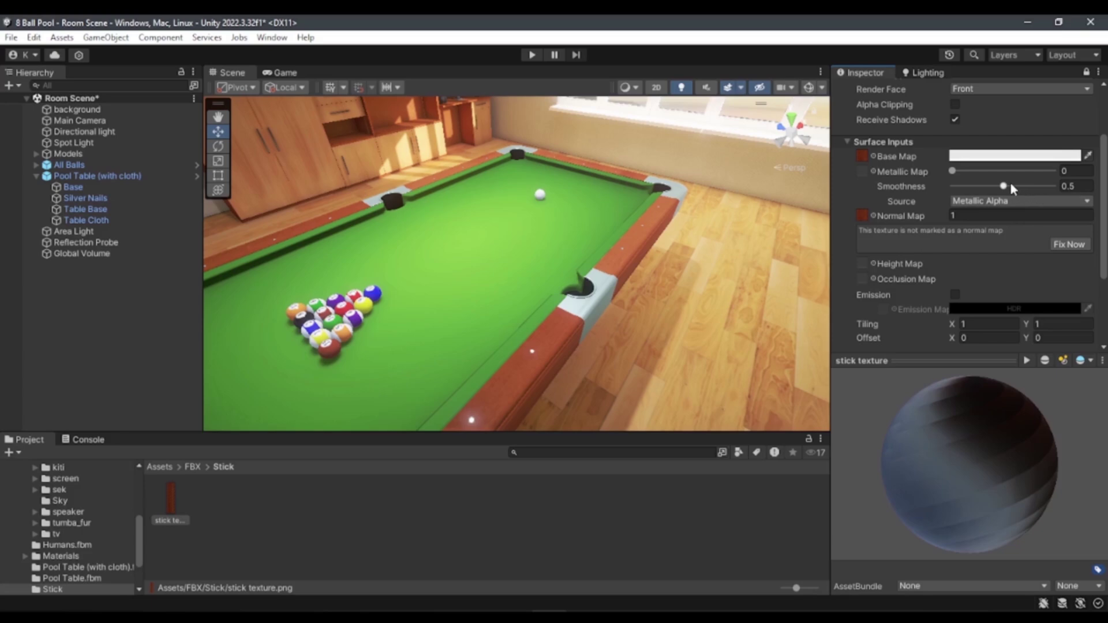
{"action": "left_click_drag", "start_coordinate": [1003, 186], "coordinate": [944, 200]}
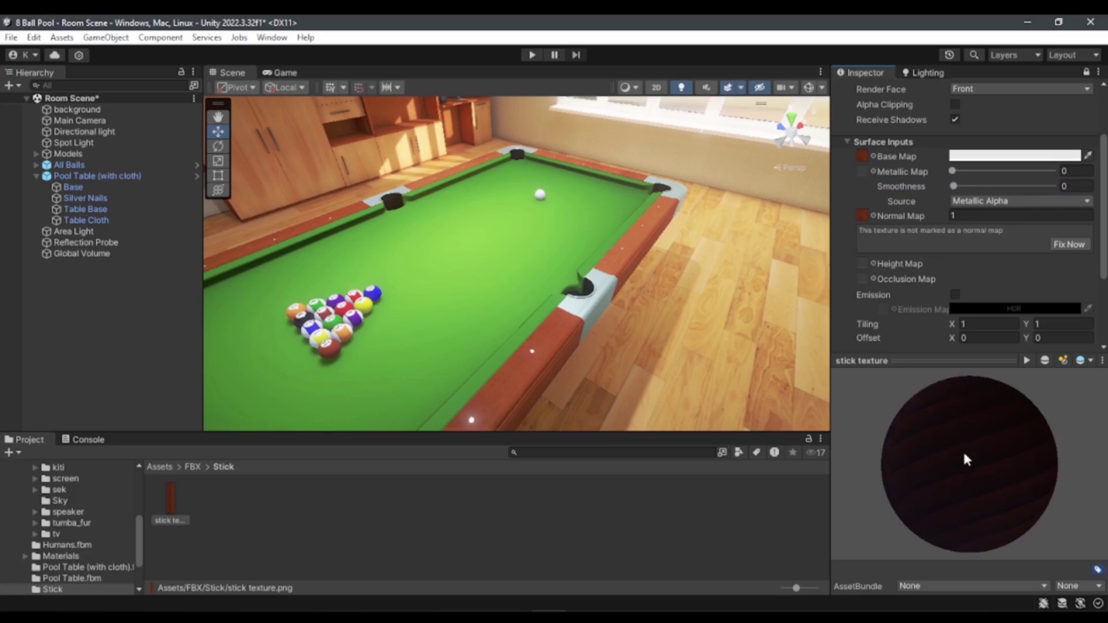
Step: Check the stick's material nodes in Blender, then inspect the Unity material preview sphere
{"action": "key", "text": "alt+Tab"}
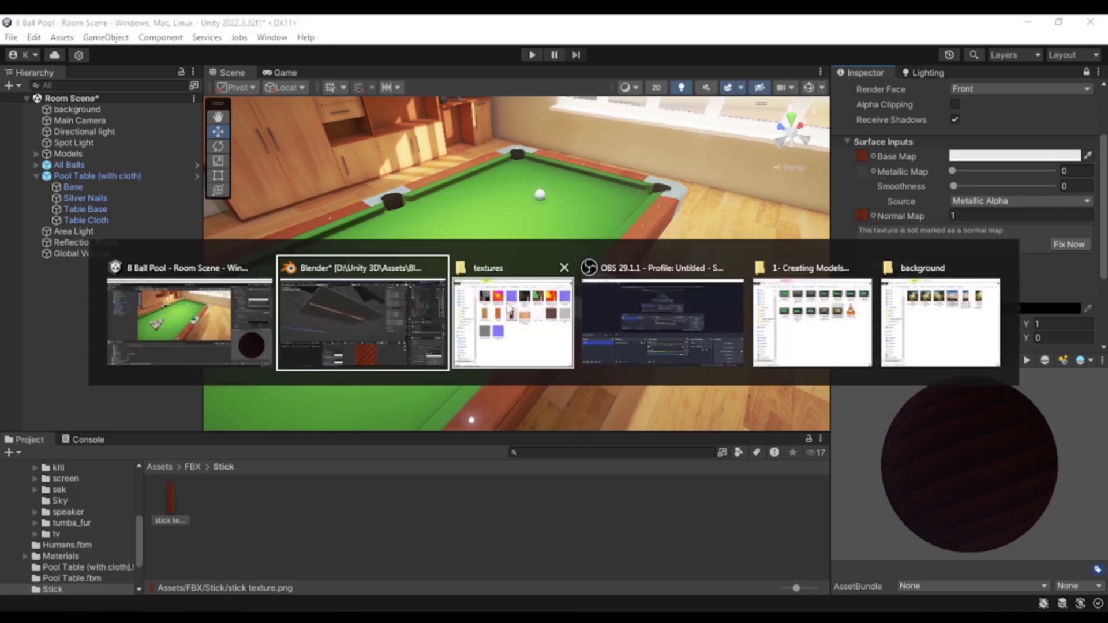
{"action": "middle_click_drag", "start_coordinate": [317, 502], "coordinate": [358, 438]}
{"action": "key", "text": "alt+Tab"}
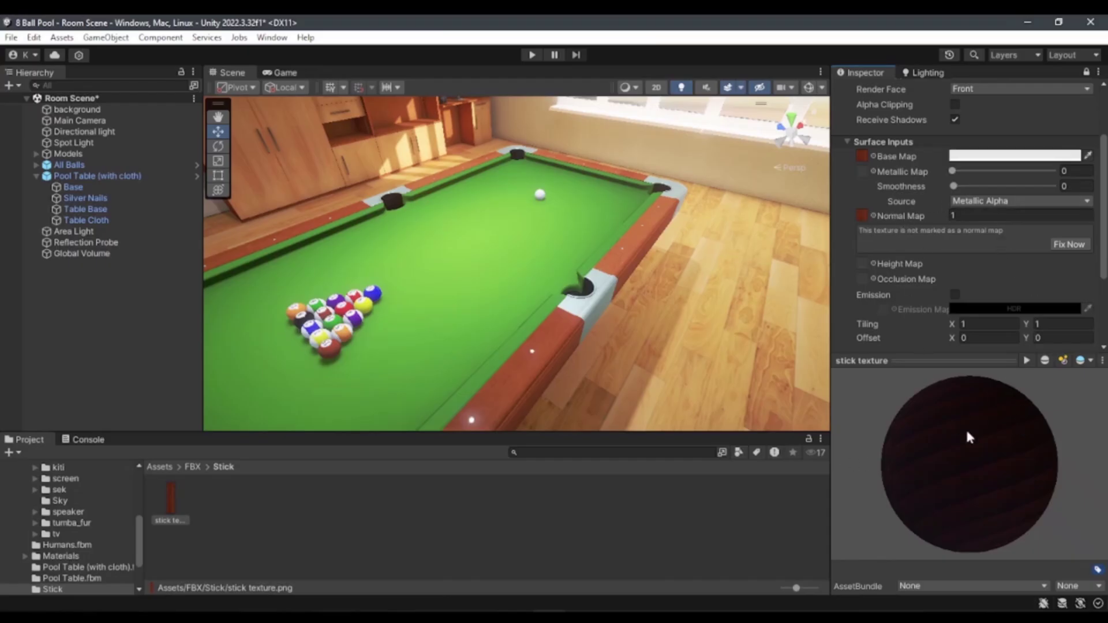
{"action": "mouse_move", "coordinate": [984, 485]}
{"action": "left_mouse_down"}
{"action": "mouse_move", "coordinate": [974, 492]}
{"action": "mouse_move", "coordinate": [998, 481]}
{"action": "left_mouse_up"}
{"action": "mouse_move", "coordinate": [1027, 507]}
{"action": "left_mouse_down"}
{"action": "mouse_move", "coordinate": [1001, 432]}
{"action": "mouse_move", "coordinate": [980, 482]}
{"action": "left_mouse_up"}
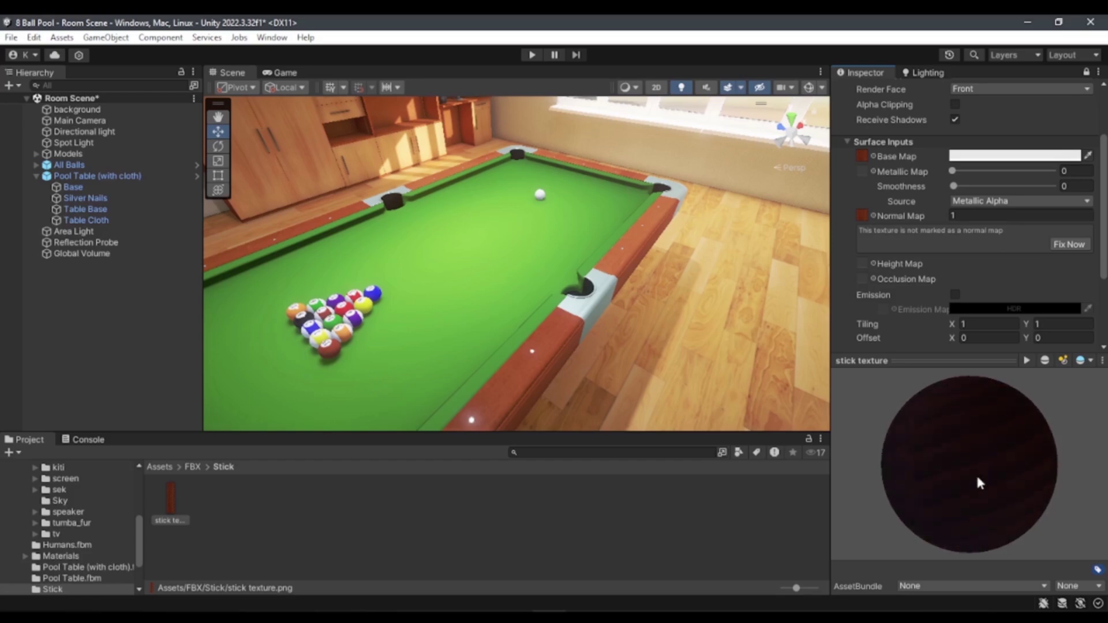
Step: Set the stick texture material's Normal Map to None and its Smoothness to 0.5
{"action": "left_click", "coordinate": [865, 214]}
{"action": "left_click", "coordinate": [873, 215]}
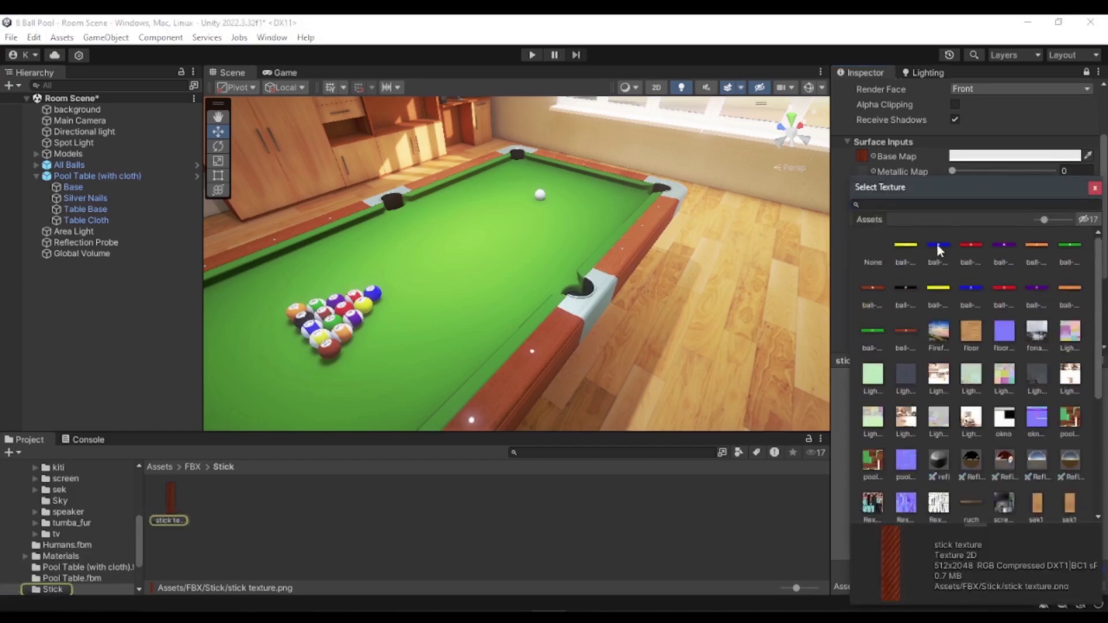
{"action": "left_click", "coordinate": [1095, 188]}
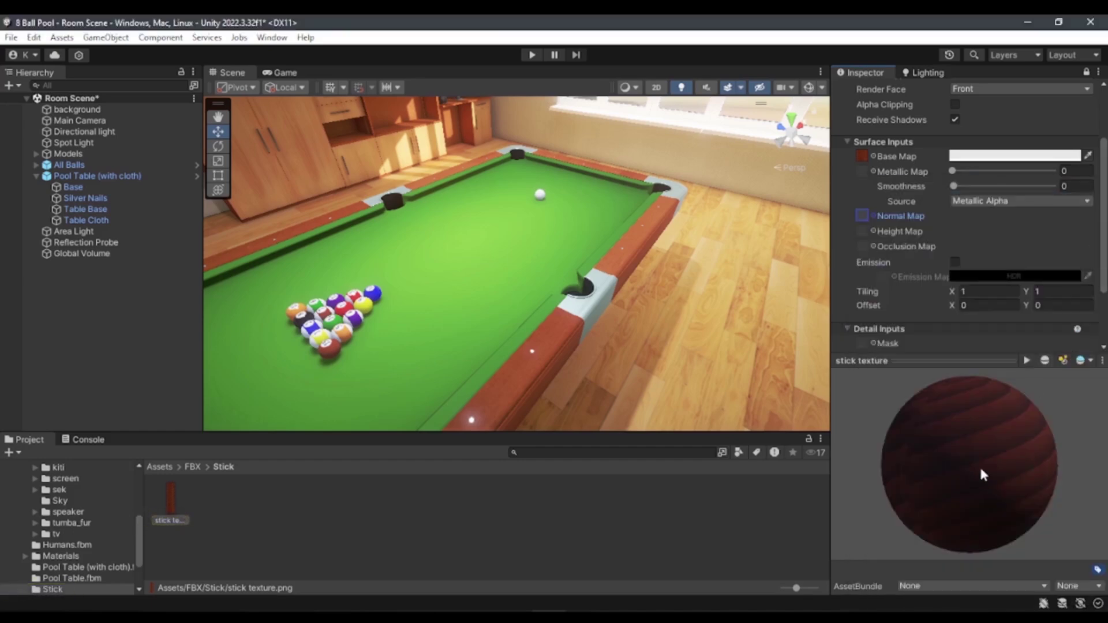
{"action": "left_click", "coordinate": [1083, 183]}
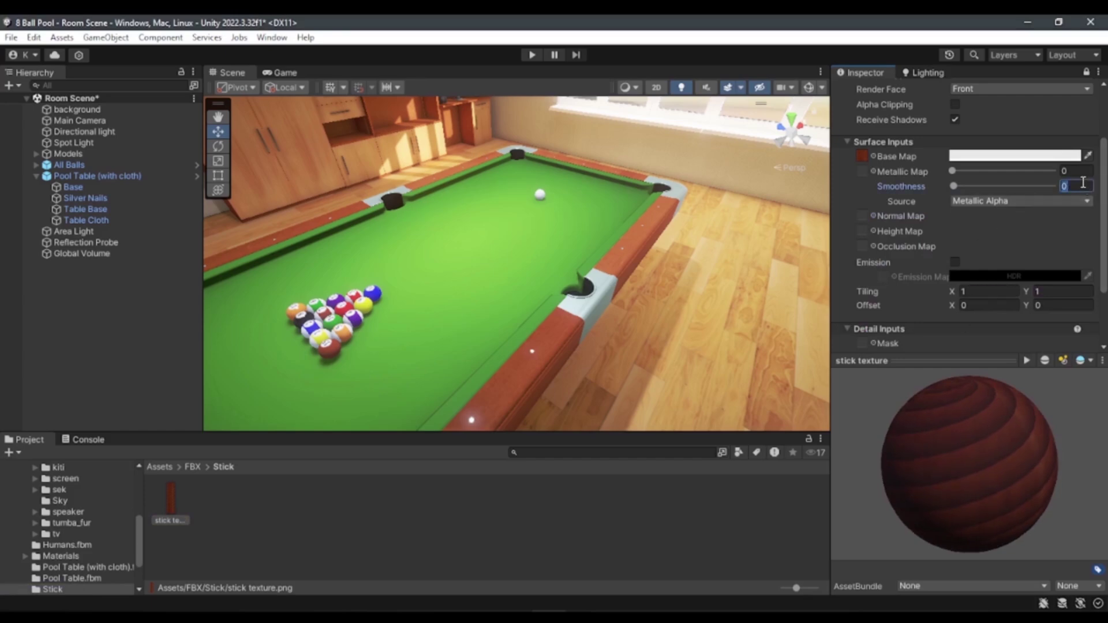
{"action": "type", "text": "0.5"}
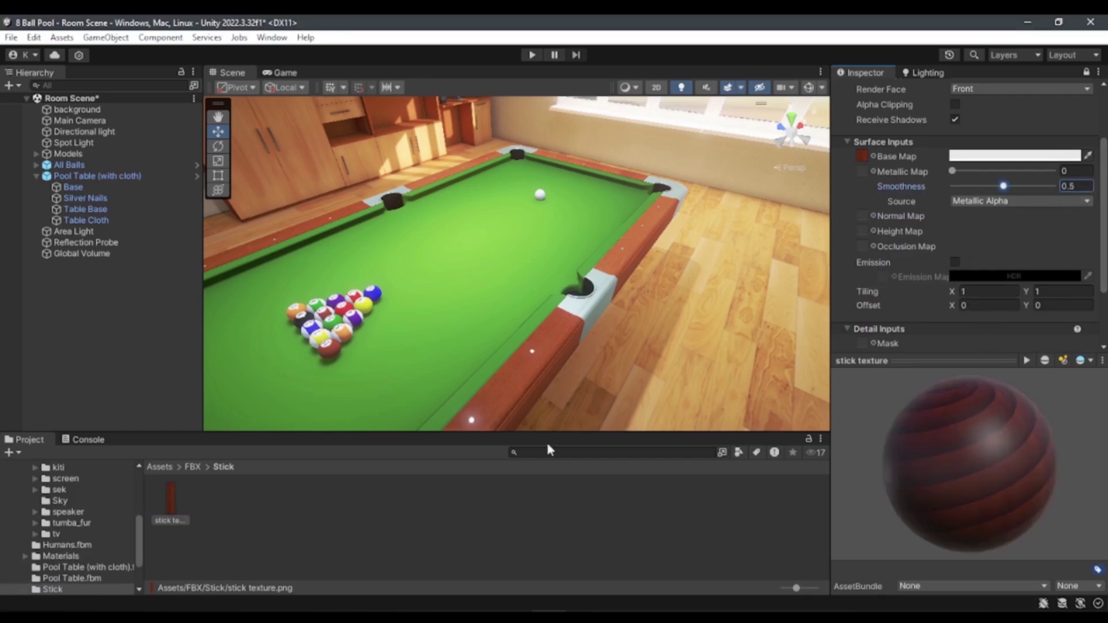
{"action": "left_click", "coordinate": [273, 551]}
{"action": "left_click", "coordinate": [190, 468]}
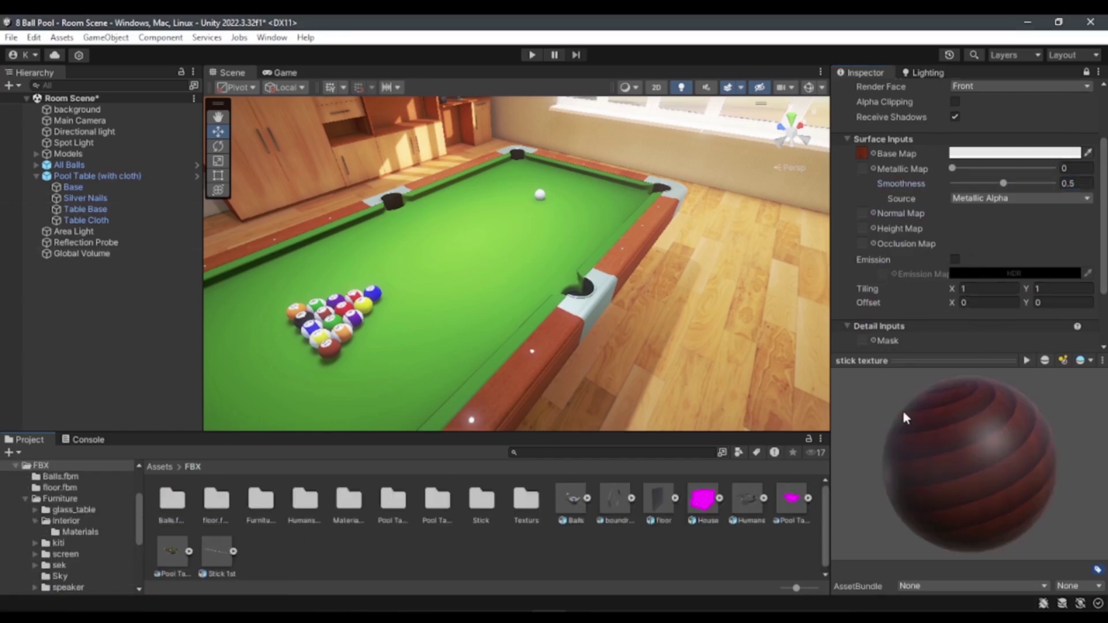
Step: Preview the Stick 1st model asset and drag it into the Room Scene
{"action": "left_click", "coordinate": [203, 555]}
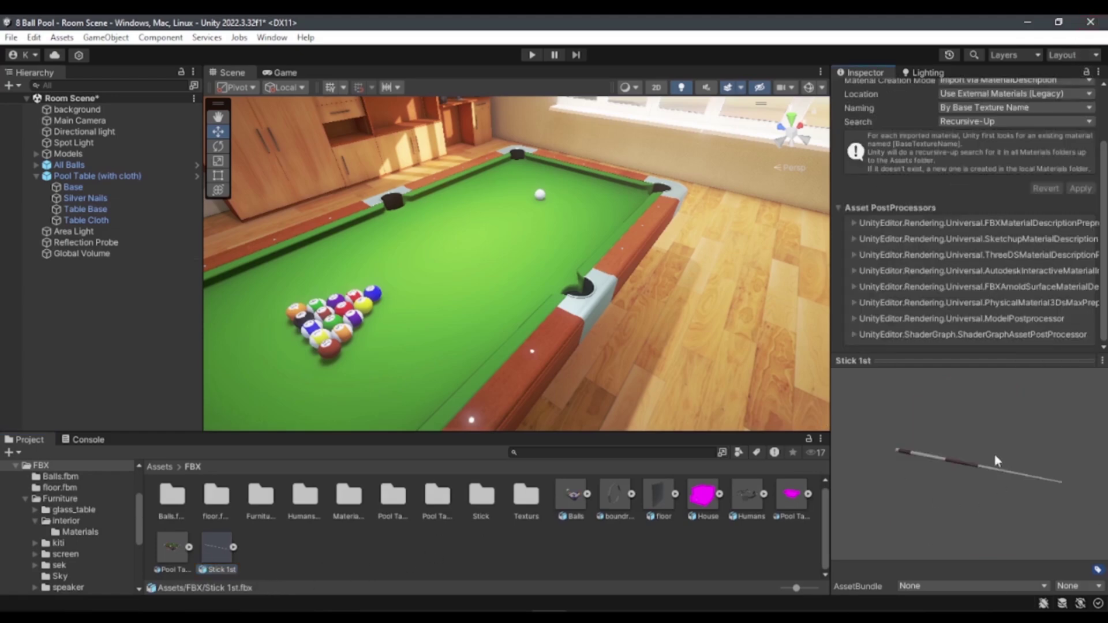
{"action": "mouse_move", "coordinate": [995, 460]}
{"action": "left_mouse_down"}
{"action": "mouse_move", "coordinate": [931, 492]}
{"action": "mouse_move", "coordinate": [975, 466]}
{"action": "left_mouse_up"}
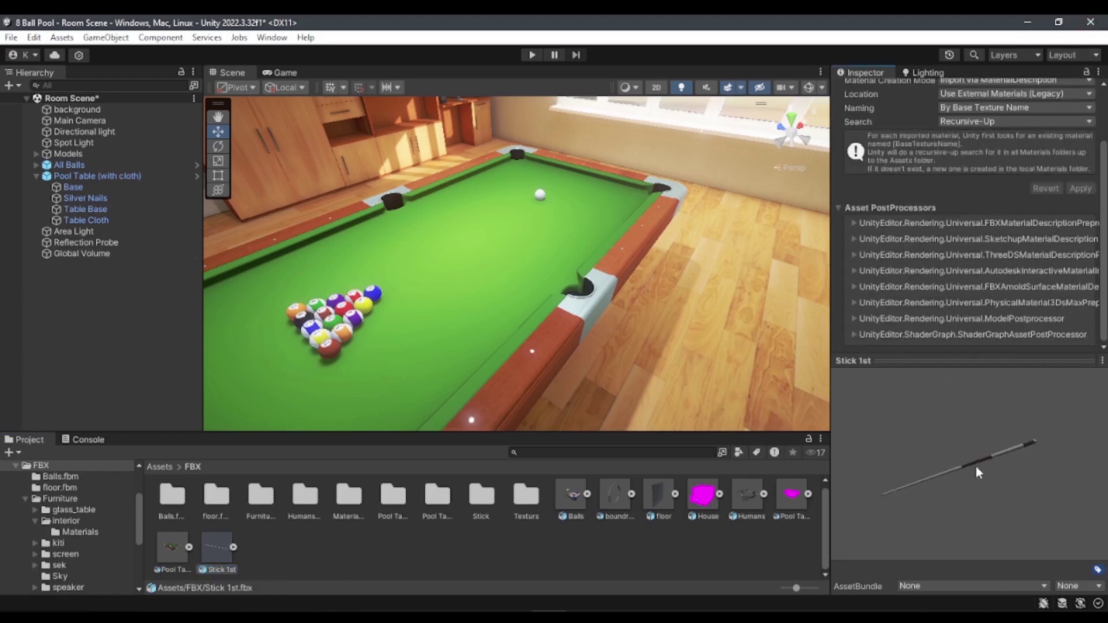
{"action": "left_click", "coordinate": [302, 572]}
{"action": "left_click_drag", "start_coordinate": [217, 564], "coordinate": [161, 359]}
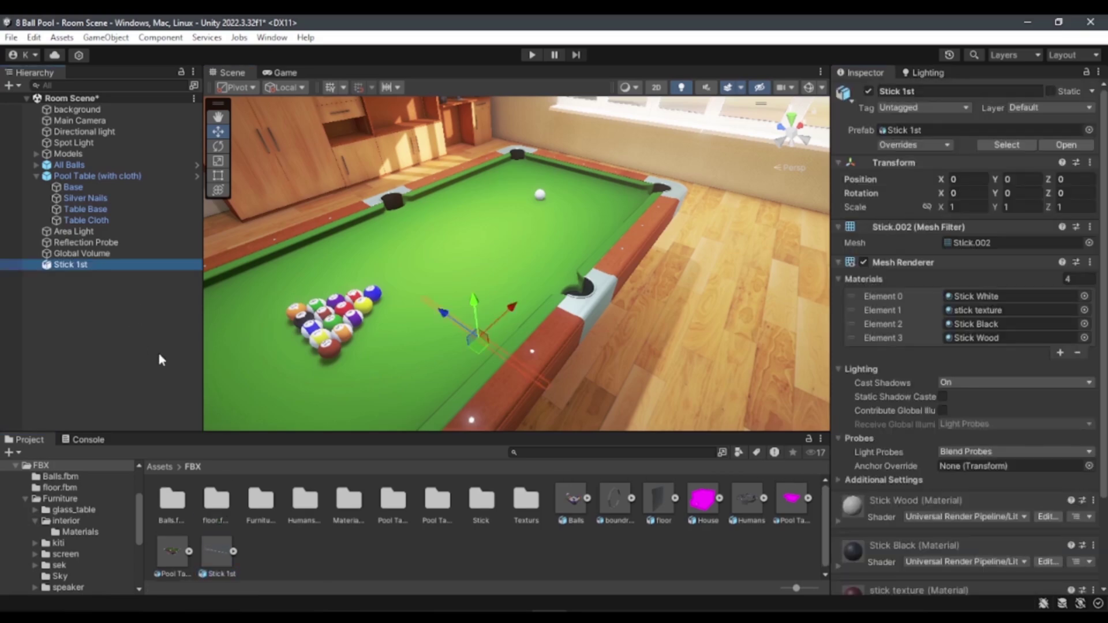
Step: Move the cue to Z -4.49 and Y 2.404, then frame it in view
{"action": "right_click_drag", "start_coordinate": [320, 352], "coordinate": [358, 345]}
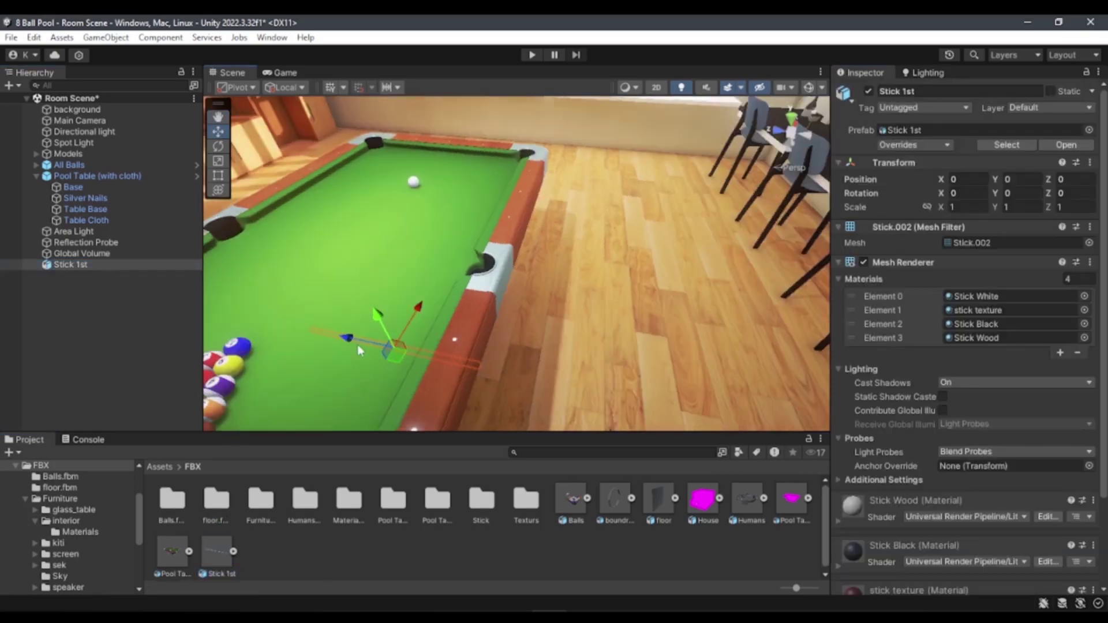
{"action": "left_click_drag", "start_coordinate": [357, 345], "coordinate": [581, 363]}
{"action": "left_click_drag", "start_coordinate": [643, 379], "coordinate": [659, 258]}
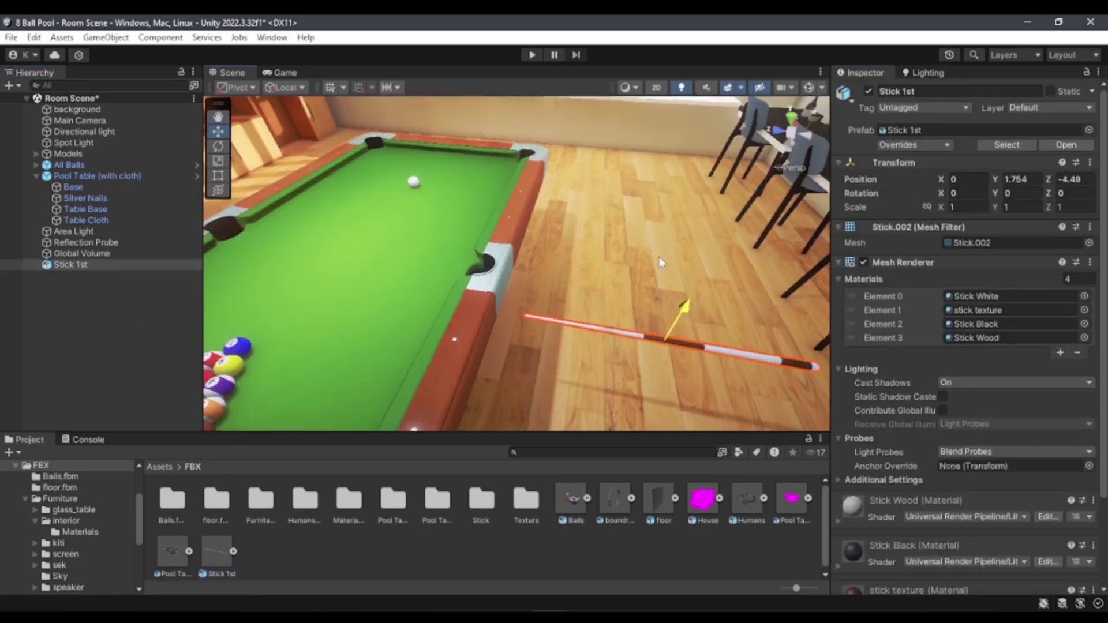
{"action": "key", "text": "f"}
{"action": "right_click_drag", "start_coordinate": [609, 254], "coordinate": [663, 290]}
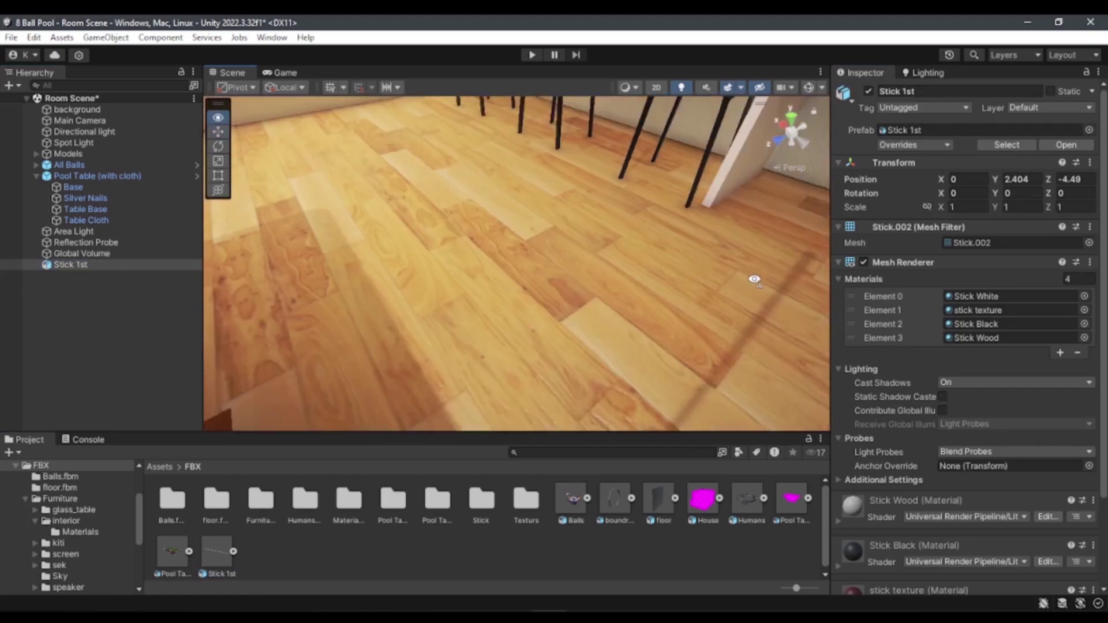
{"action": "mouse_move", "coordinate": [663, 290]}
{"action": "right_mouse_down"}
{"action": "mouse_move", "coordinate": [684, 247]}
{"action": "mouse_move", "coordinate": [681, 289]}
{"action": "mouse_move", "coordinate": [461, 288]}
{"action": "mouse_move", "coordinate": [329, 315]}
{"action": "mouse_move", "coordinate": [348, 359]}
{"action": "right_mouse_up"}
Step: Fly around the placed cue, select Stick 1st, and open the material picker for its Stick White slot
{"action": "left_click", "coordinate": [425, 302]}
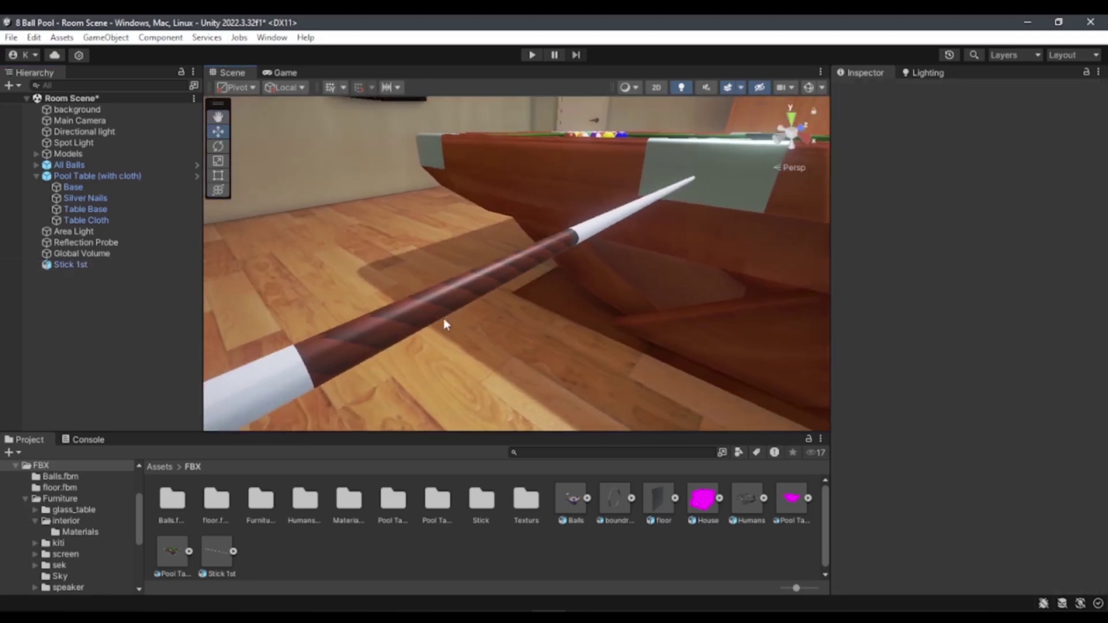
{"action": "mouse_move", "coordinate": [445, 323]}
{"action": "right_mouse_down"}
{"action": "mouse_move", "coordinate": [490, 302]}
{"action": "mouse_move", "coordinate": [452, 296]}
{"action": "mouse_move", "coordinate": [412, 314]}
{"action": "mouse_move", "coordinate": [566, 324]}
{"action": "mouse_move", "coordinate": [591, 306]}
{"action": "mouse_move", "coordinate": [548, 311]}
{"action": "right_mouse_up"}
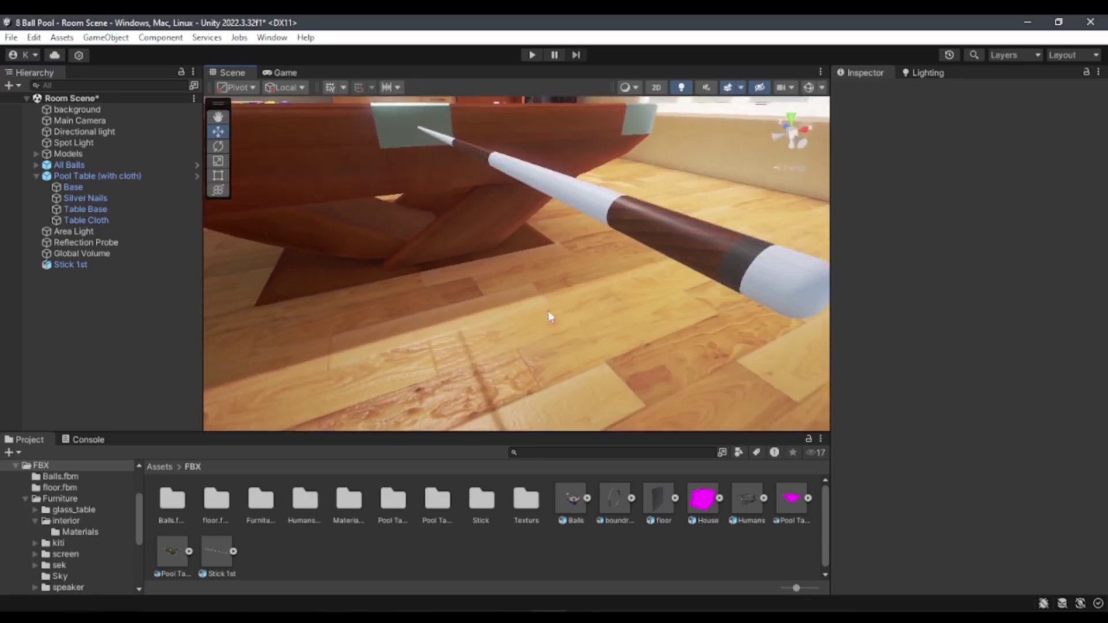
{"action": "mouse_move", "coordinate": [627, 256]}
{"action": "right_mouse_down"}
{"action": "mouse_move", "coordinate": [616, 297]}
{"action": "mouse_move", "coordinate": [381, 302]}
{"action": "mouse_move", "coordinate": [448, 268]}
{"action": "mouse_move", "coordinate": [600, 291]}
{"action": "right_mouse_up"}
{"action": "left_click", "coordinate": [552, 280]}
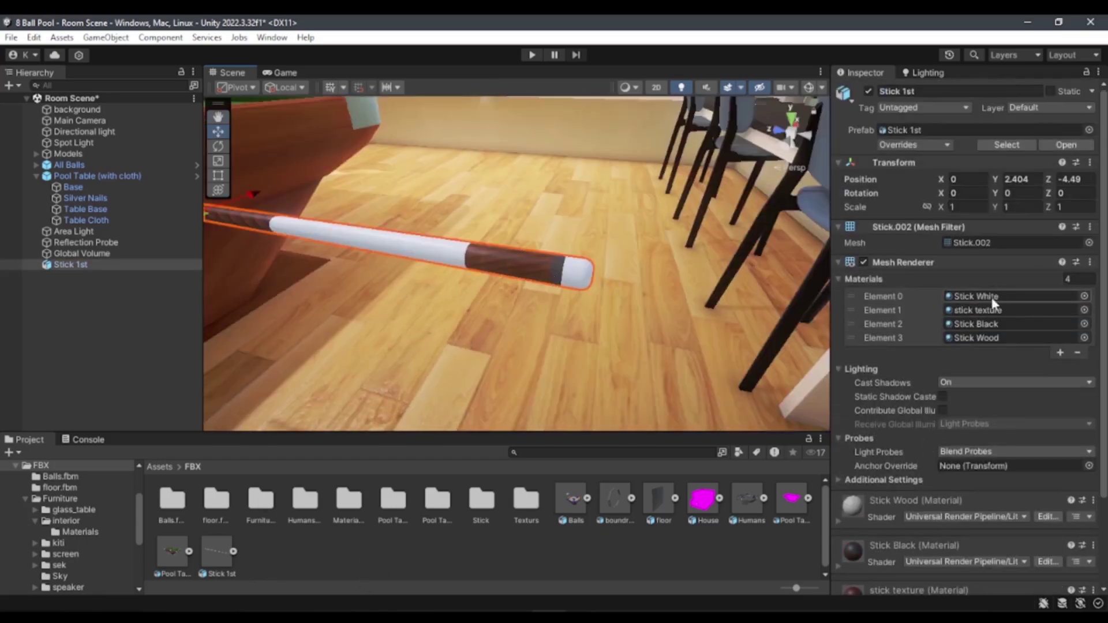
{"action": "left_click", "coordinate": [1084, 296]}
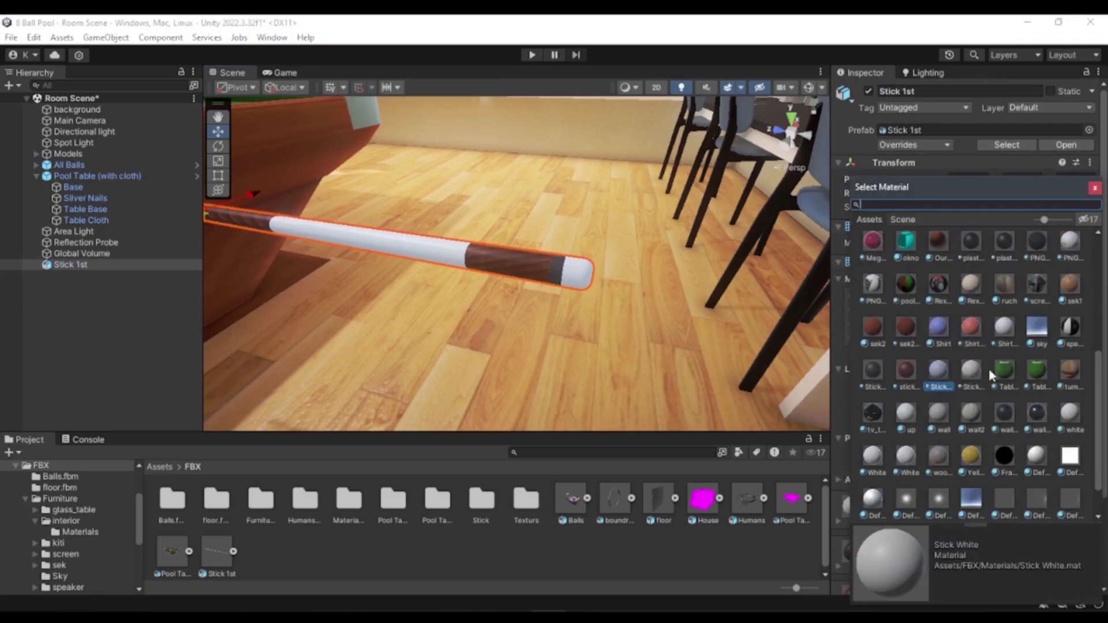
Step: Replace the cue's Stick White material in Element 0 with Matel Silver
{"action": "scroll", "coordinate": [988, 368], "scroll_direction": "down", "scroll_amount": 4}
{"action": "scroll", "coordinate": [958, 296], "scroll_direction": "up", "scroll_amount": 9}
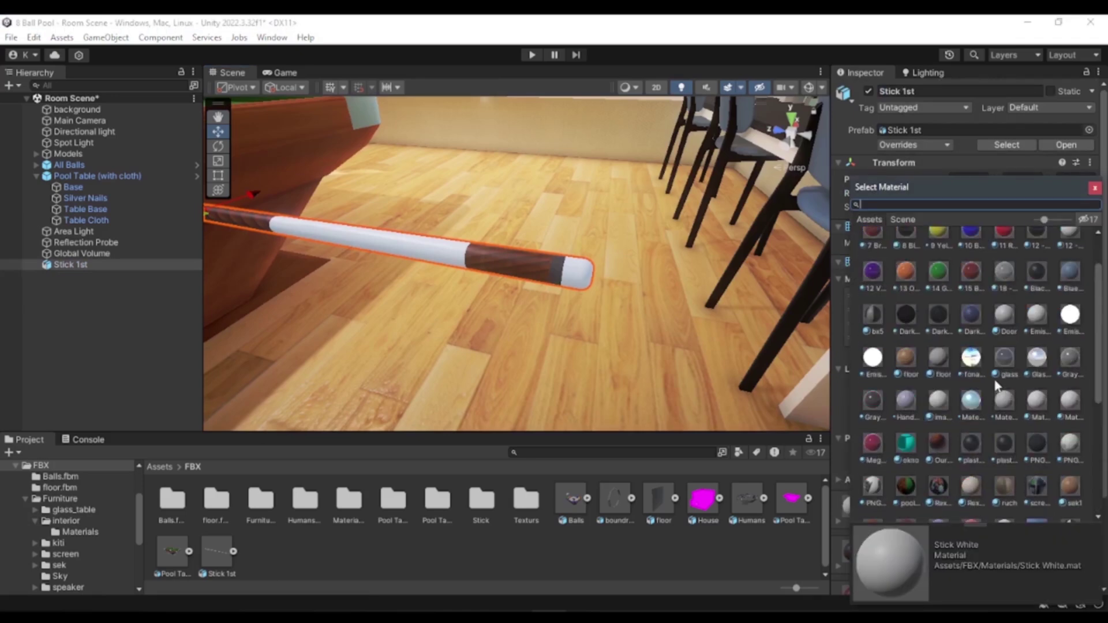
{"action": "type", "text": "silver"}
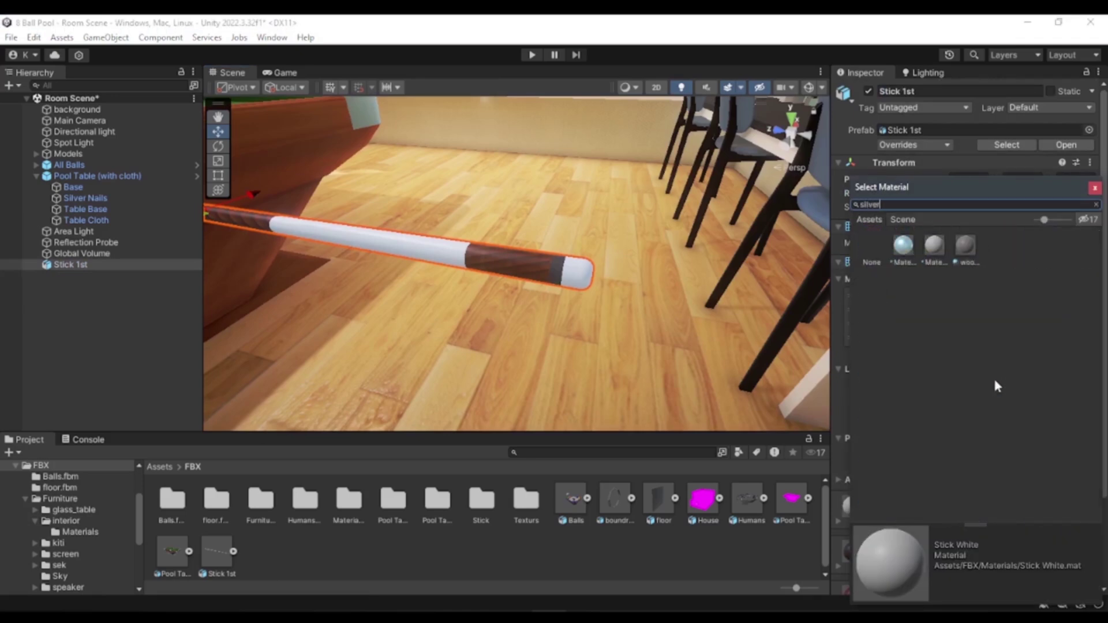
{"action": "left_click", "coordinate": [910, 244]}
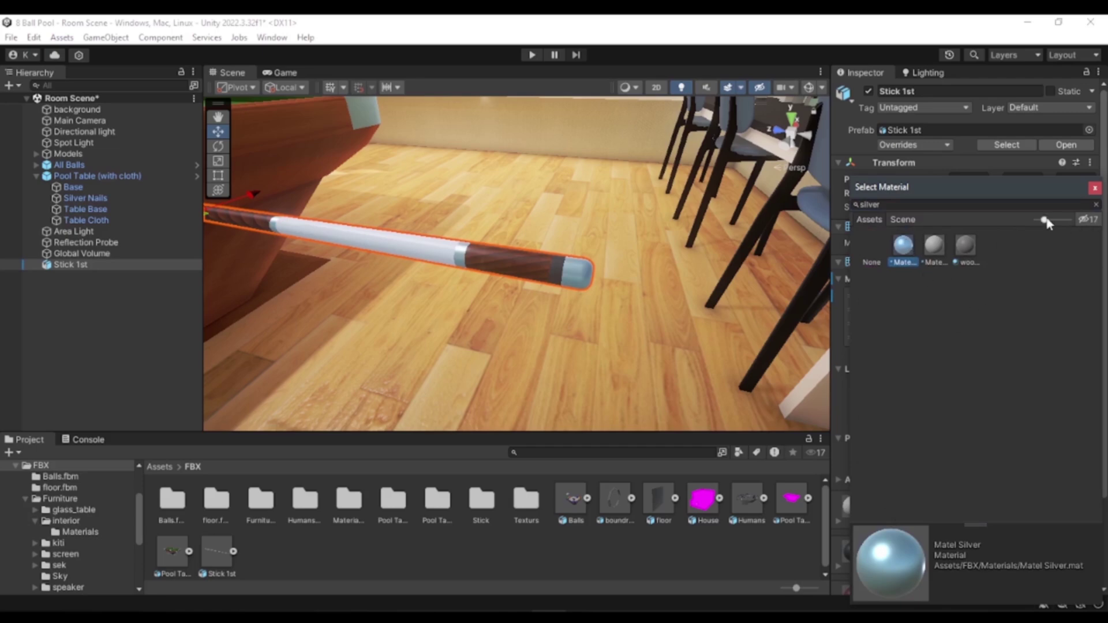
{"action": "left_click_drag", "start_coordinate": [1044, 220], "coordinate": [1051, 220]}
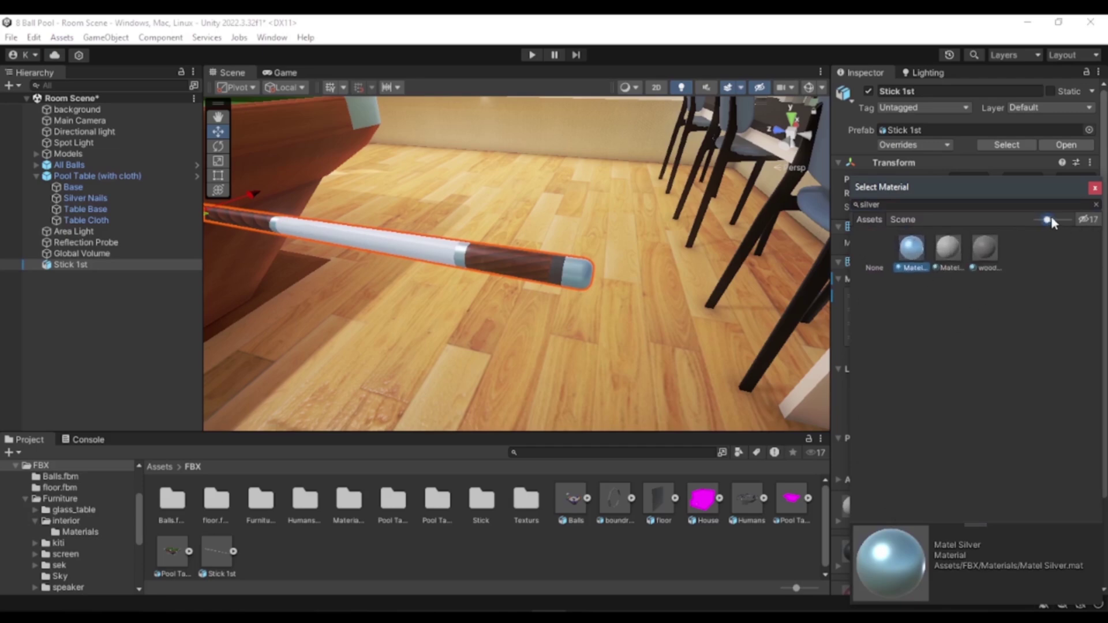
{"action": "left_click", "coordinate": [1095, 189]}
Step: Set the black band's Element 2 material to 8 Black.001 after trying Black bit shine
{"action": "scroll", "coordinate": [646, 276], "scroll_direction": "up", "scroll_amount": 3}
{"action": "scroll", "coordinate": [726, 299], "scroll_direction": "up", "scroll_amount": 3}
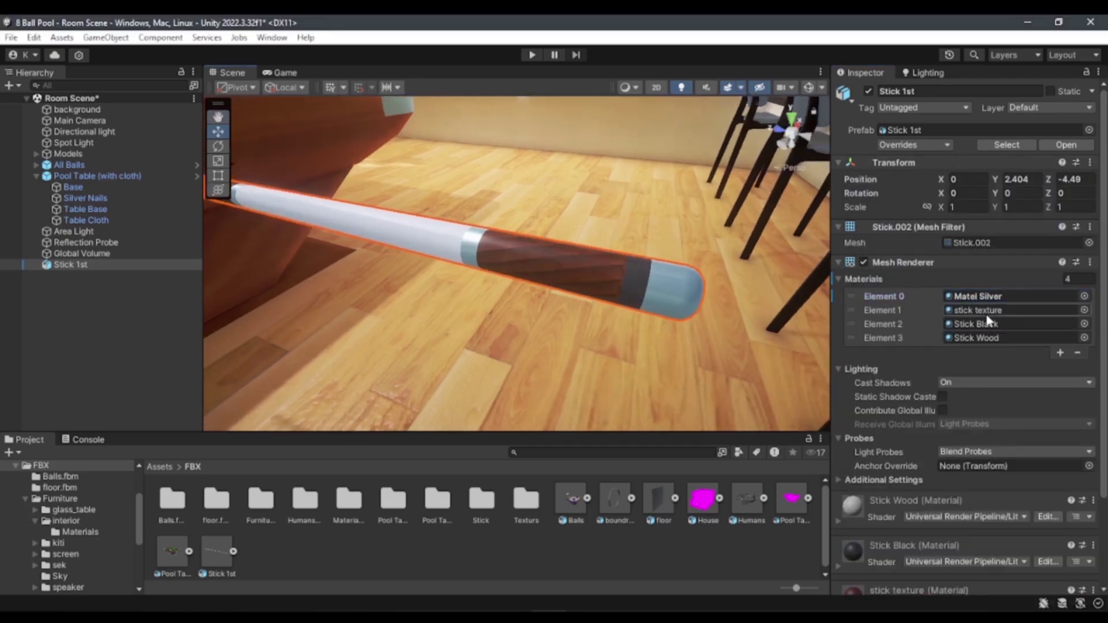
{"action": "left_click", "coordinate": [1084, 324]}
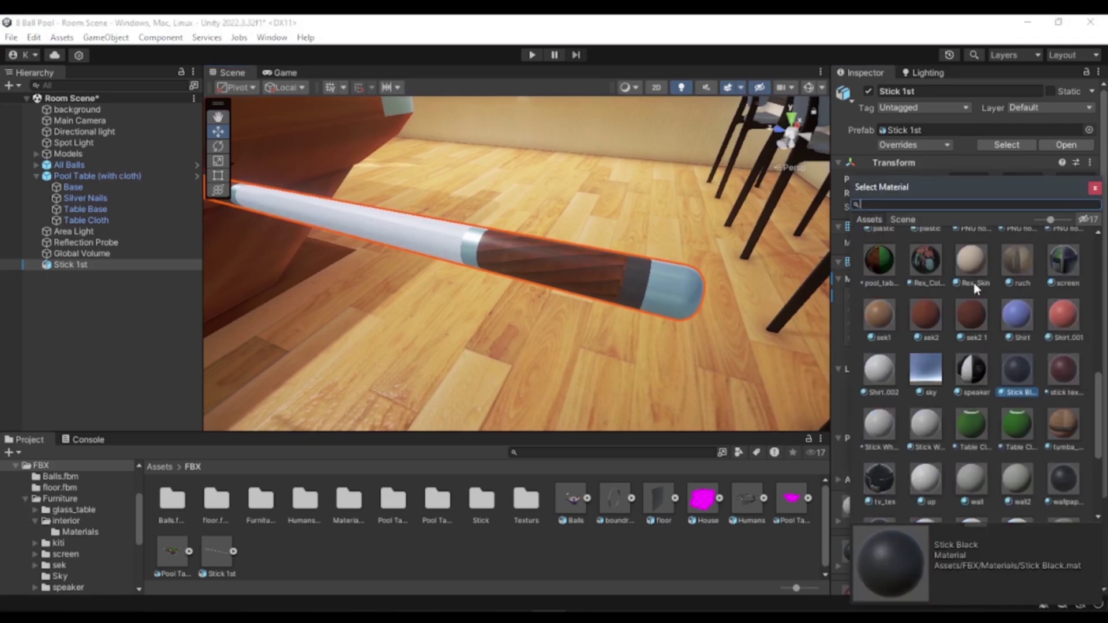
{"action": "scroll", "coordinate": [1038, 468], "scroll_direction": "up", "scroll_amount": 3}
{"action": "scroll", "coordinate": [1038, 468], "scroll_direction": "up", "scroll_amount": 2}
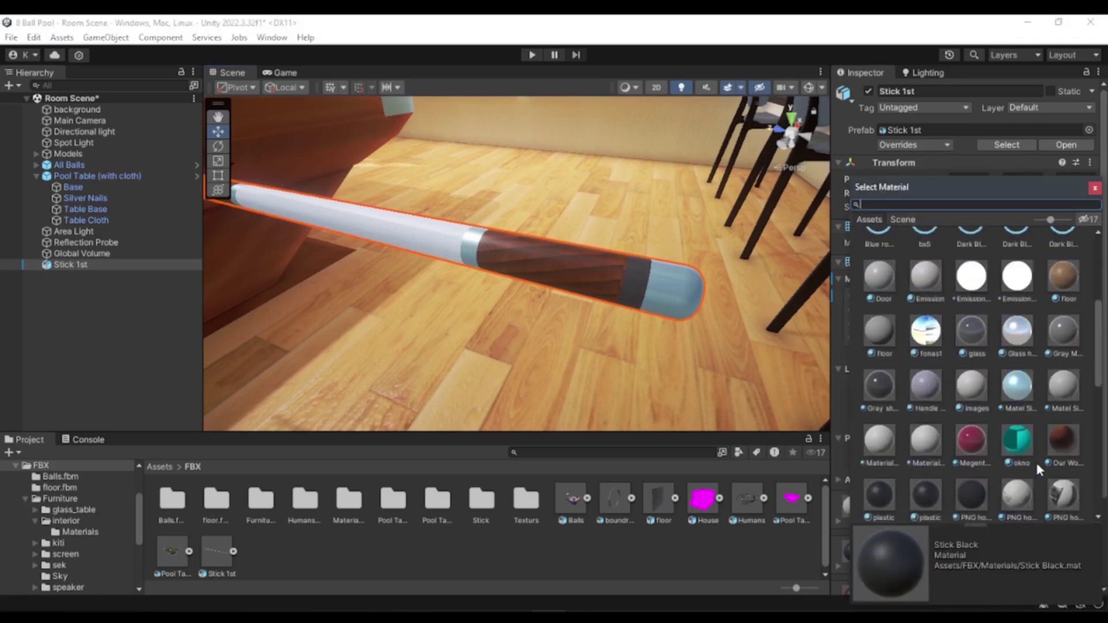
{"action": "type", "text": "blac"}
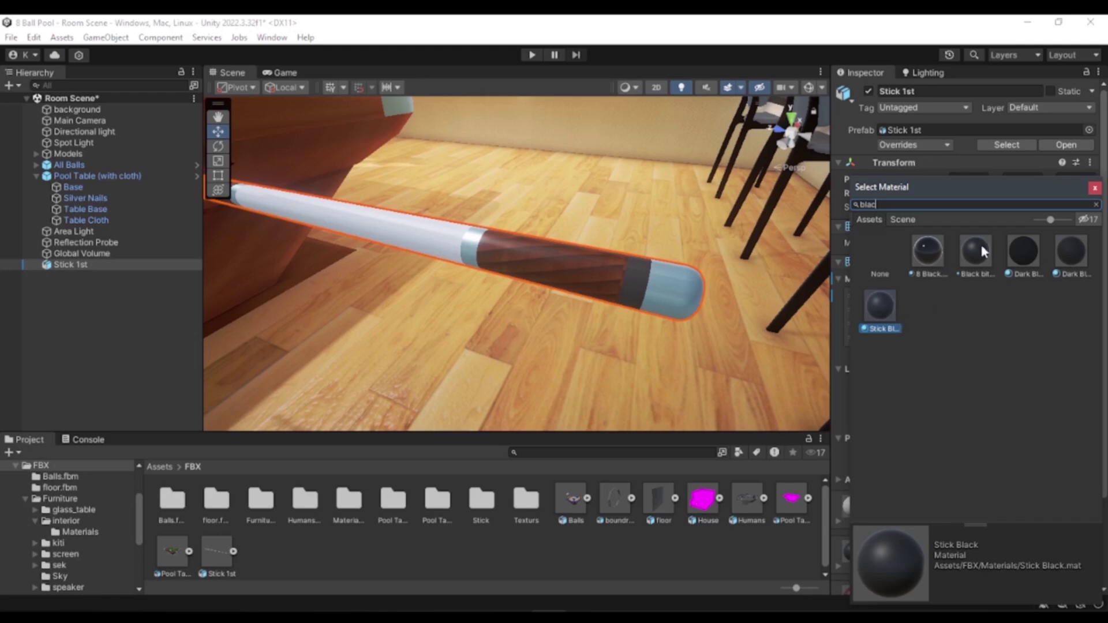
{"action": "left_click", "coordinate": [982, 265]}
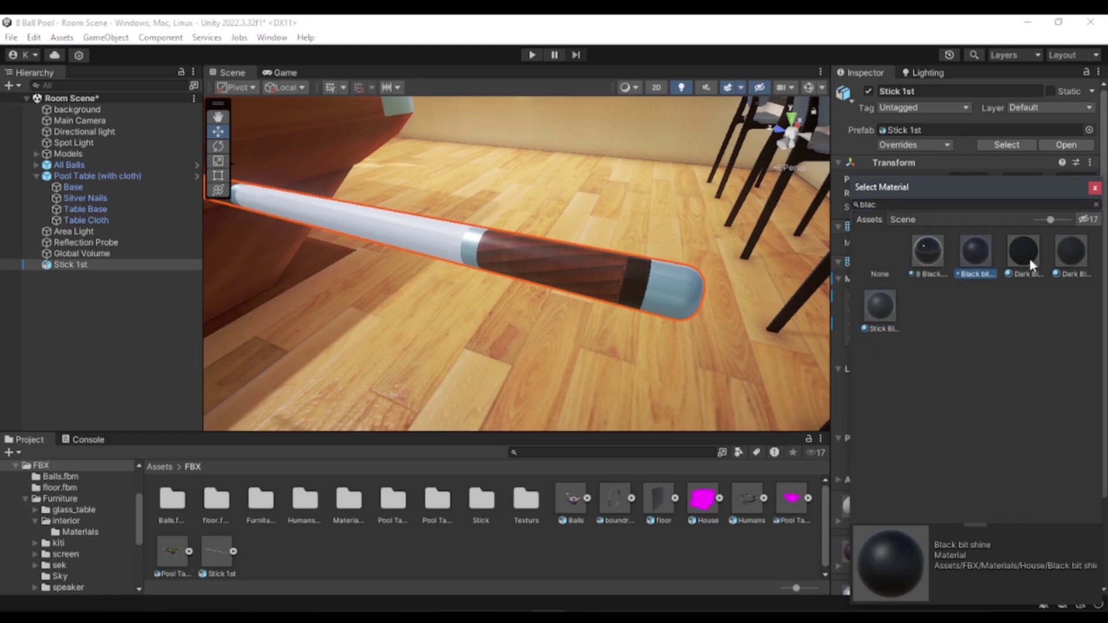
{"action": "left_click", "coordinate": [1094, 187]}
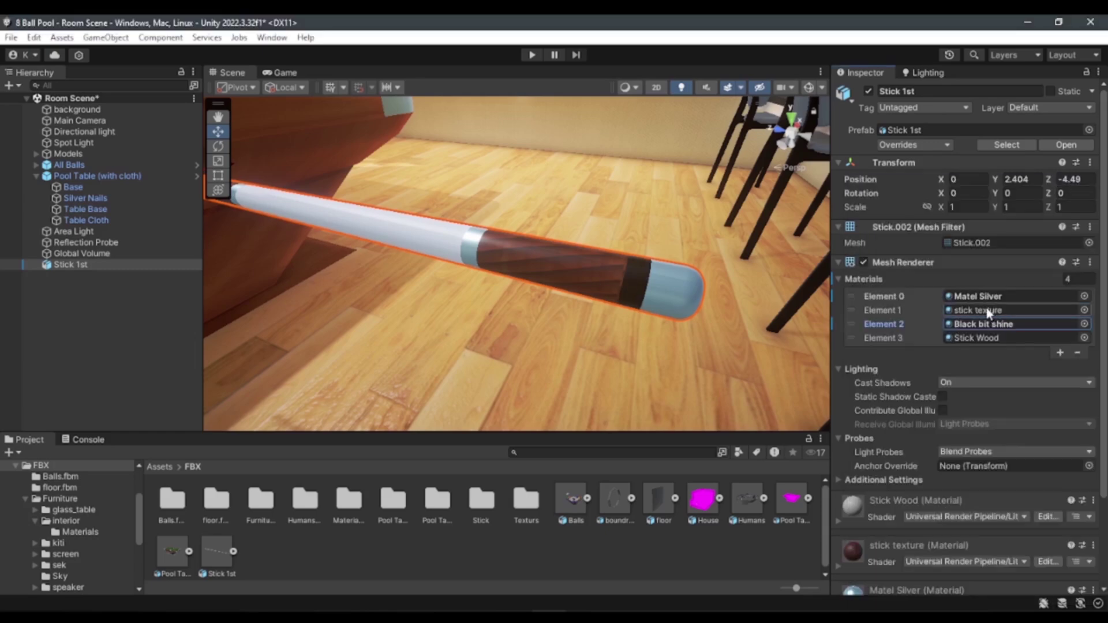
{"action": "left_click", "coordinate": [1083, 325]}
{"action": "left_click", "coordinate": [1017, 271]}
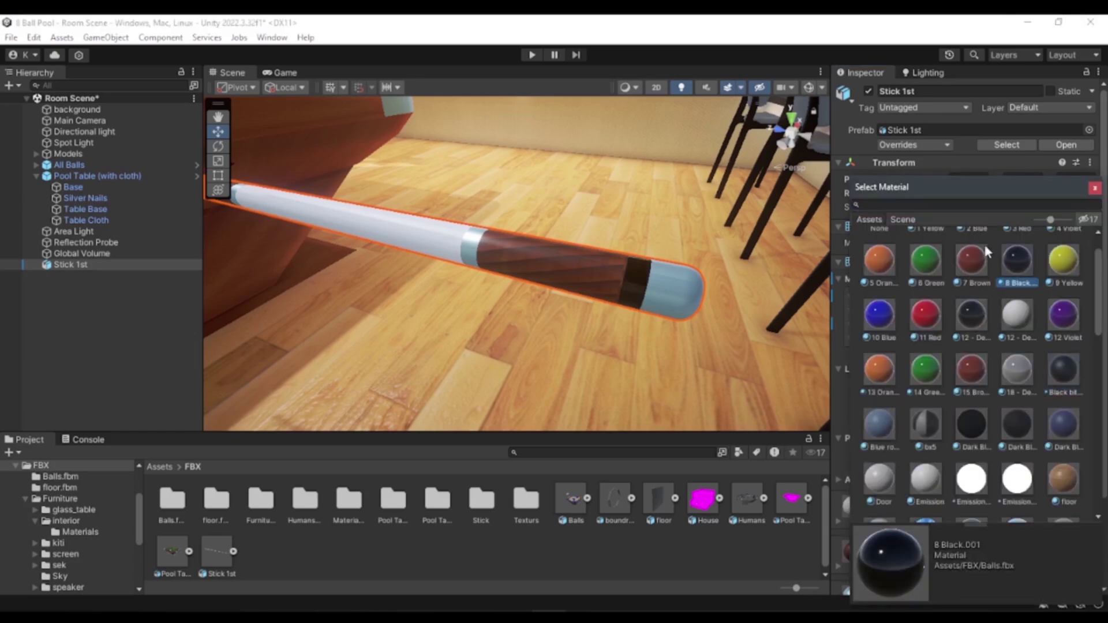
{"action": "left_click", "coordinate": [1095, 187]}
Step: Select the Stick 1st cue and open its Stick Wood material from Element 3
{"action": "mouse_move", "coordinate": [574, 302]}
{"action": "right_mouse_down"}
{"action": "mouse_move", "coordinate": [518, 305]}
{"action": "mouse_move", "coordinate": [576, 283]}
{"action": "right_mouse_up"}
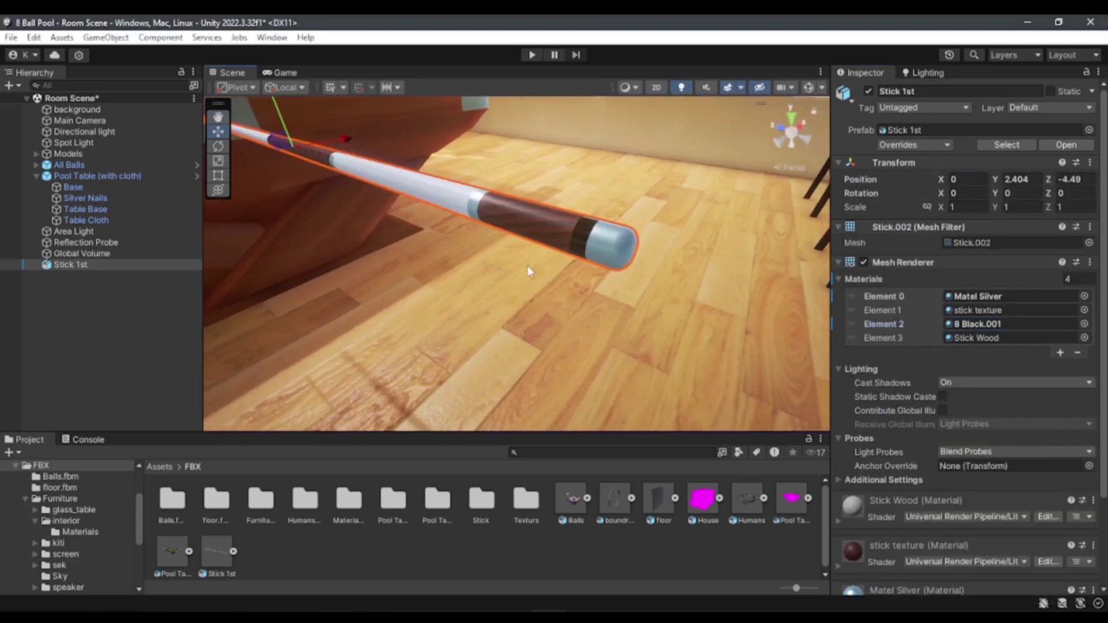
{"action": "scroll", "coordinate": [575, 283], "scroll_direction": "down", "scroll_amount": 5}
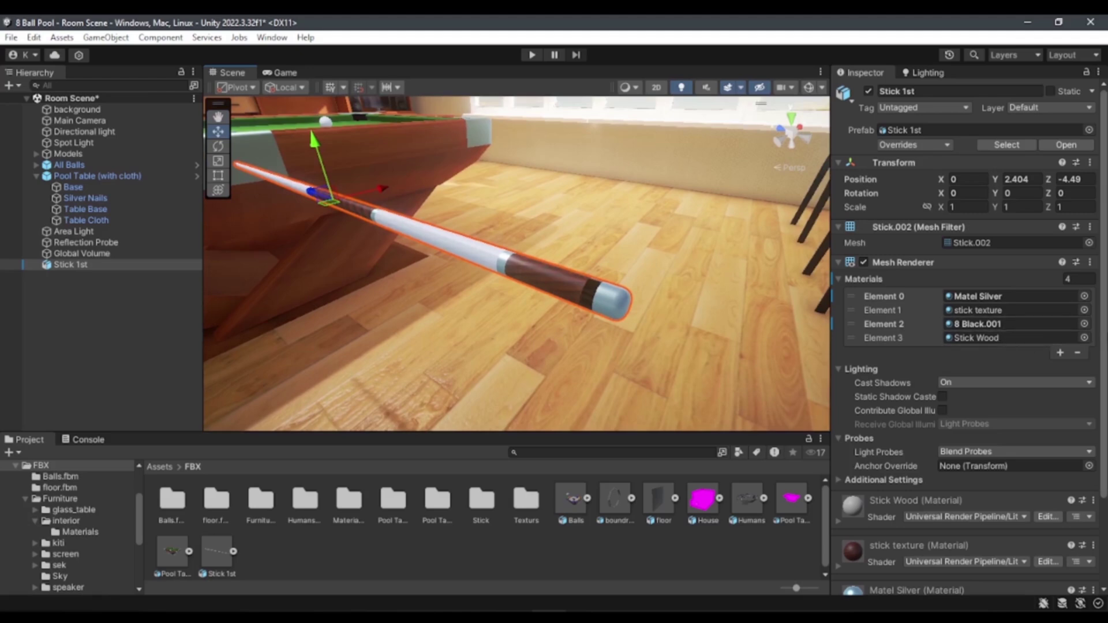
{"action": "mouse_move", "coordinate": [244, 224]}
{"action": "right_mouse_down"}
{"action": "mouse_move", "coordinate": [285, 196]}
{"action": "mouse_move", "coordinate": [487, 304]}
{"action": "mouse_move", "coordinate": [751, 305]}
{"action": "mouse_move", "coordinate": [639, 363]}
{"action": "right_mouse_up"}
{"action": "left_click", "coordinate": [486, 304]}
{"action": "left_click", "coordinate": [486, 304]}
{"action": "left_click", "coordinate": [639, 363]}
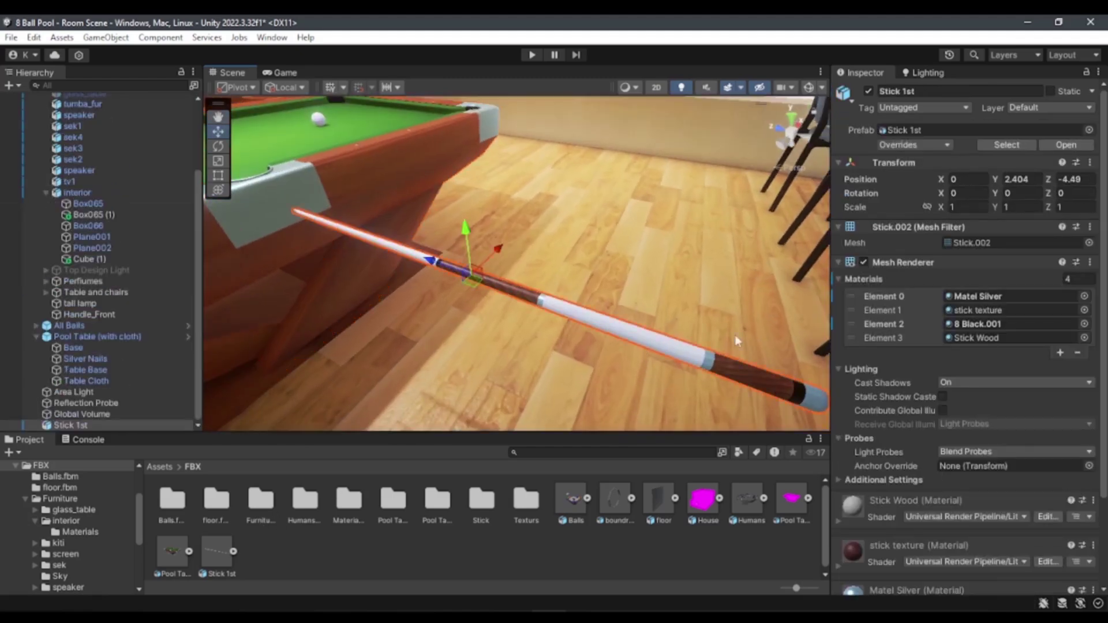
{"action": "left_click", "coordinate": [985, 337]}
Step: Tint the Stick Wood material's base colour a saturated orange
{"action": "left_click", "coordinate": [398, 548]}
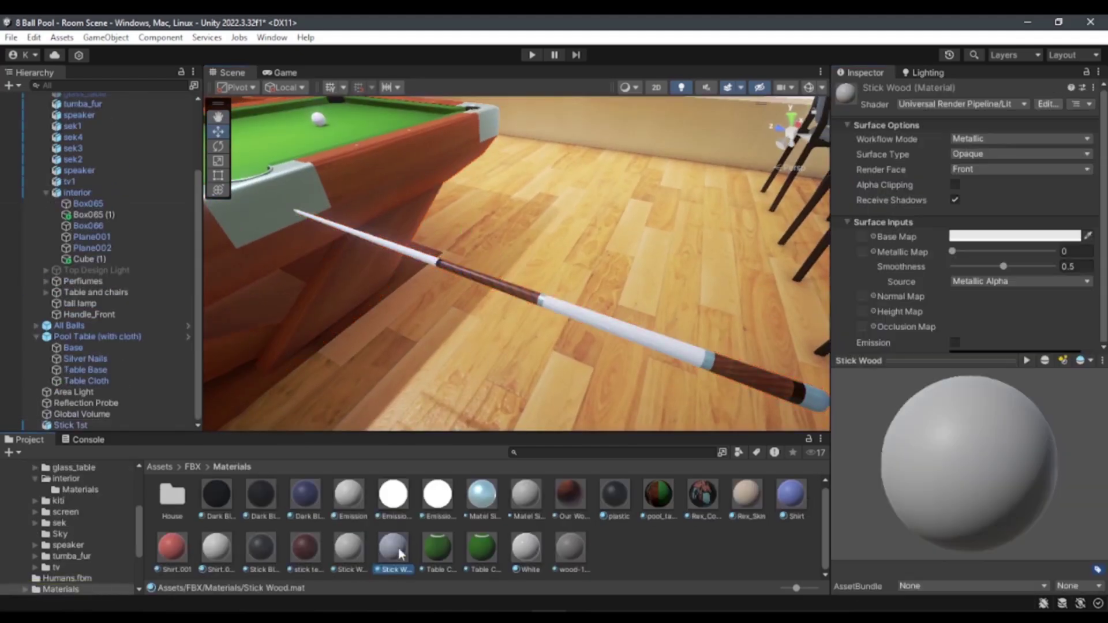
{"action": "left_click", "coordinate": [1015, 235]}
{"action": "left_click_drag", "start_coordinate": [992, 320], "coordinate": [1005, 303]}
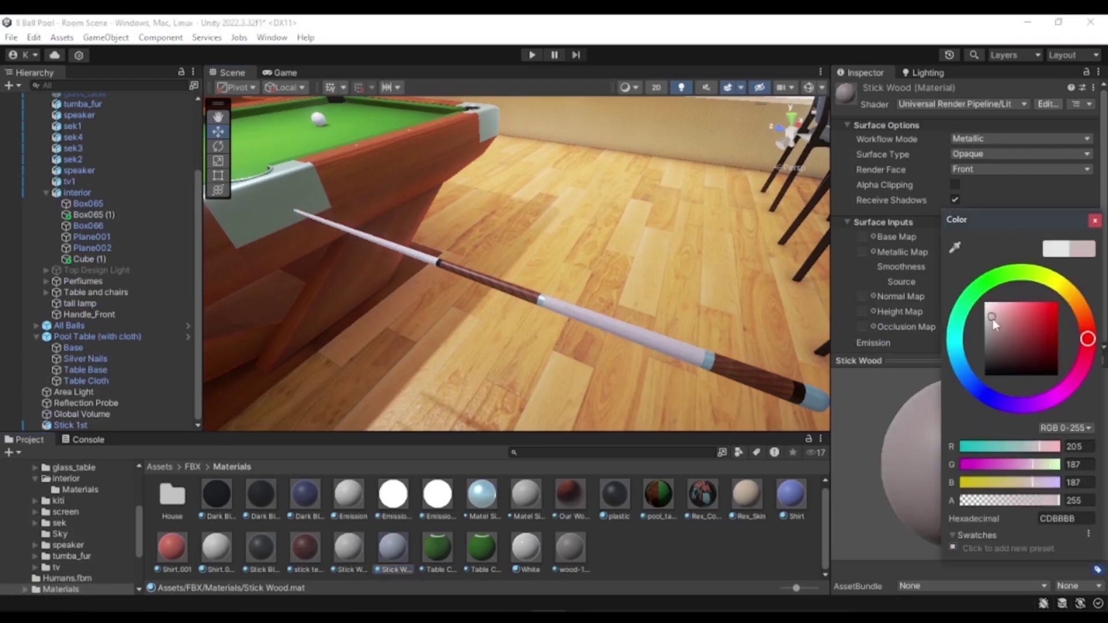
{"action": "left_click_drag", "start_coordinate": [1088, 315], "coordinate": [1105, 312]}
{"action": "left_click_drag", "start_coordinate": [1022, 312], "coordinate": [1034, 304]}
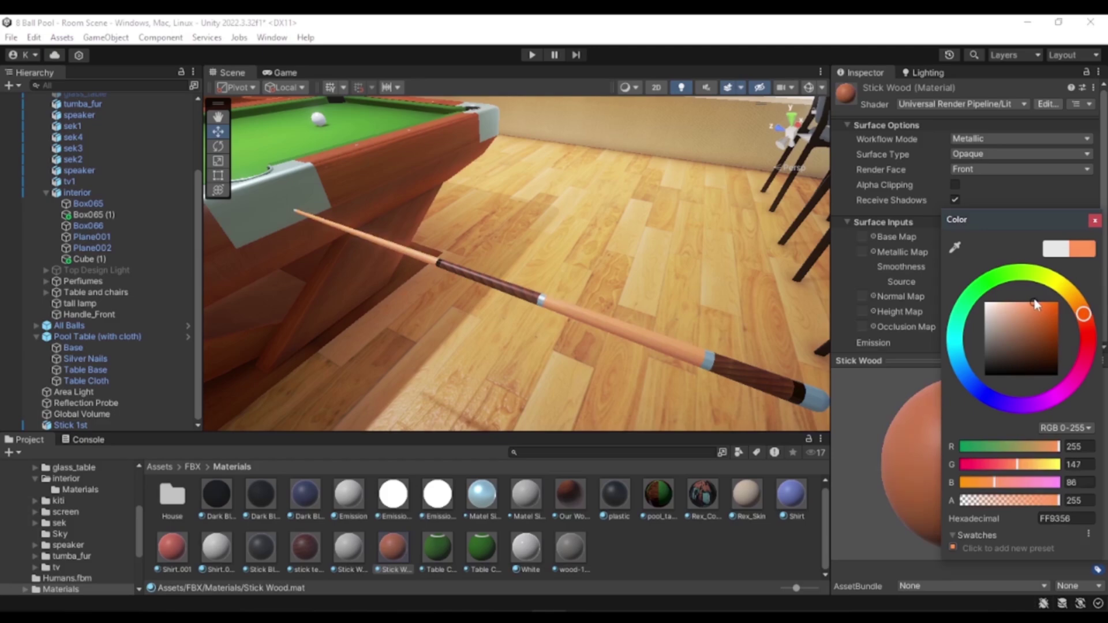
{"action": "left_click", "coordinate": [701, 545]}
{"action": "mouse_move", "coordinate": [635, 346]}
{"action": "right_mouse_down"}
{"action": "mouse_move", "coordinate": [585, 329]}
{"action": "mouse_move", "coordinate": [80, 396]}
{"action": "mouse_move", "coordinate": [188, 367]}
{"action": "mouse_move", "coordinate": [84, 260]}
{"action": "mouse_move", "coordinate": [449, 232]}
{"action": "right_mouse_up"}
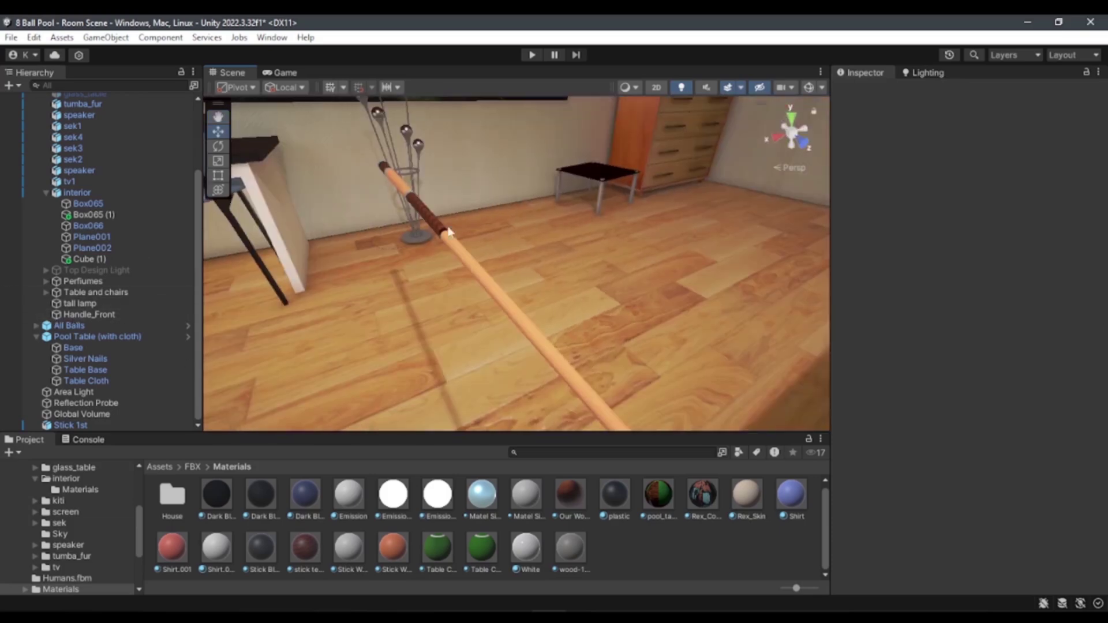
Step: Darken the Stick Wood orange to D47843 and raise its smoothness to 0.559
{"action": "left_click", "coordinate": [398, 565]}
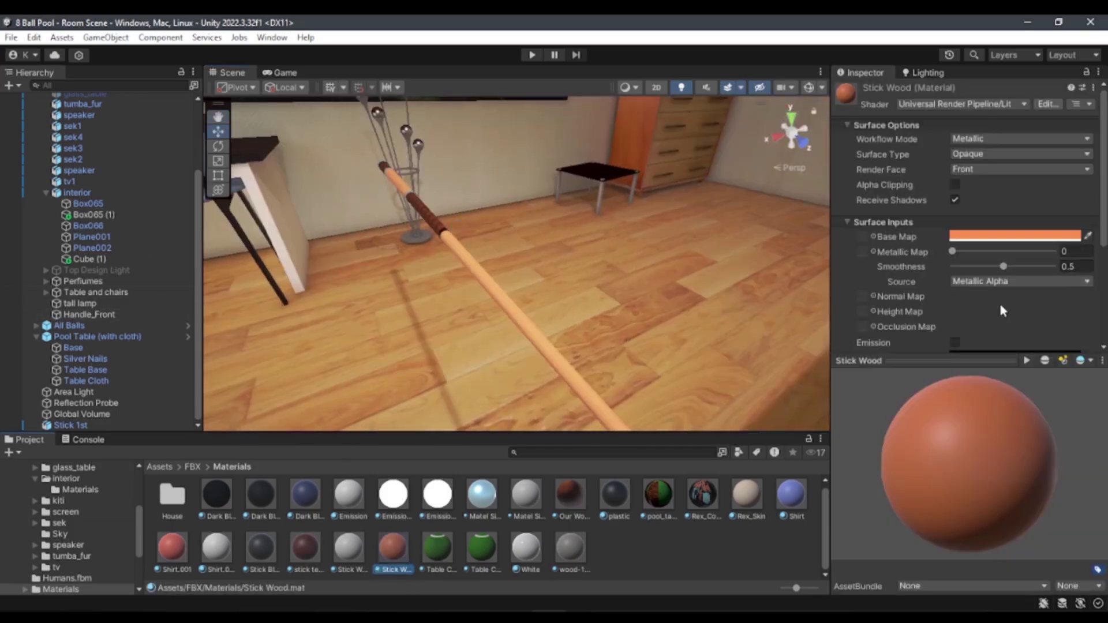
{"action": "left_click", "coordinate": [1023, 238]}
{"action": "left_click_drag", "start_coordinate": [1037, 315], "coordinate": [1036, 320]}
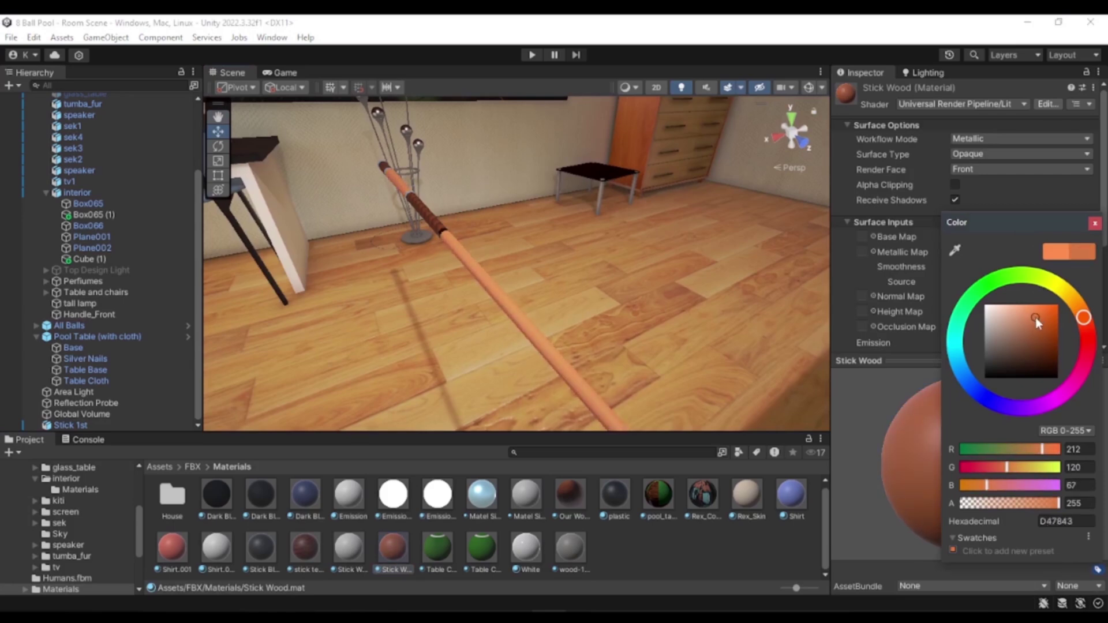
{"action": "left_click", "coordinate": [1094, 223]}
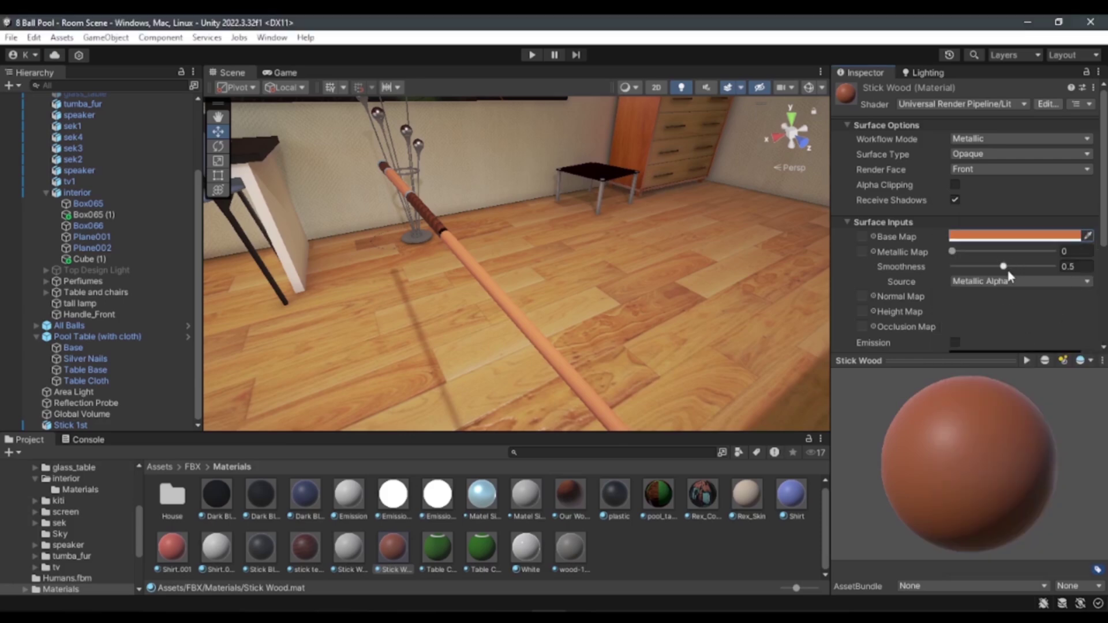
{"action": "left_click_drag", "start_coordinate": [1004, 266], "coordinate": [1010, 266]}
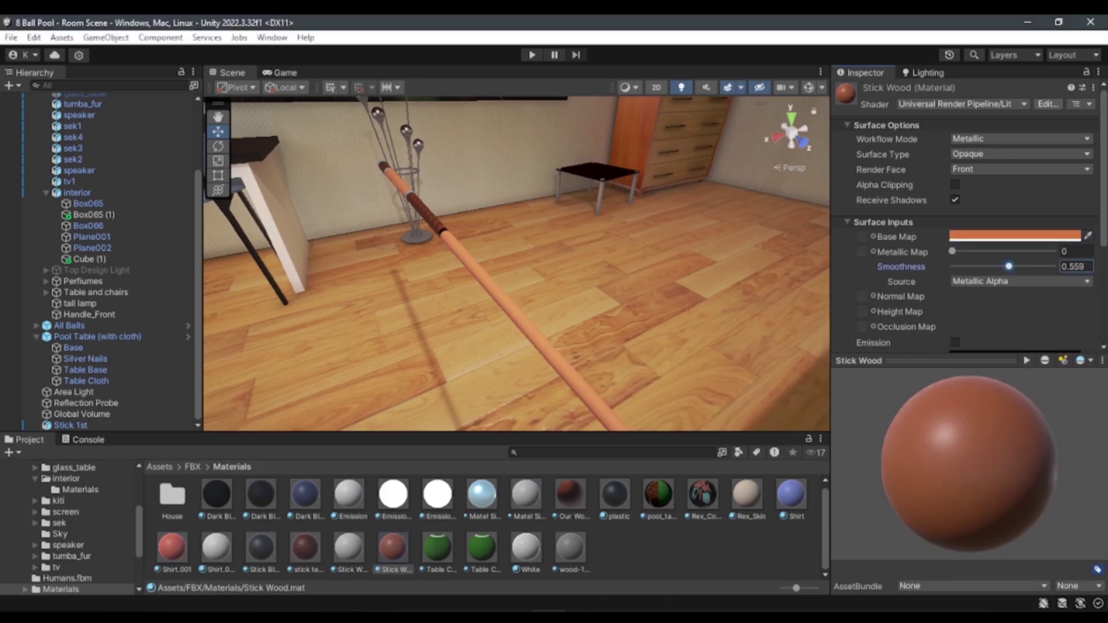
{"action": "mouse_move", "coordinate": [654, 265]}
{"action": "right_mouse_down"}
{"action": "mouse_move", "coordinate": [685, 315]}
{"action": "mouse_move", "coordinate": [446, 276]}
{"action": "right_mouse_up"}
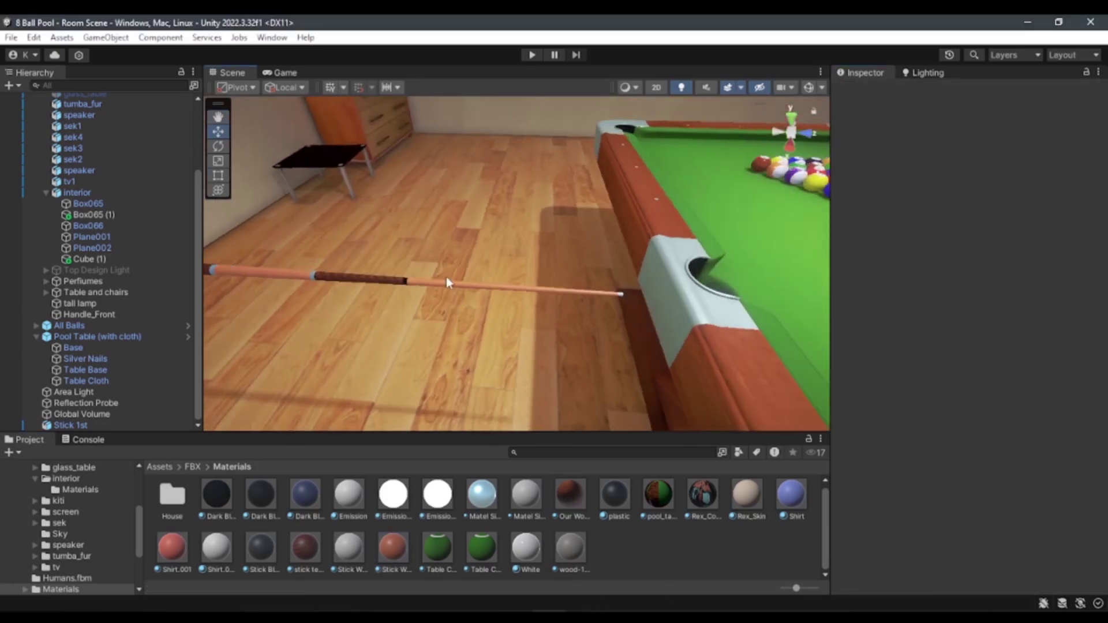
Step: Move Stick 1st forward and up to Y 3.249, Z -2.212, resting across the table
{"action": "left_click", "coordinate": [444, 281]}
{"action": "mouse_move", "coordinate": [428, 283]}
{"action": "left_mouse_down"}
{"action": "mouse_move", "coordinate": [695, 269]}
{"action": "mouse_move", "coordinate": [718, 143]}
{"action": "left_mouse_up"}
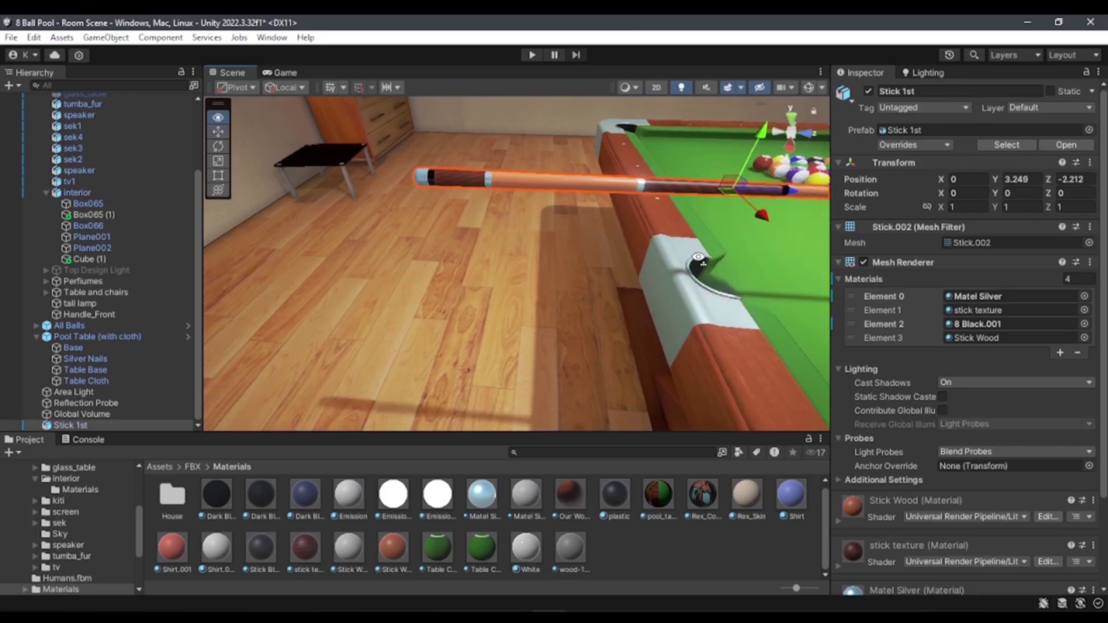
{"action": "right_click_drag", "start_coordinate": [718, 150], "coordinate": [354, 404]}
{"action": "left_click", "coordinate": [398, 367]}
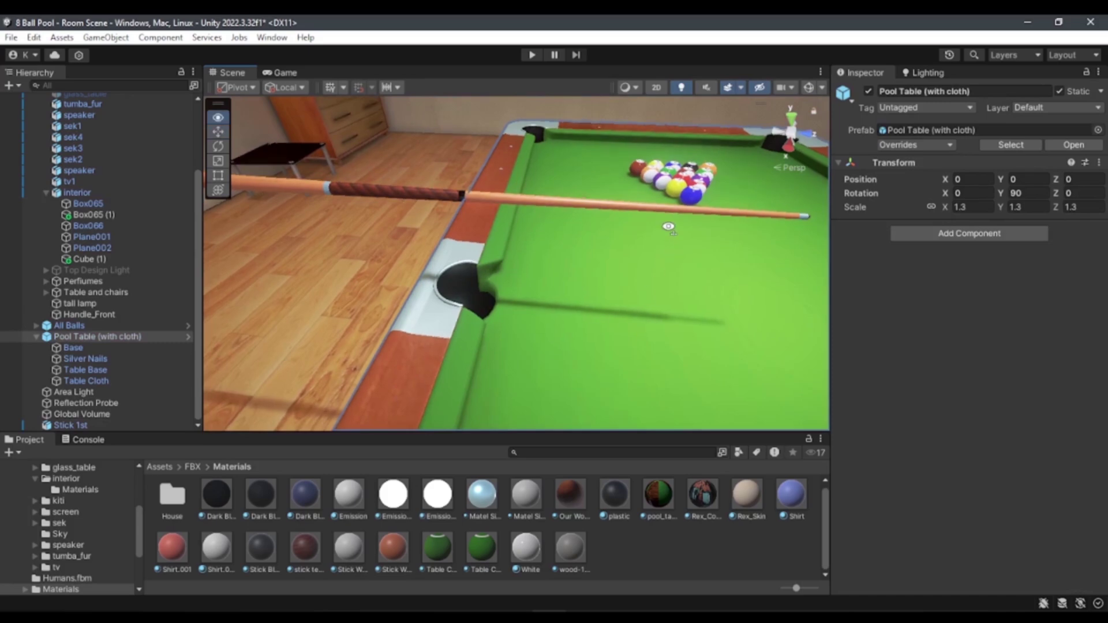
{"action": "scroll", "coordinate": [623, 321], "scroll_direction": "down", "scroll_amount": 5}
{"action": "left_click", "coordinate": [613, 566]}
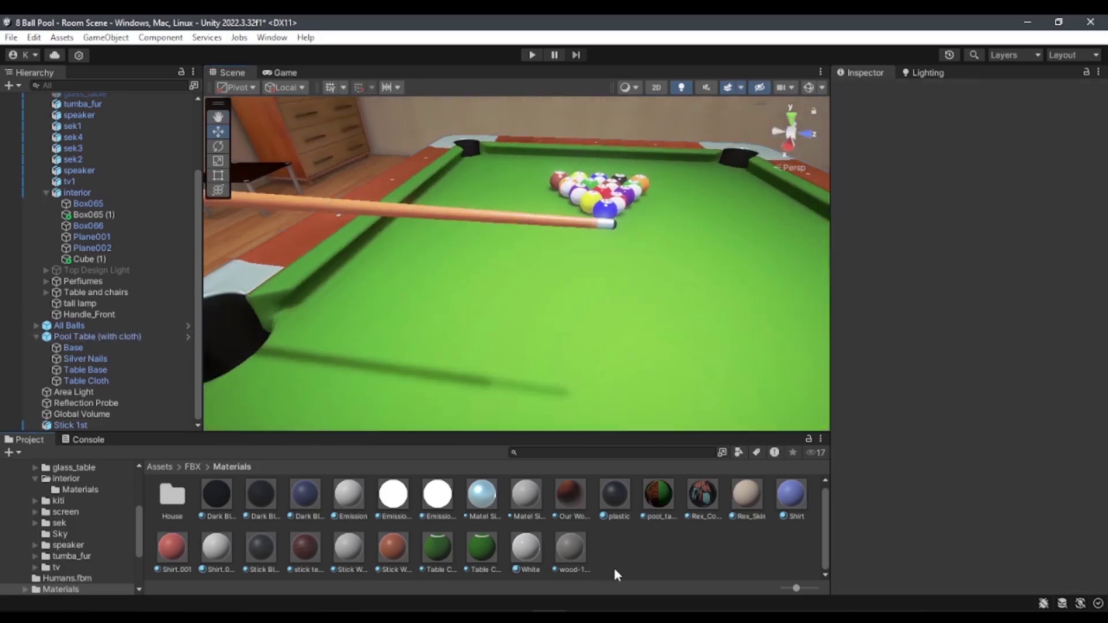
{"action": "mouse_move", "coordinate": [577, 346]}
{"action": "left_mouse_down", "text": "alt"}
{"action": "mouse_move", "coordinate": [877, 316]}
{"action": "mouse_move", "coordinate": [980, 220]}
{"action": "mouse_move", "coordinate": [38, 255]}
{"action": "mouse_move", "coordinate": [710, 306]}
{"action": "left_mouse_up", "text": "alt"}
Step: Collapse the expanded Hierarchy groups and reselect the Stick 1st cue
{"action": "left_click", "coordinate": [663, 329]}
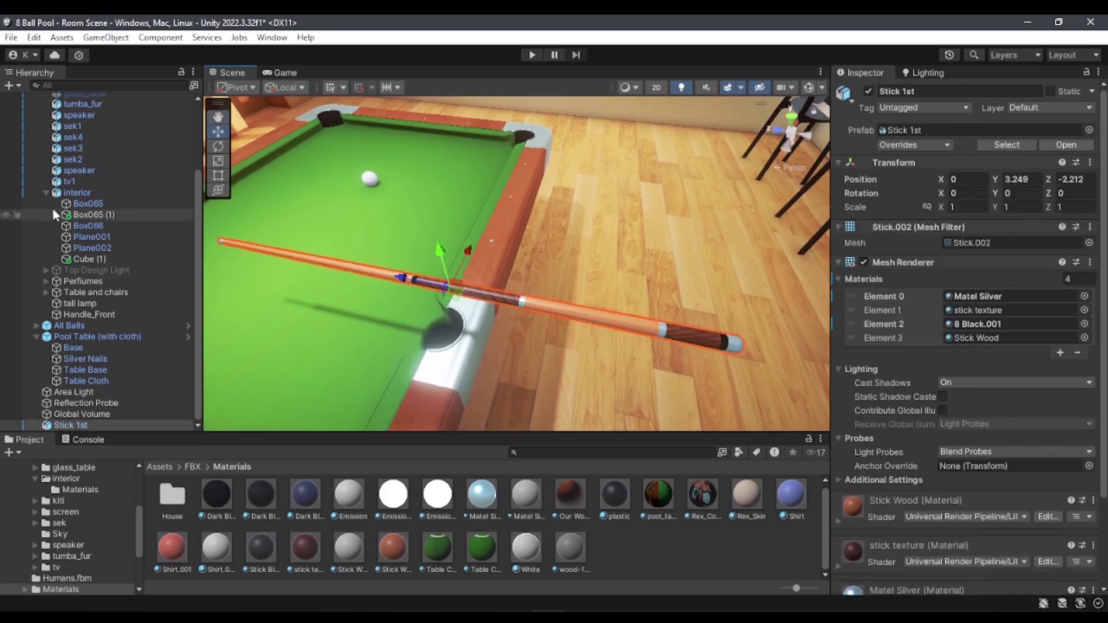
{"action": "scroll", "coordinate": [48, 199], "scroll_direction": "up", "scroll_amount": 3}
{"action": "scroll", "coordinate": [42, 173], "scroll_direction": "up", "scroll_amount": 3}
{"action": "left_click", "coordinate": [42, 163]}
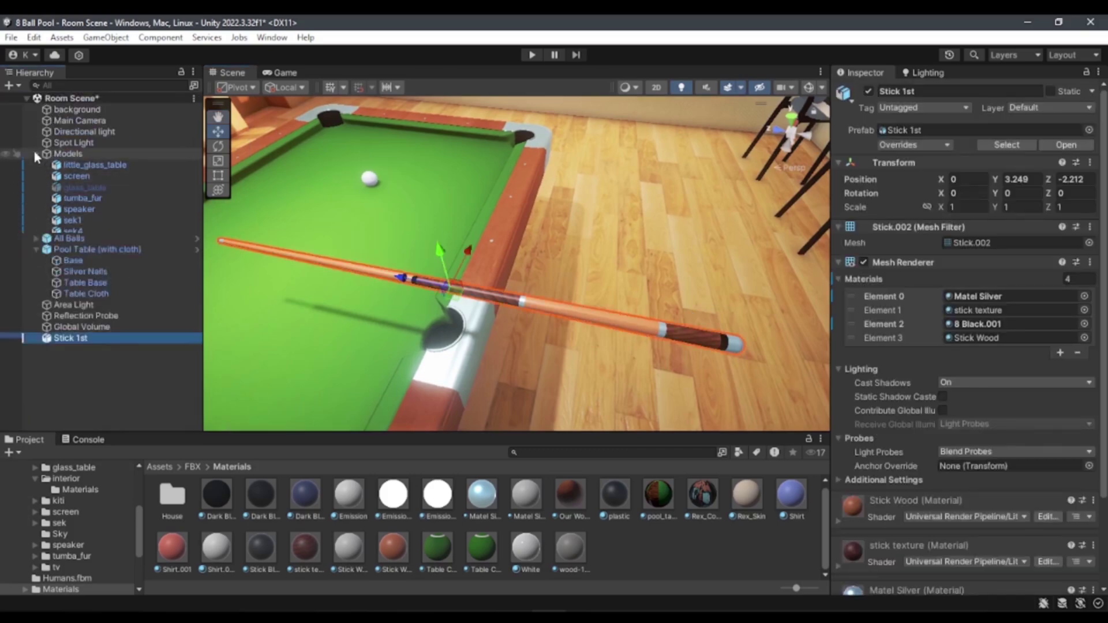
{"action": "left_click", "coordinate": [36, 154]}
{"action": "left_click", "coordinate": [36, 175]}
{"action": "left_click", "coordinate": [123, 357]}
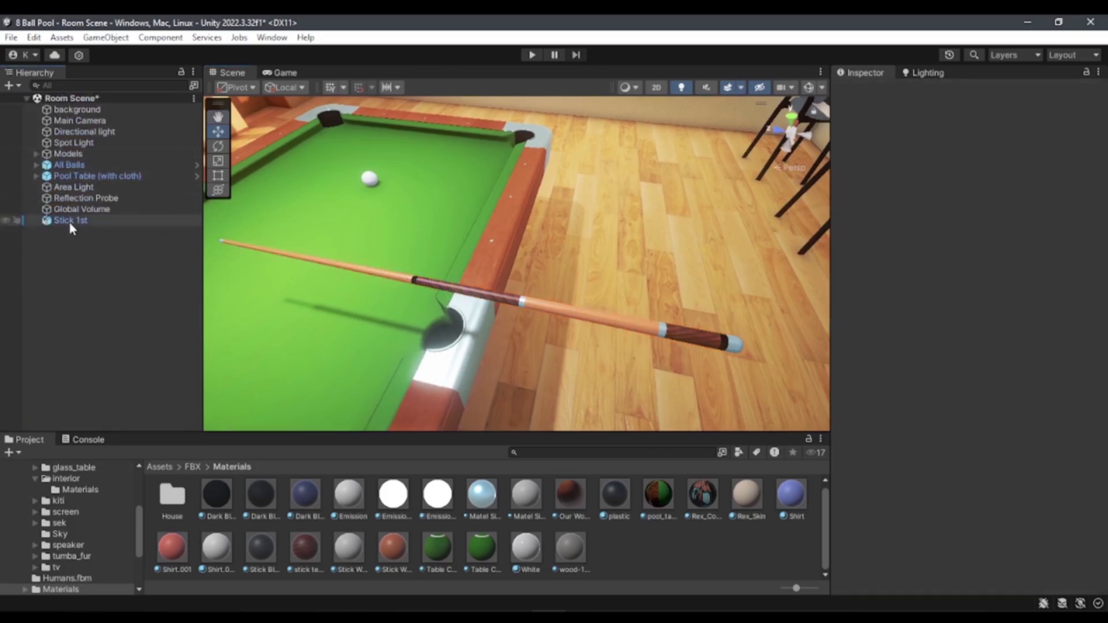
{"action": "left_click", "coordinate": [59, 223]}
Step: Make Stick 1st.prefab in Assets/FBX, then delete the cue from Room Scene
{"action": "left_click", "coordinate": [193, 467]}
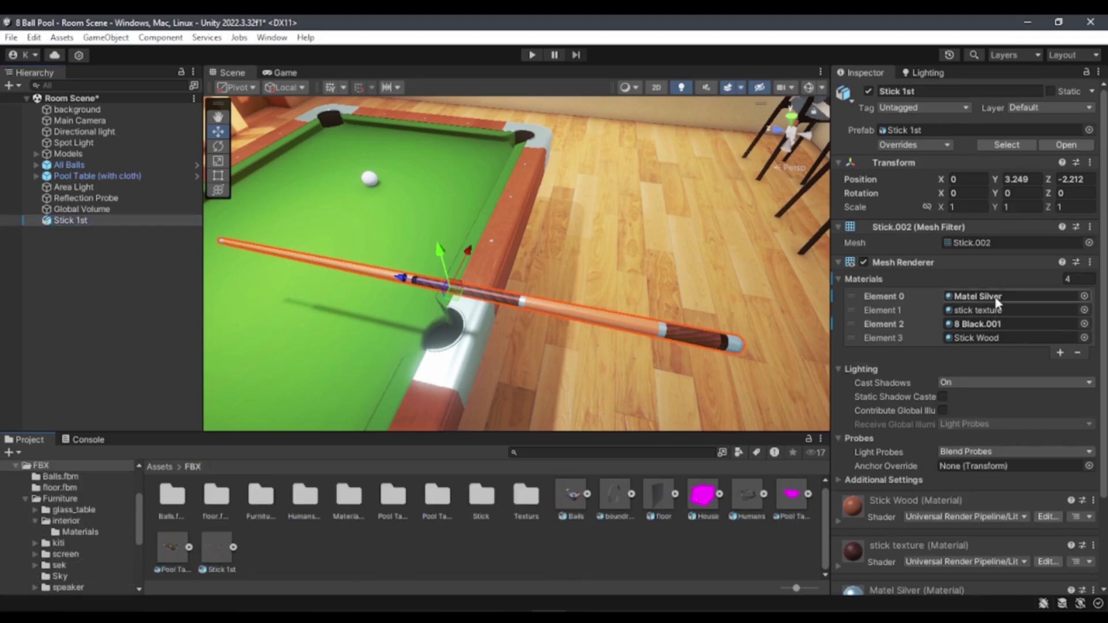
{"action": "left_click", "coordinate": [105, 253]}
{"action": "left_click", "coordinate": [81, 220]}
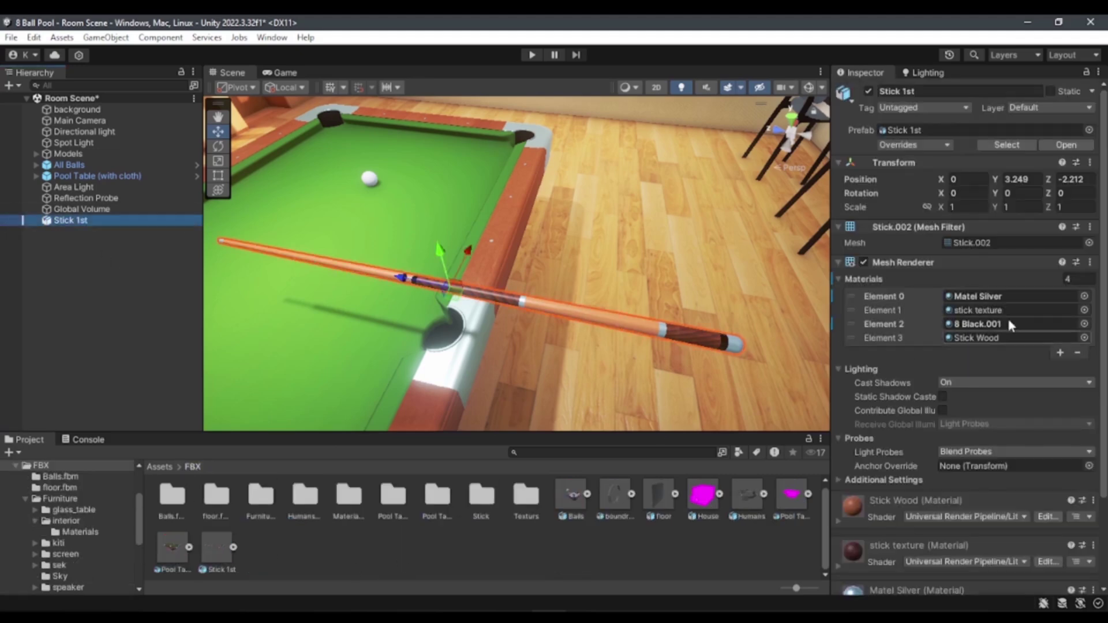
{"action": "mouse_move", "coordinate": [71, 220]}
{"action": "left_mouse_down"}
{"action": "mouse_move", "coordinate": [355, 558]}
{"action": "mouse_move", "coordinate": [333, 545]}
{"action": "left_mouse_up"}
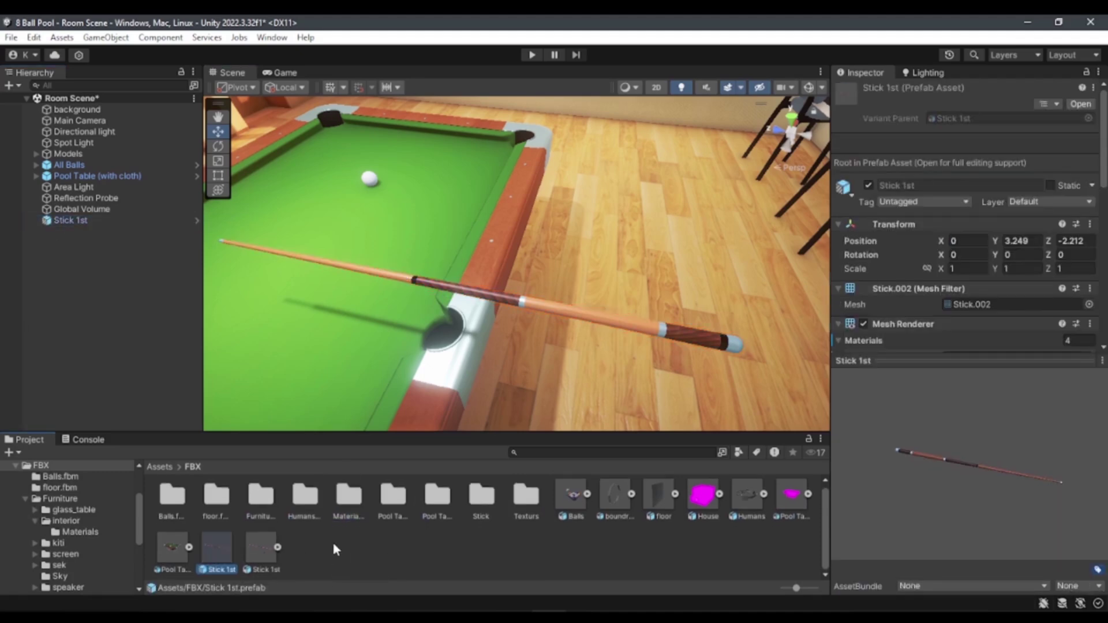
{"action": "left_click", "coordinate": [261, 554]}
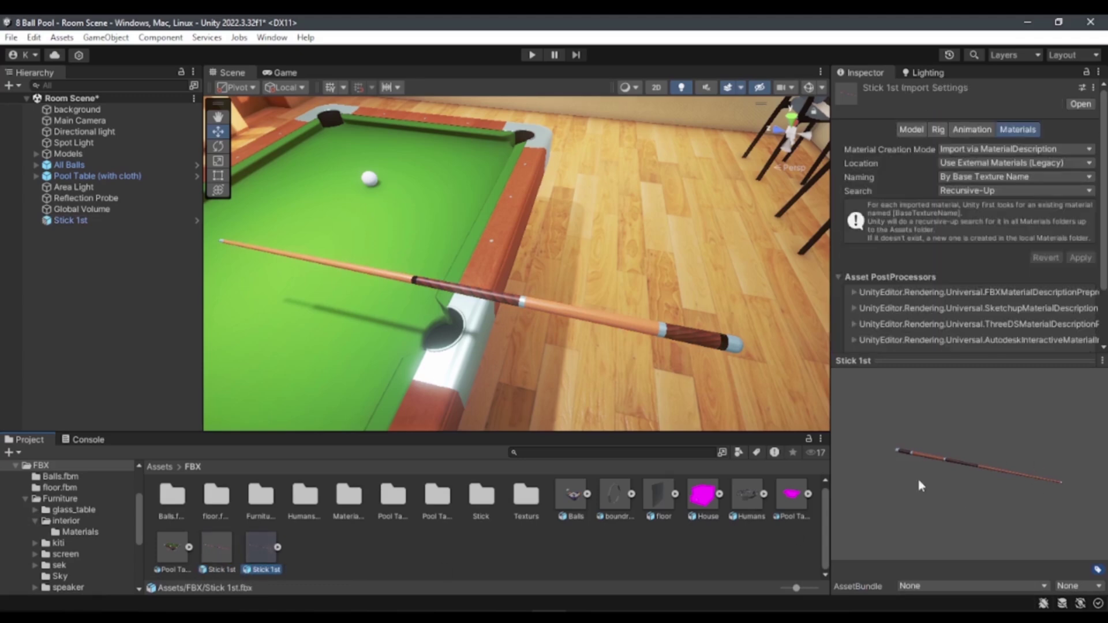
{"action": "left_click", "coordinate": [216, 553]}
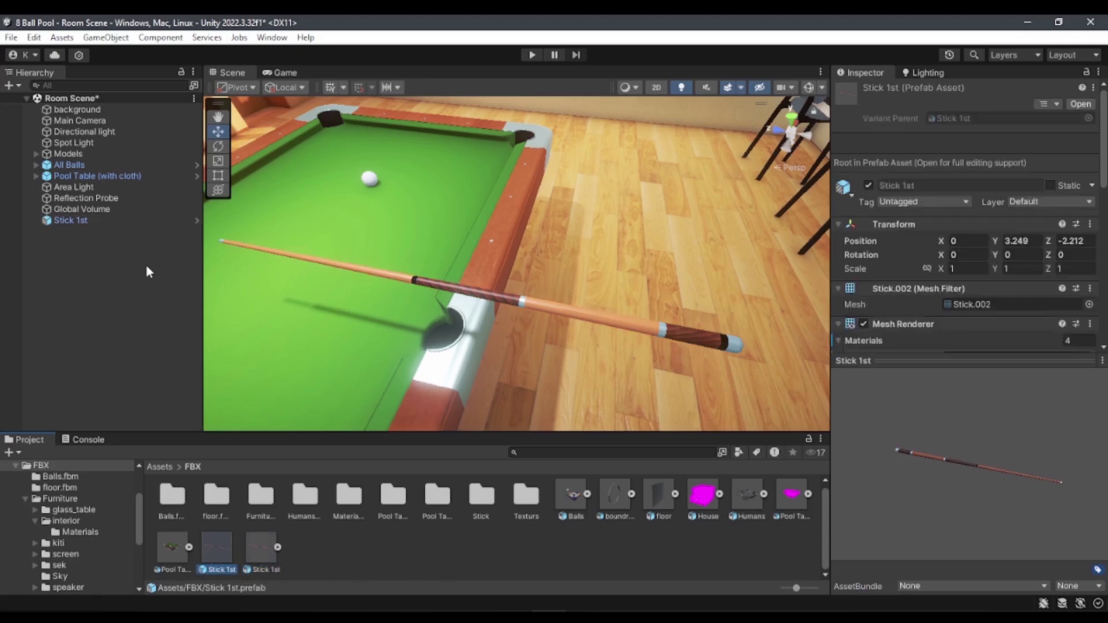
{"action": "left_click", "coordinate": [63, 220]}
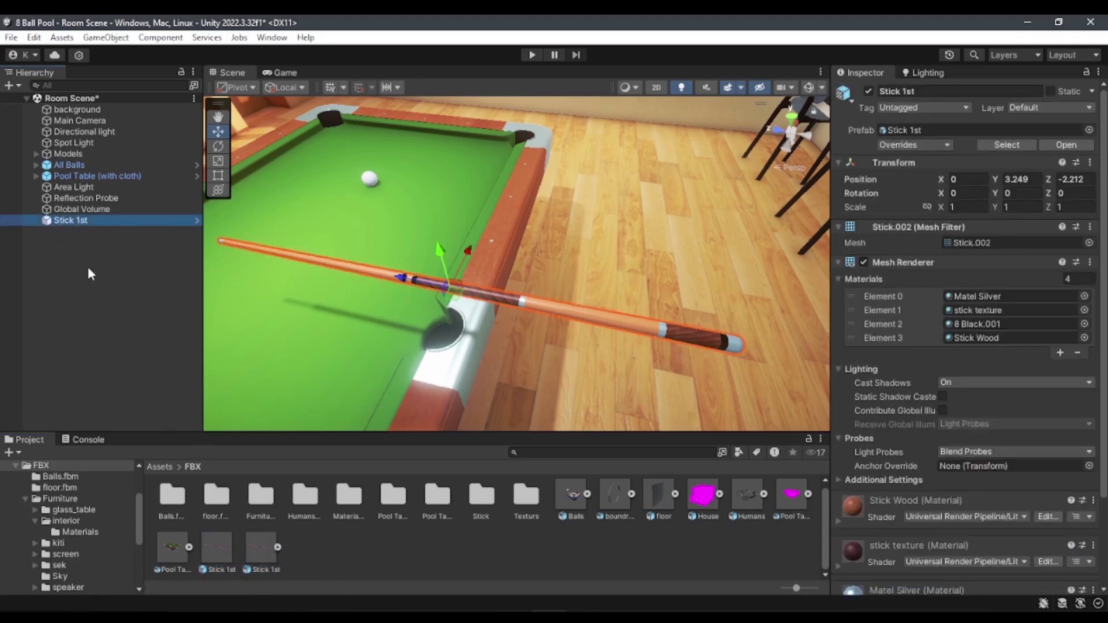
{"action": "key", "text": "Delete"}
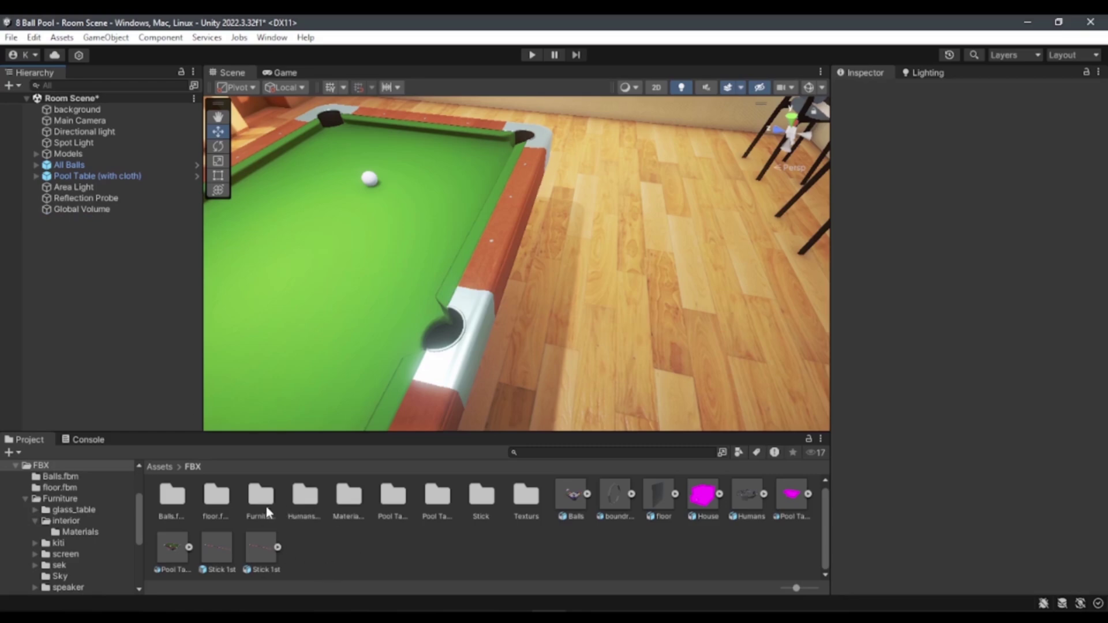
Step: Open Stadium Scene from Assets/Scenes, choosing Don't Save for Room Scene's changes
{"action": "left_click", "coordinate": [159, 466]}
{"action": "double_click", "coordinate": [254, 499]}
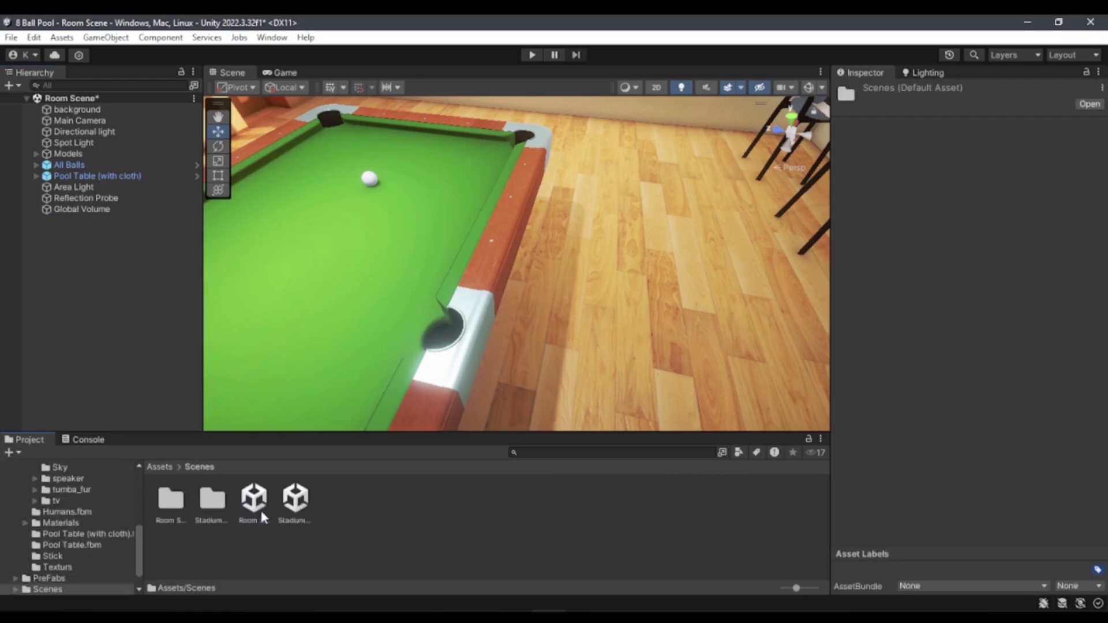
{"action": "double_click", "coordinate": [295, 498]}
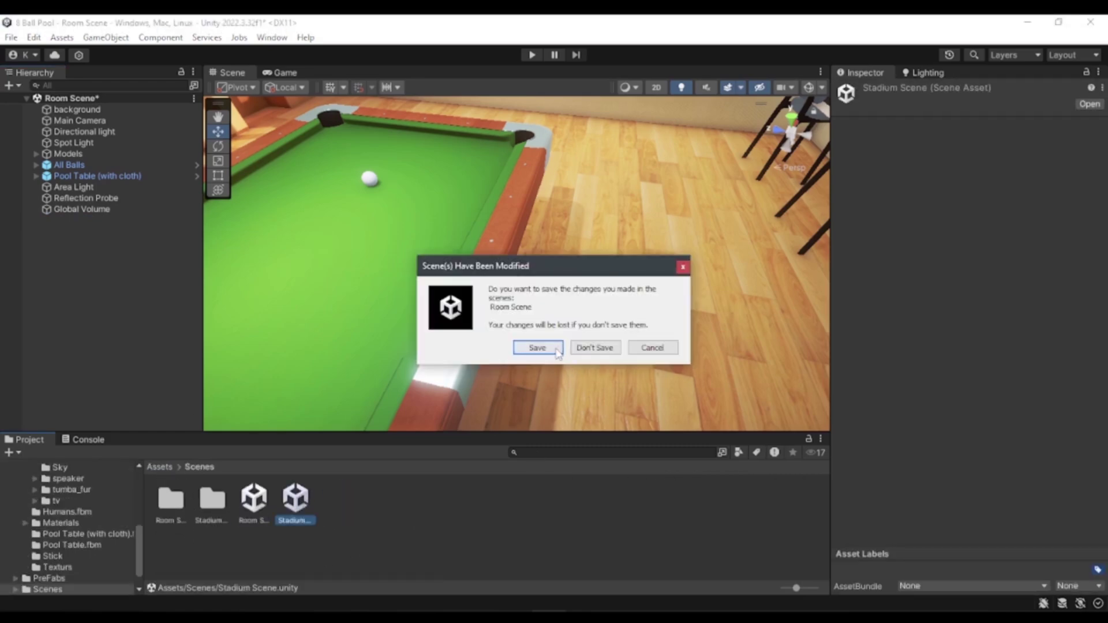
{"action": "left_click", "coordinate": [598, 349]}
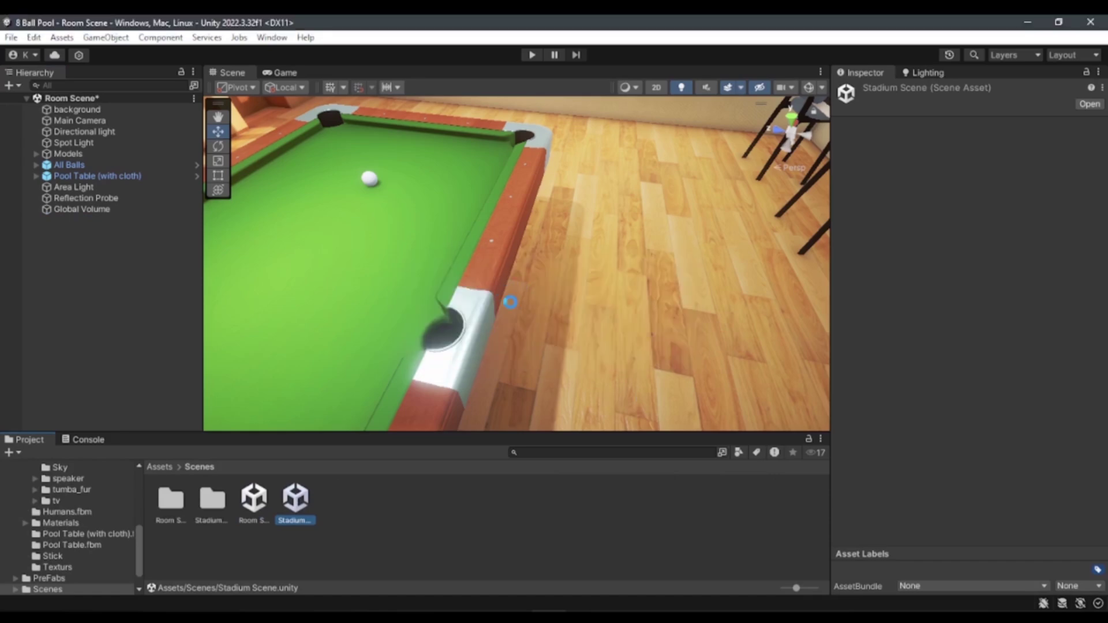
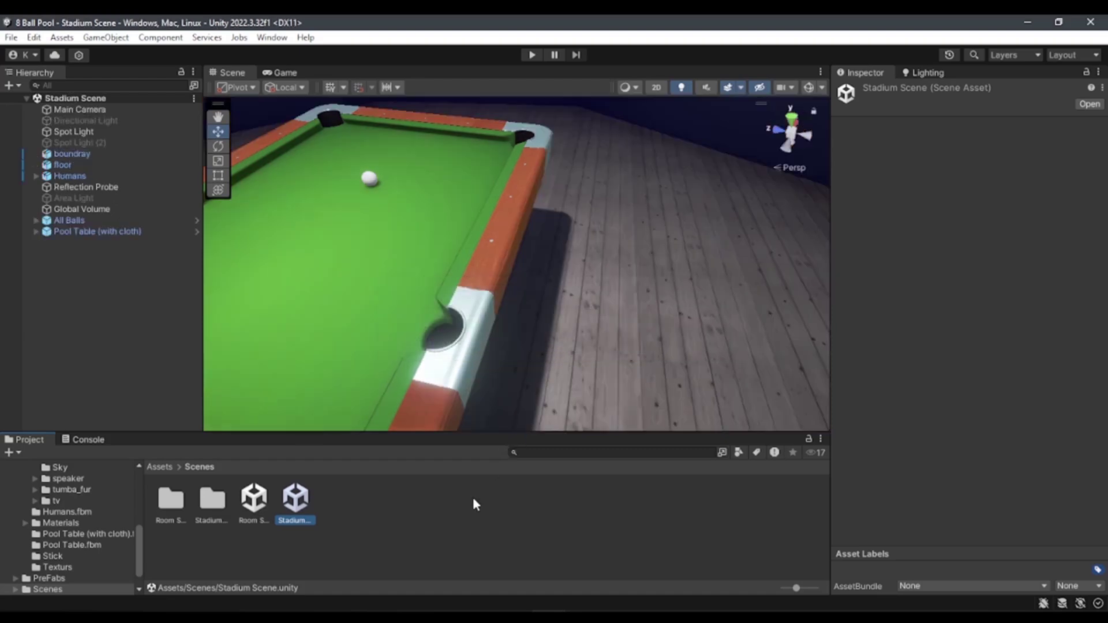
Step: Drag the Stick 1st cue model from Assets > FBX into the scene above the pool table
{"action": "mouse_move", "coordinate": [230, 235]}
{"action": "left_mouse_down", "text": "alt"}
{"action": "mouse_move", "coordinate": [493, 182]}
{"action": "mouse_move", "coordinate": [381, 191]}
{"action": "left_mouse_up", "text": "alt"}
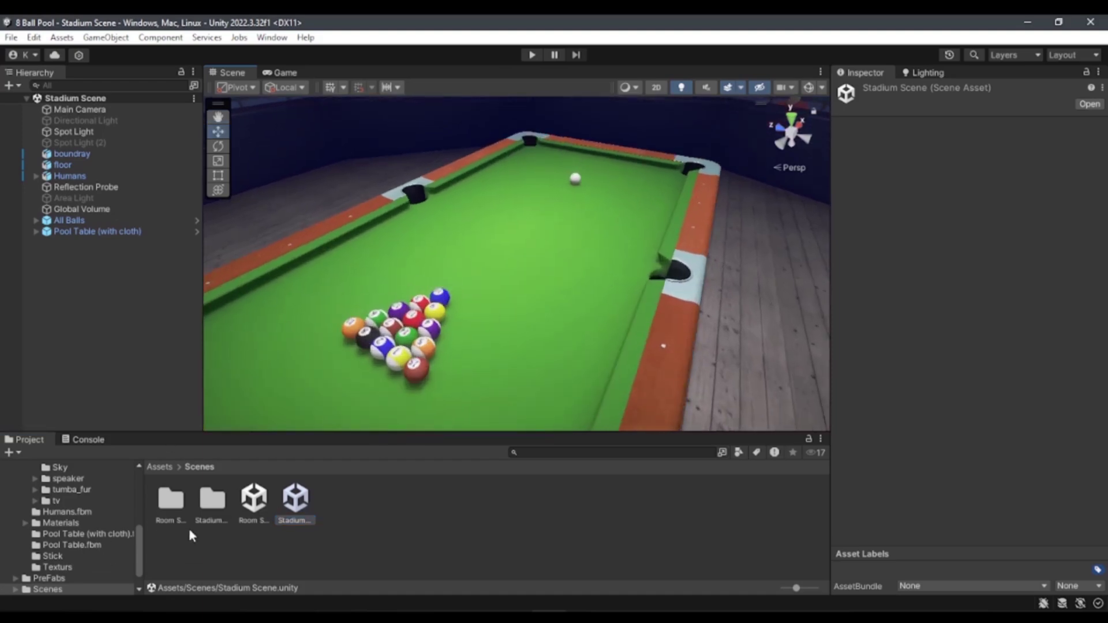
{"action": "left_click", "coordinate": [158, 466]}
{"action": "double_click", "coordinate": [171, 492]}
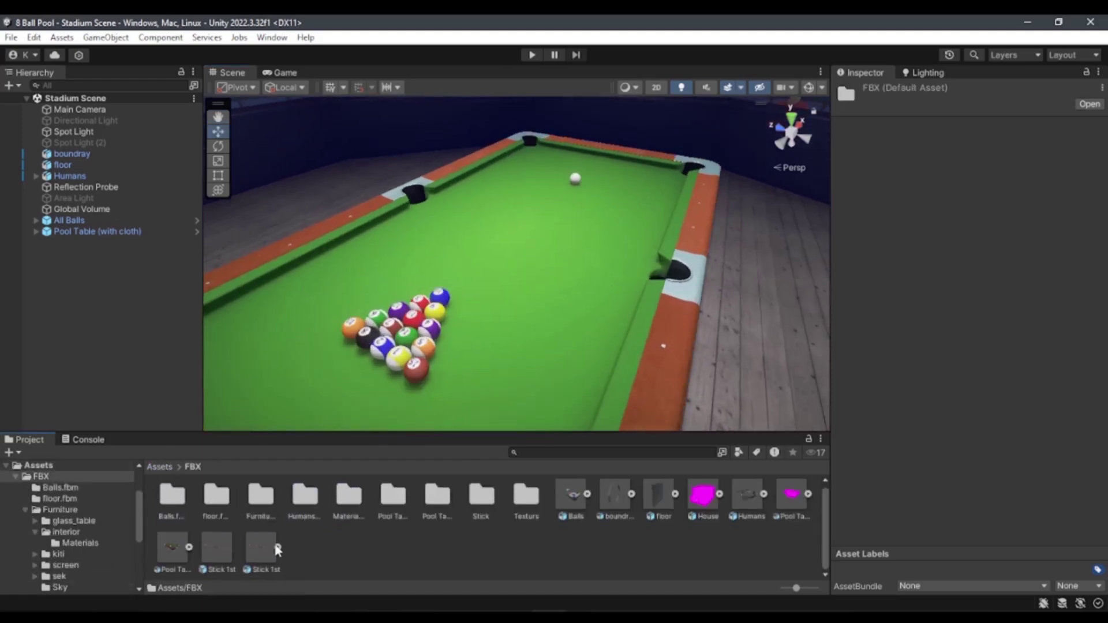
{"action": "left_click", "coordinate": [215, 543]}
{"action": "left_click", "coordinate": [251, 555]}
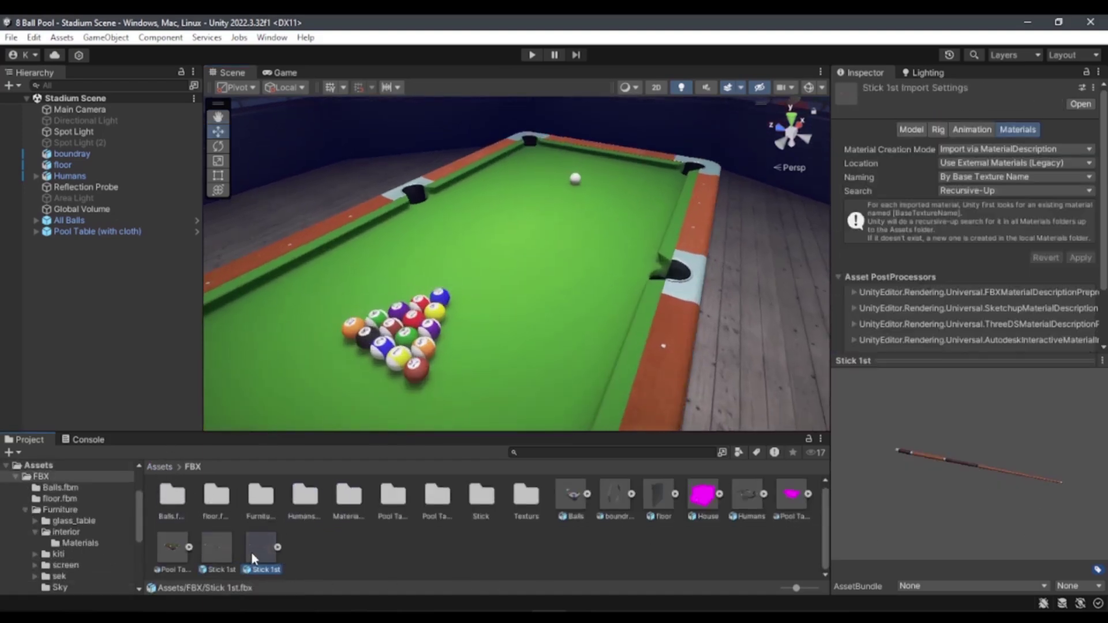
{"action": "left_click_drag", "start_coordinate": [217, 558], "coordinate": [84, 319]}
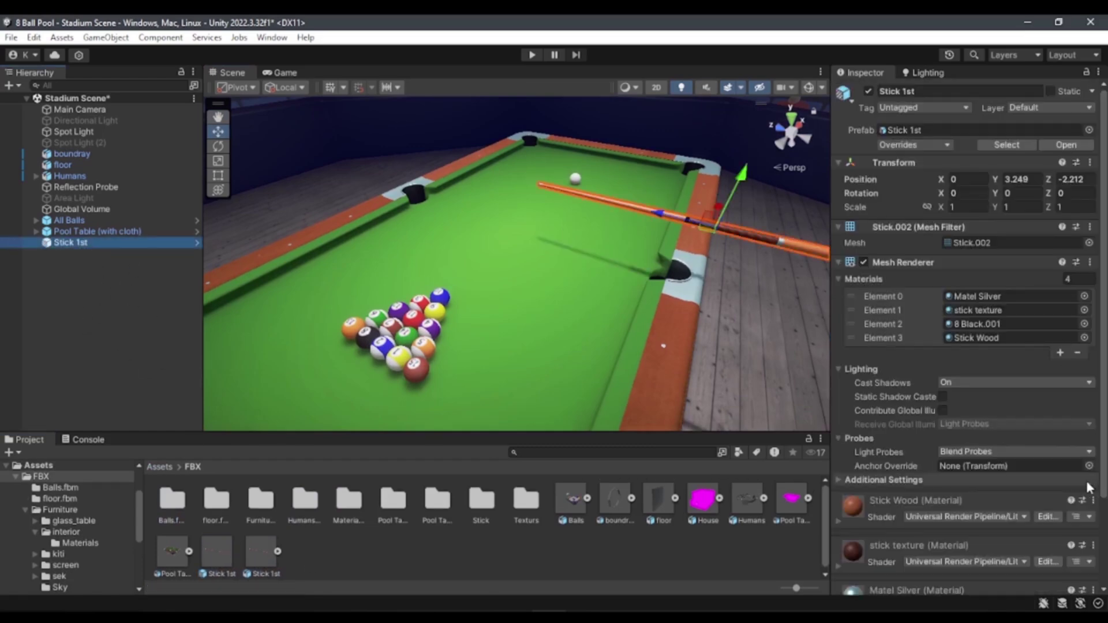
Step: Delete the Stick 1st prefab asset from the FBX folder and confirm the deletion
{"action": "scroll", "coordinate": [1022, 506], "scroll_direction": "down", "scroll_amount": 4}
{"action": "left_click", "coordinate": [346, 581]}
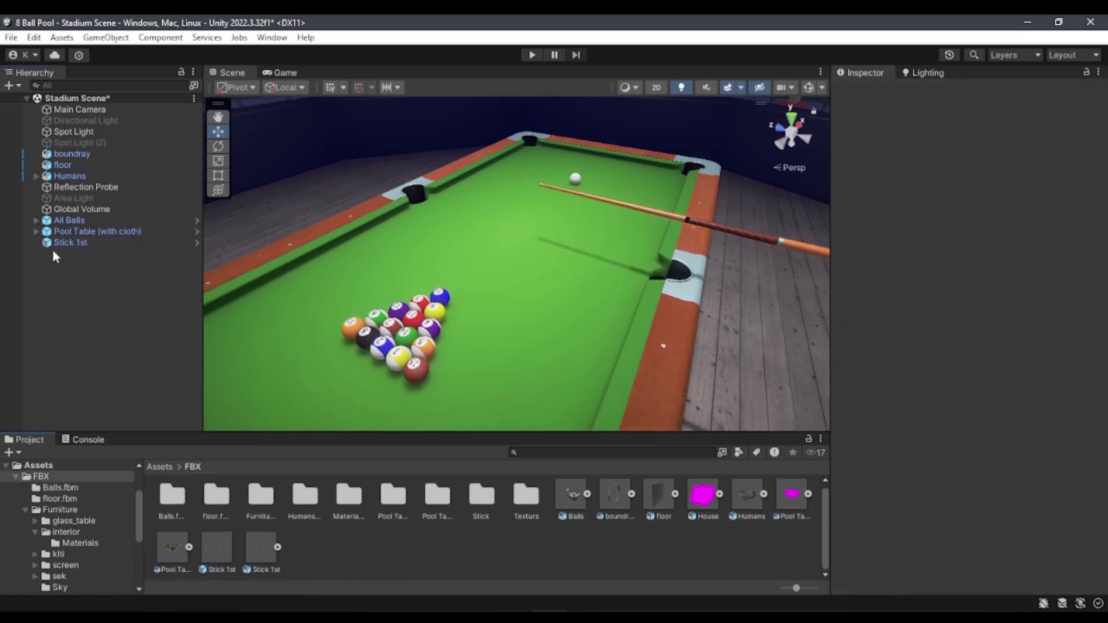
{"action": "left_click", "coordinate": [216, 547]}
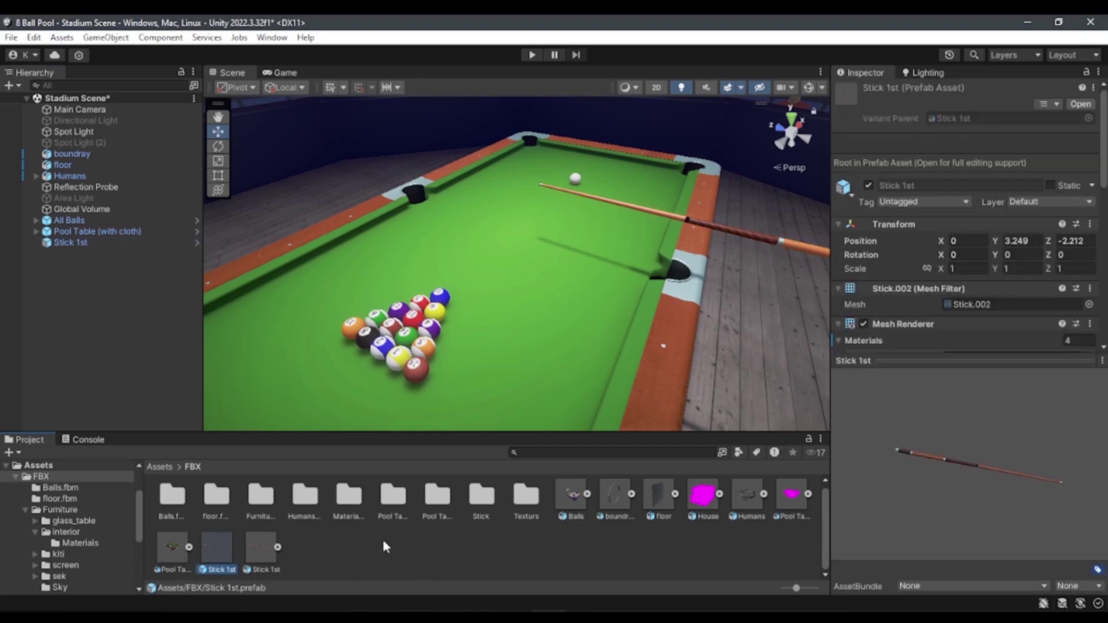
{"action": "left_click", "coordinate": [248, 570]}
{"action": "left_click", "coordinate": [224, 553]}
{"action": "key", "text": "Delete"}
{"action": "left_click", "coordinate": [593, 347]}
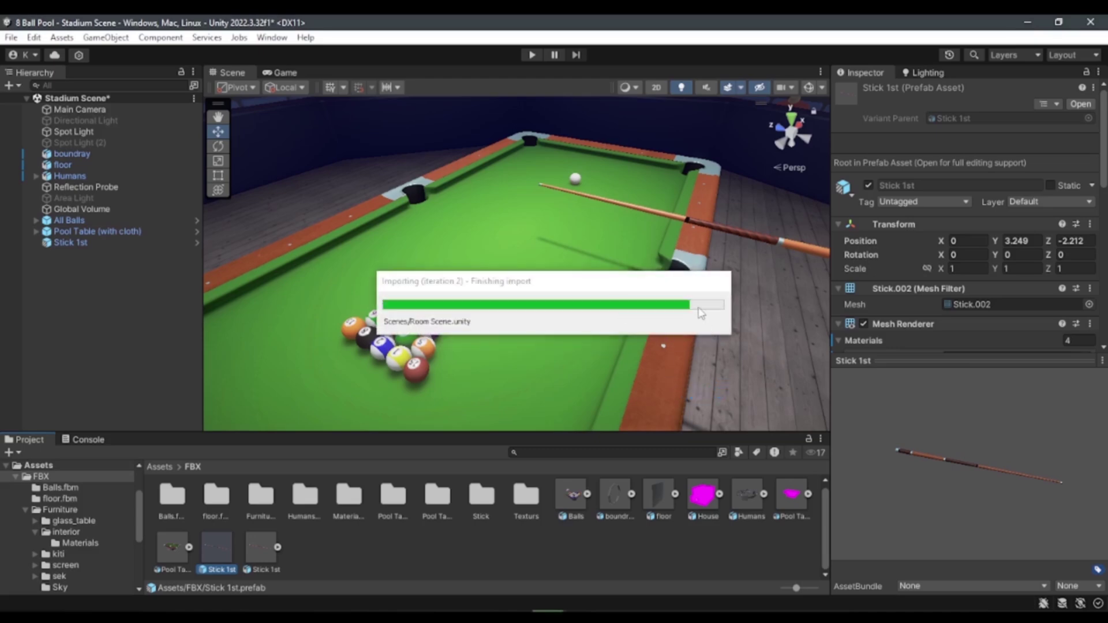
Step: Select the Stick 1st cue and ping its Stick.002 mesh from the Mesh Filter's Mesh field
{"action": "left_click", "coordinate": [82, 243]}
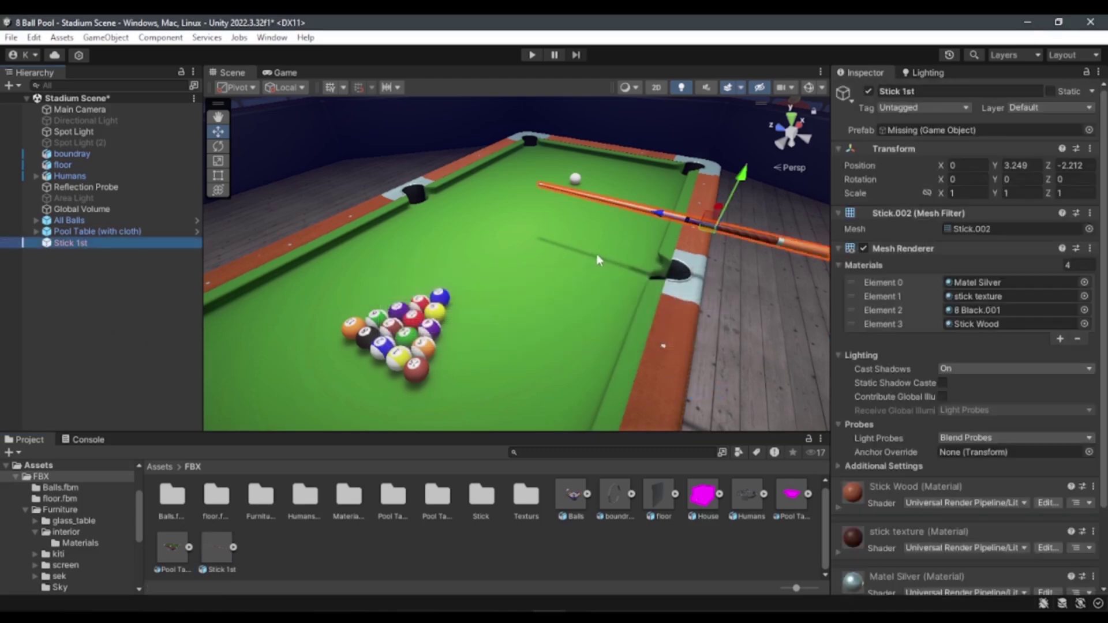
{"action": "left_click", "coordinate": [26, 317]}
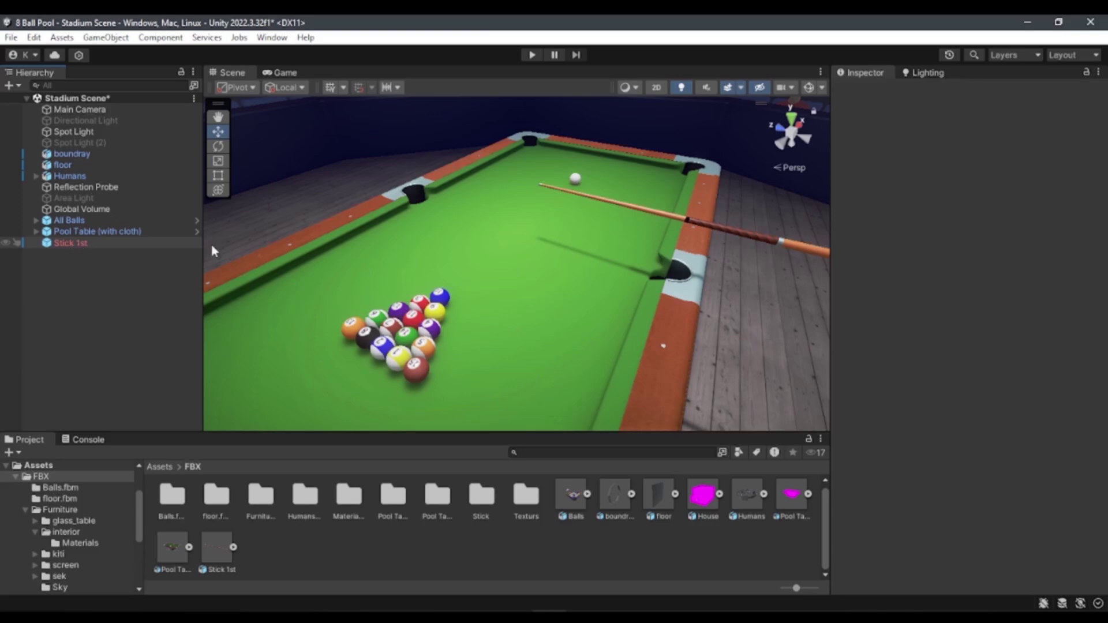
{"action": "left_click_drag", "start_coordinate": [211, 245], "coordinate": [75, 241], "text": "alt"}
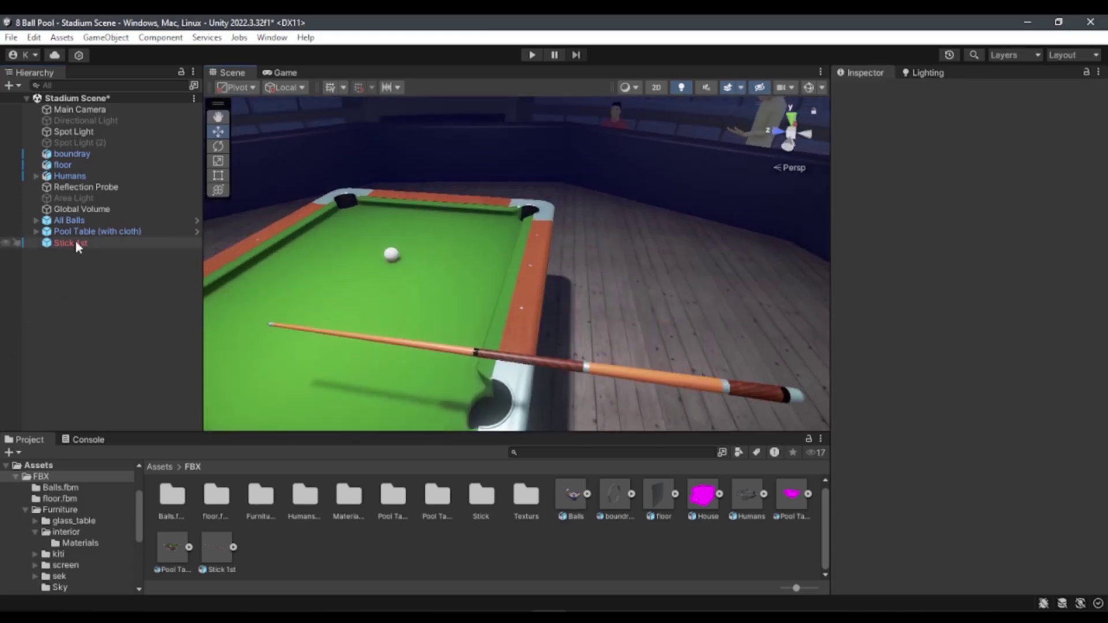
{"action": "left_click", "coordinate": [75, 243]}
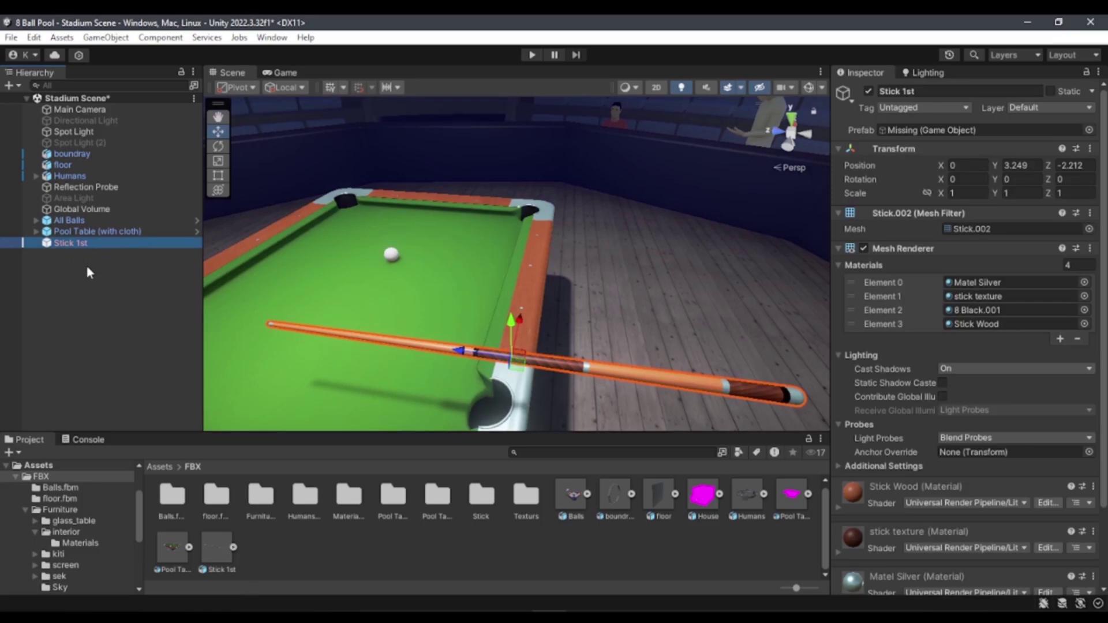
{"action": "left_click_drag", "start_coordinate": [359, 362], "coordinate": [335, 360], "text": "alt"}
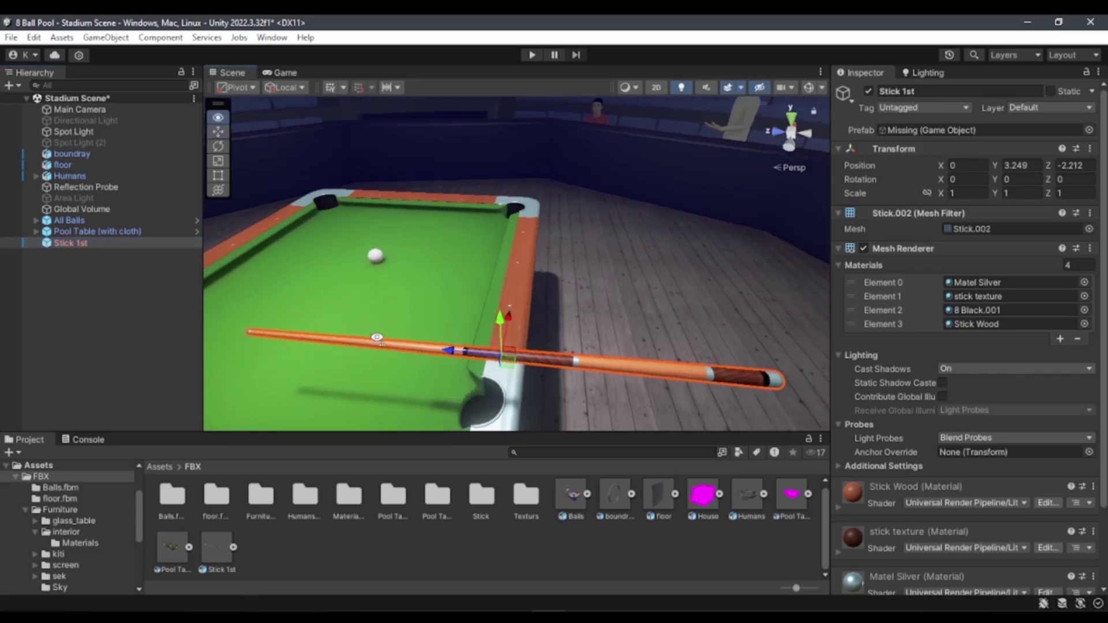
{"action": "left_click", "coordinate": [54, 306]}
{"action": "left_click", "coordinate": [478, 352]}
{"action": "left_click_drag", "start_coordinate": [478, 352], "coordinate": [403, 358], "text": "alt"}
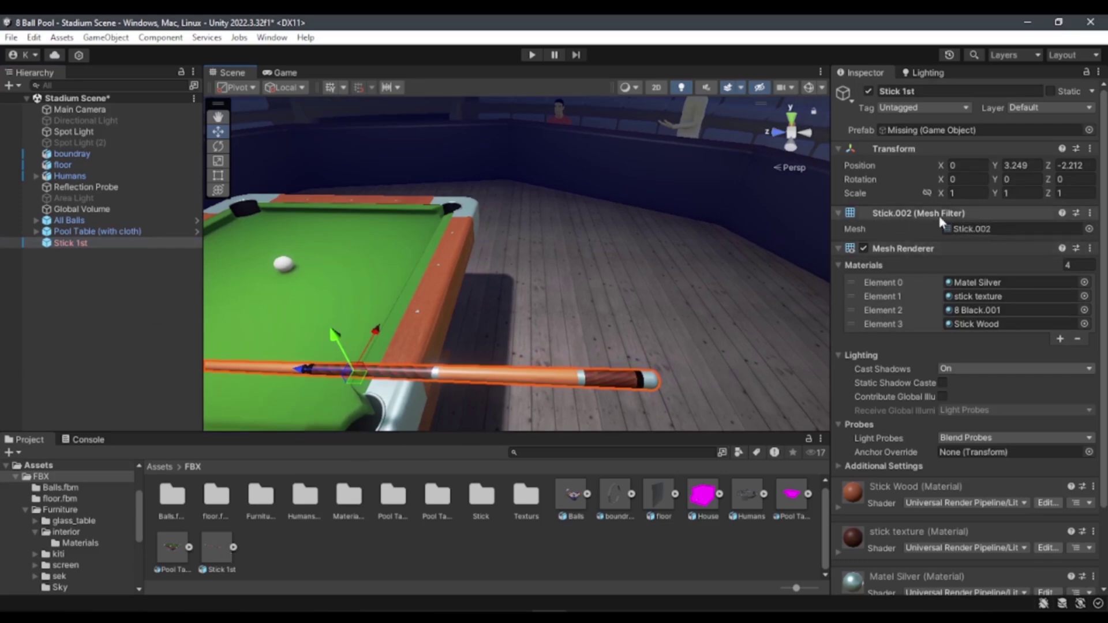
{"action": "left_click", "coordinate": [1002, 228]}
Step: Expand the Stick 1st model asset and preview its Stick.002 mesh sub-asset
{"action": "left_click", "coordinate": [222, 555]}
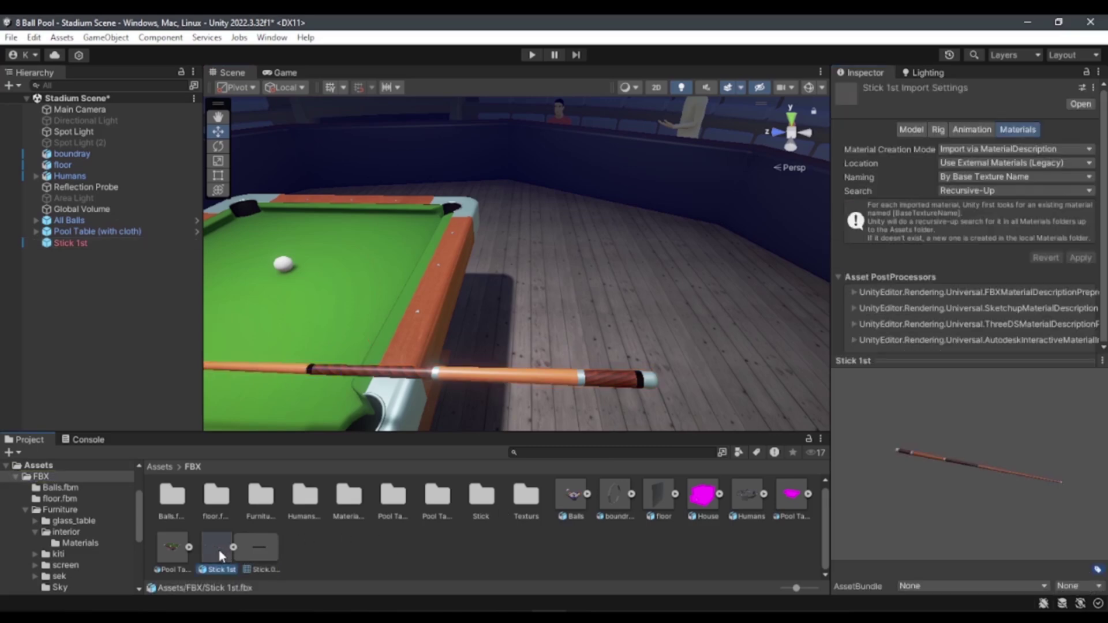
{"action": "left_click", "coordinate": [234, 547]}
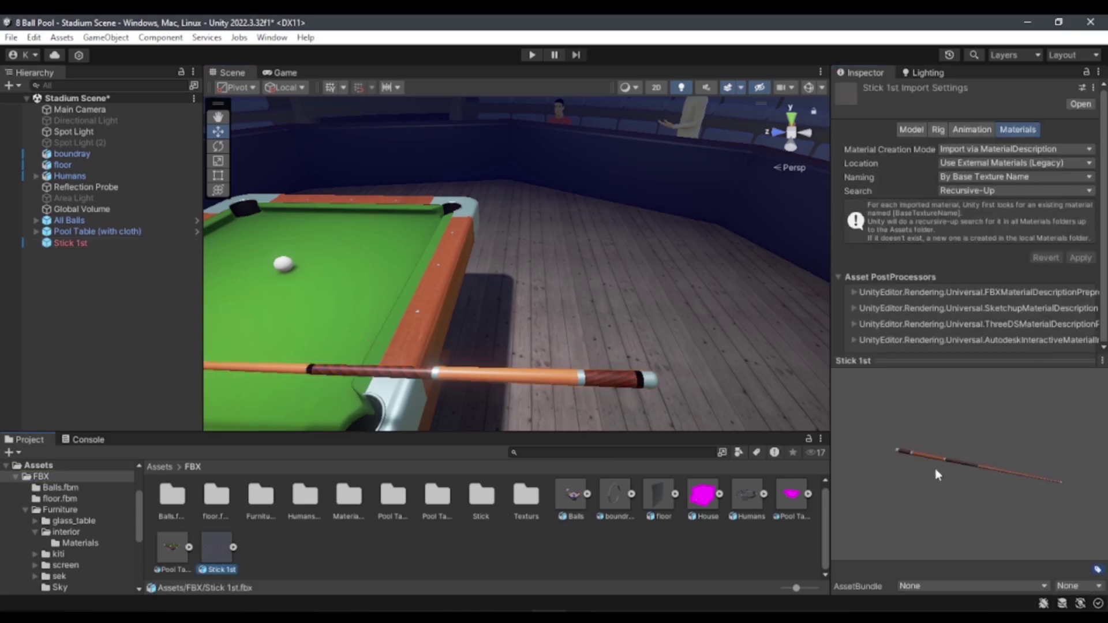
{"action": "left_click_drag", "start_coordinate": [935, 468], "coordinate": [999, 473]}
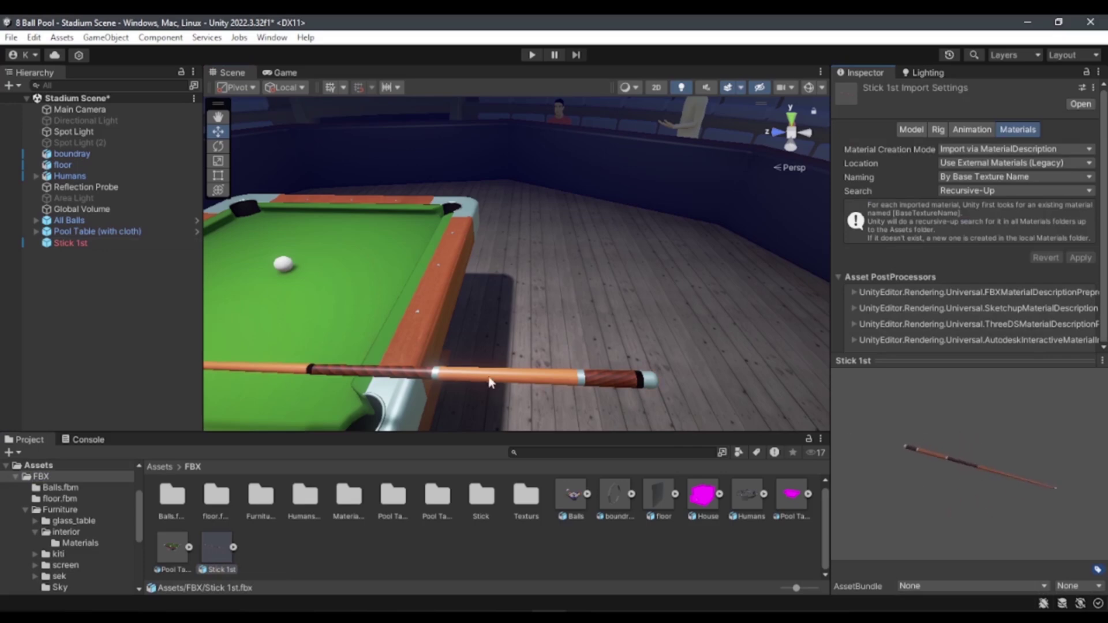
{"action": "left_click", "coordinate": [100, 247]}
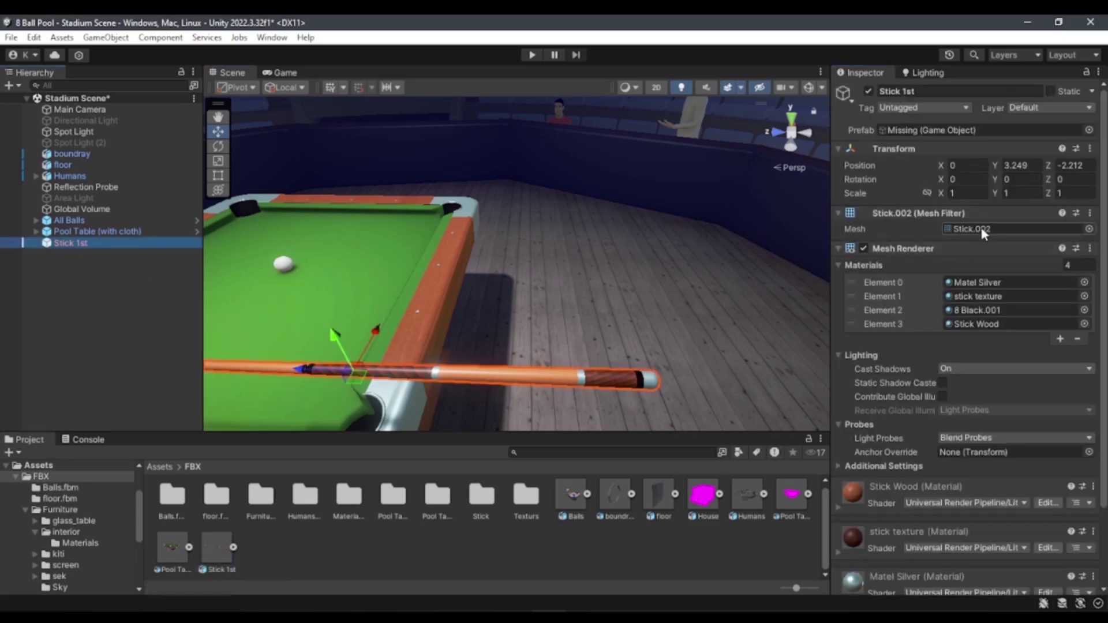
{"action": "left_click", "coordinate": [234, 549]}
{"action": "left_click", "coordinate": [259, 549]}
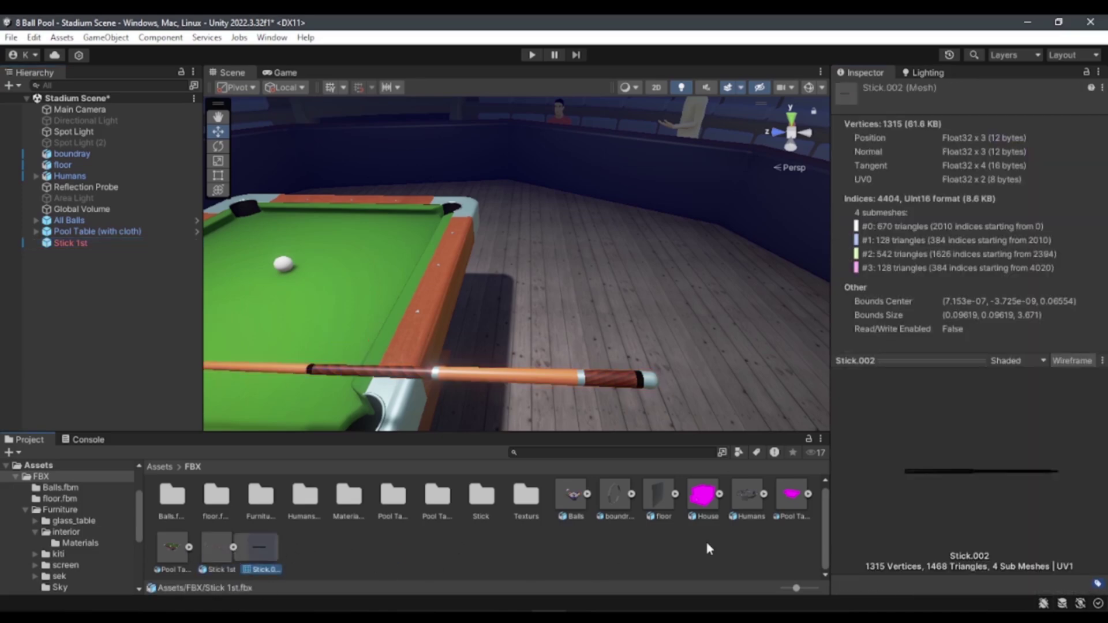
{"action": "left_click_drag", "start_coordinate": [1023, 449], "coordinate": [975, 479]}
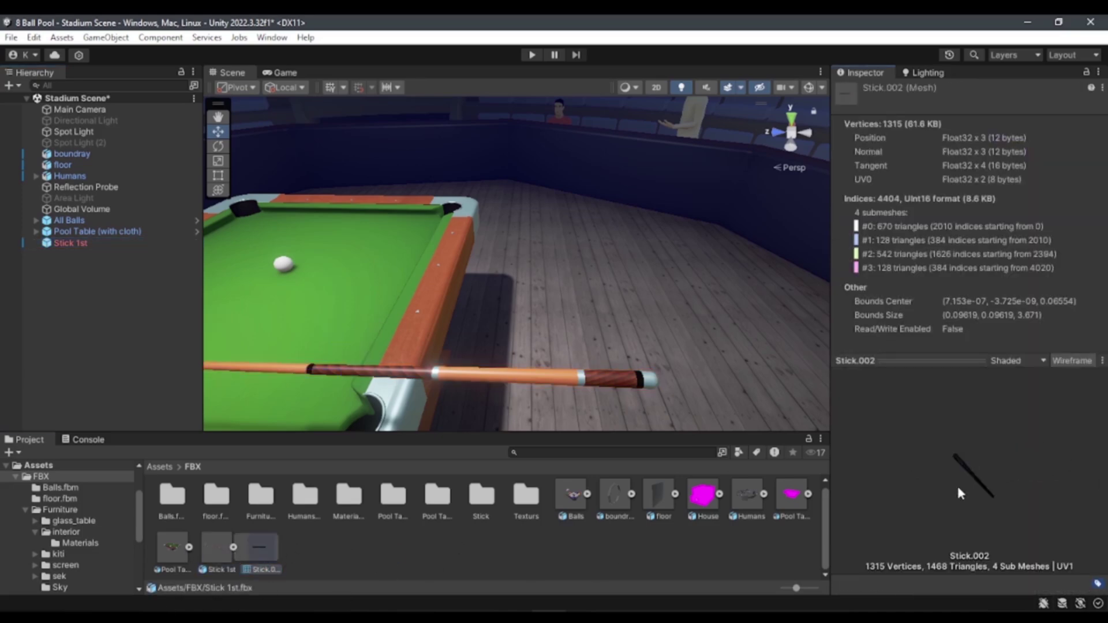
Step: Duplicate the Stick.002 mesh with Ctrl+D into a standalone mesh asset
{"action": "left_click", "coordinate": [366, 562]}
{"action": "left_click", "coordinate": [259, 548]}
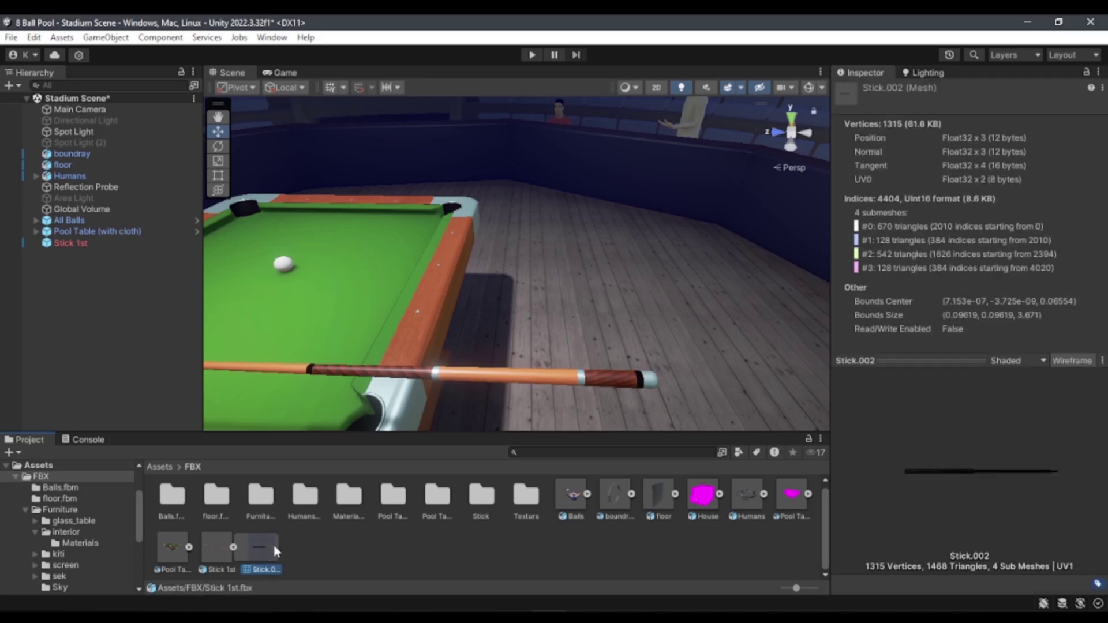
{"action": "key", "text": "ctrl+d"}
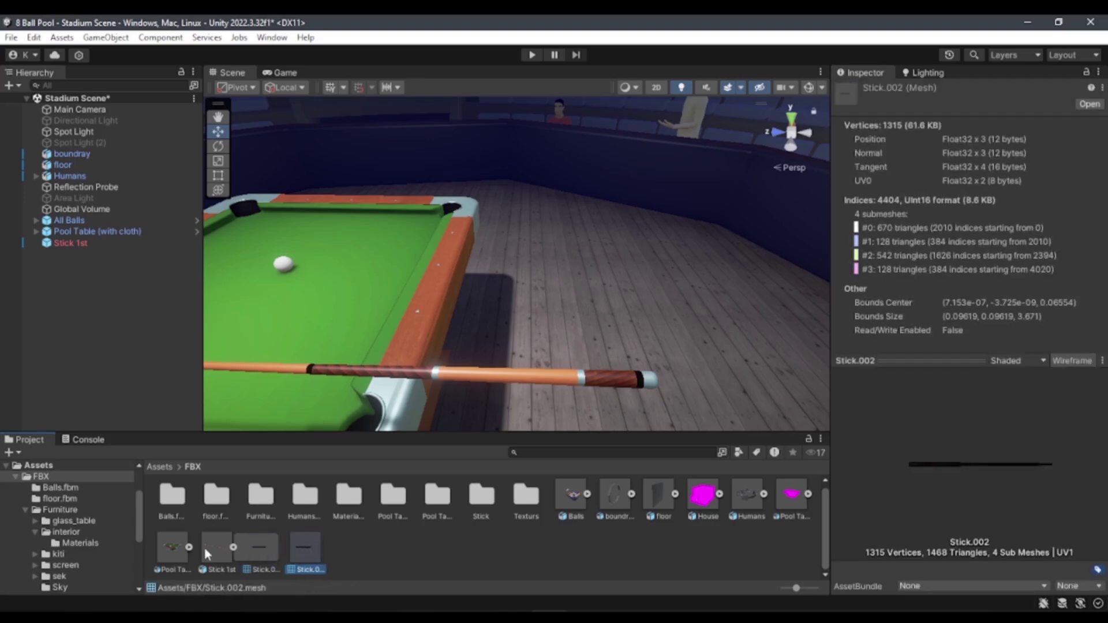
{"action": "key", "text": "Delete"}
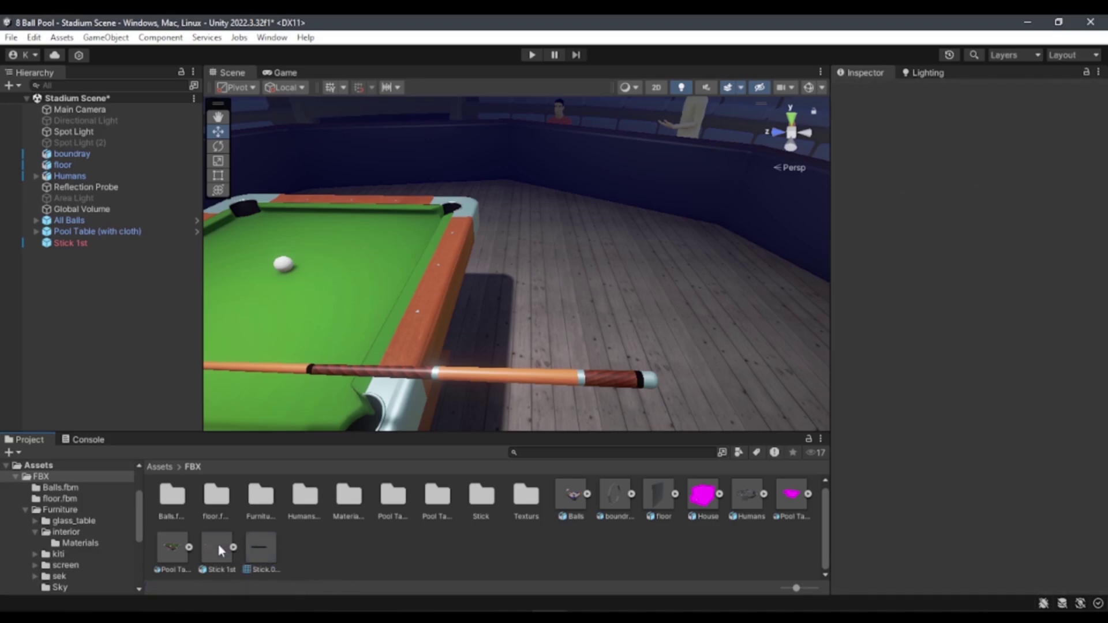
{"action": "left_click", "coordinate": [218, 549]}
{"action": "left_click", "coordinate": [261, 548]}
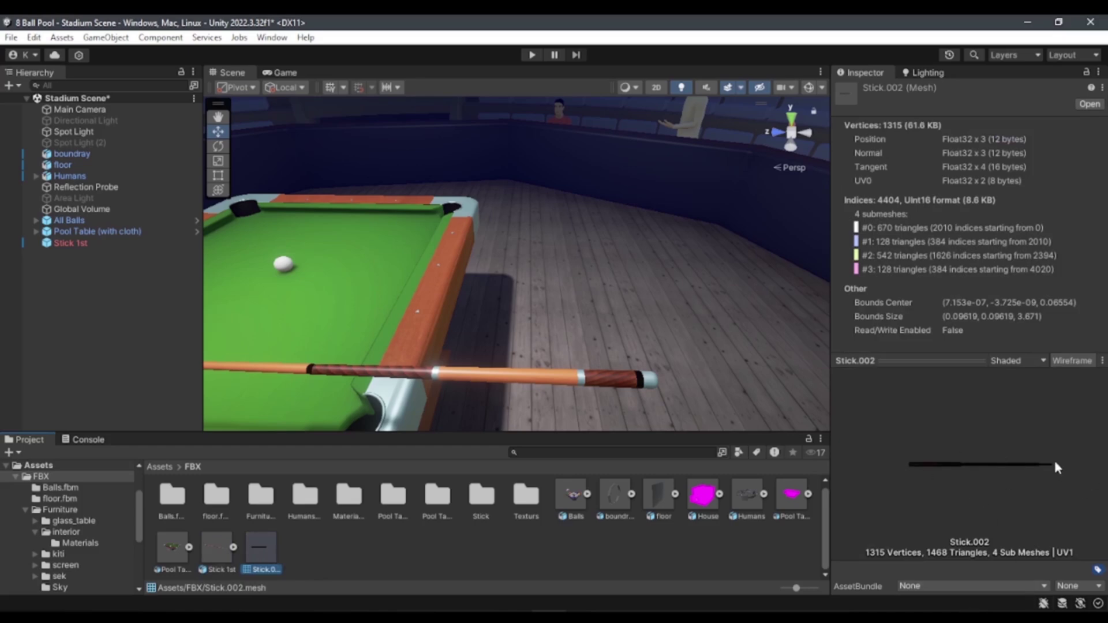
Step: Assign the standalone Stick.002 mesh to the Stick 1st cue's Mesh field
{"action": "left_click", "coordinate": [74, 243]}
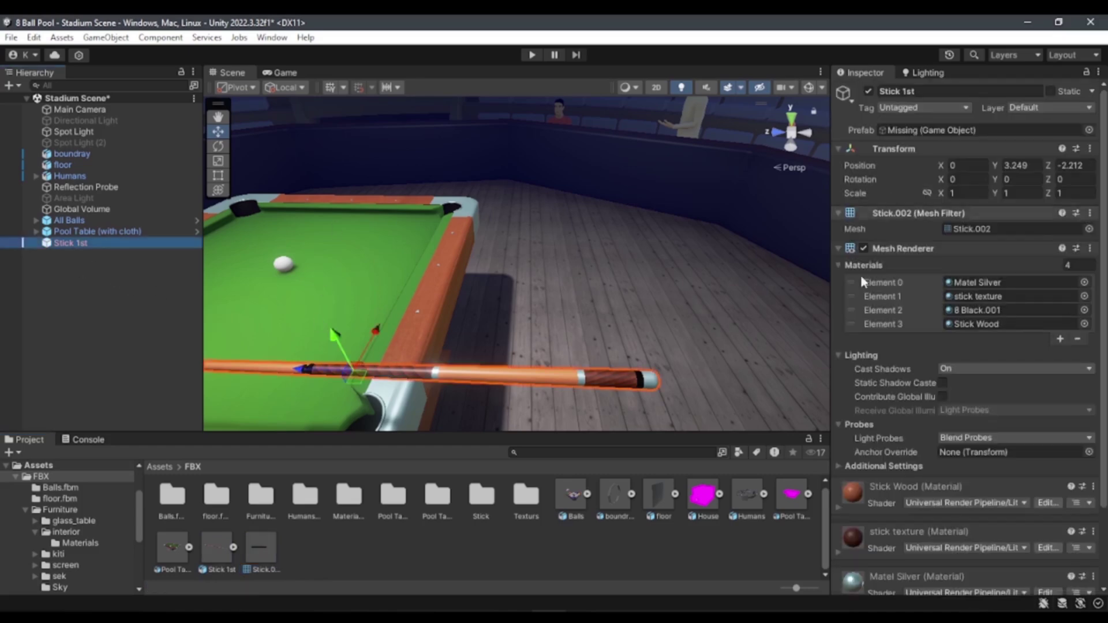
{"action": "left_click_drag", "start_coordinate": [267, 549], "coordinate": [981, 229]}
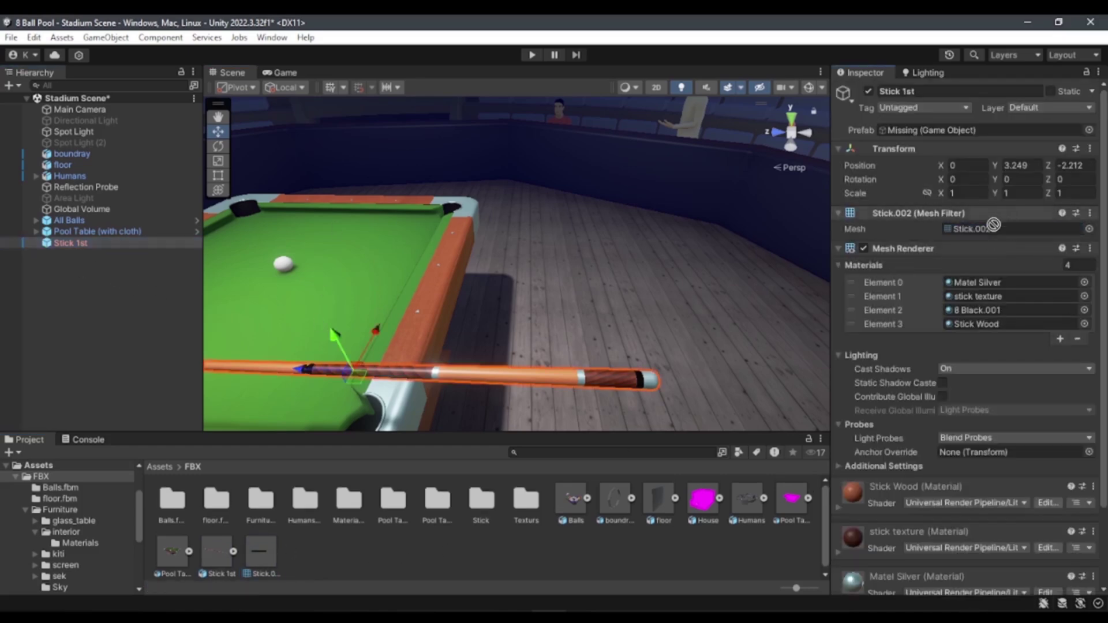
{"action": "left_click", "coordinate": [269, 553]}
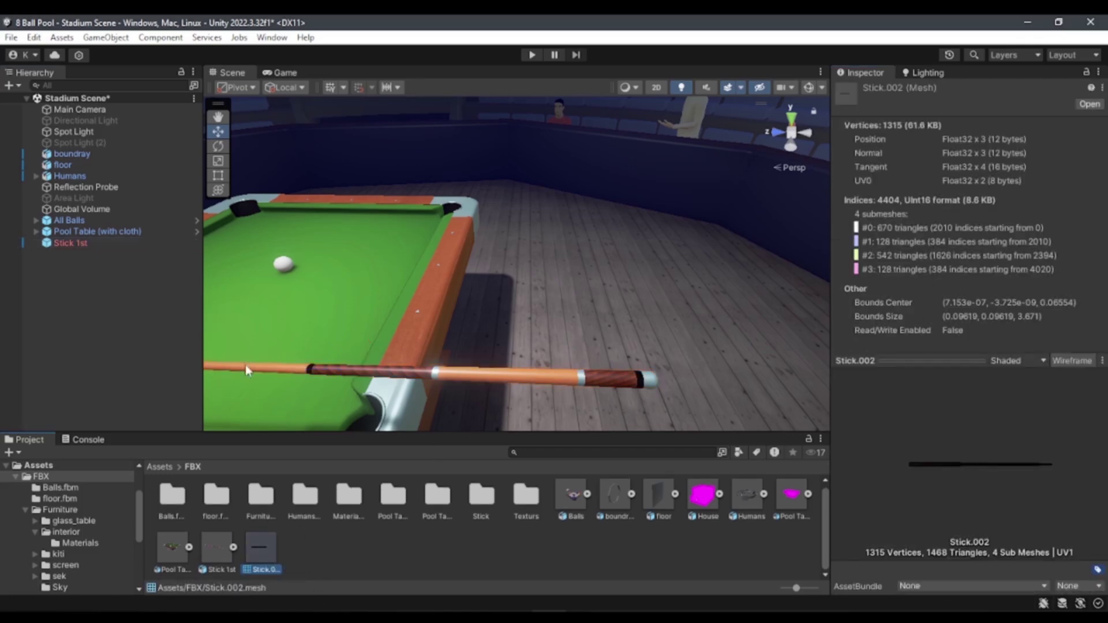
{"action": "left_click", "coordinate": [79, 231]}
{"action": "left_click", "coordinate": [79, 242]}
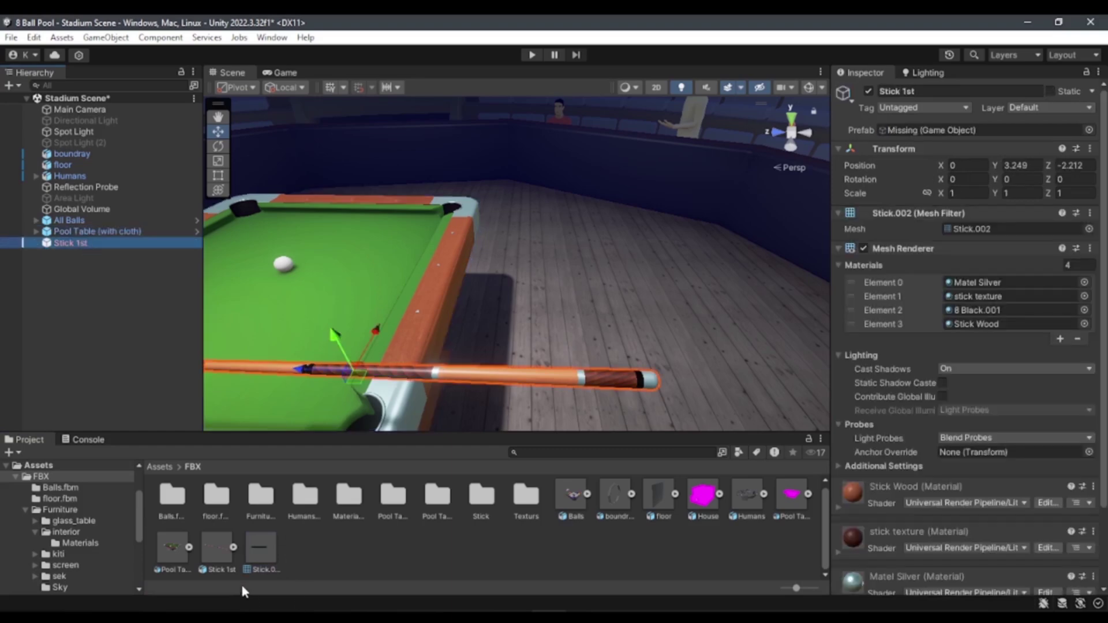
{"action": "left_click", "coordinate": [222, 549]}
{"action": "left_click", "coordinate": [233, 547]}
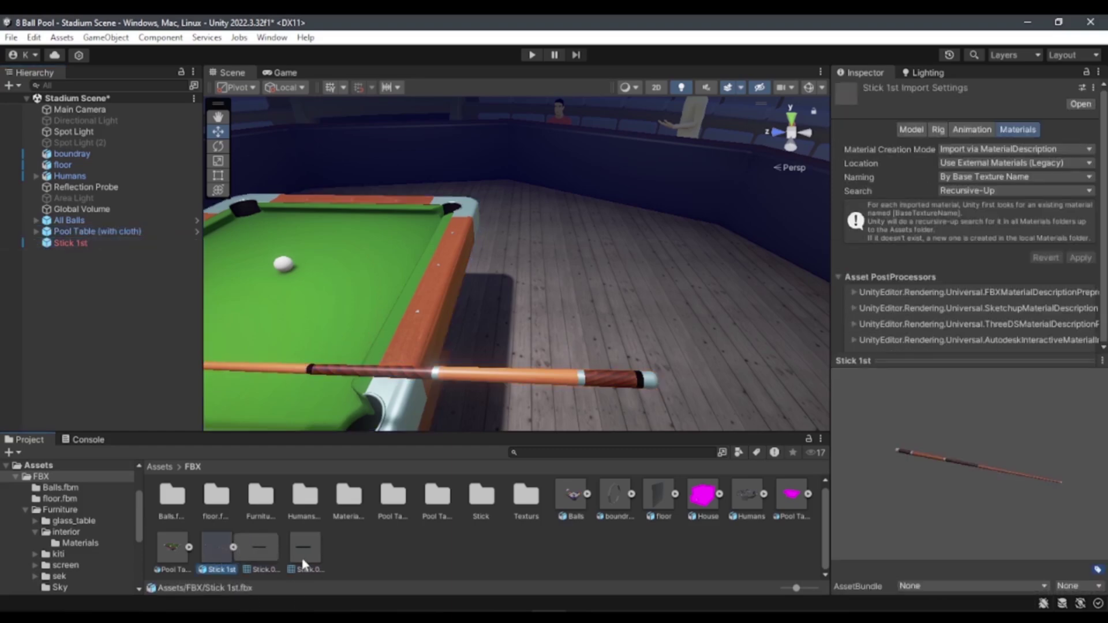
Step: Delete the standalone Stick.002 mesh asset and confirm the deletion
{"action": "left_click", "coordinate": [234, 548]}
{"action": "left_click", "coordinate": [259, 549]}
{"action": "key", "text": "Delete"}
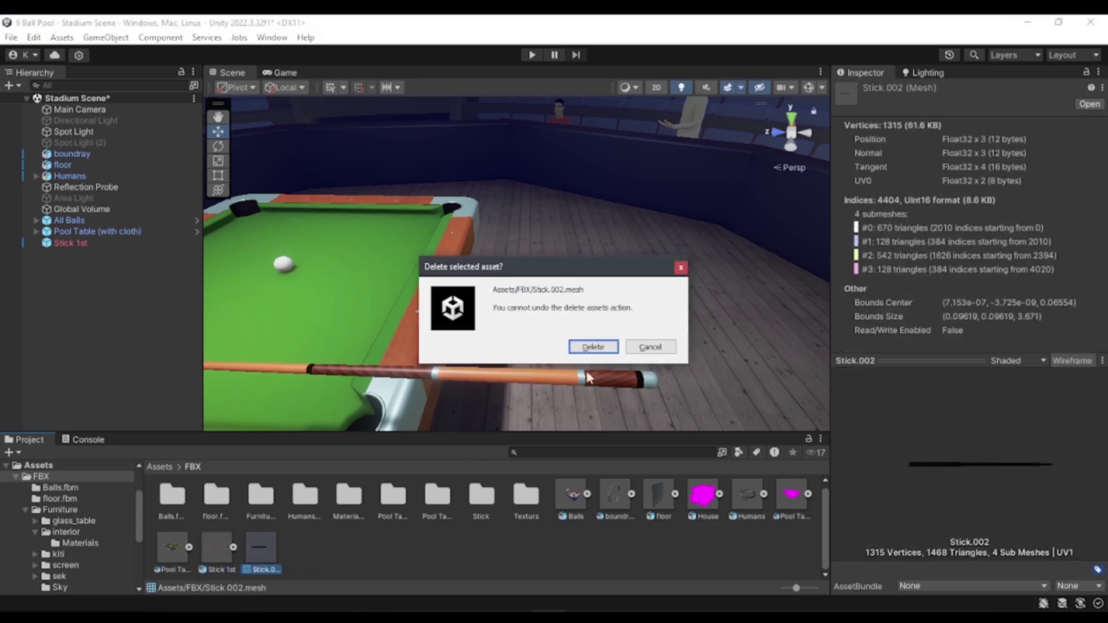
{"action": "left_click", "coordinate": [594, 347]}
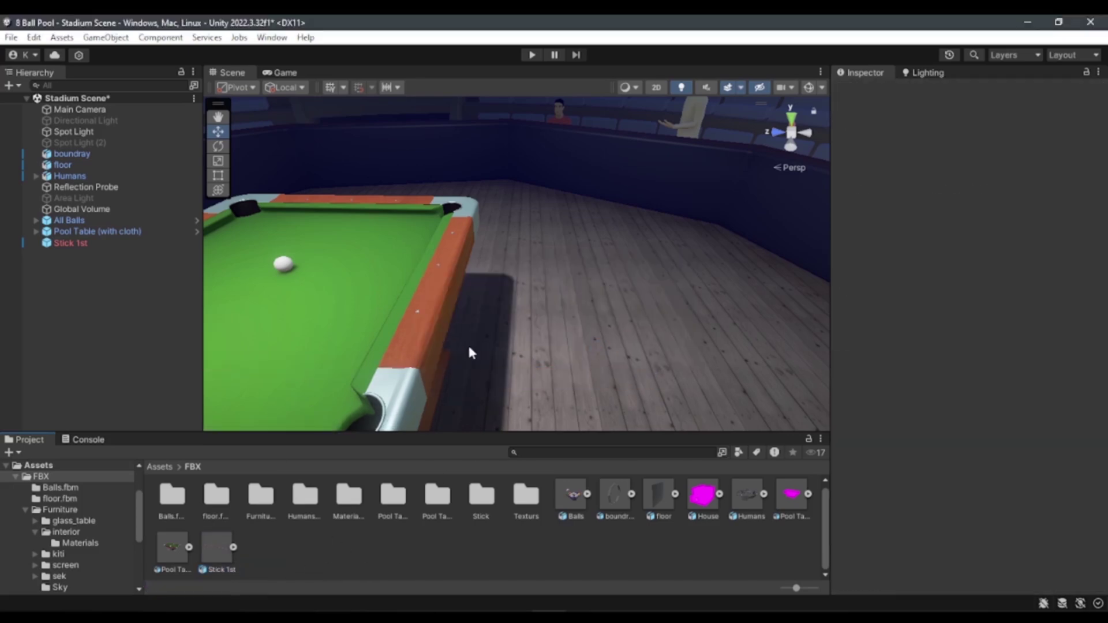
Step: Assign the Stick 1st model's Stick.002 mesh to the Stick 1st object's Mesh Filter
{"action": "left_click", "coordinate": [106, 242]}
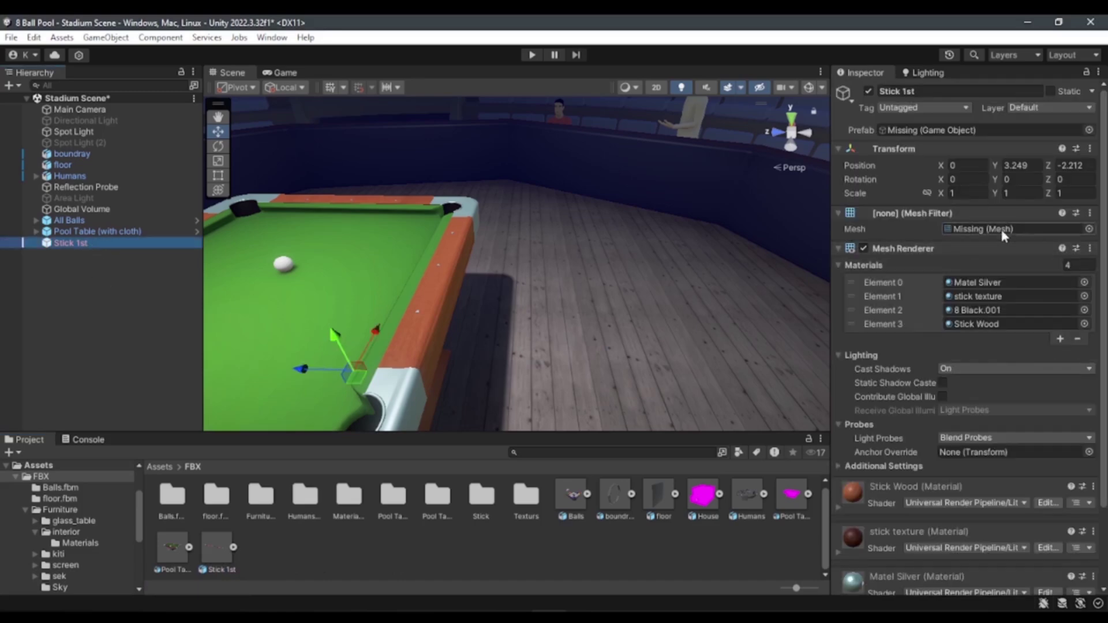
{"action": "left_click", "coordinate": [233, 547]}
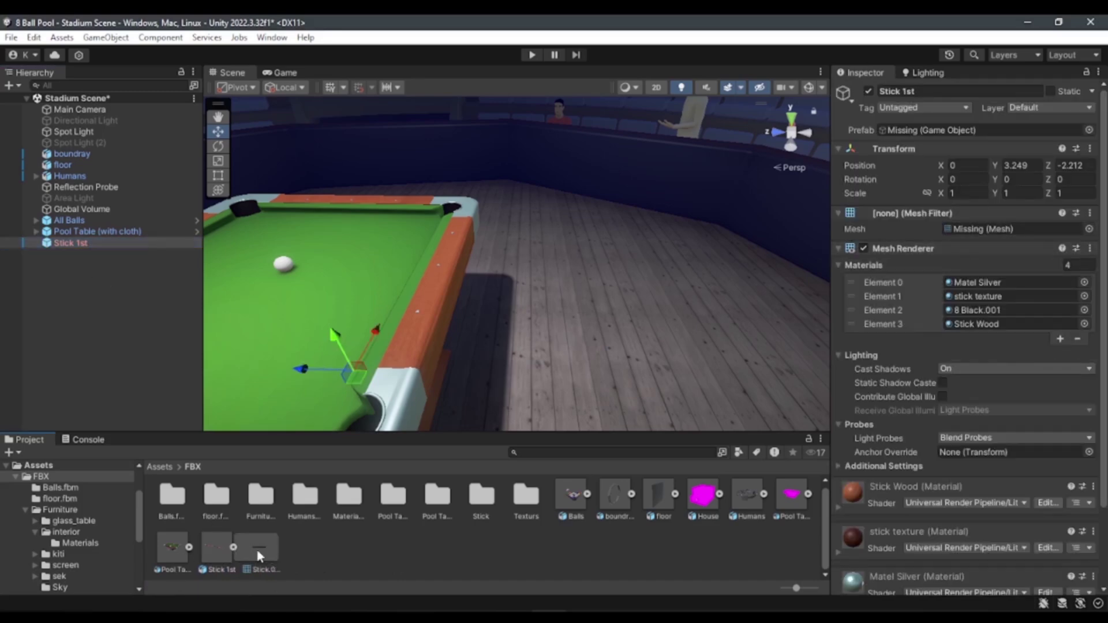
{"action": "left_click_drag", "start_coordinate": [258, 556], "coordinate": [1010, 228]}
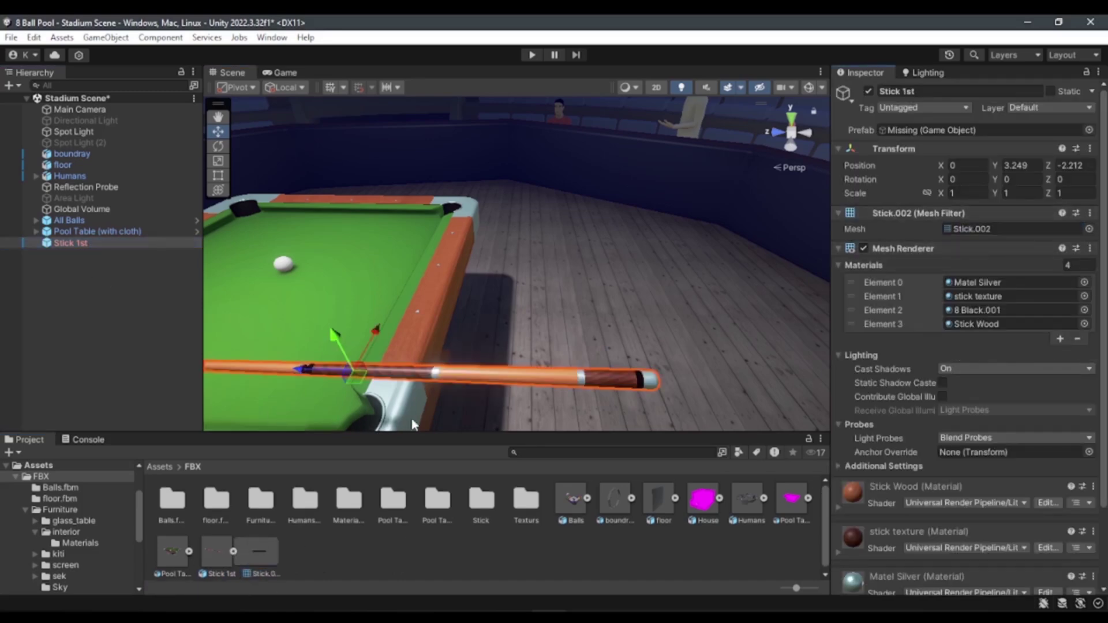
{"action": "left_click", "coordinate": [75, 297]}
{"action": "mouse_move", "coordinate": [494, 317]}
{"action": "left_mouse_down", "text": "alt"}
{"action": "mouse_move", "coordinate": [350, 297]}
{"action": "mouse_move", "coordinate": [669, 312]}
{"action": "mouse_move", "coordinate": [571, 296]}
{"action": "left_mouse_up", "text": "alt"}
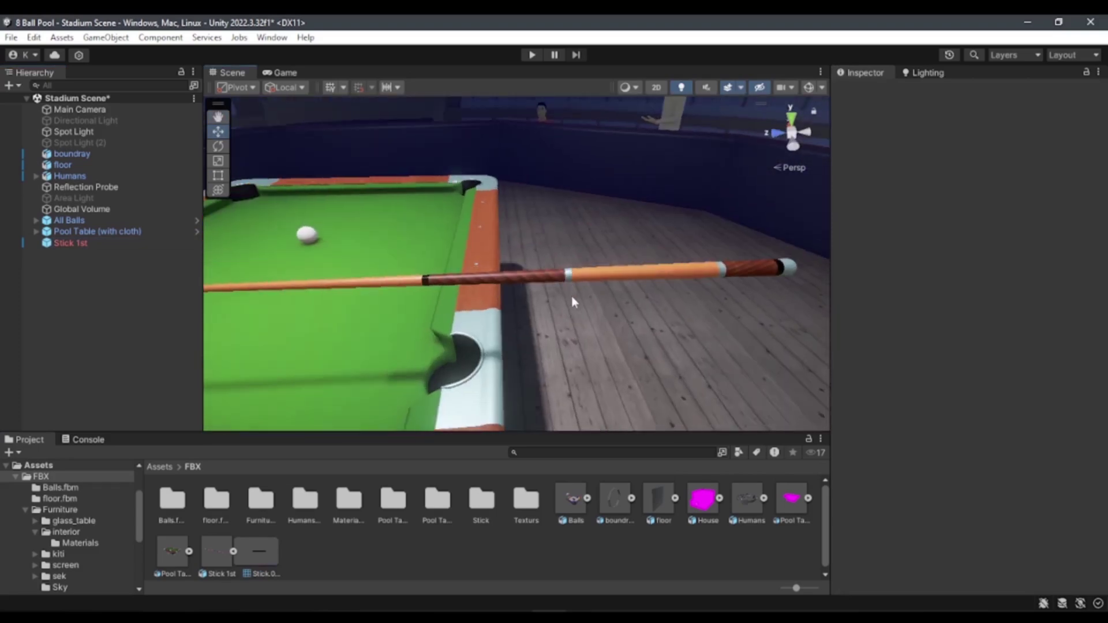
Step: Unpack Stick 1st with Prefab > Unpack and recheck its components in the Inspector
{"action": "left_click", "coordinate": [571, 284]}
{"action": "left_click", "coordinate": [583, 276]}
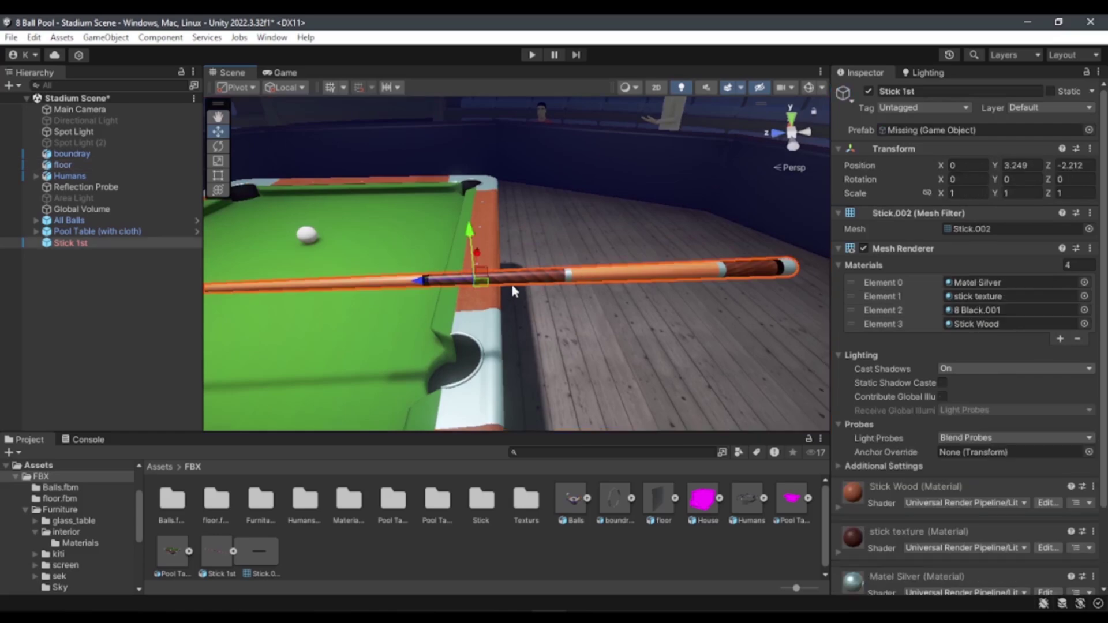
{"action": "left_click_drag", "start_coordinate": [645, 337], "coordinate": [428, 284], "text": "alt"}
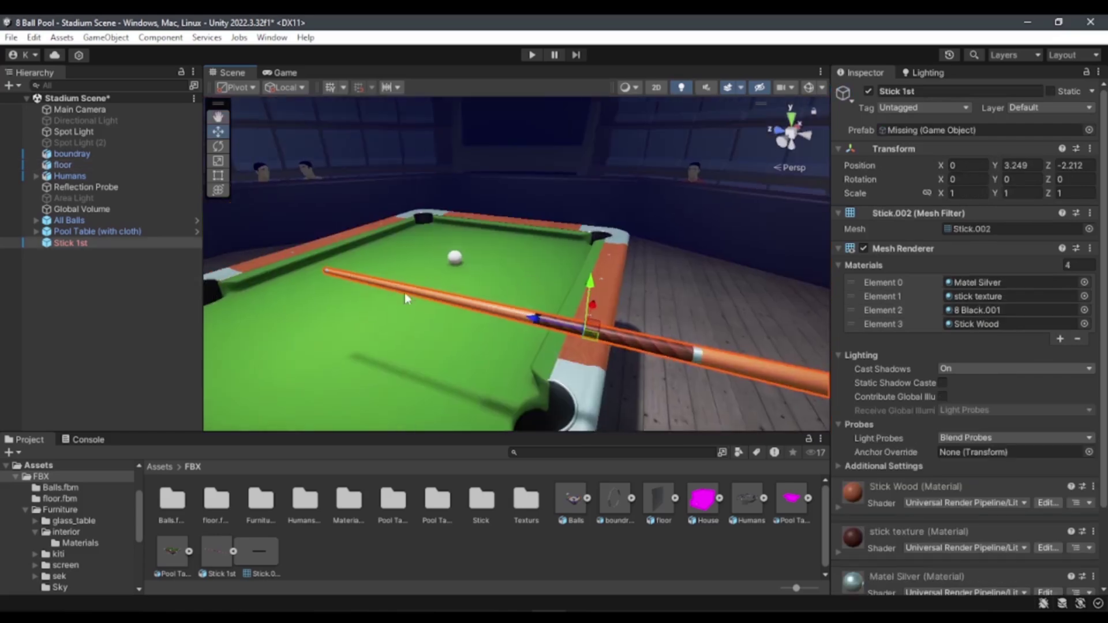
{"action": "left_click", "coordinate": [81, 245]}
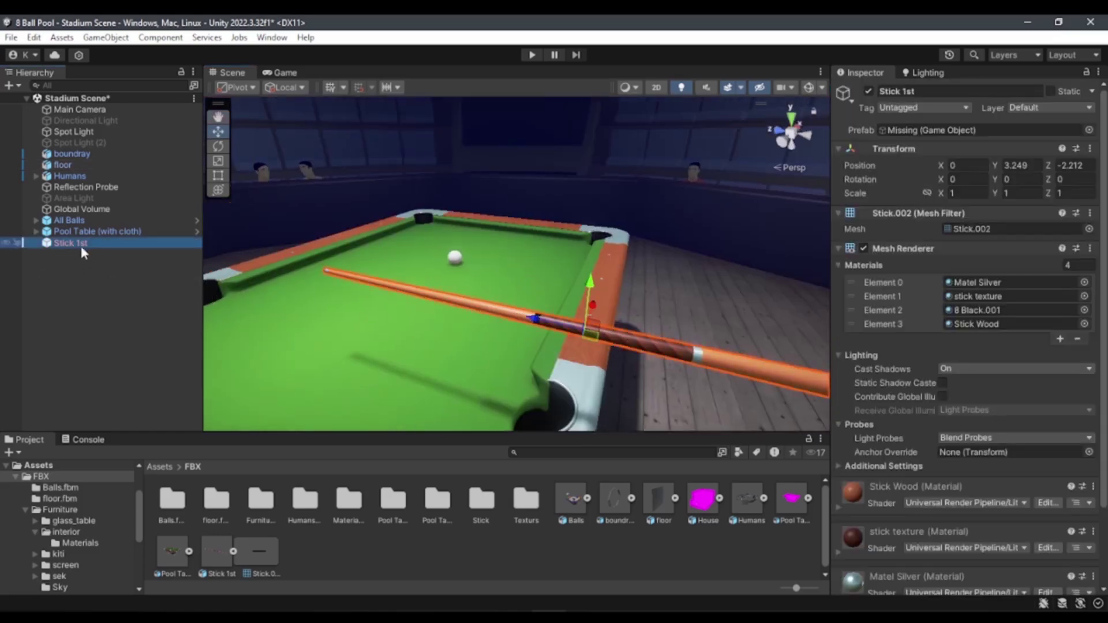
{"action": "right_click", "coordinate": [79, 246]}
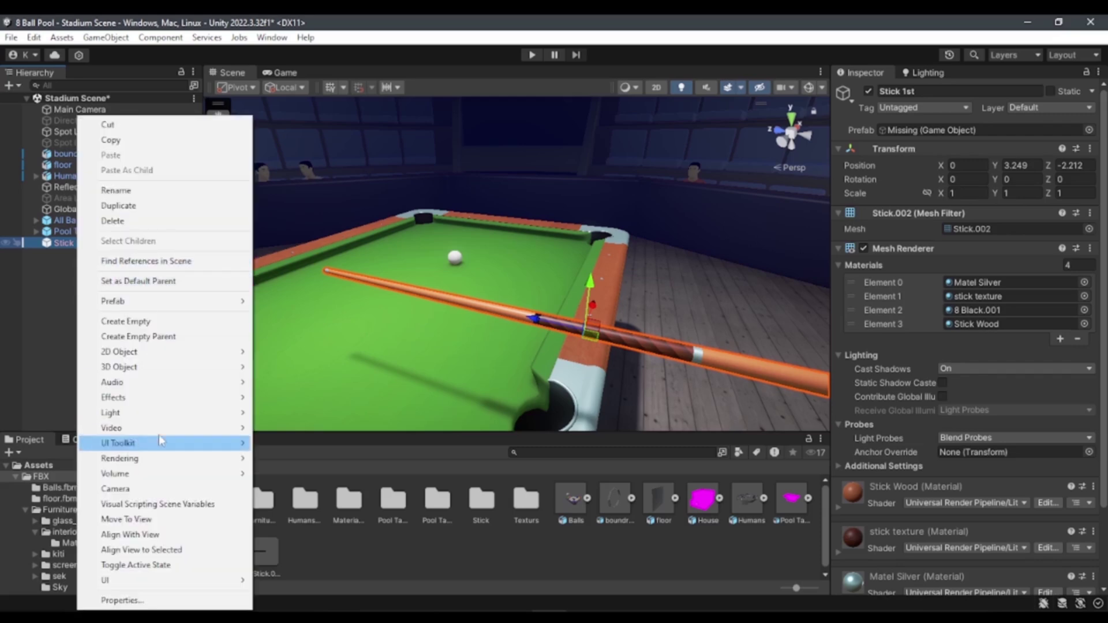
{"action": "mouse_move", "coordinate": [140, 386]}
{"action": "mouse_move", "coordinate": [136, 303]}
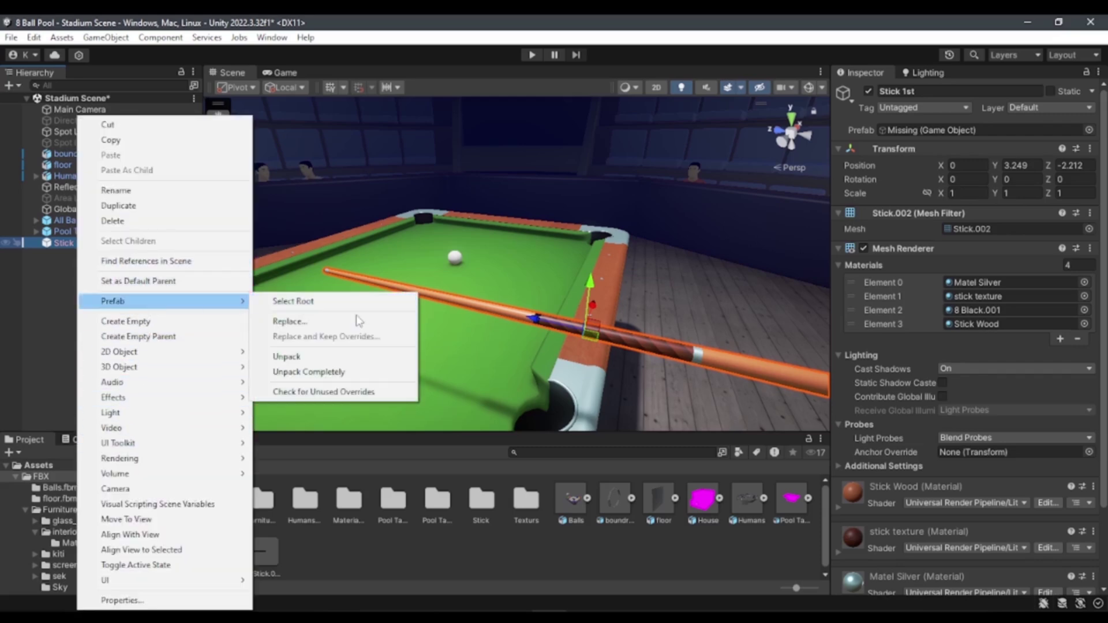
{"action": "left_click", "coordinate": [314, 359]}
{"action": "left_click", "coordinate": [73, 324]}
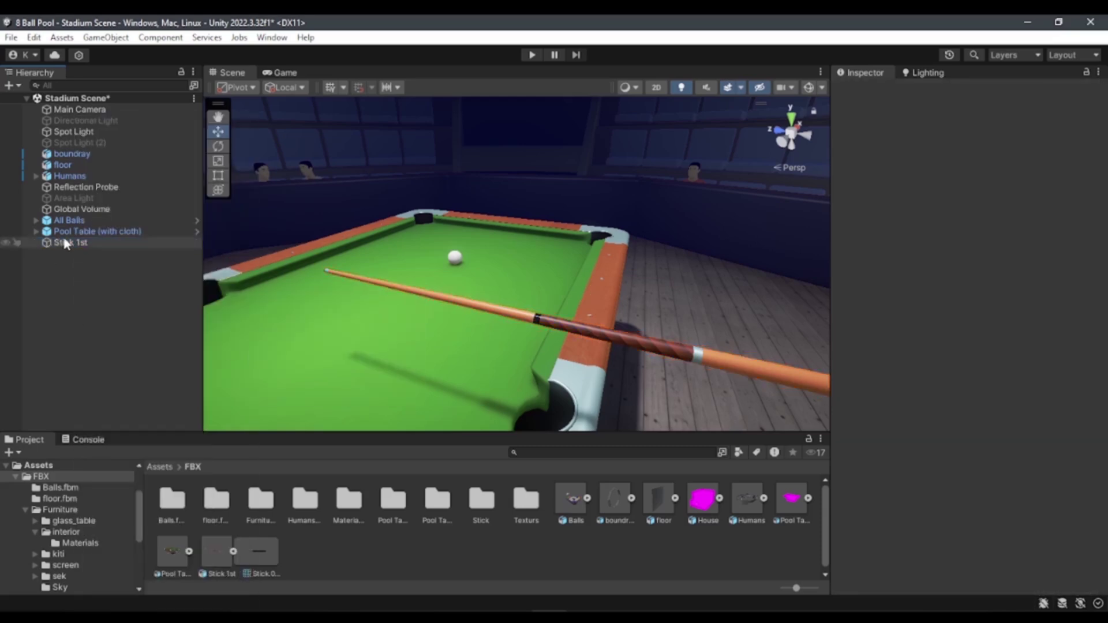
{"action": "left_click", "coordinate": [66, 244]}
{"action": "scroll", "coordinate": [992, 255], "scroll_direction": "down", "scroll_amount": 3}
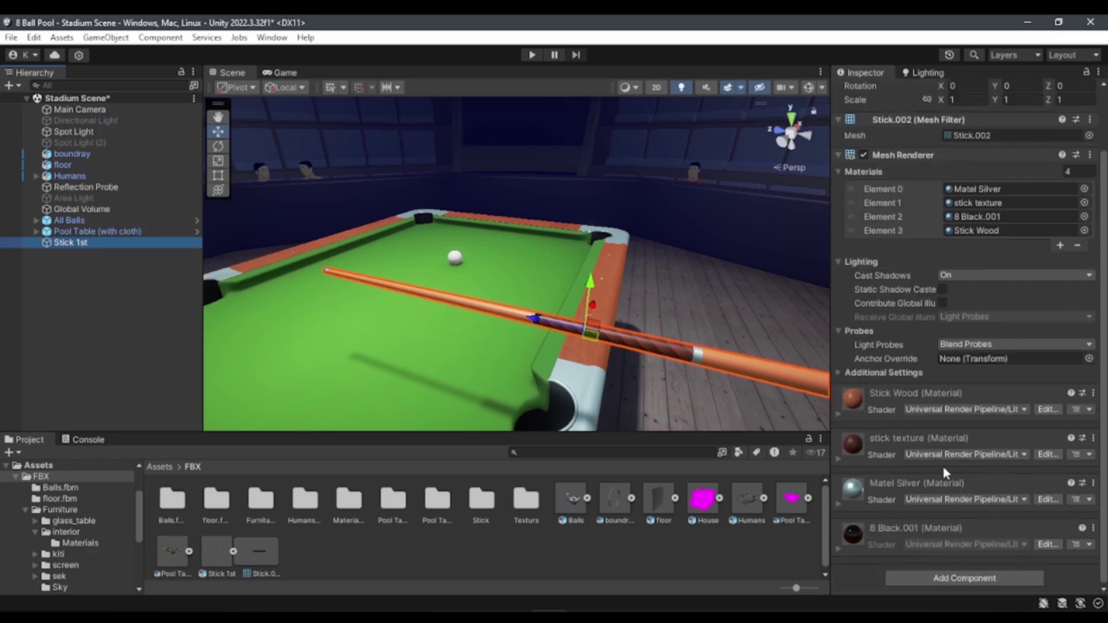
{"action": "scroll", "coordinate": [942, 463], "scroll_direction": "up", "scroll_amount": 3}
{"action": "left_click", "coordinate": [47, 351]}
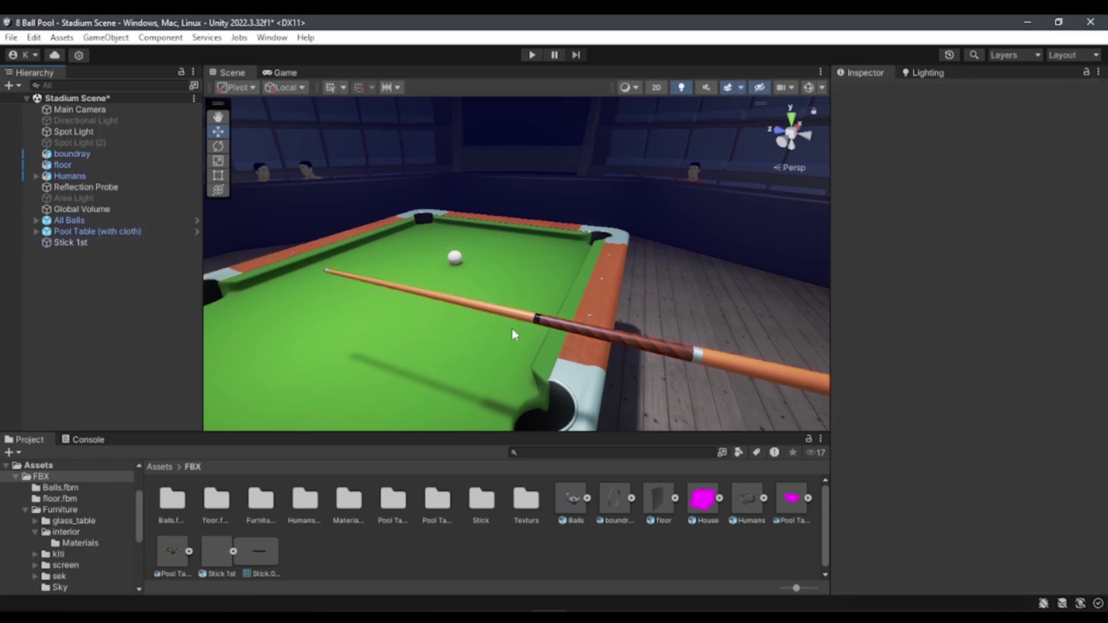
{"action": "mouse_move", "coordinate": [511, 327]}
{"action": "left_mouse_down", "text": "alt"}
{"action": "mouse_move", "coordinate": [526, 347]}
{"action": "mouse_move", "coordinate": [473, 332]}
{"action": "left_mouse_up", "text": "alt"}
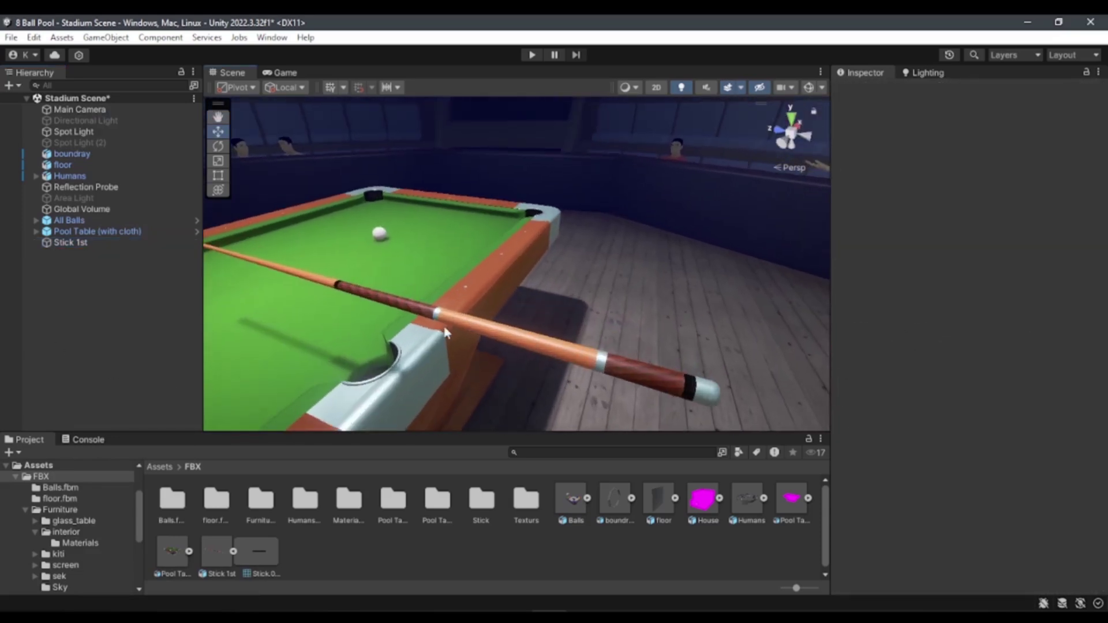
{"action": "left_click", "coordinate": [473, 332]}
{"action": "key", "text": "f"}
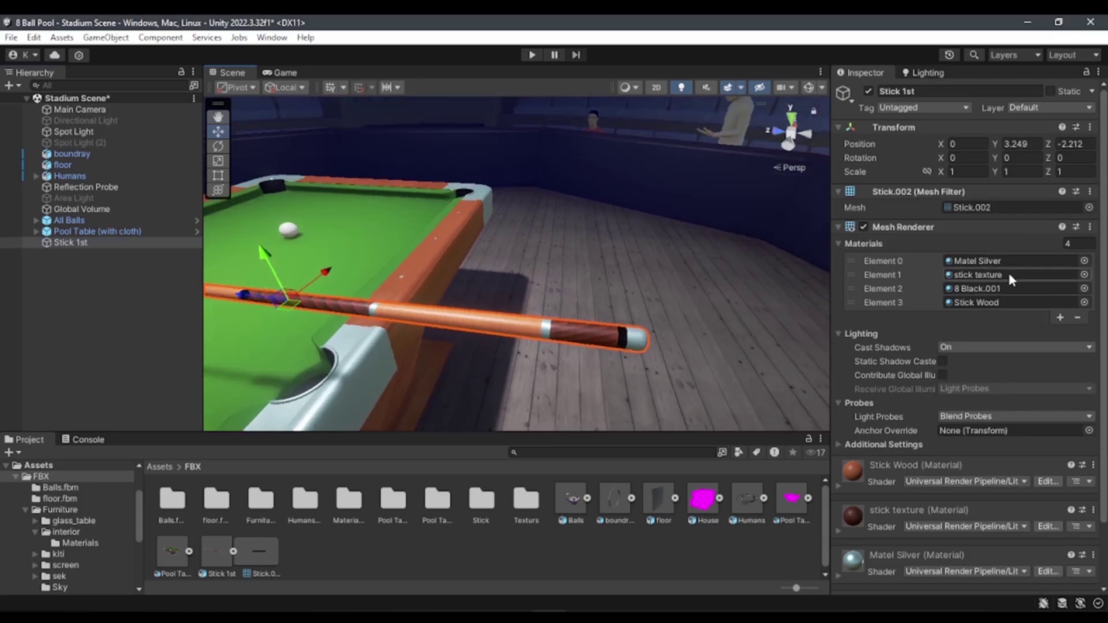
{"action": "mouse_move", "coordinate": [438, 315]}
{"action": "left_mouse_down", "text": "alt"}
{"action": "mouse_move", "coordinate": [402, 323]}
{"action": "mouse_move", "coordinate": [427, 320]}
{"action": "left_mouse_up", "text": "alt"}
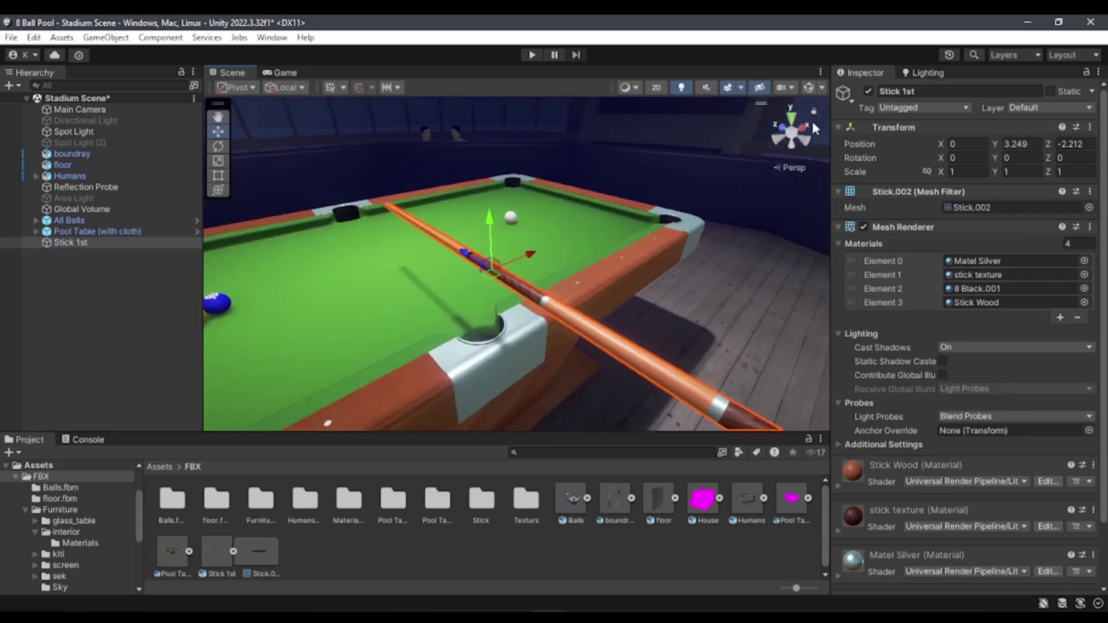
{"action": "left_click", "coordinate": [791, 113]}
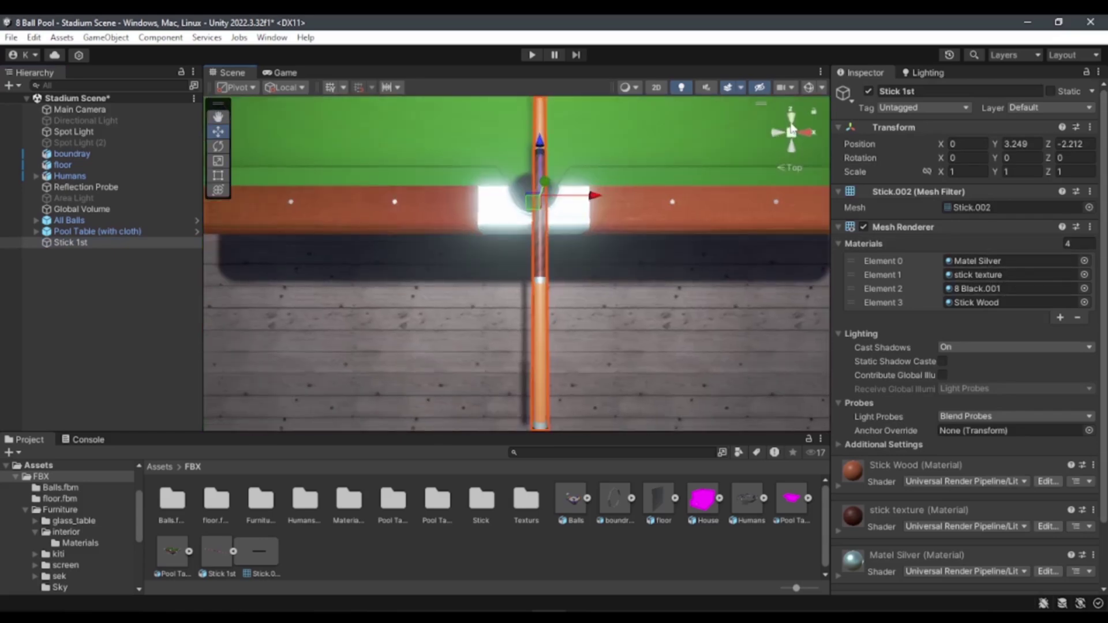
{"action": "left_click", "coordinate": [791, 114]}
{"action": "left_click", "coordinate": [791, 118]}
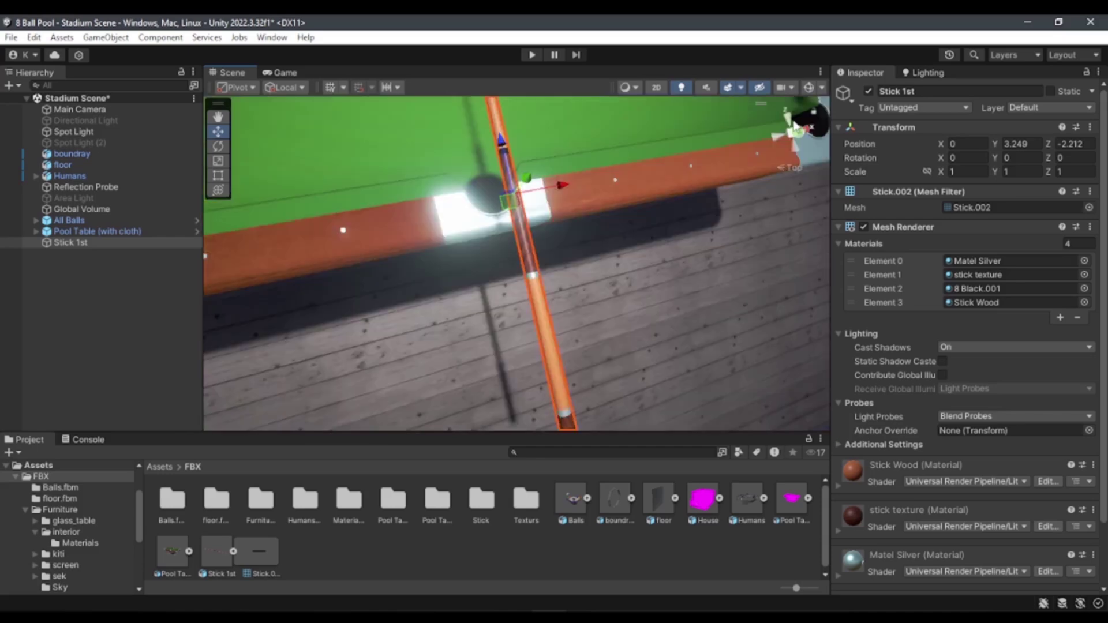
{"action": "left_click", "coordinate": [795, 124]}
{"action": "left_click", "coordinate": [792, 118]}
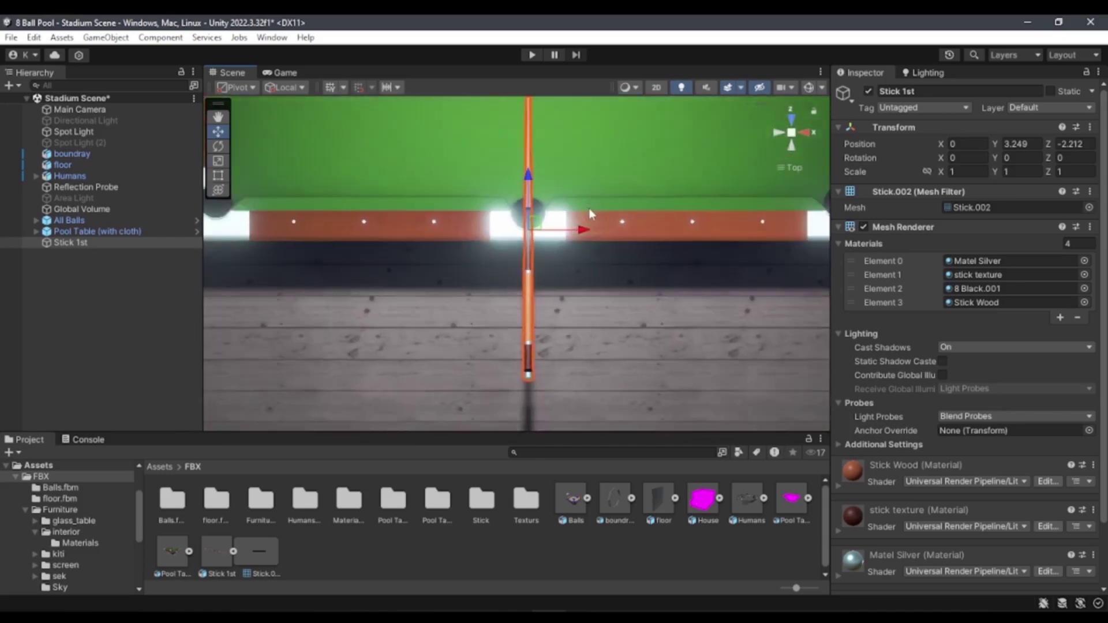
{"action": "scroll", "coordinate": [588, 209], "scroll_direction": "down", "scroll_amount": 5}
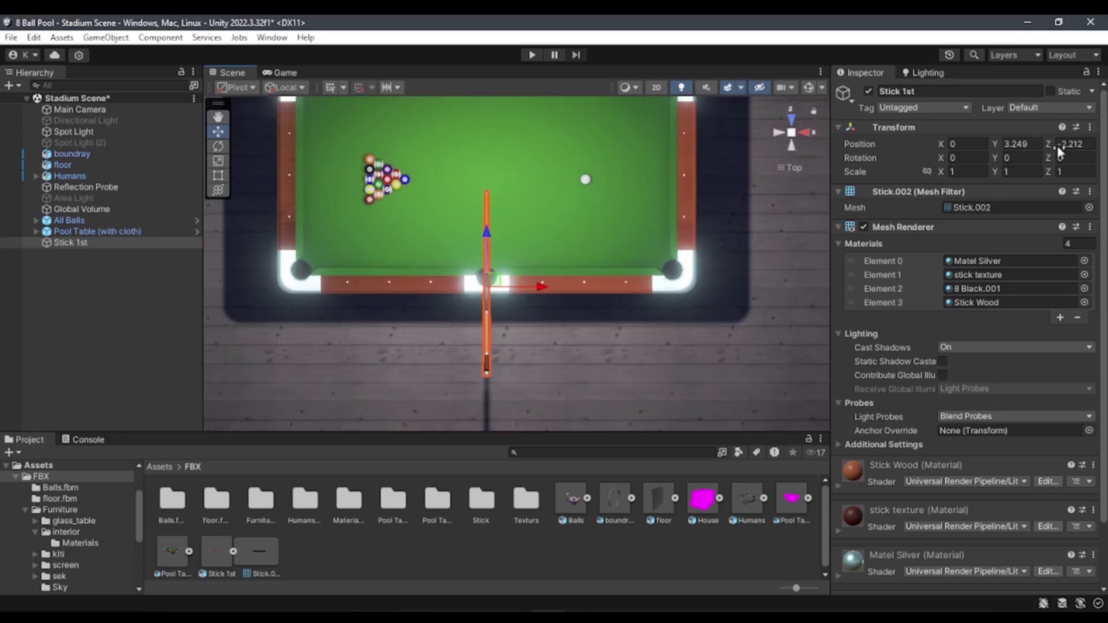
{"action": "left_click_drag", "start_coordinate": [1053, 149], "coordinate": [1032, 151]}
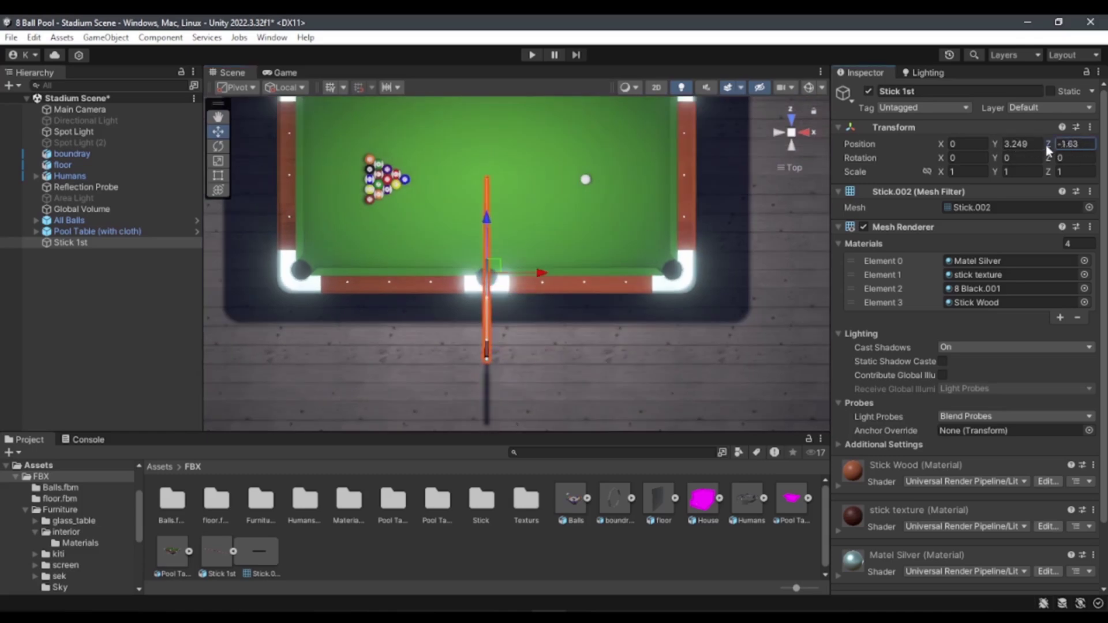
{"action": "key", "text": "ctrl+z"}
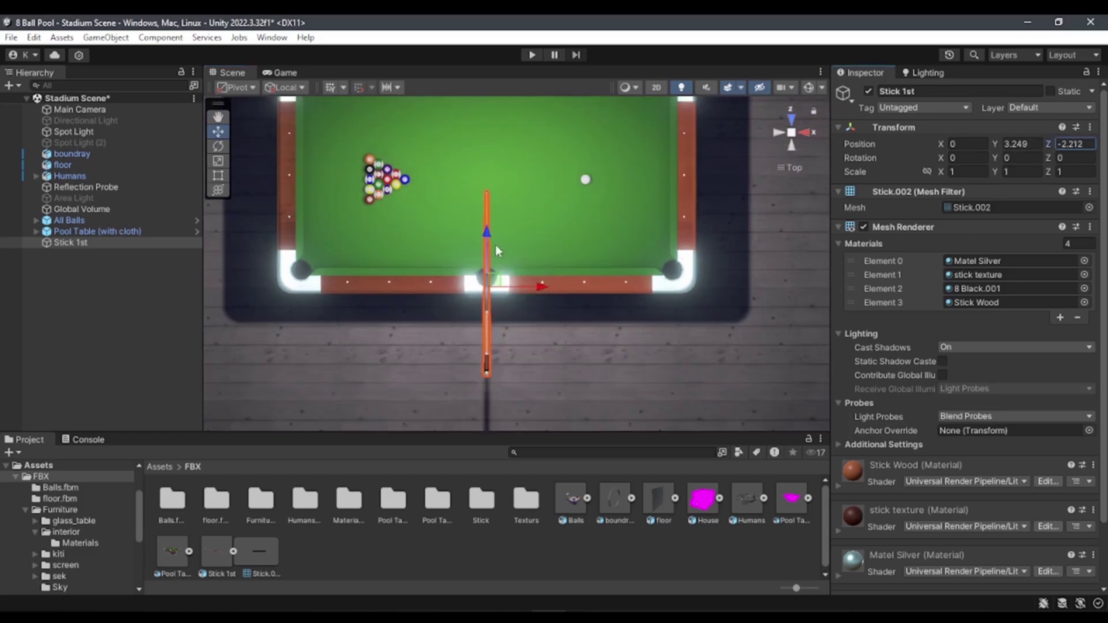
{"action": "scroll", "coordinate": [492, 234], "scroll_direction": "up", "scroll_amount": 2}
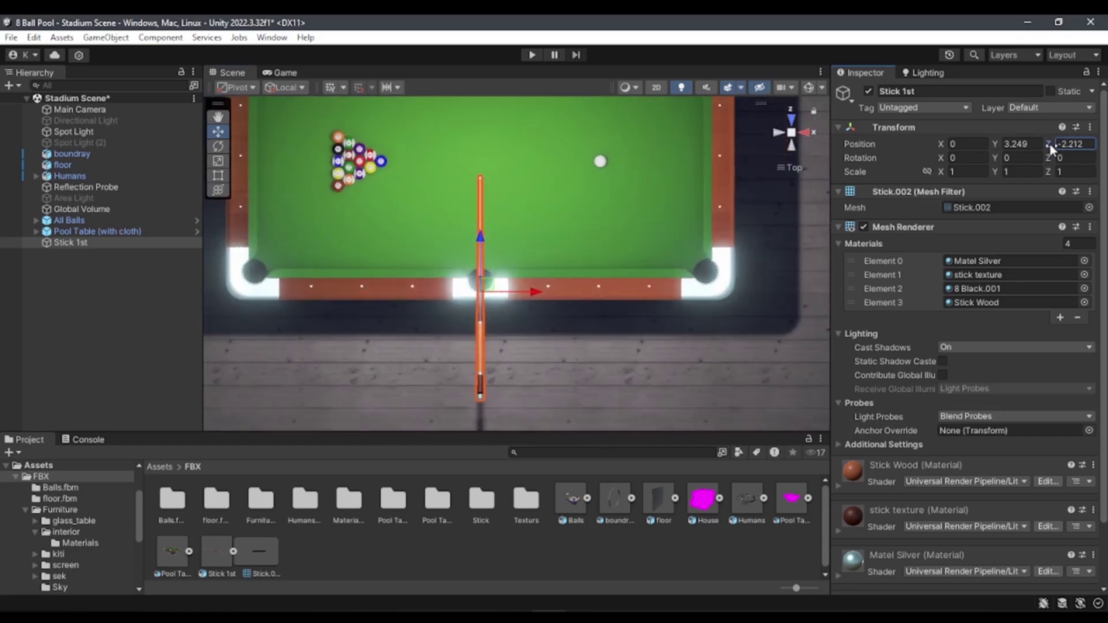
{"action": "mouse_move", "coordinate": [1051, 149]}
{"action": "left_mouse_down"}
{"action": "mouse_move", "coordinate": [1087, 161]}
{"action": "mouse_move", "coordinate": [26, 166]}
{"action": "mouse_move", "coordinate": [269, 159]}
{"action": "left_mouse_up"}
{"action": "key", "text": "f"}
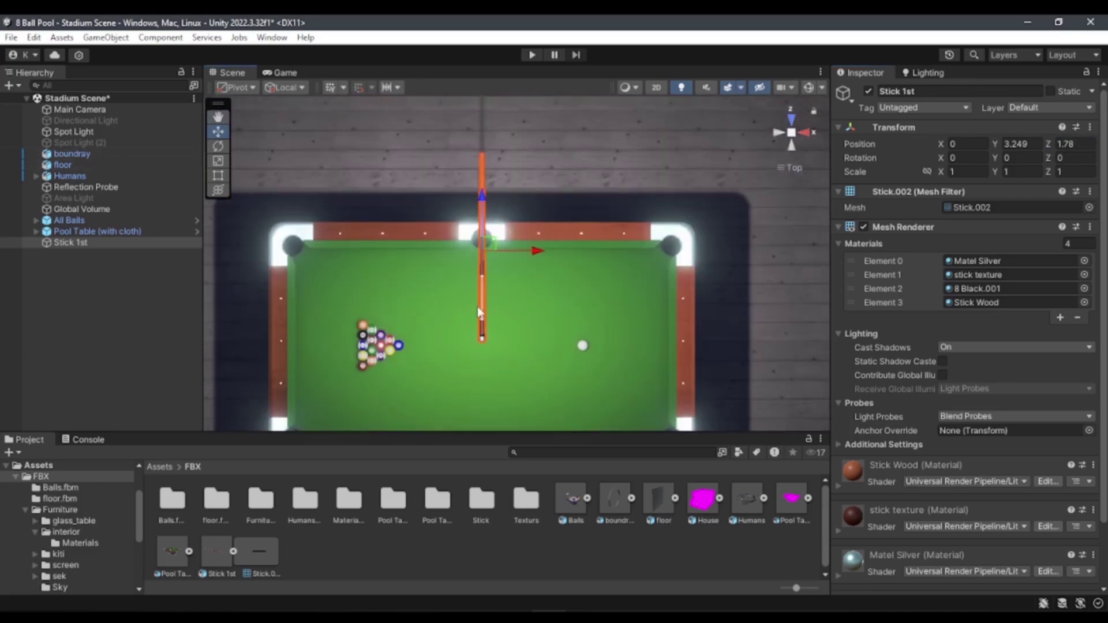
{"action": "key", "text": "ctrl+z"}
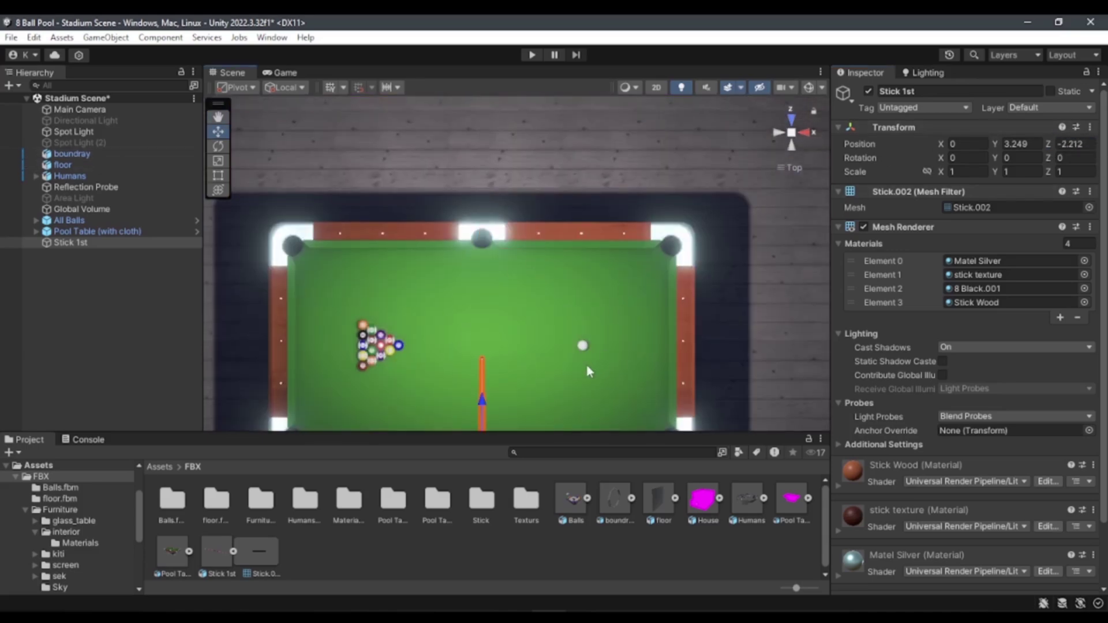
{"action": "key", "text": "f"}
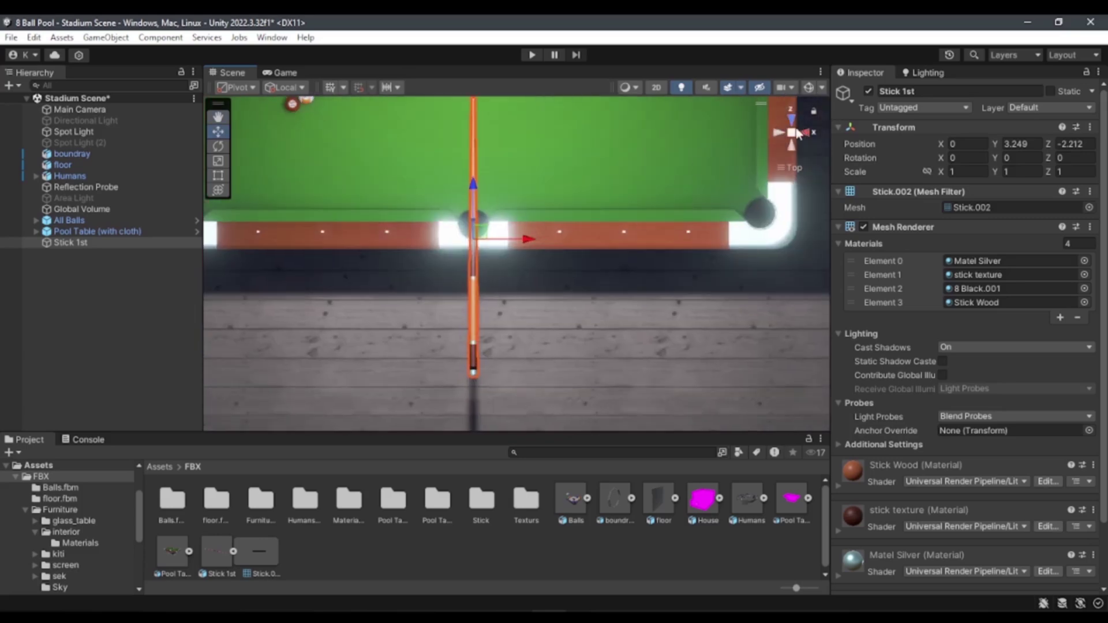
{"action": "mouse_move", "coordinate": [533, 276]}
{"action": "left_mouse_down", "text": "alt"}
{"action": "mouse_move", "coordinate": [564, 238]}
{"action": "mouse_move", "coordinate": [498, 231]}
{"action": "left_mouse_up", "text": "alt"}
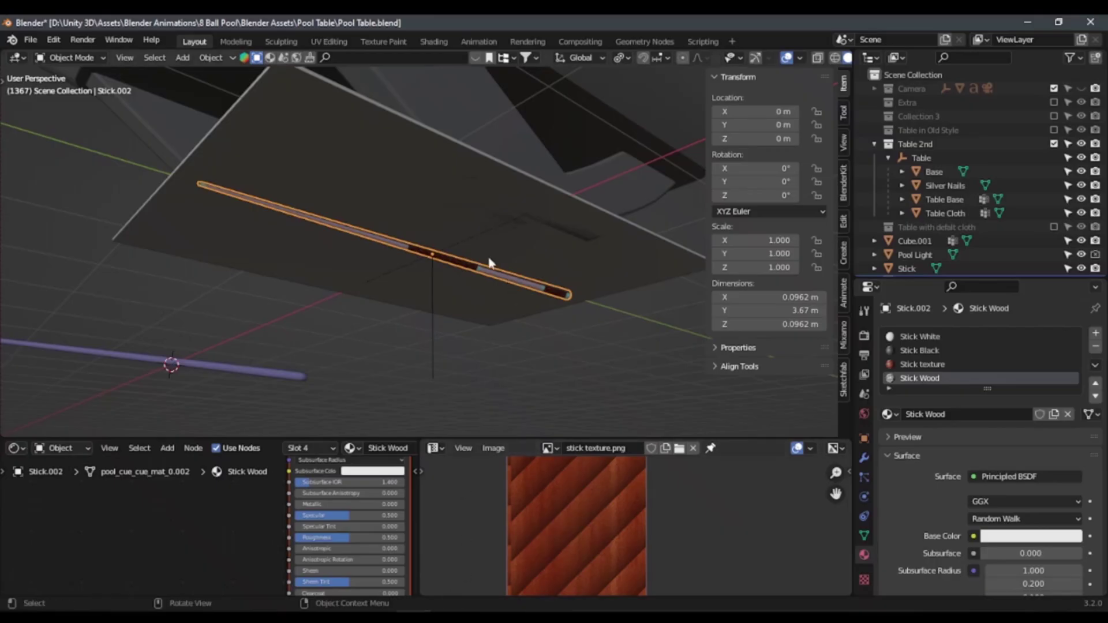
Step: Rotate the cue stick 90° around the Z axis
{"action": "right_click", "coordinate": [529, 231]}
{"action": "mouse_move", "coordinate": [395, 254]}
{"action": "middle_mouse_down"}
{"action": "mouse_move", "coordinate": [501, 201]}
{"action": "mouse_move", "coordinate": [549, 224]}
{"action": "middle_mouse_up"}
{"action": "key", "text": "r"}
{"action": "type", "text": "z"}
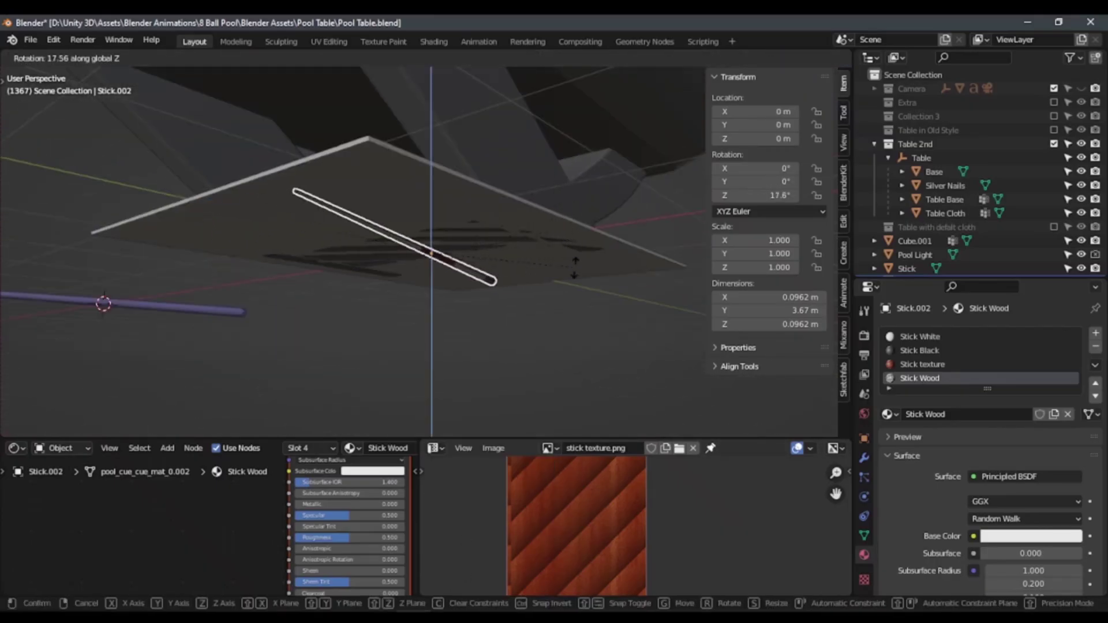
{"action": "type", "text": "90"}
{"action": "key", "text": "Return"}
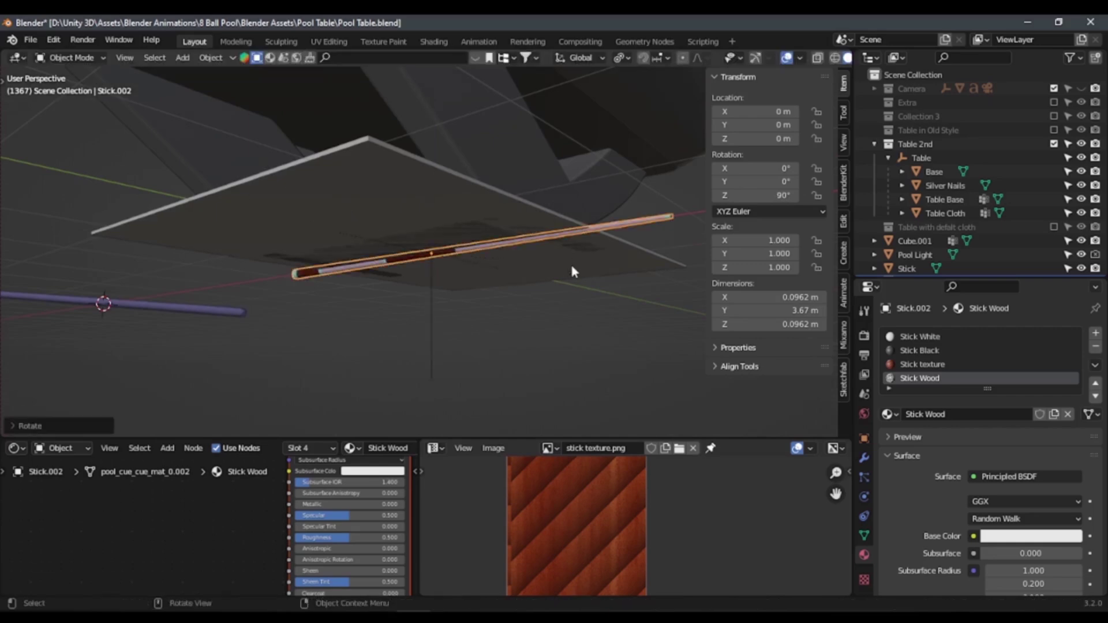
Step: Bring up the Apply menu with Ctrl+A and dismiss it without applying the rotation
{"action": "mouse_move", "coordinate": [505, 263]}
{"action": "middle_mouse_down"}
{"action": "mouse_move", "coordinate": [524, 257]}
{"action": "mouse_move", "coordinate": [423, 110]}
{"action": "middle_mouse_up"}
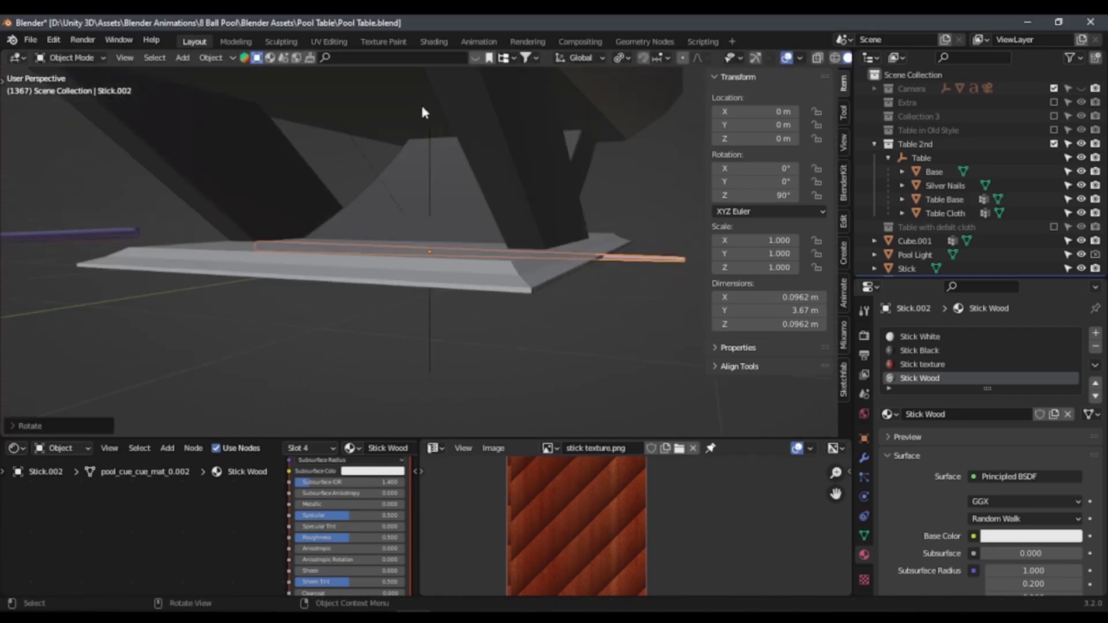
{"action": "mouse_move", "coordinate": [495, 322]}
{"action": "middle_mouse_down"}
{"action": "mouse_move", "coordinate": [505, 291]}
{"action": "mouse_move", "coordinate": [434, 266]}
{"action": "middle_mouse_up"}
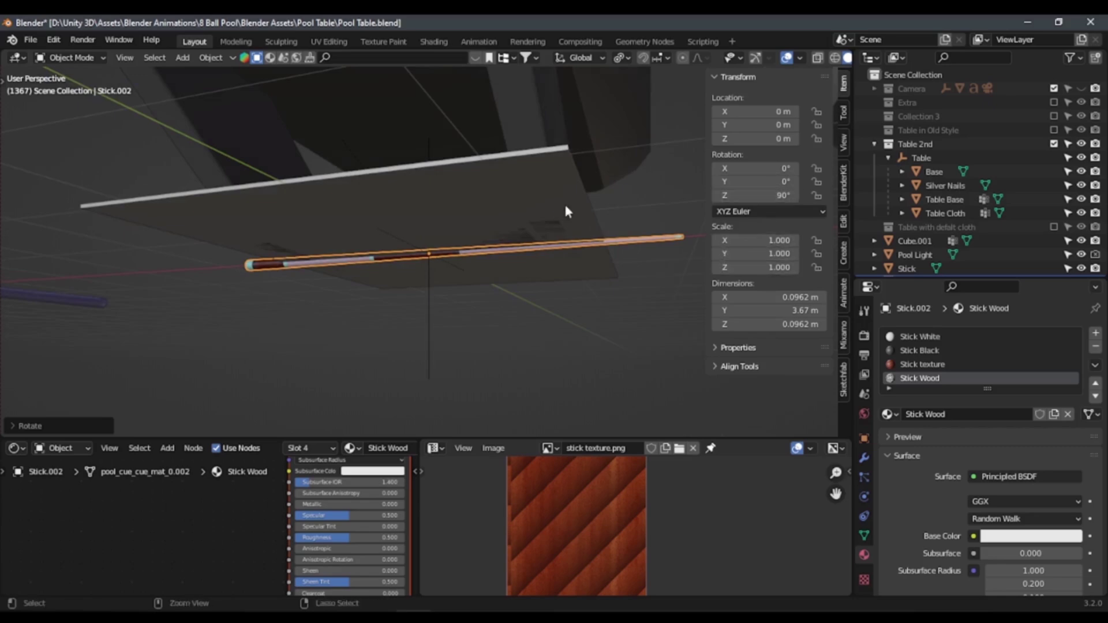
{"action": "key", "text": "ctrl+a"}
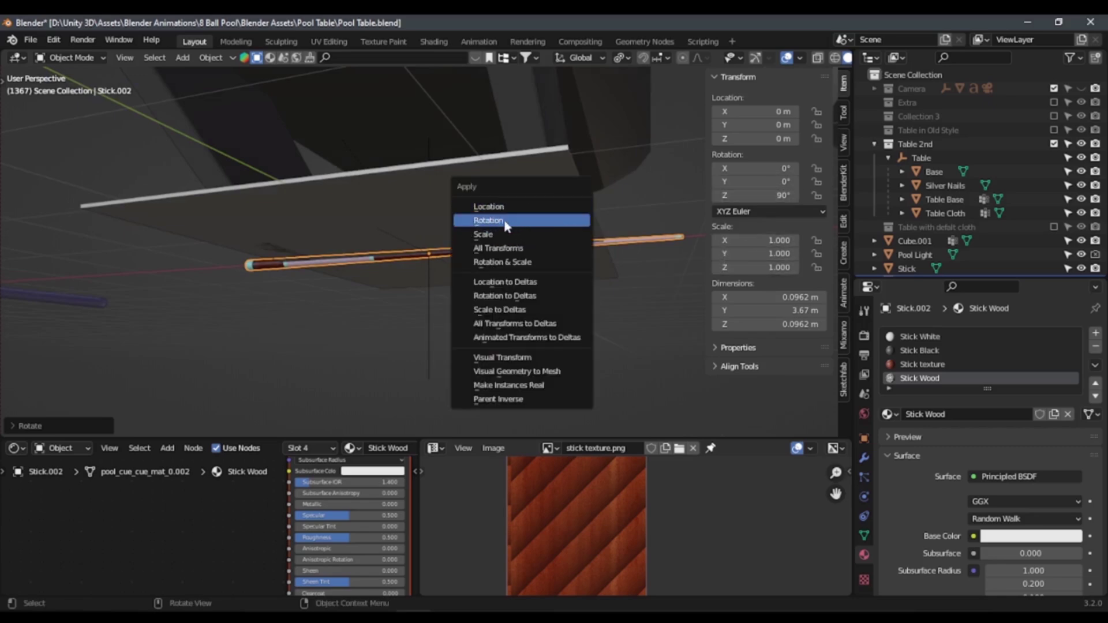
{"action": "key", "text": "Escape"}
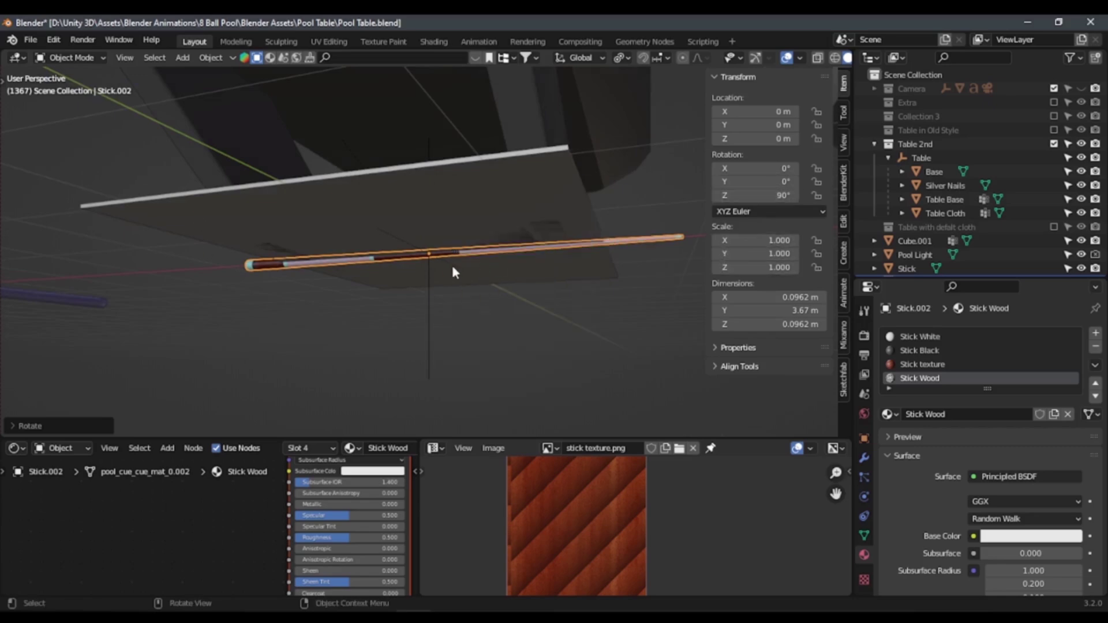
{"action": "key", "text": "alt+Tab"}
{"action": "left_click", "coordinate": [248, 313]}
Step: Try Position Z -0.11 on Stick 1st, then revert it to -2.212
{"action": "key", "text": "alt+Tab"}
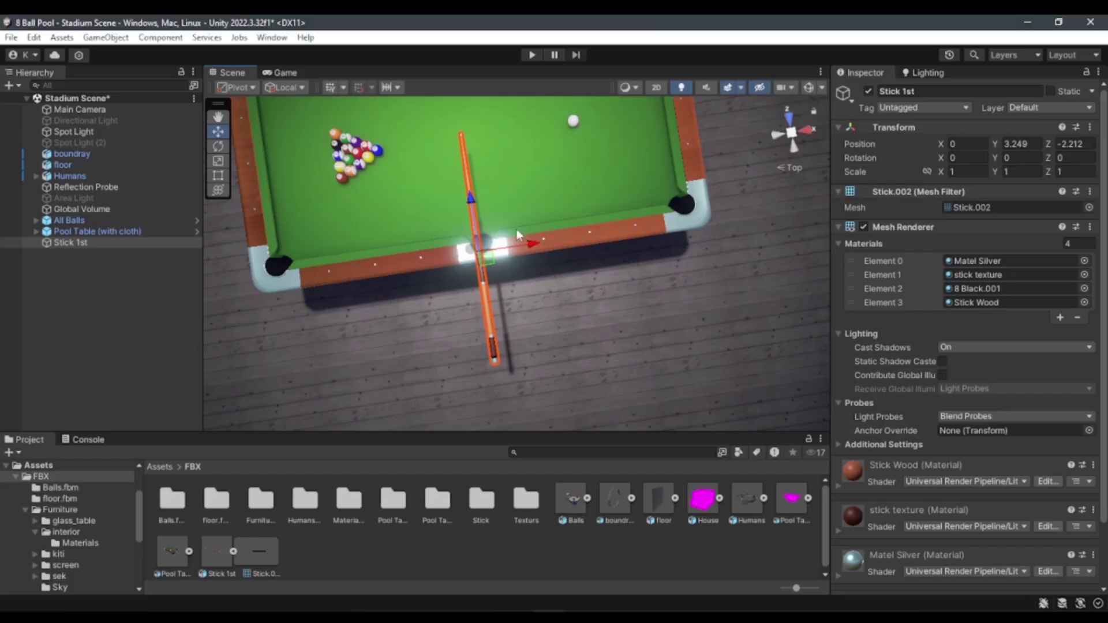
{"action": "left_click", "coordinate": [1073, 144]}
{"action": "type", "text": "-0.11"}
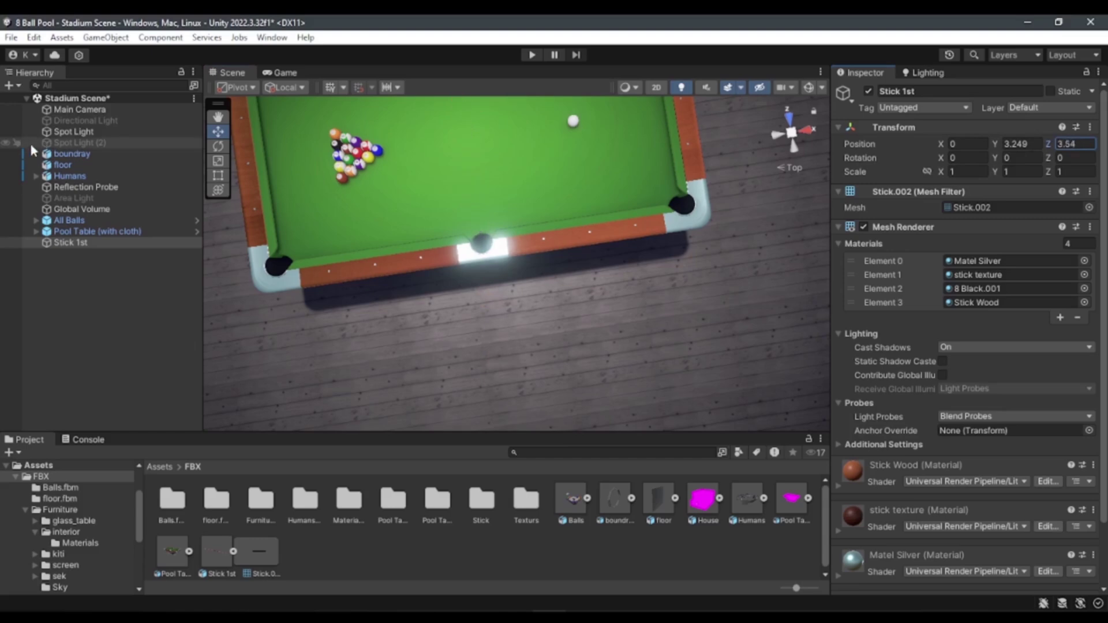
{"action": "key", "text": "ctrl+z"}
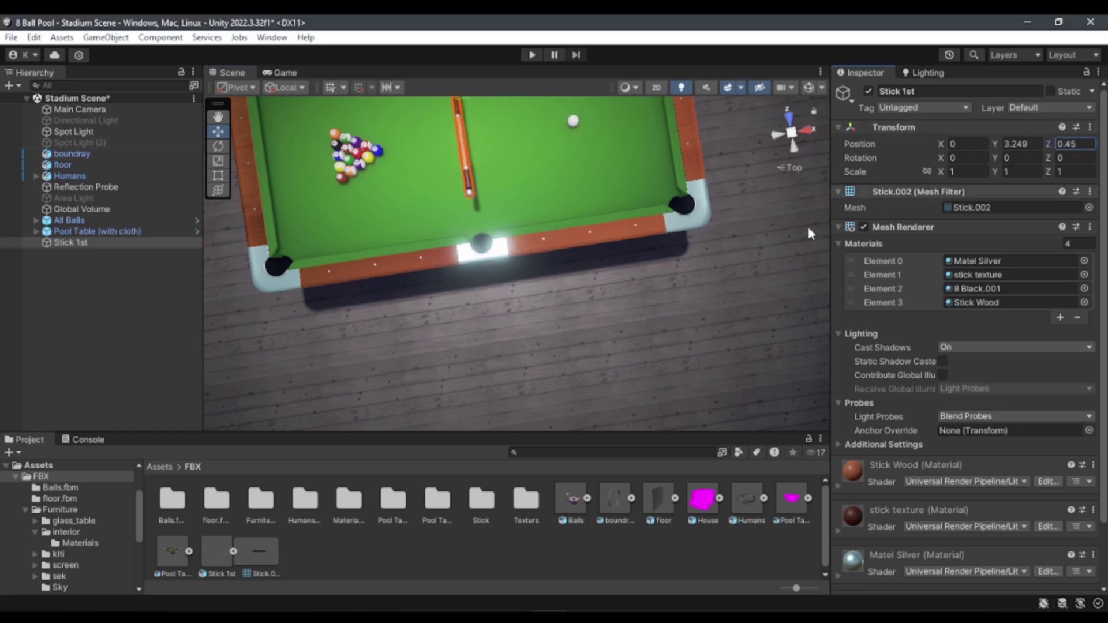
{"action": "scroll", "coordinate": [535, 316], "scroll_direction": "up", "scroll_amount": 2}
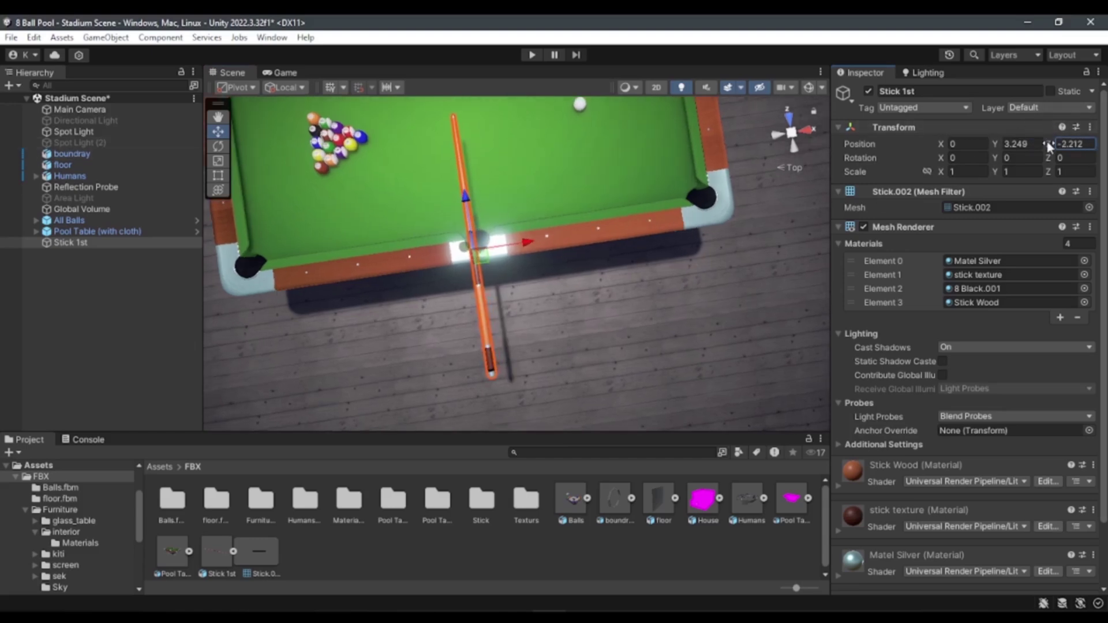
{"action": "left_click_drag", "start_coordinate": [1048, 146], "coordinate": [1048, 146]}
Step: Undo a trial X slide, switch to top view, and move the cue toward the right rail
{"action": "mouse_move", "coordinate": [519, 231]}
{"action": "left_mouse_down", "text": "alt"}
{"action": "mouse_move", "coordinate": [642, 156]}
{"action": "mouse_move", "coordinate": [401, 178]}
{"action": "left_mouse_up", "text": "alt"}
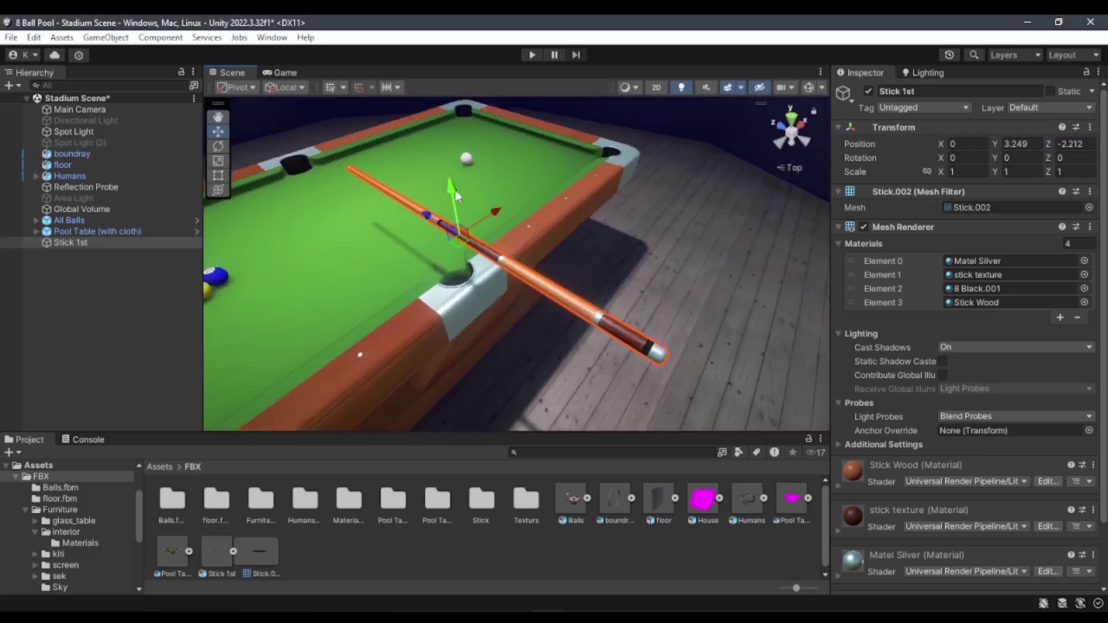
{"action": "left_click_drag", "start_coordinate": [491, 212], "coordinate": [502, 218]}
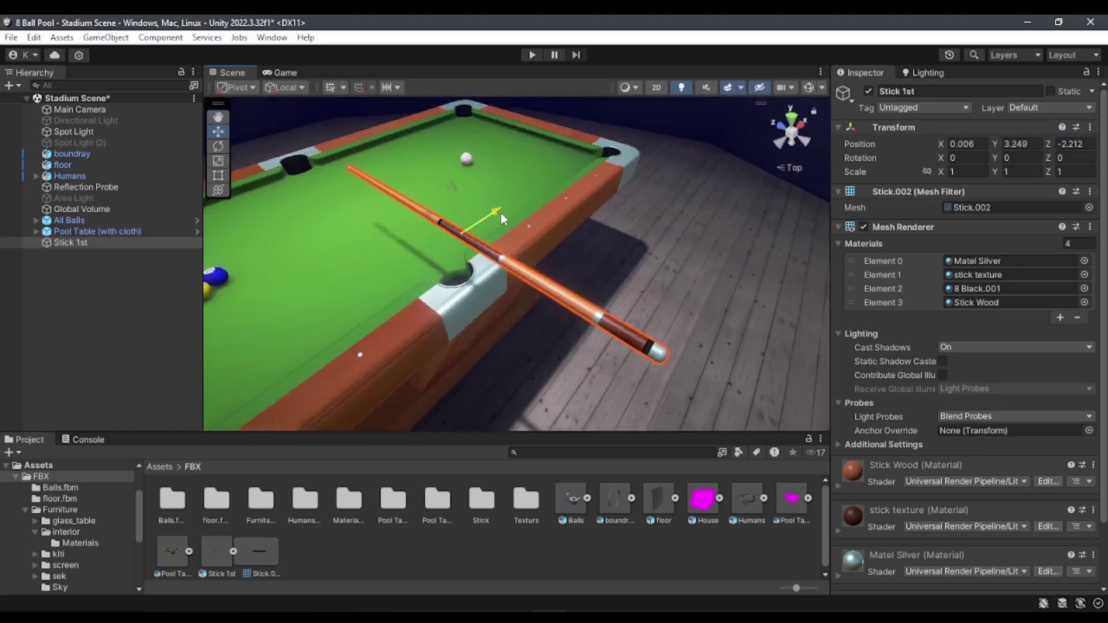
{"action": "left_click_drag", "start_coordinate": [502, 218], "coordinate": [587, 210]}
{"action": "key", "text": "ctrl+z"}
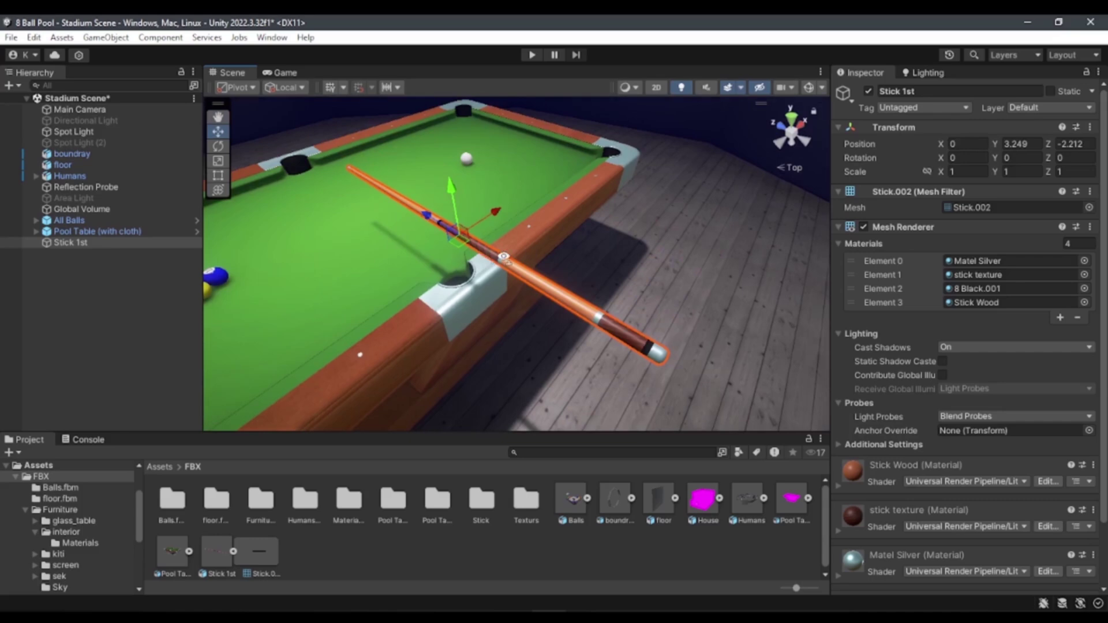
{"action": "left_click_drag", "start_coordinate": [504, 256], "coordinate": [739, 127], "text": "alt"}
{"action": "left_click", "coordinate": [796, 145]}
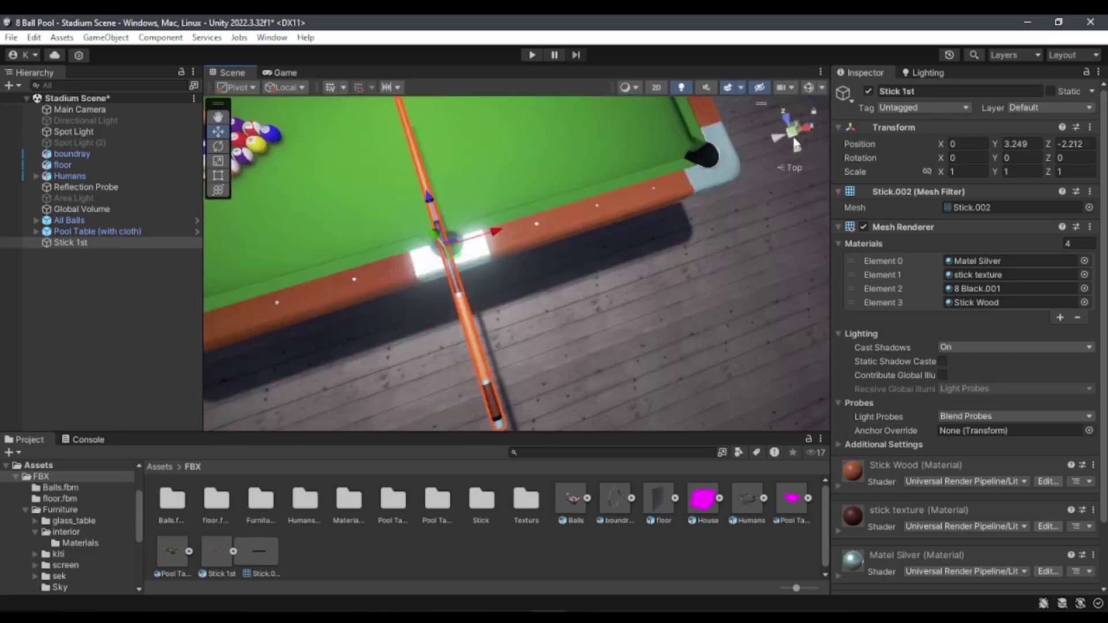
{"action": "scroll", "coordinate": [464, 306], "scroll_direction": "up", "scroll_amount": 3}
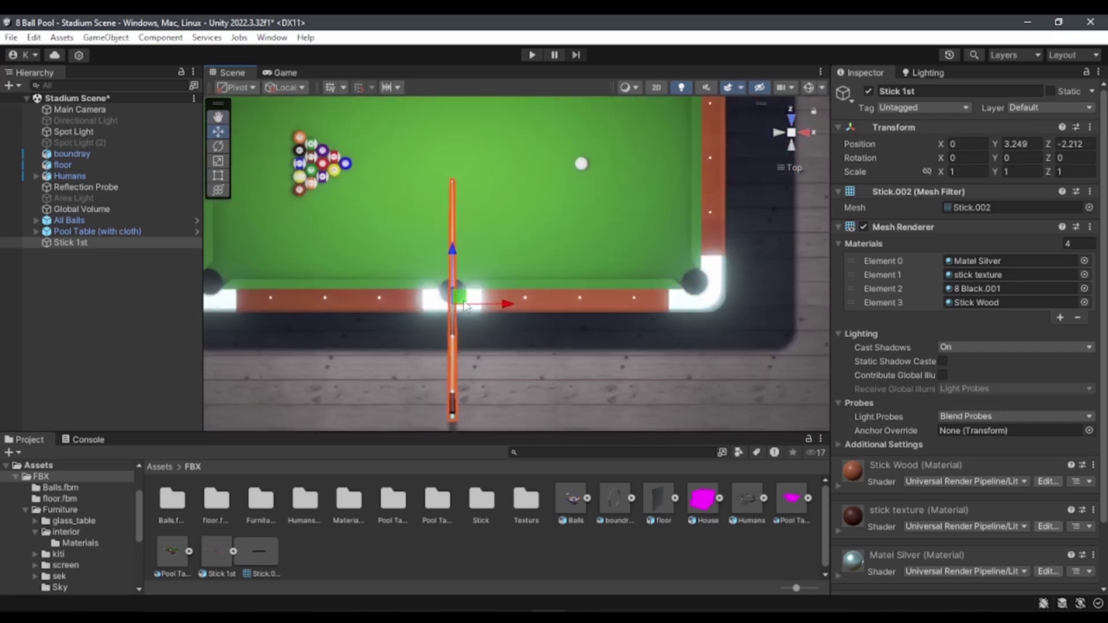
{"action": "left_click_drag", "start_coordinate": [464, 306], "coordinate": [660, 200]}
Step: Set Stick 1st's Y rotation to -90 and move it to X 4.236, Z 0.014 facing the cue ball
{"action": "key", "text": "f"}
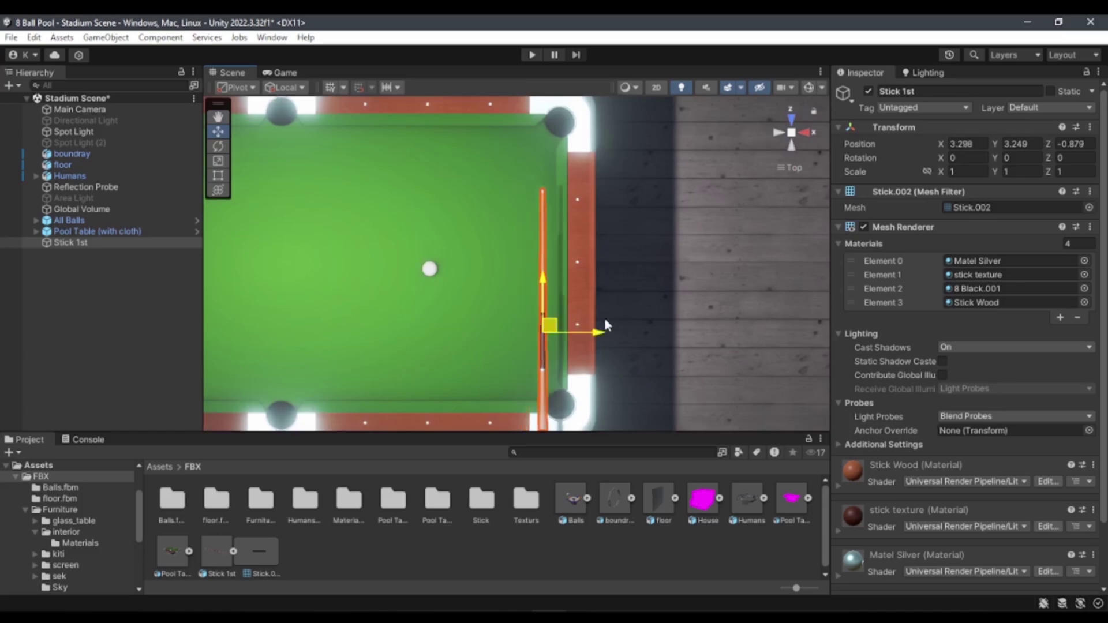
{"action": "left_click_drag", "start_coordinate": [541, 316], "coordinate": [687, 279]}
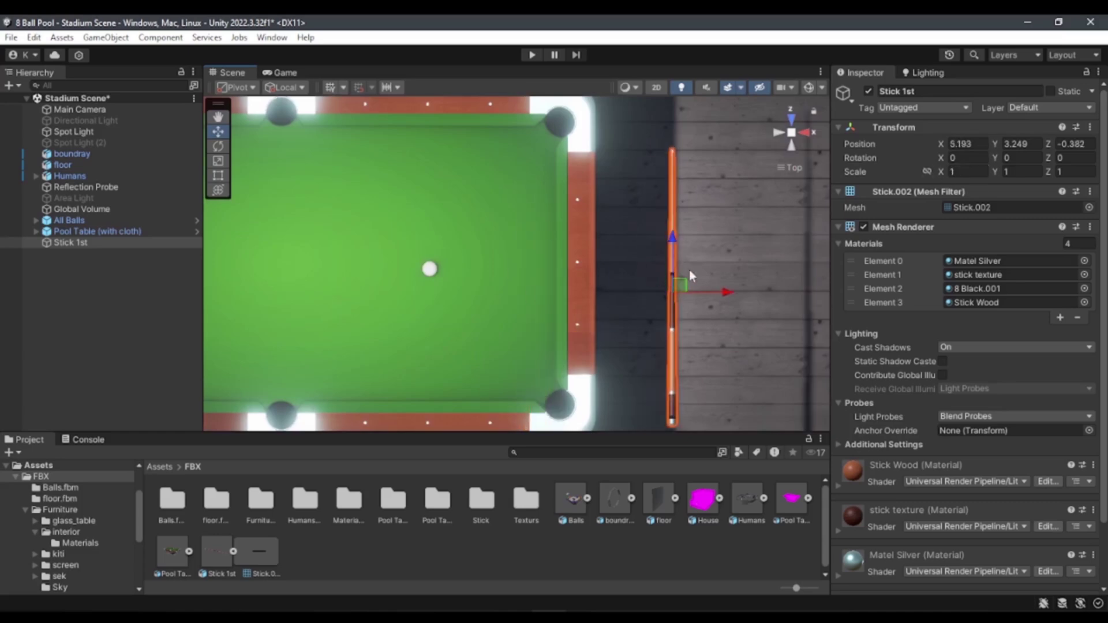
{"action": "left_click", "coordinate": [1017, 158]}
{"action": "type", "text": "90"}
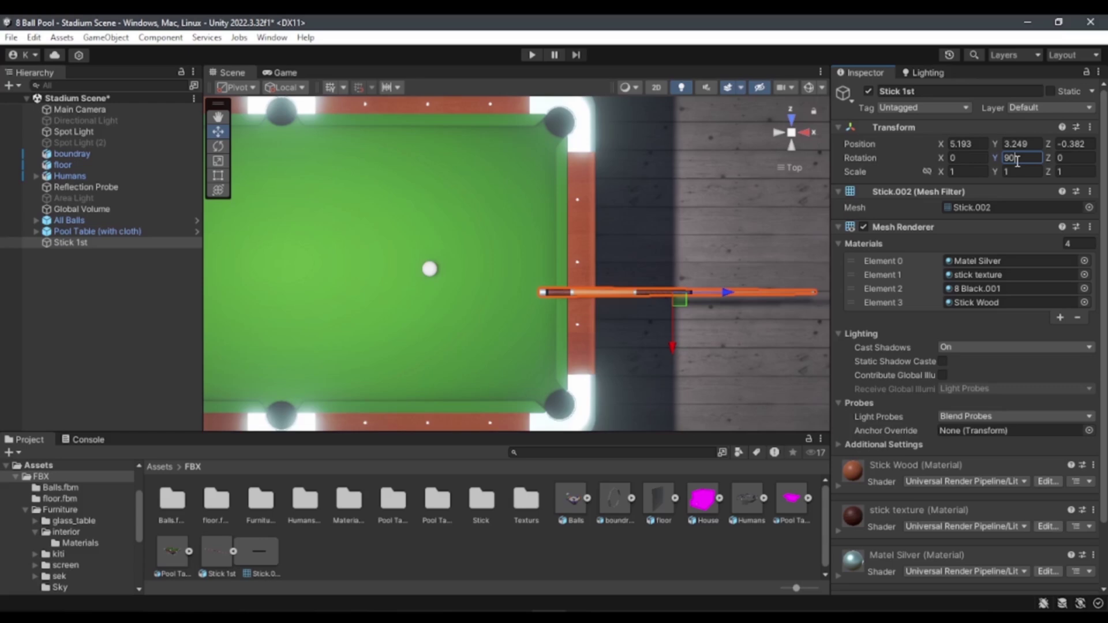
{"action": "type", "text": "-"}
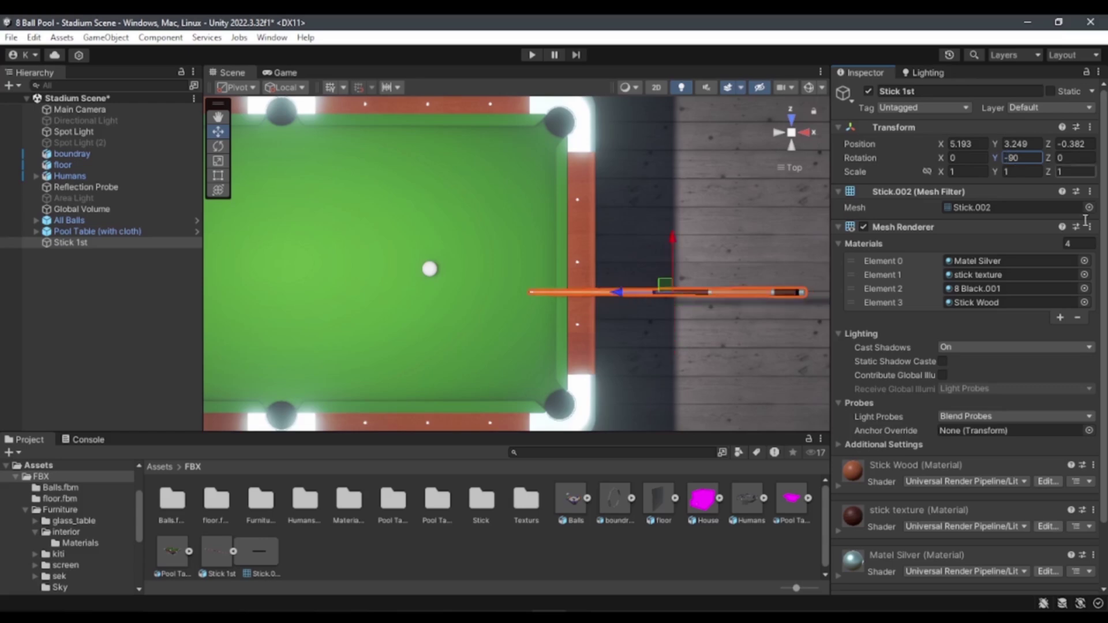
{"action": "left_click_drag", "start_coordinate": [665, 284], "coordinate": [594, 259]}
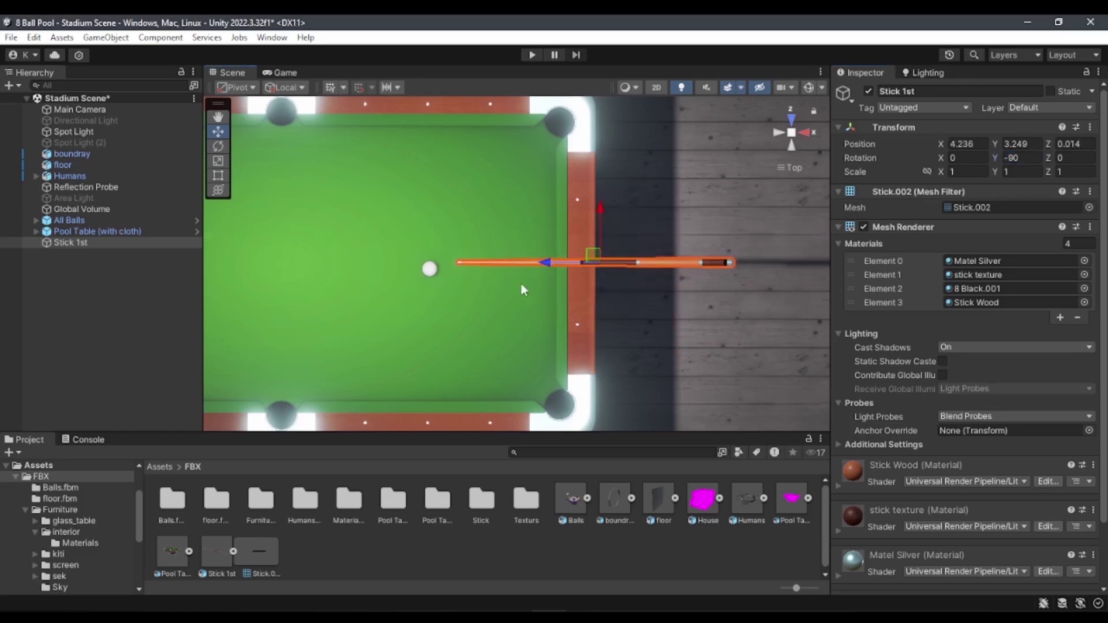
{"action": "scroll", "coordinate": [560, 220], "scroll_direction": "up", "scroll_amount": 2}
{"action": "mouse_move", "coordinate": [560, 220]}
{"action": "left_mouse_down", "text": "alt"}
{"action": "mouse_move", "coordinate": [795, 136]}
{"action": "mouse_move", "coordinate": [648, 232]}
{"action": "mouse_move", "coordinate": [522, 216]}
{"action": "left_mouse_up", "text": "alt"}
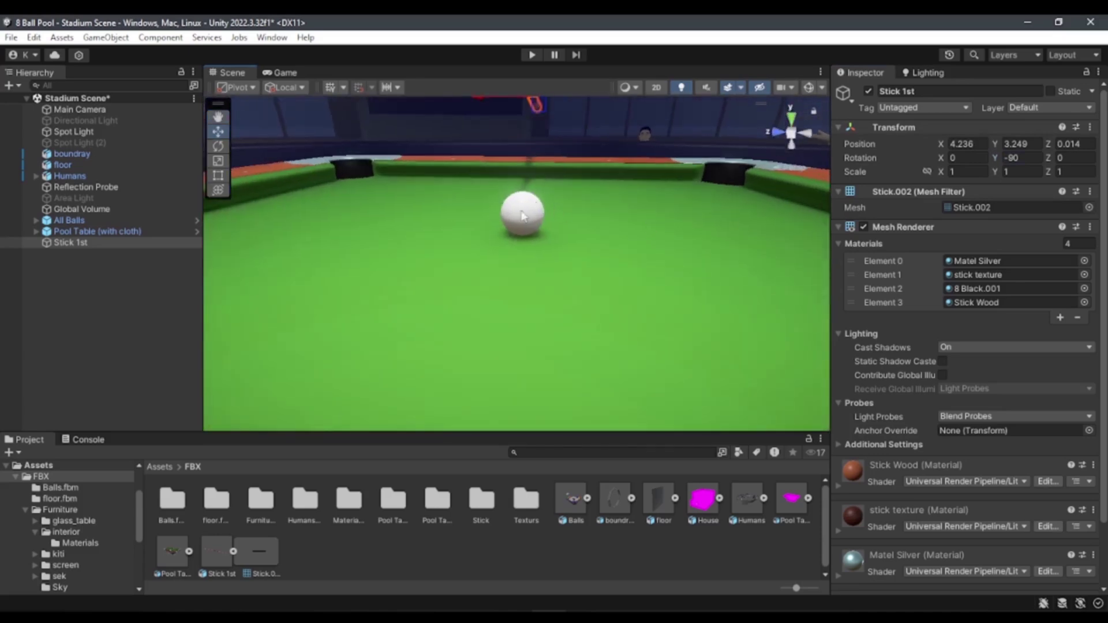
Step: Set Stick 1st's Position Z to 0 and swing it around its vertical axis
{"action": "left_click", "coordinate": [969, 141]}
{"action": "type", "text": "0"}
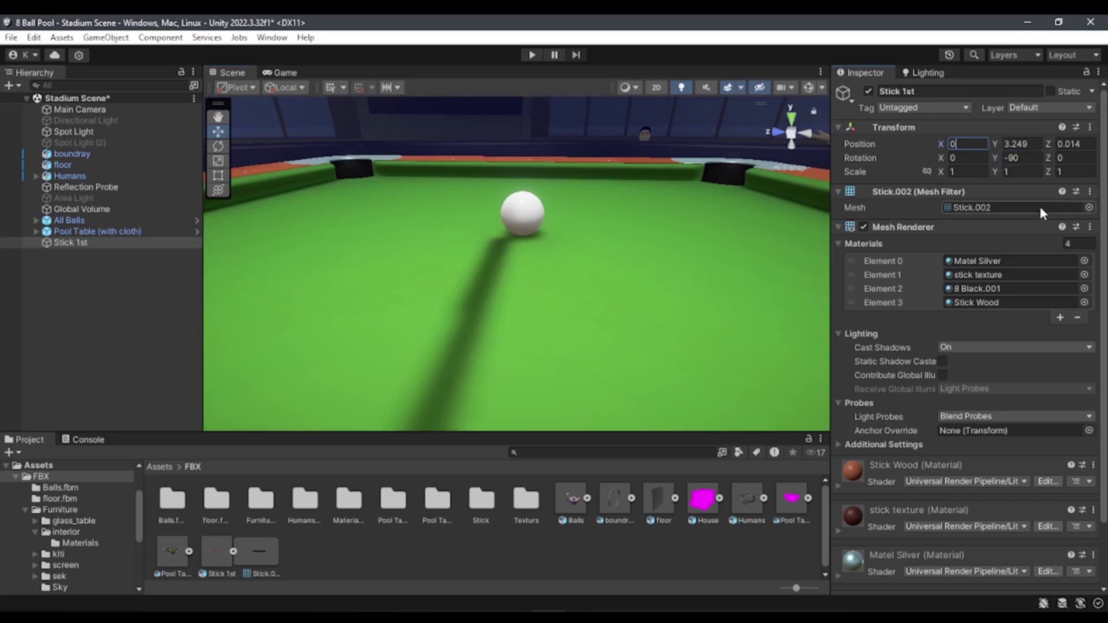
{"action": "key", "text": "Escape"}
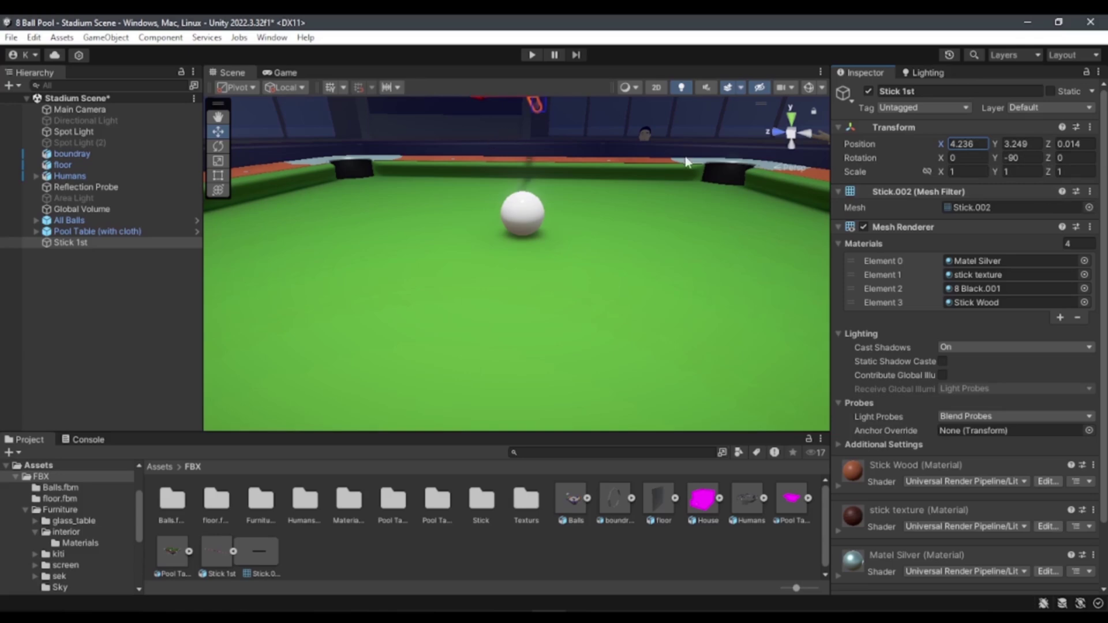
{"action": "scroll", "coordinate": [498, 150], "scroll_direction": "down", "scroll_amount": 3}
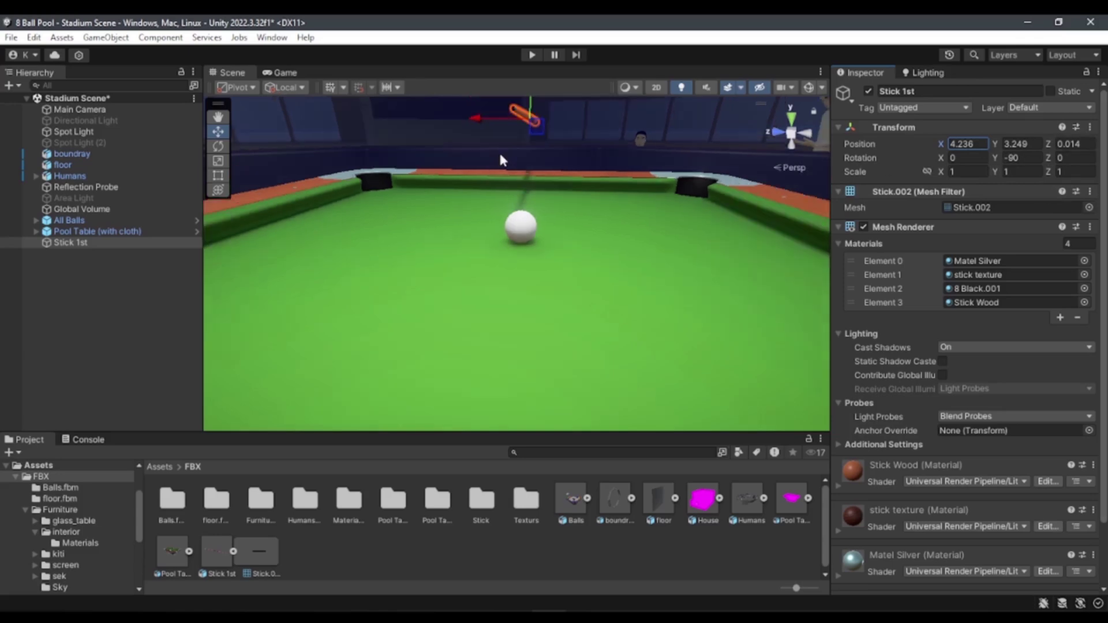
{"action": "left_click", "coordinate": [1078, 143]}
{"action": "type", "text": "0"}
{"action": "mouse_move", "coordinate": [681, 167]}
{"action": "left_mouse_down", "text": "alt"}
{"action": "mouse_move", "coordinate": [520, 293]}
{"action": "mouse_move", "coordinate": [539, 217]}
{"action": "left_mouse_up", "text": "alt"}
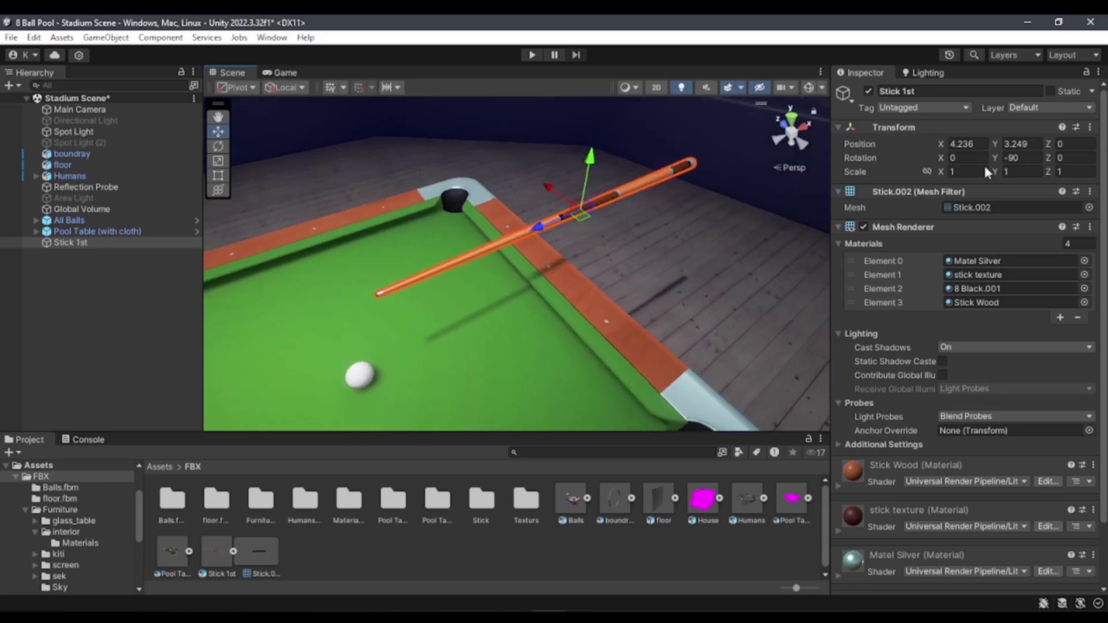
{"action": "mouse_move", "coordinate": [1002, 159]}
{"action": "left_mouse_down"}
{"action": "mouse_move", "coordinate": [962, 286]}
{"action": "mouse_move", "coordinate": [1106, 267]}
{"action": "mouse_move", "coordinate": [211, 315]}
{"action": "left_mouse_up"}
Step: Inspect the White cue ball up close, then reselect the cue stick
{"action": "left_click", "coordinate": [364, 370]}
{"action": "left_click", "coordinate": [361, 378]}
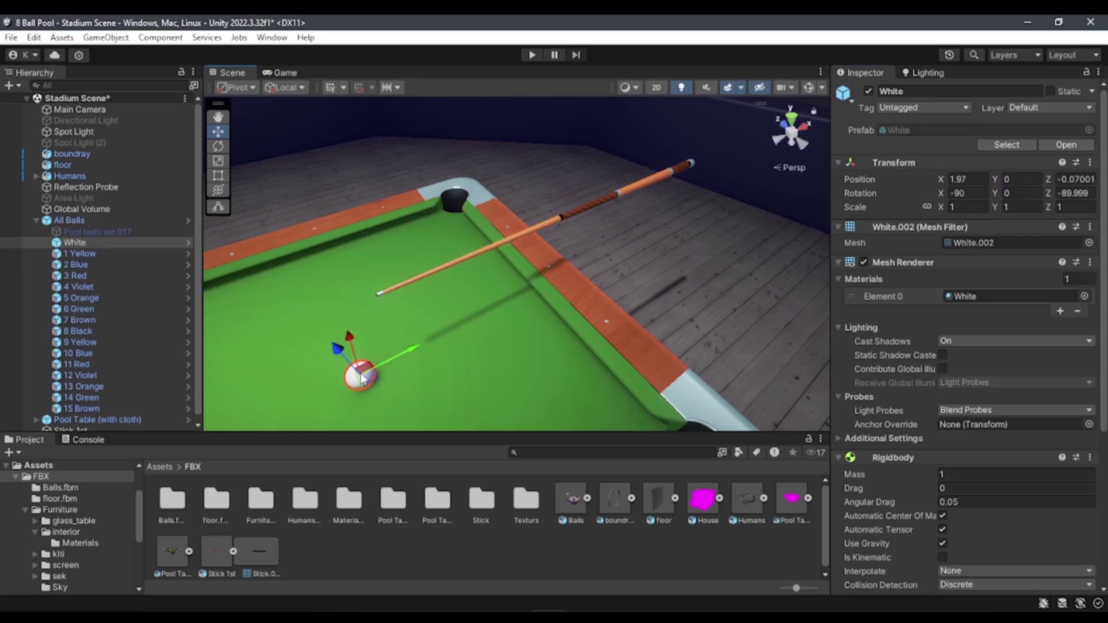
{"action": "left_click_drag", "start_coordinate": [423, 381], "coordinate": [518, 348], "text": "alt"}
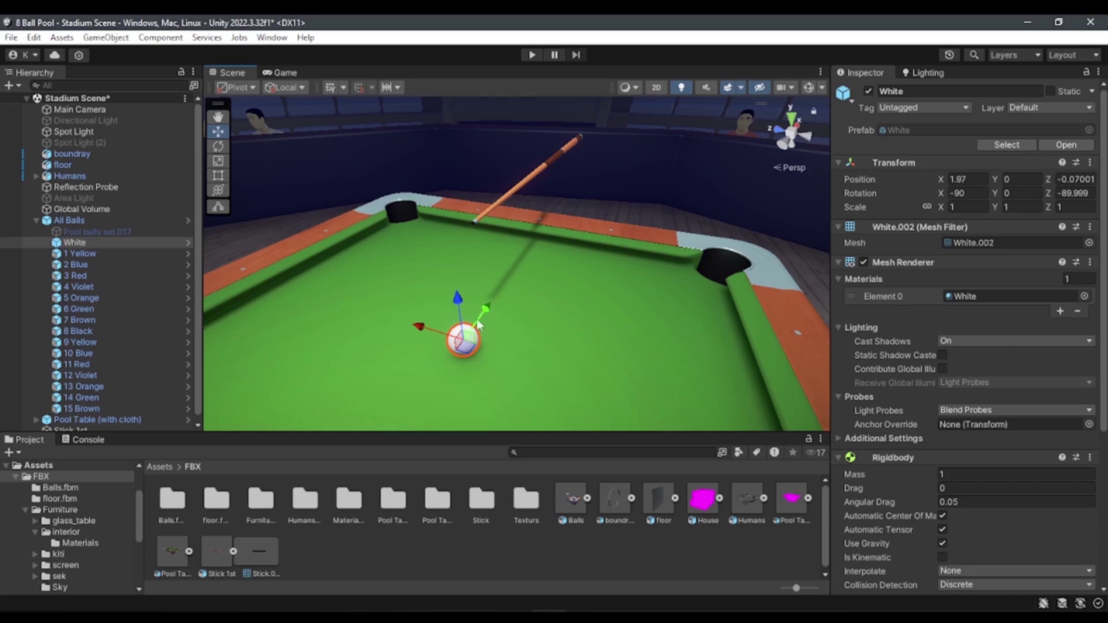
{"action": "left_click_drag", "start_coordinate": [482, 320], "coordinate": [404, 306], "text": "alt"}
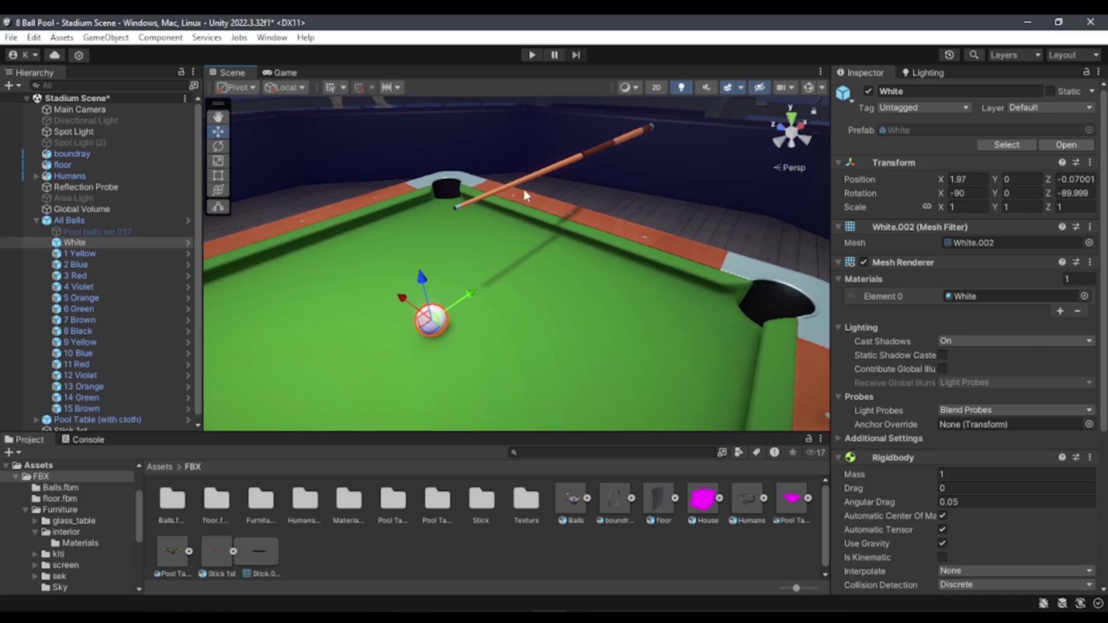
{"action": "left_click", "coordinate": [581, 155]}
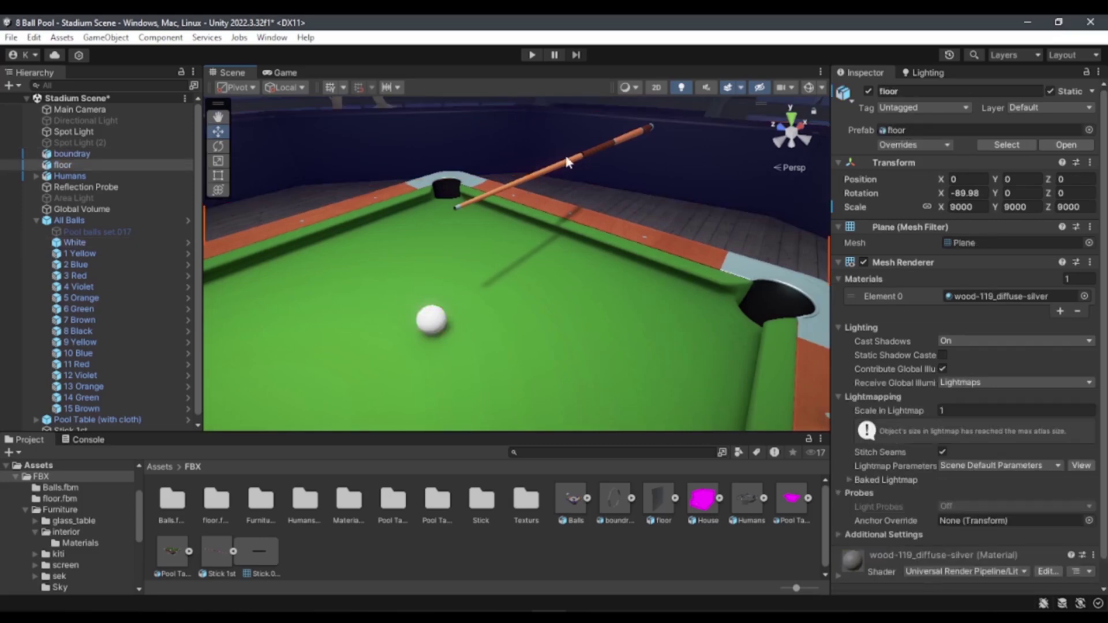
{"action": "left_click", "coordinate": [567, 162]}
{"action": "left_click", "coordinate": [571, 164]}
Step: Tilt the view over the table and start a 0.3 Y edit on the stick, then cancel it
{"action": "right_click_drag", "start_coordinate": [613, 217], "coordinate": [586, 195]}
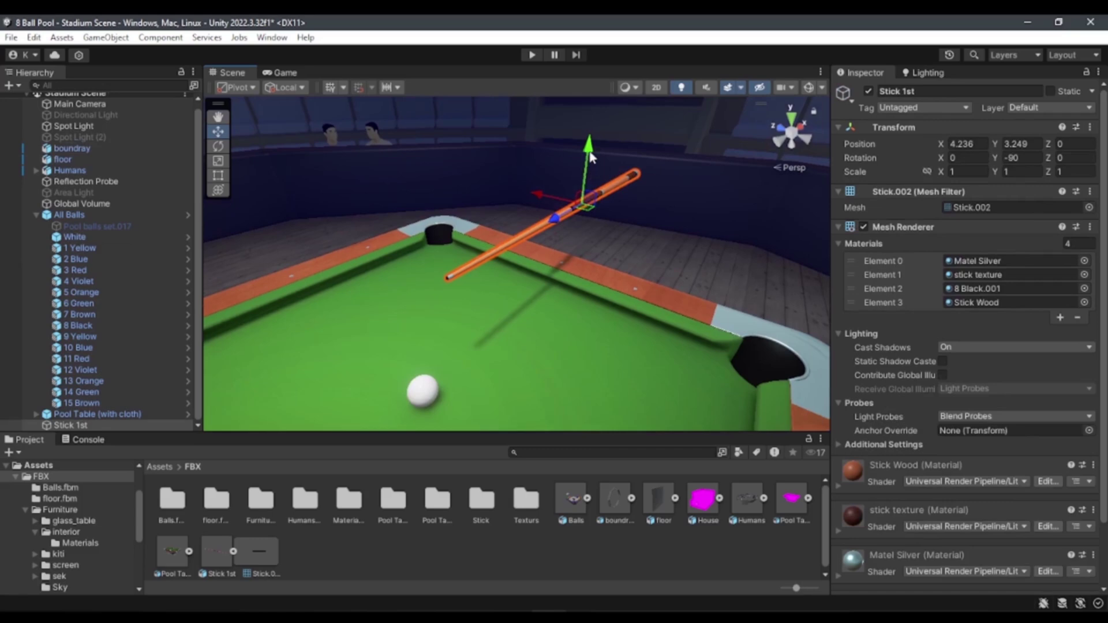
{"action": "left_click", "coordinate": [999, 144]}
{"action": "type", "text": "0.3"}
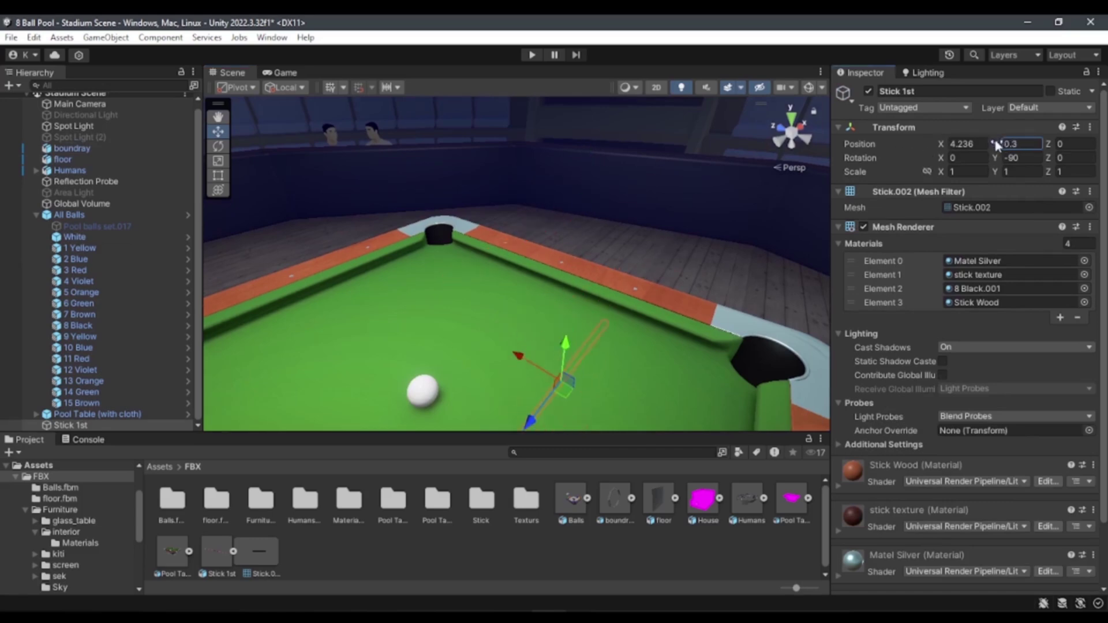
{"action": "key", "text": "Escape"}
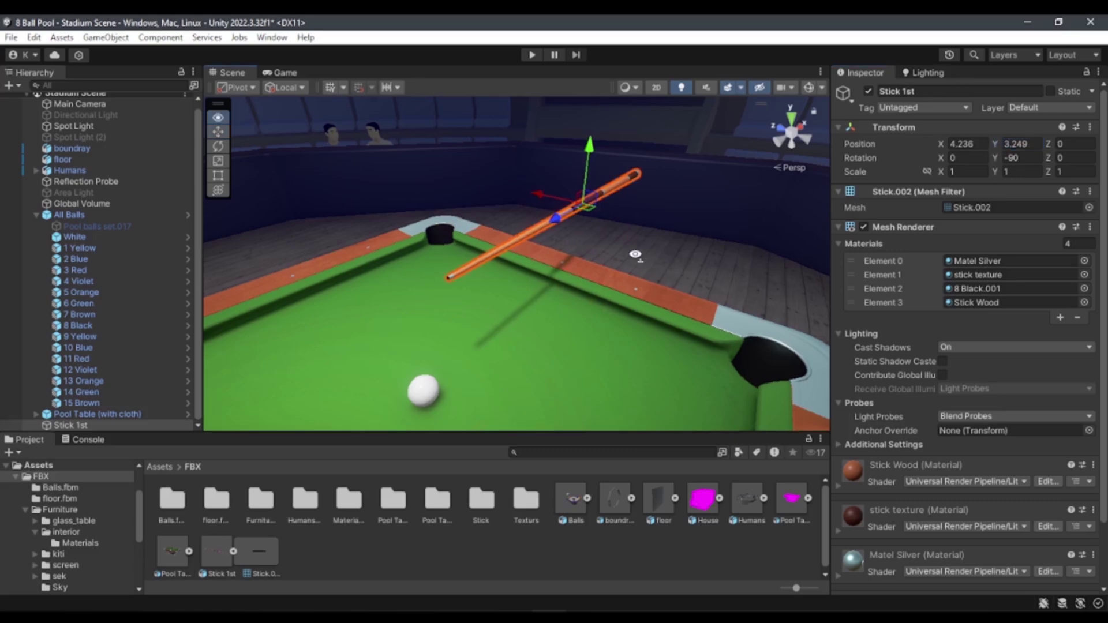
Step: Switch handles to Global orientation and orbit into the Back view of stick and cue ball
{"action": "right_click_drag", "start_coordinate": [635, 256], "coordinate": [520, 242]}
{"action": "left_click", "coordinate": [294, 88]}
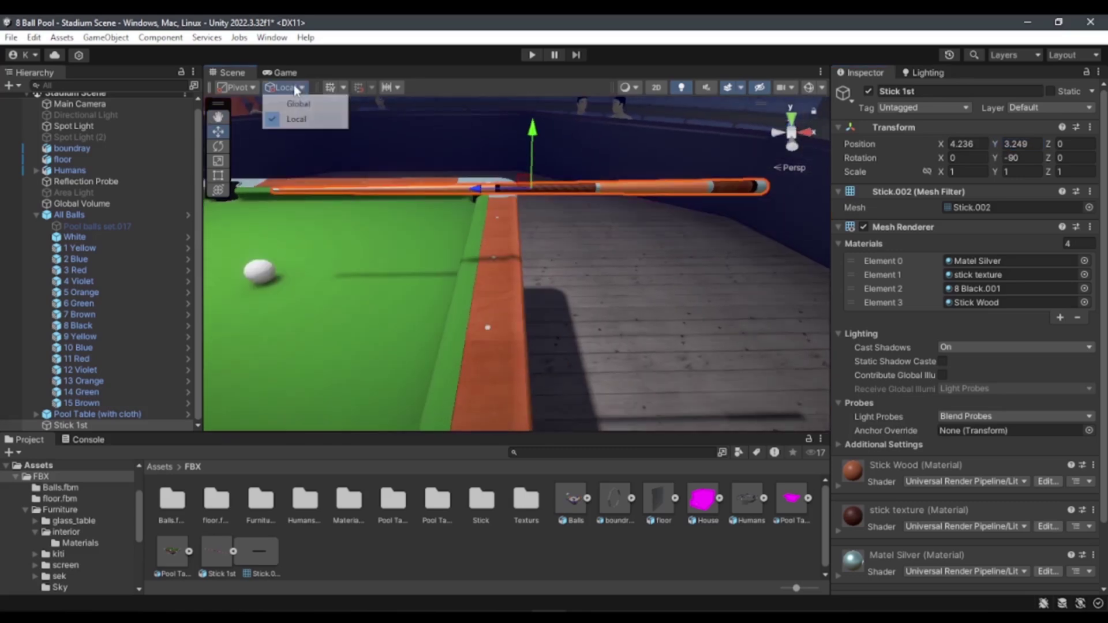
{"action": "left_click", "coordinate": [298, 104]}
{"action": "mouse_move", "coordinate": [522, 237]}
{"action": "right_mouse_down"}
{"action": "mouse_move", "coordinate": [600, 225]}
{"action": "mouse_move", "coordinate": [566, 230]}
{"action": "right_mouse_up"}
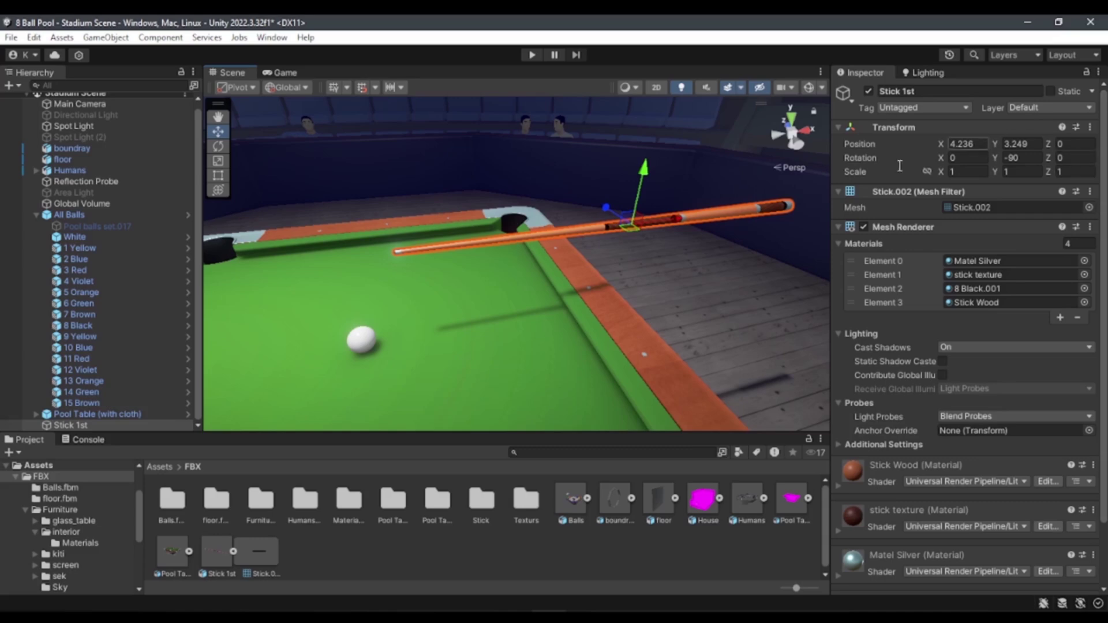
{"action": "right_click_drag", "start_coordinate": [639, 296], "coordinate": [642, 300]}
{"action": "left_click", "coordinate": [796, 144]}
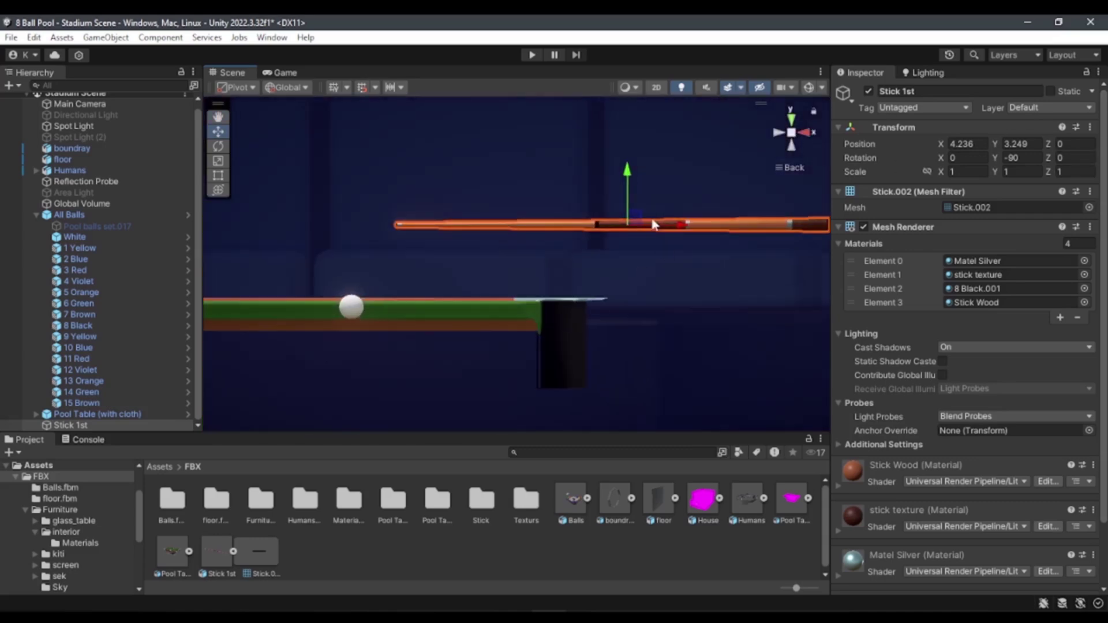
Step: Tilt Stick 1st to 15 degrees on X and lower it toward the cue ball
{"action": "mouse_move", "coordinate": [936, 154]}
{"action": "left_mouse_down"}
{"action": "mouse_move", "coordinate": [27, 164]}
{"action": "mouse_move", "coordinate": [269, 219]}
{"action": "left_mouse_up"}
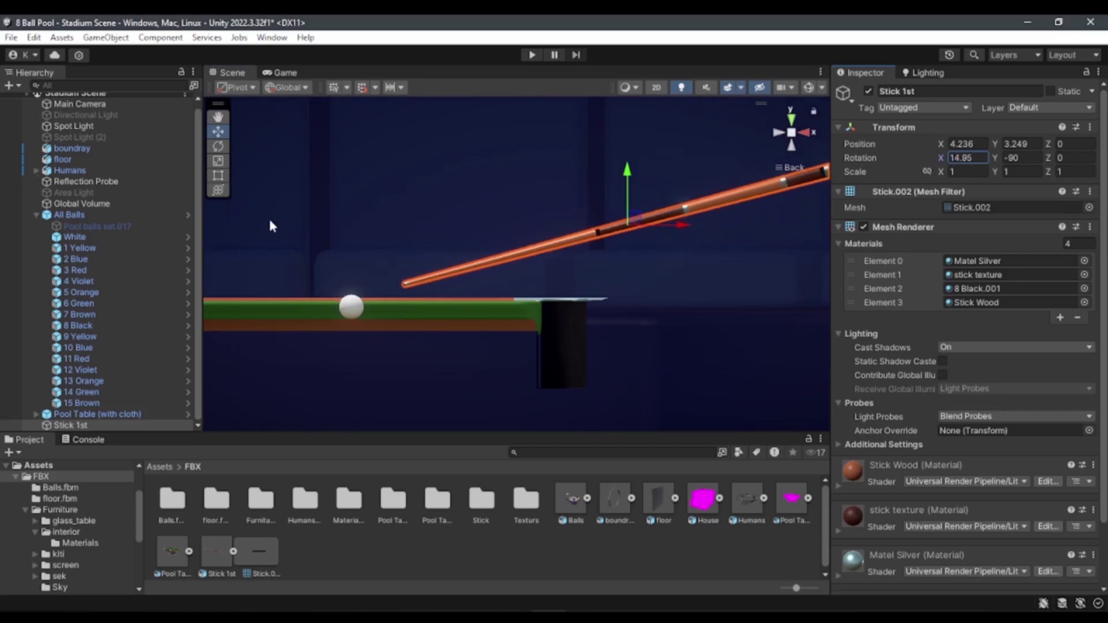
{"action": "left_click_drag", "start_coordinate": [634, 217], "coordinate": [601, 233]}
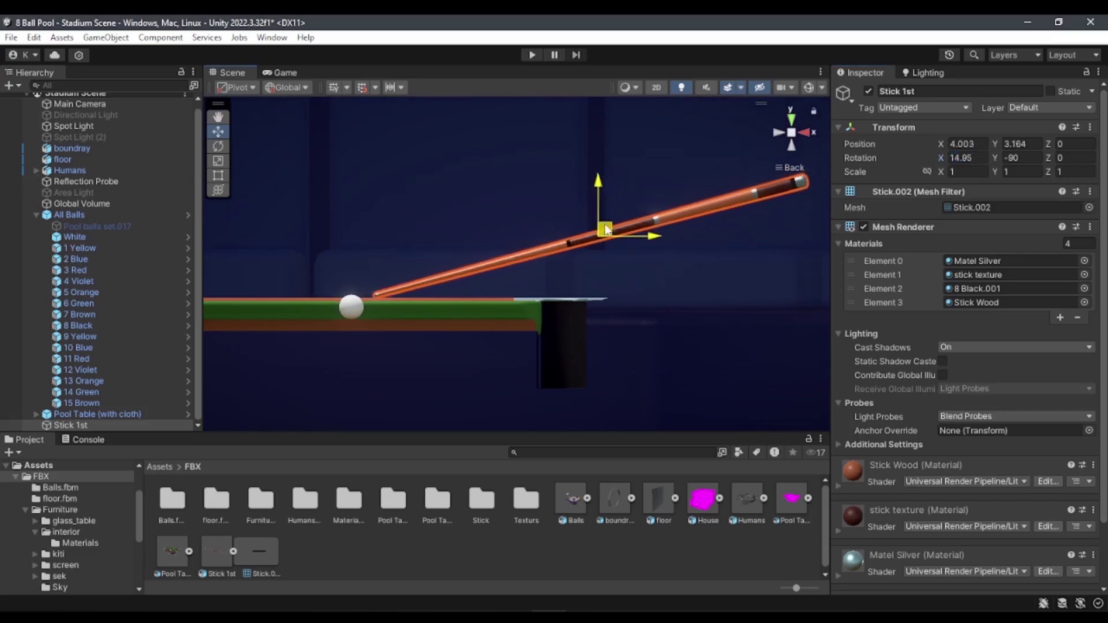
{"action": "scroll", "coordinate": [601, 234], "scroll_direction": "up", "scroll_amount": 5}
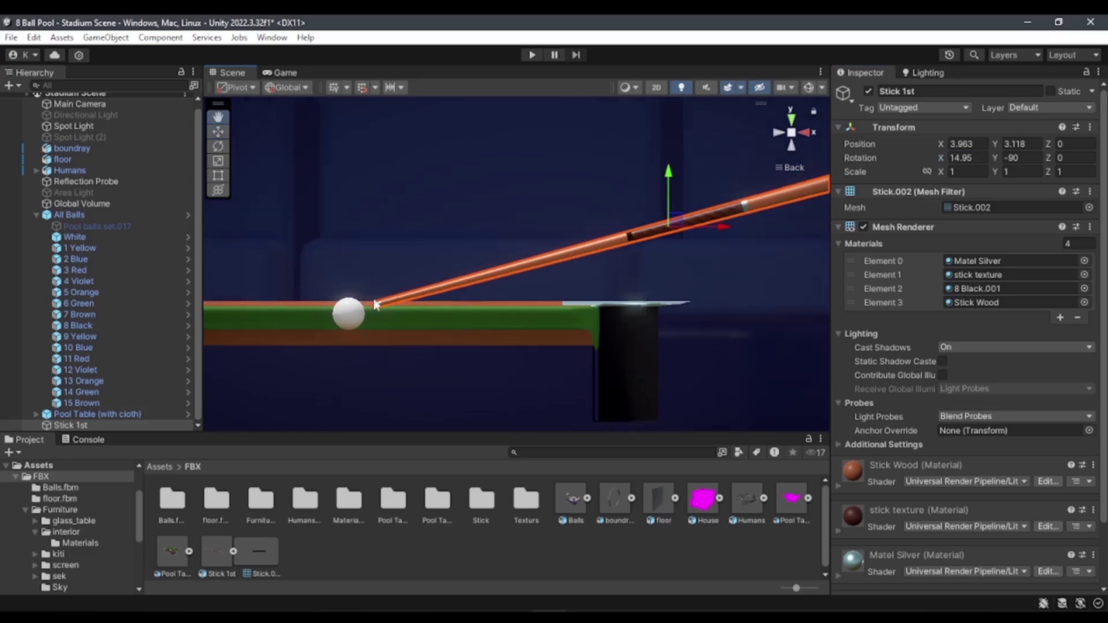
{"action": "left_click_drag", "start_coordinate": [712, 215], "coordinate": [716, 229]}
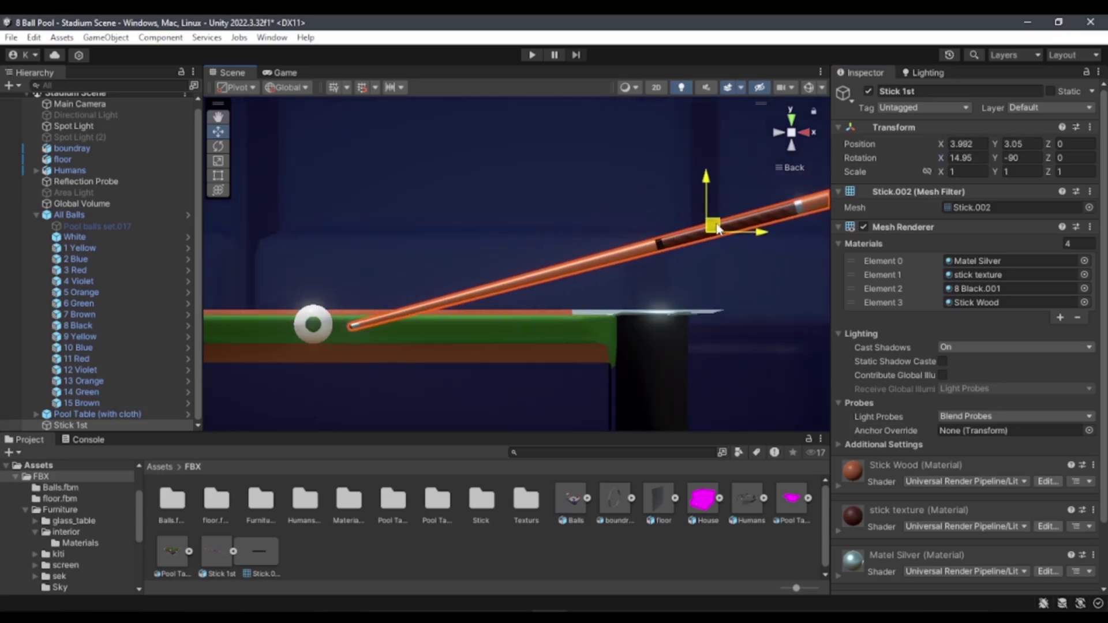
{"action": "type", "text": "10"}
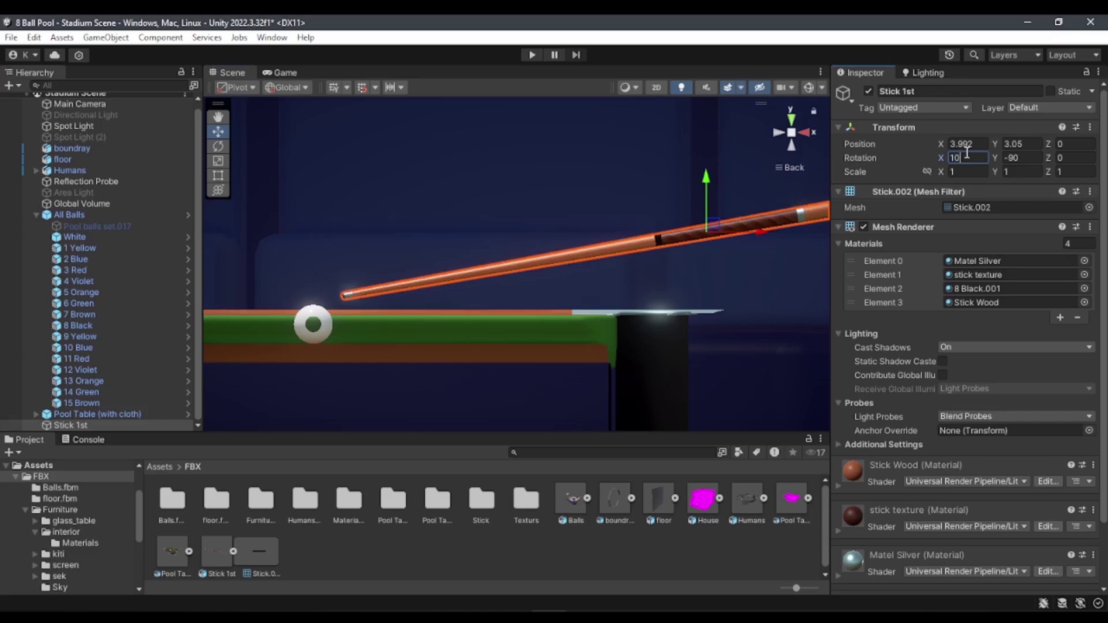
{"action": "mouse_move", "coordinate": [707, 192]}
{"action": "left_mouse_down"}
{"action": "mouse_move", "coordinate": [705, 212]}
{"action": "mouse_move", "coordinate": [698, 198]}
{"action": "left_mouse_up"}
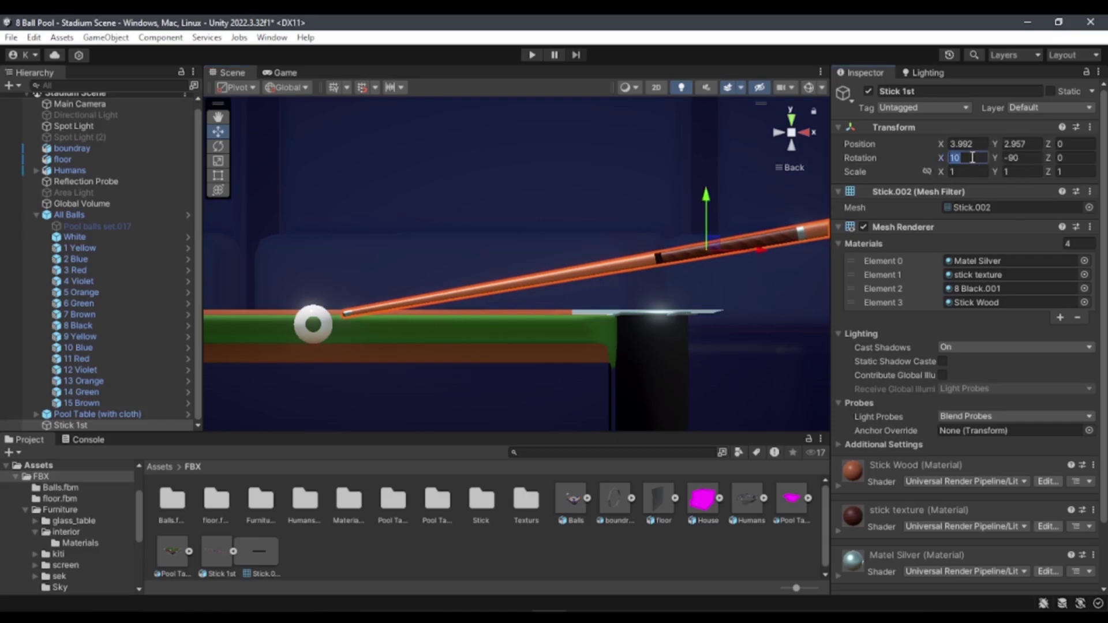
{"action": "type", "text": "15"}
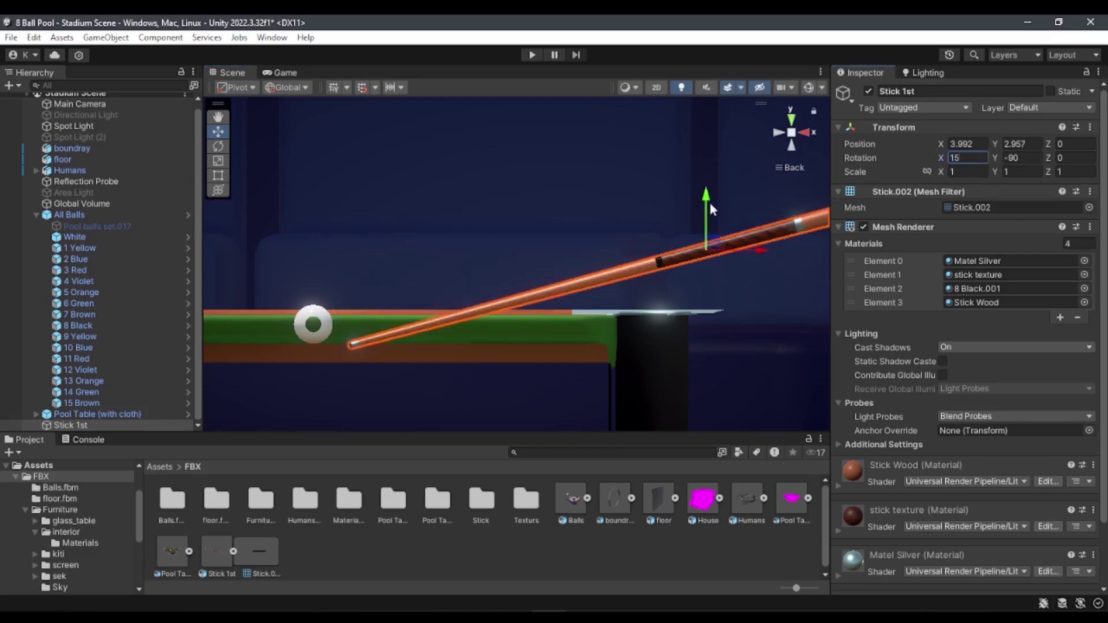
Step: Fine-tune the stick's height and slide its tip against the cue ball
{"action": "left_click_drag", "start_coordinate": [710, 204], "coordinate": [707, 165]}
{"action": "mouse_move", "coordinate": [716, 210]}
{"action": "left_mouse_down"}
{"action": "mouse_move", "coordinate": [699, 206]}
{"action": "mouse_move", "coordinate": [709, 214]}
{"action": "left_mouse_up"}
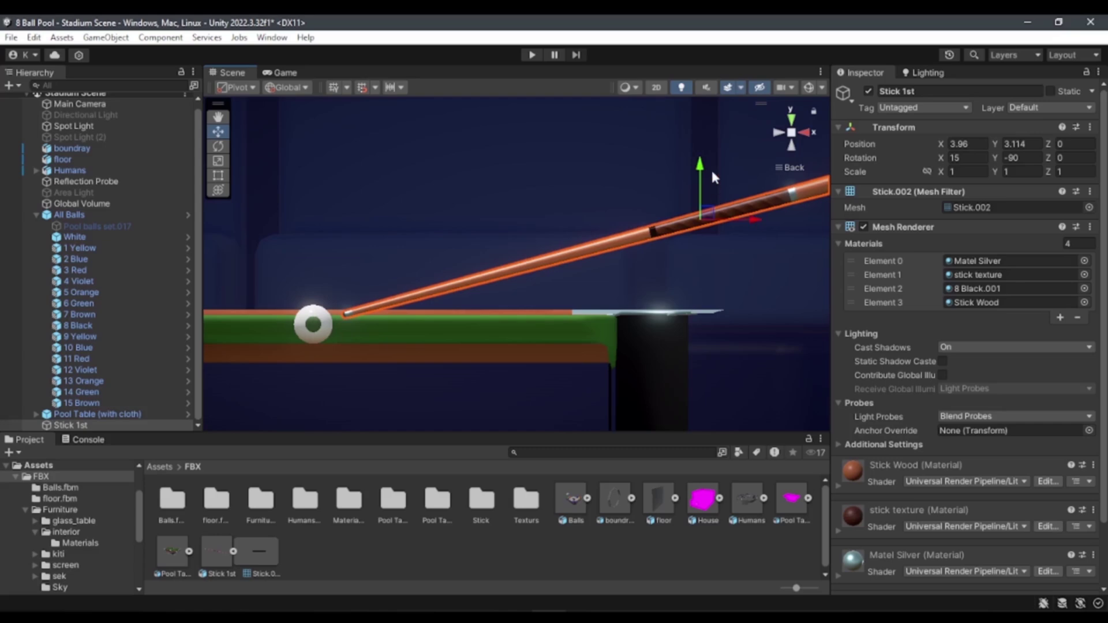
{"action": "left_click_drag", "start_coordinate": [700, 170], "coordinate": [699, 168]}
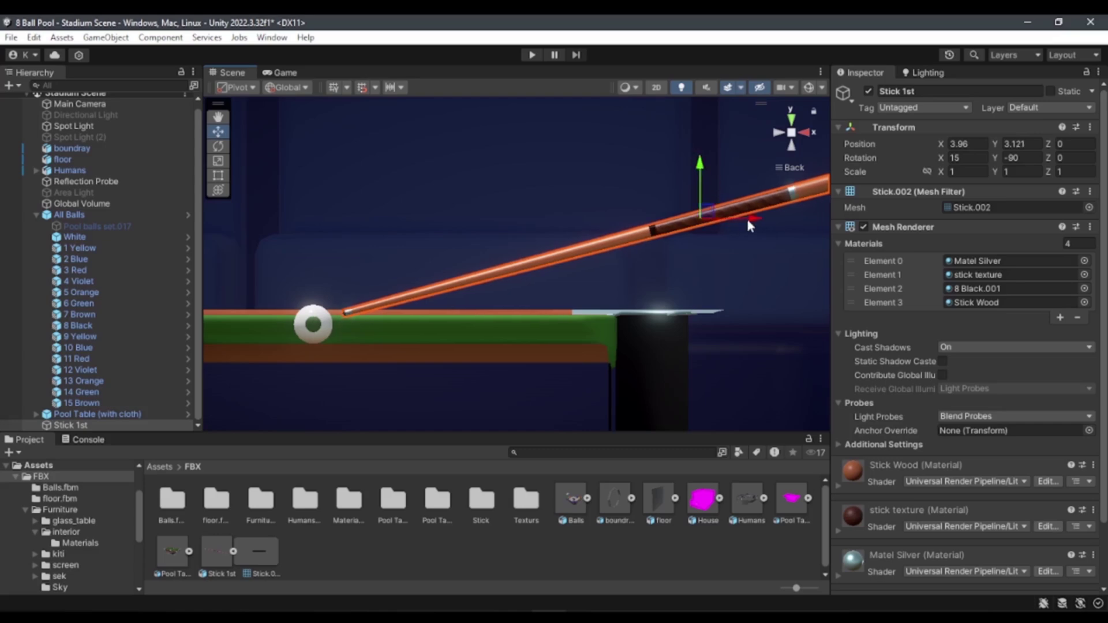
{"action": "left_click_drag", "start_coordinate": [748, 222], "coordinate": [745, 225]}
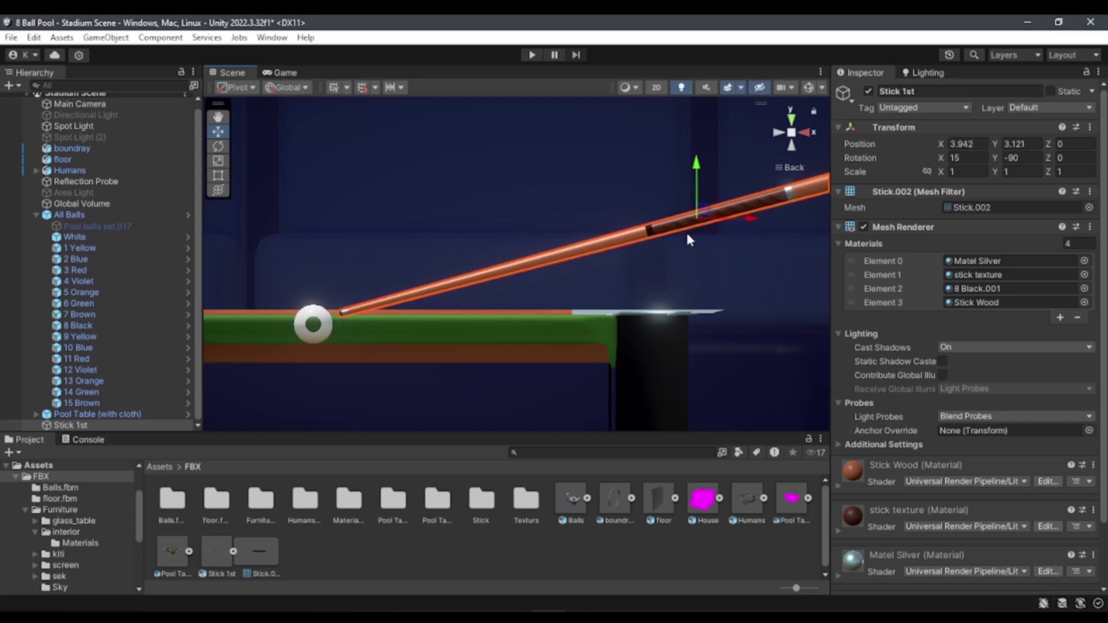
{"action": "mouse_move", "coordinate": [808, 141]}
{"action": "left_mouse_down"}
{"action": "mouse_move", "coordinate": [815, 125]}
{"action": "mouse_move", "coordinate": [547, 323]}
{"action": "mouse_move", "coordinate": [778, 185]}
{"action": "left_mouse_up"}
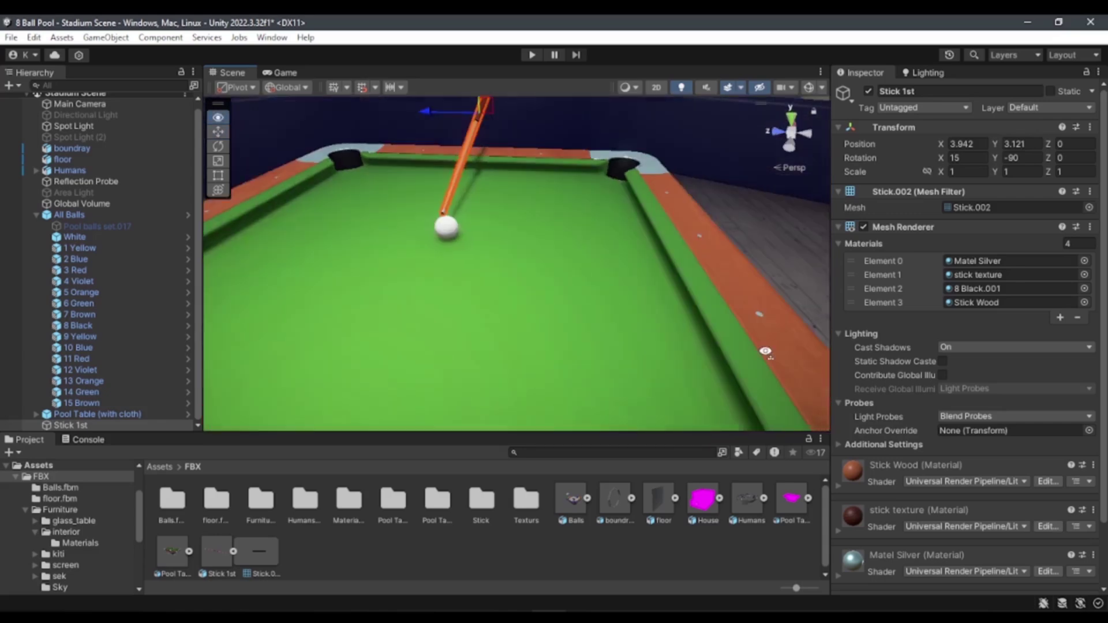
Step: Switch to the Top view, frame the cue ball and stick, and select White
{"action": "left_click", "coordinate": [791, 118]}
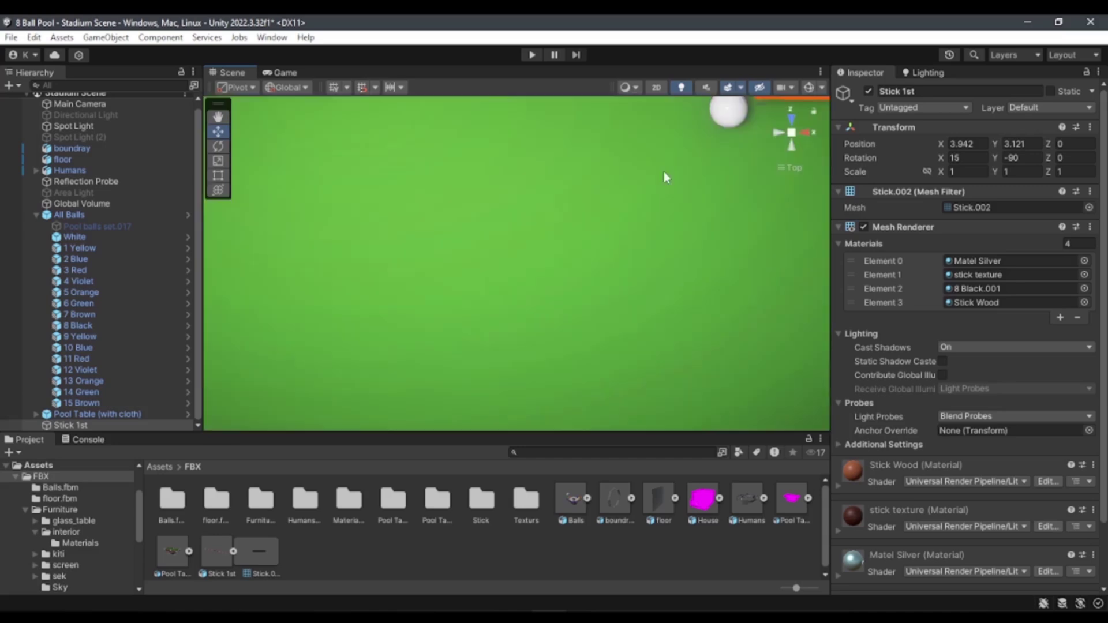
{"action": "middle_click_drag", "start_coordinate": [663, 171], "coordinate": [375, 322]}
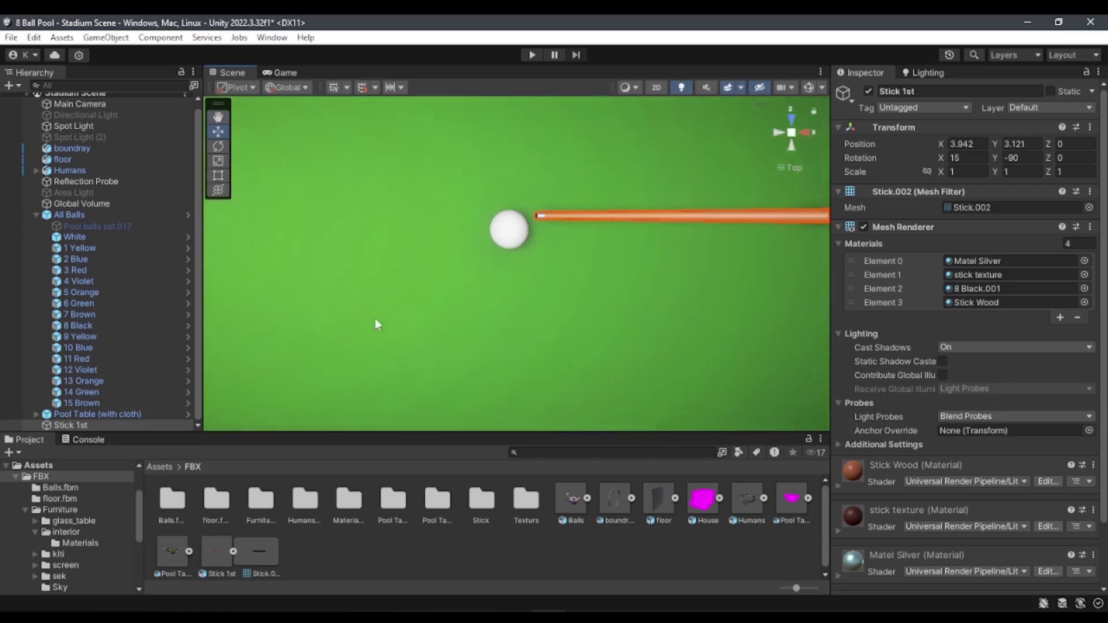
{"action": "middle_click_drag", "start_coordinate": [551, 256], "coordinate": [479, 319]}
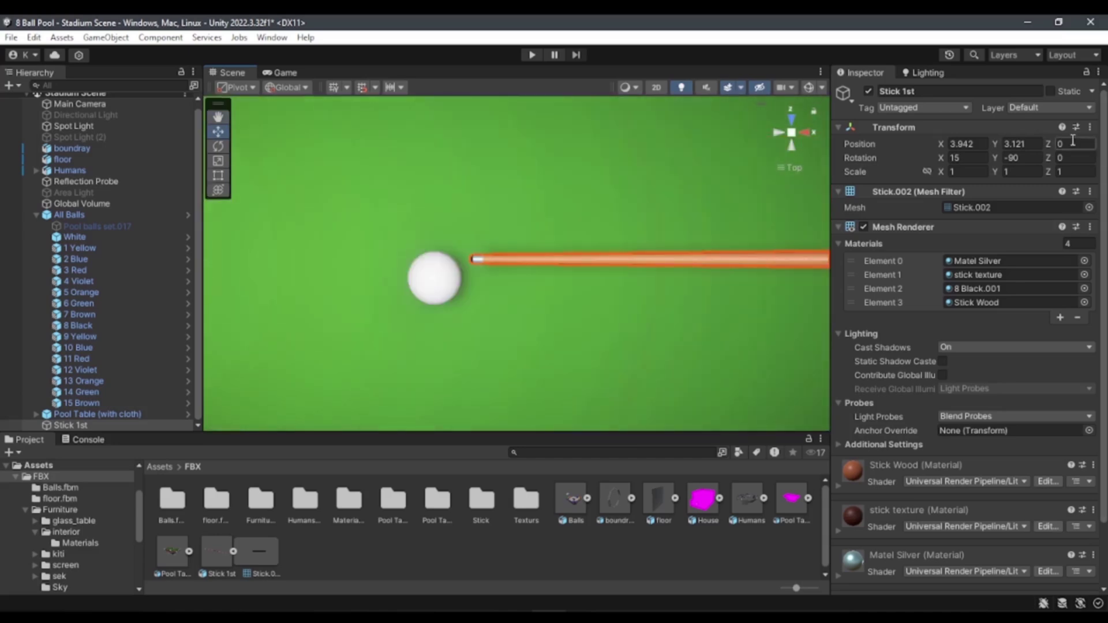
{"action": "left_click", "coordinate": [420, 289]}
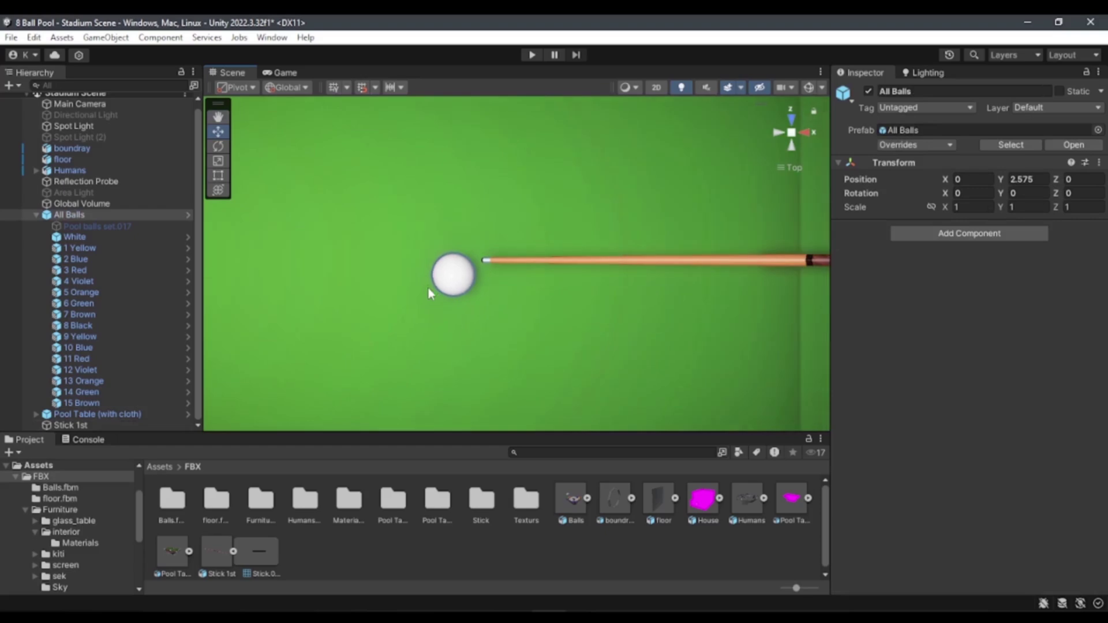
{"action": "left_click", "coordinate": [428, 288]}
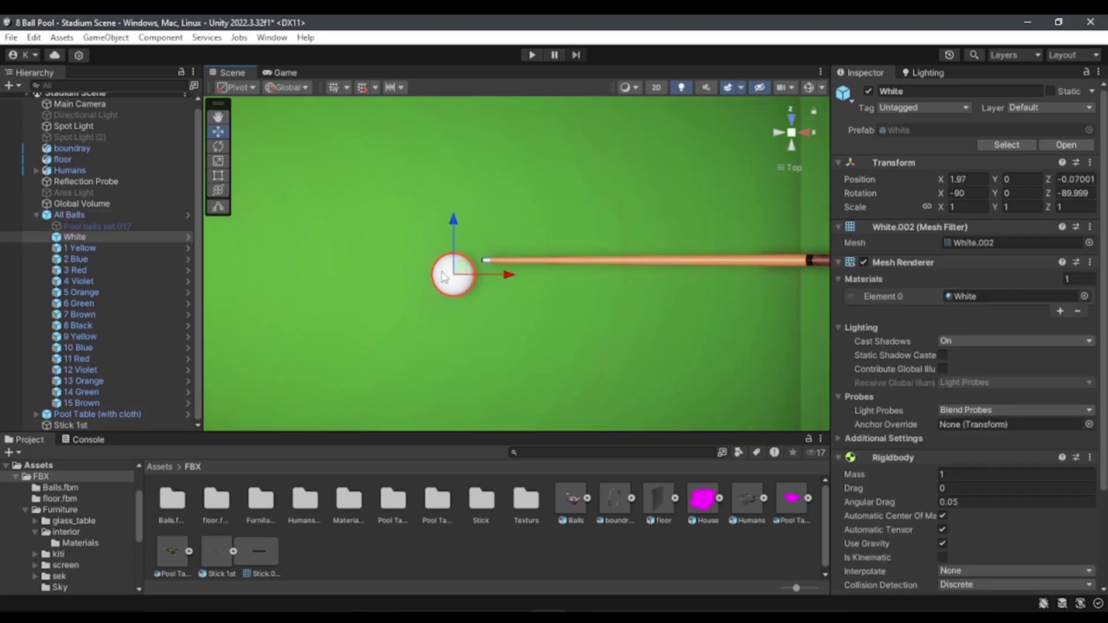
Step: Try White's Position Z at 0, zoom out over the rack, then undo the change
{"action": "left_click", "coordinate": [1091, 179]}
{"action": "type", "text": "0"}
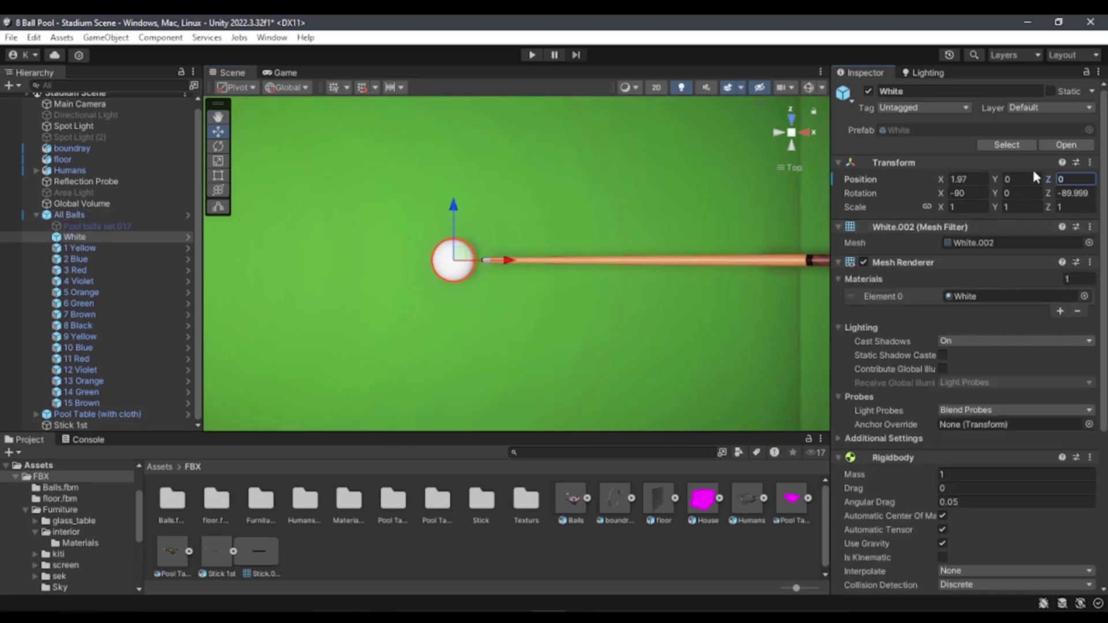
{"action": "scroll", "coordinate": [438, 317], "scroll_direction": "down", "scroll_amount": 3}
{"action": "middle_click_drag", "start_coordinate": [439, 317], "coordinate": [573, 326]}
{"action": "scroll", "coordinate": [573, 327], "scroll_direction": "down", "scroll_amount": 2}
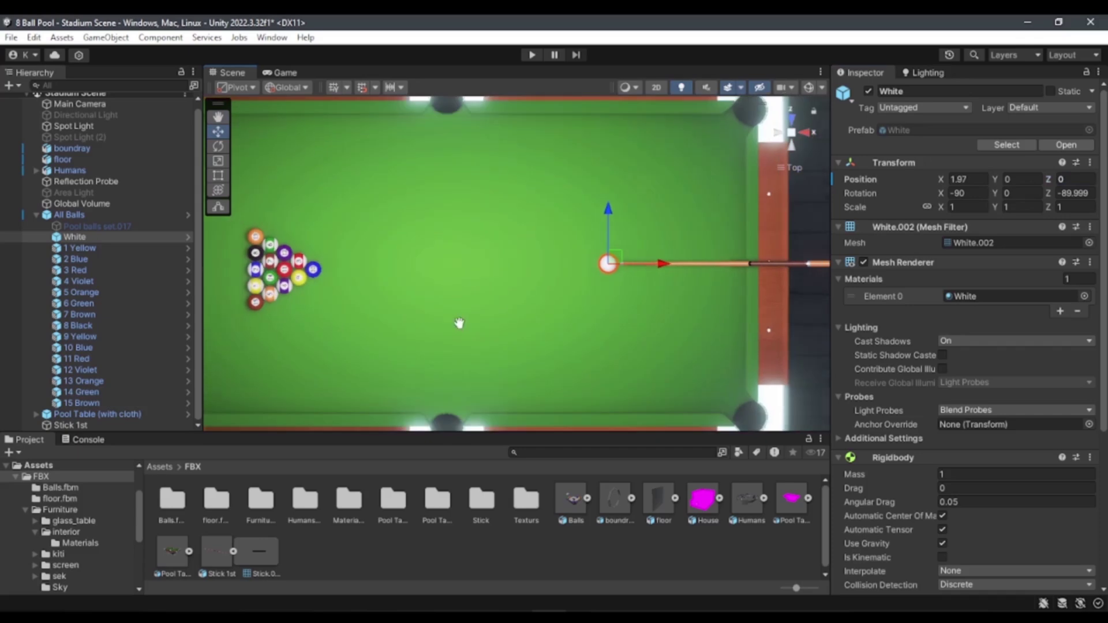
{"action": "scroll", "coordinate": [463, 323], "scroll_direction": "up", "scroll_amount": 2}
{"action": "key", "text": "ctrl+z"}
Step: Select the 10 Blue ball and zoom in on the ball rack
{"action": "left_click", "coordinate": [313, 270]}
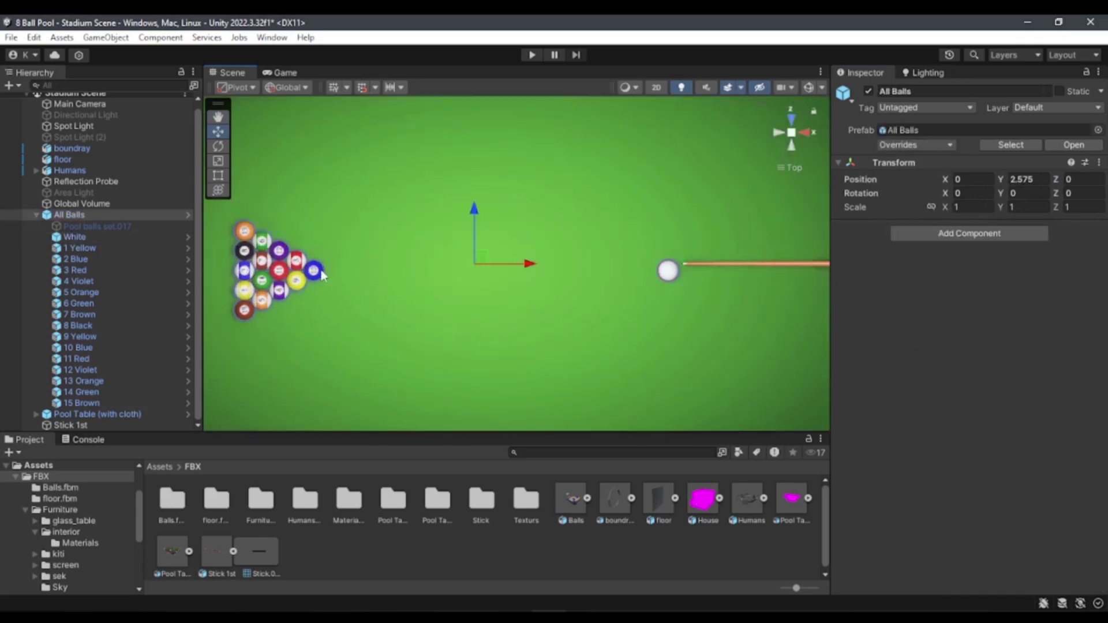
{"action": "left_click", "coordinate": [313, 270]}
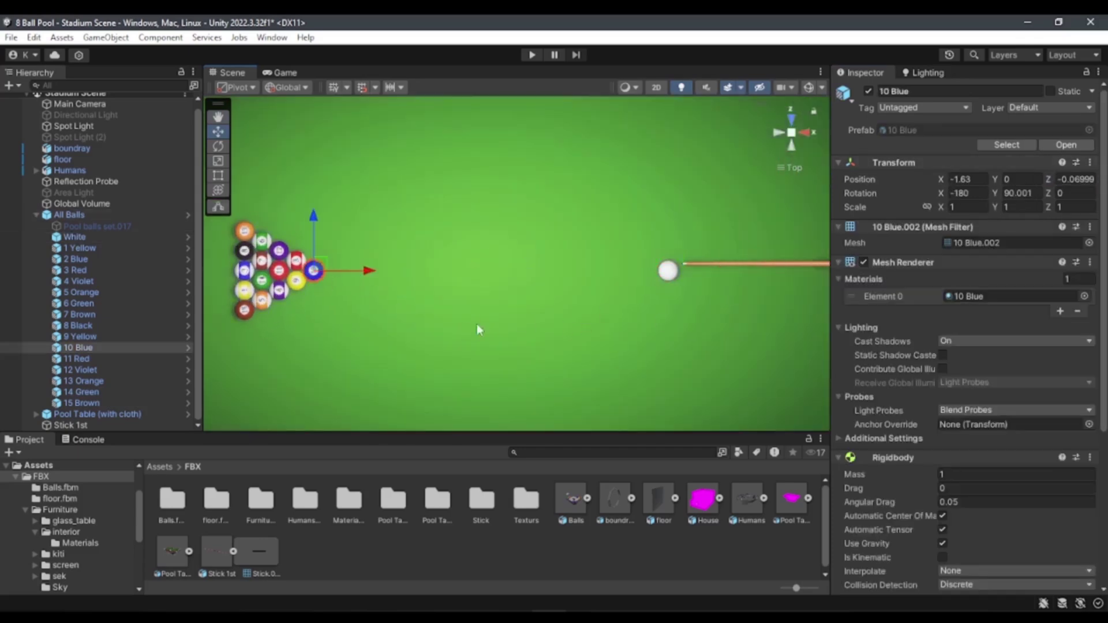
{"action": "middle_click_drag", "start_coordinate": [476, 324], "coordinate": [548, 340]}
{"action": "scroll", "coordinate": [483, 353], "scroll_direction": "up", "scroll_amount": 2}
{"action": "middle_click_drag", "start_coordinate": [483, 353], "coordinate": [541, 354]}
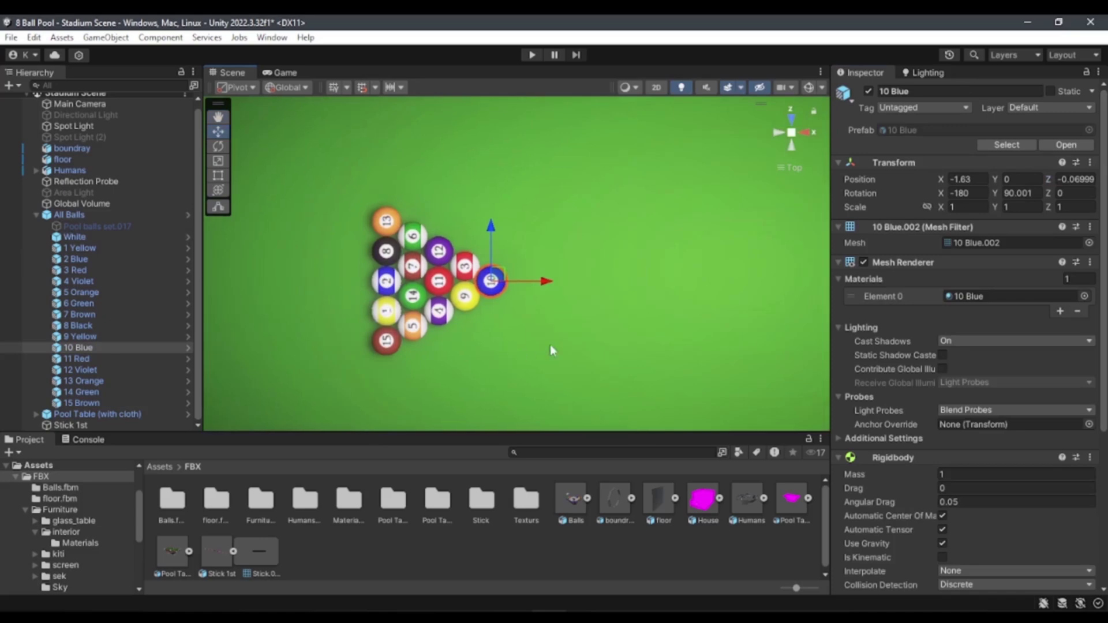
{"action": "scroll", "coordinate": [653, 338], "scroll_direction": "down", "scroll_amount": 2}
{"action": "middle_click_drag", "start_coordinate": [653, 338], "coordinate": [577, 338]}
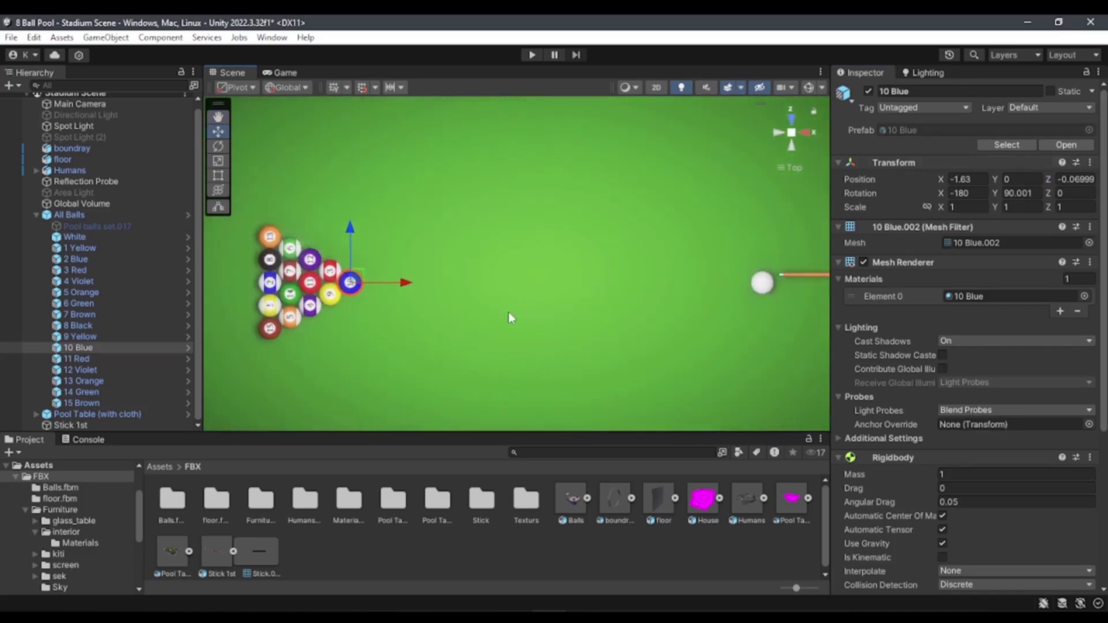
{"action": "middle_click_drag", "start_coordinate": [289, 323], "coordinate": [469, 319]}
{"action": "scroll", "coordinate": [469, 319], "scroll_direction": "up", "scroll_amount": 2}
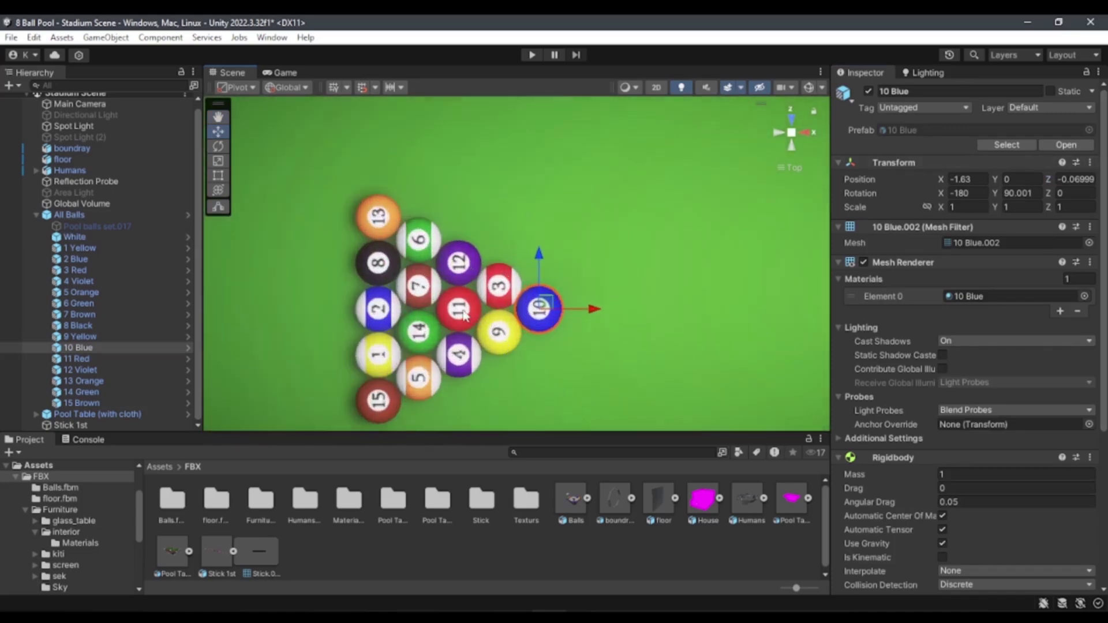
Step: Inspect the 11 Red, 2 Blue and 10 Blue balls, then select the White cue ball
{"action": "left_click", "coordinate": [465, 315]}
{"action": "left_click", "coordinate": [445, 306]}
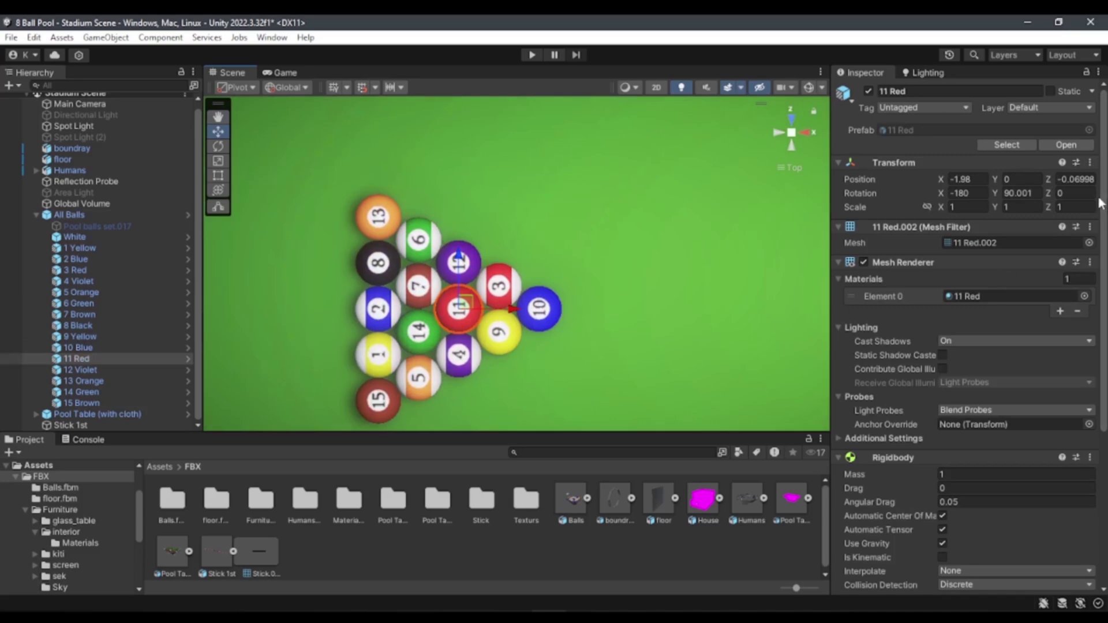
{"action": "left_click", "coordinate": [395, 317]}
{"action": "left_click", "coordinate": [396, 317]}
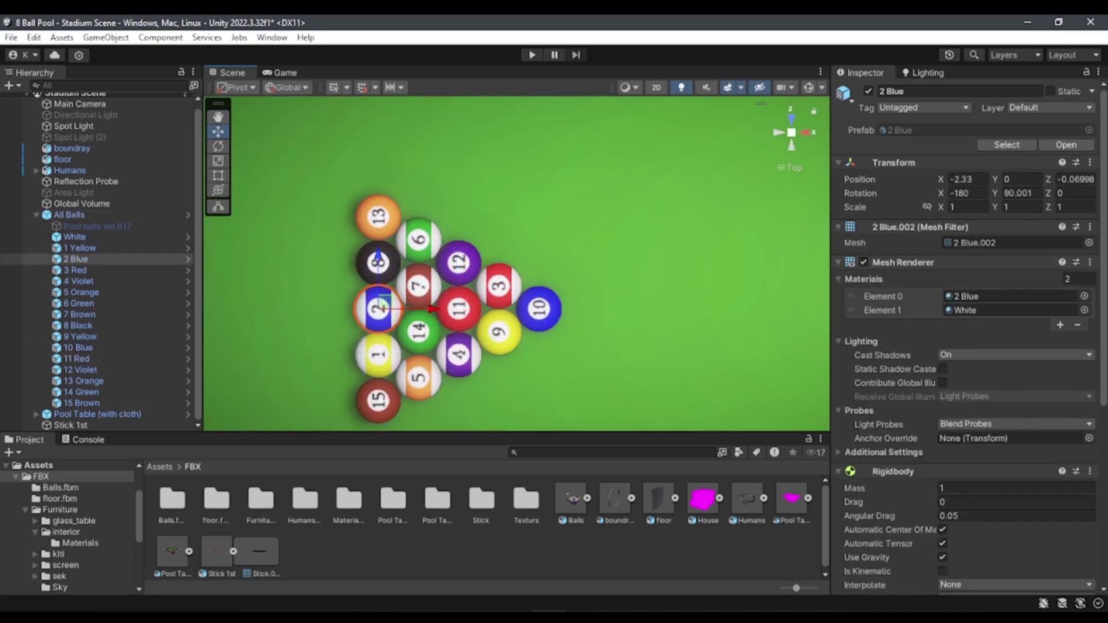
{"action": "left_click", "coordinate": [543, 321]}
{"action": "key", "text": "Right"}
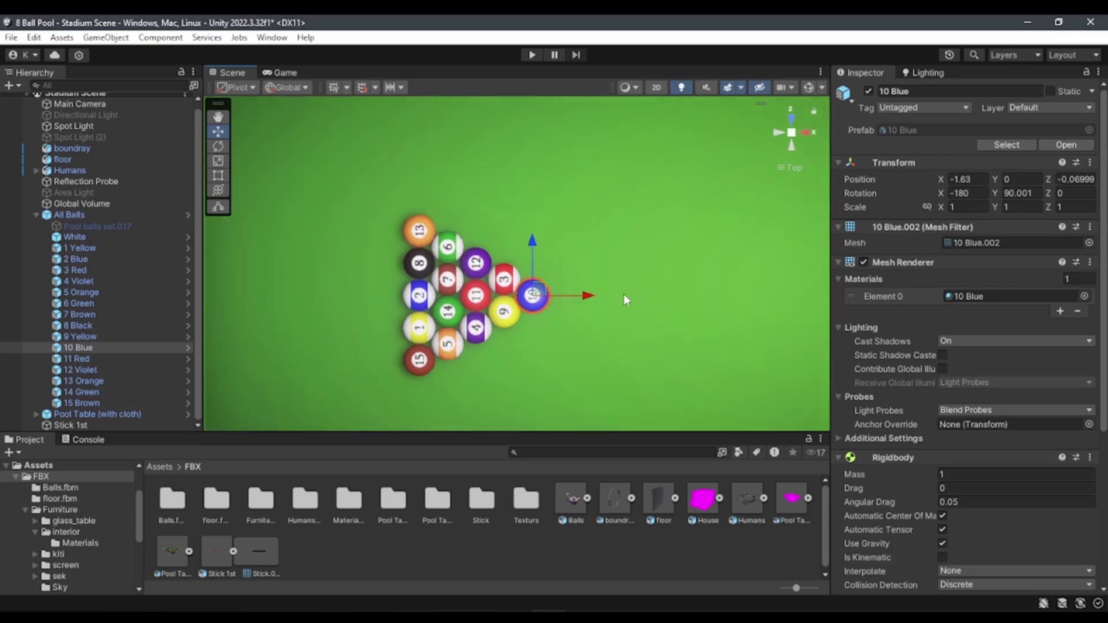
{"action": "left_click", "coordinate": [634, 292]}
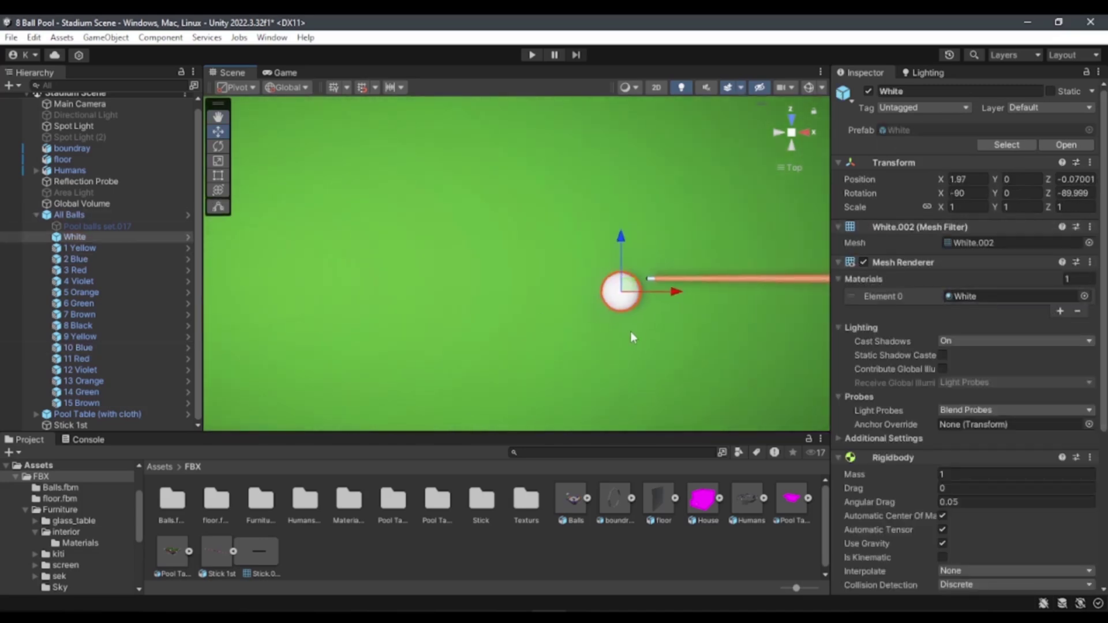
Step: Set the White cue ball's Position Z to 0
{"action": "scroll", "coordinate": [630, 331], "scroll_direction": "down", "scroll_amount": 3}
{"action": "middle_click_drag", "start_coordinate": [435, 347], "coordinate": [665, 342]}
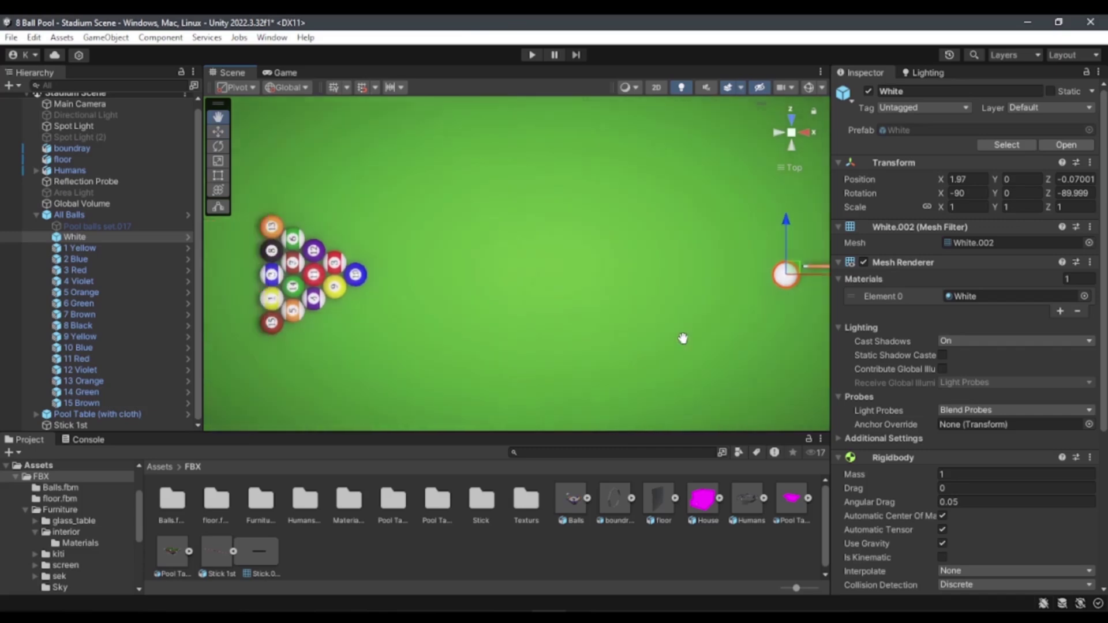
{"action": "key", "text": "Right"}
{"action": "key", "text": "Right"}
{"action": "double_click", "coordinate": [1068, 178]}
{"action": "type", "text": "0"}
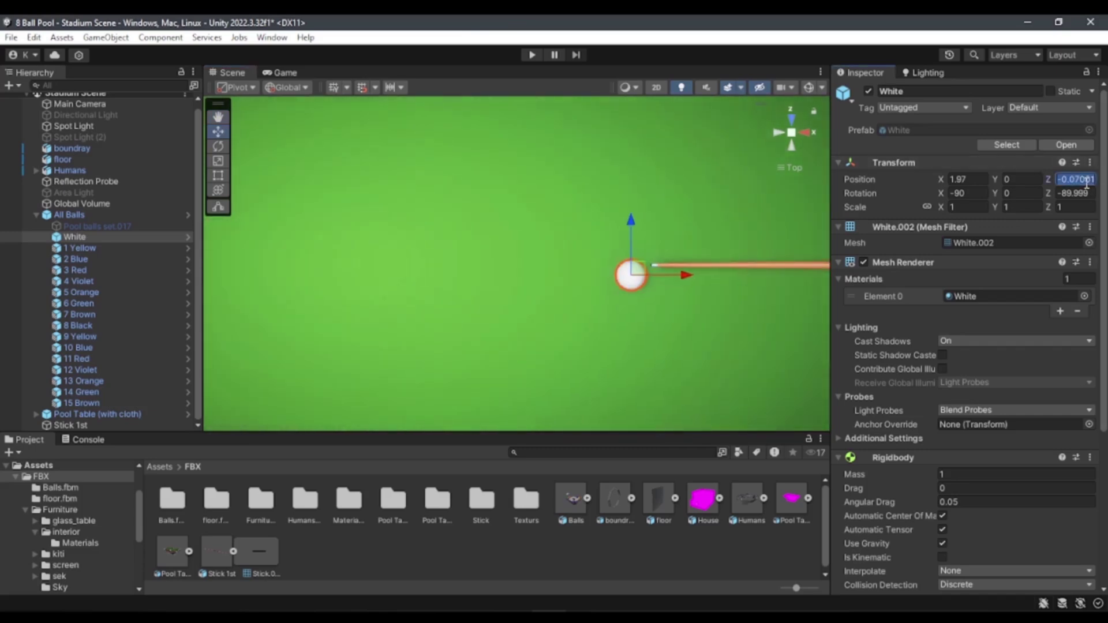
{"action": "key", "text": "Return"}
Step: Inspect rack balls 10, 1, 1–15 and 9, then edit the 10 ball's Position Z
{"action": "mouse_move", "coordinate": [698, 285]}
{"action": "middle_mouse_down"}
{"action": "mouse_move", "coordinate": [470, 298]}
{"action": "mouse_move", "coordinate": [548, 299]}
{"action": "middle_mouse_up"}
{"action": "scroll", "coordinate": [548, 300], "scroll_direction": "up", "scroll_amount": 2}
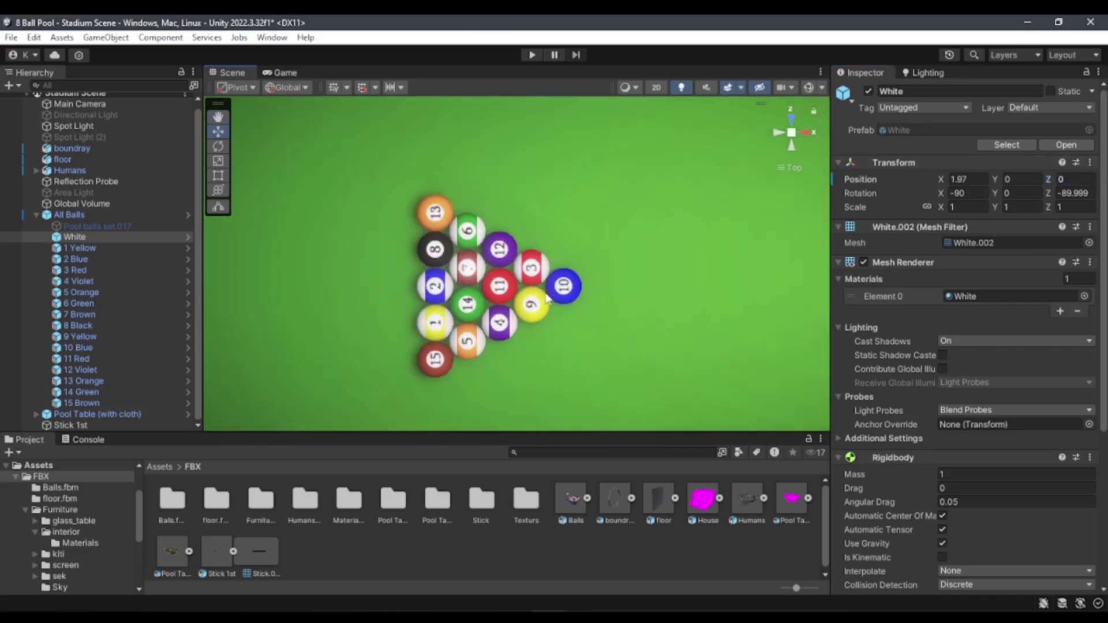
{"action": "left_click", "coordinate": [548, 300]}
{"action": "scroll", "coordinate": [571, 304], "scroll_direction": "up", "scroll_amount": 1}
{"action": "scroll", "coordinate": [602, 308], "scroll_direction": "up", "scroll_amount": 1}
{"action": "left_click", "coordinate": [601, 307]}
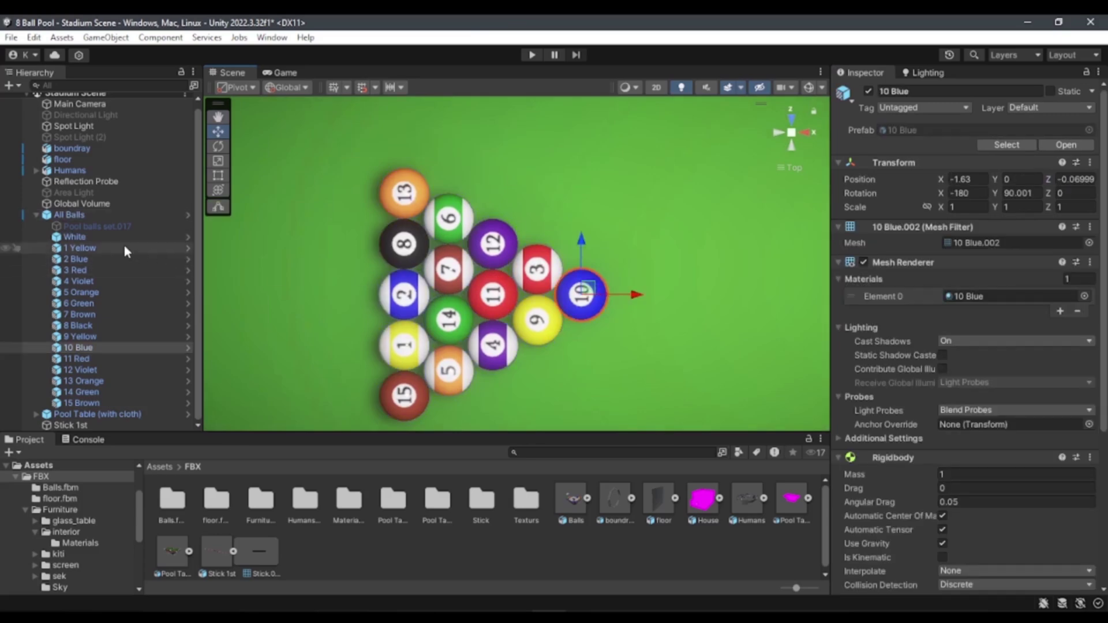
{"action": "left_click", "coordinate": [82, 248]}
{"action": "left_click", "coordinate": [101, 404], "text": "shift"}
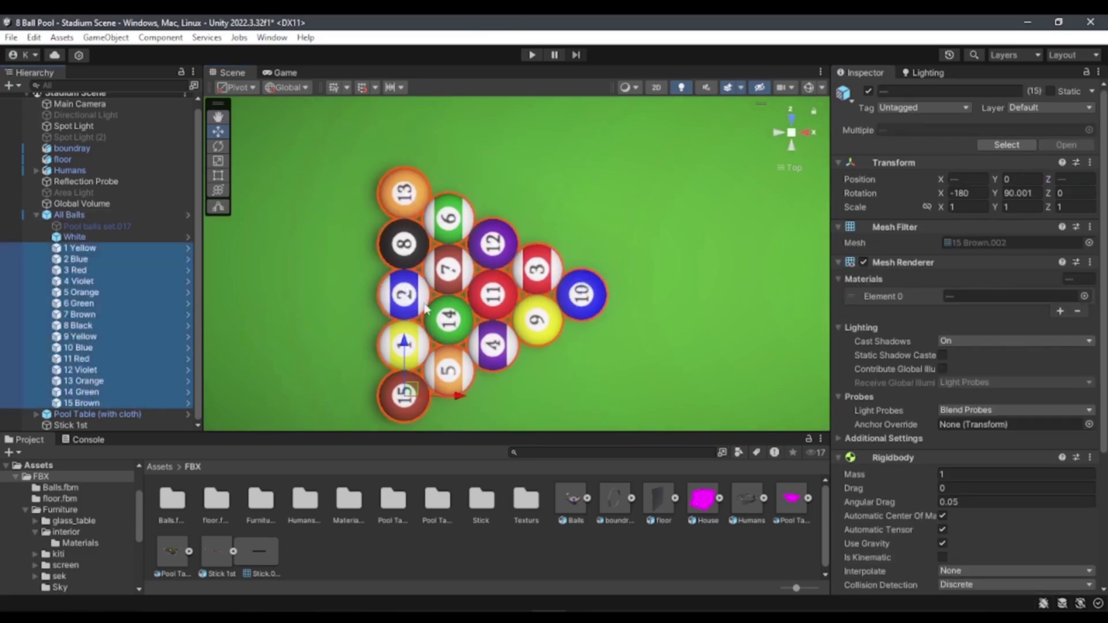
{"action": "left_click", "coordinate": [63, 338]}
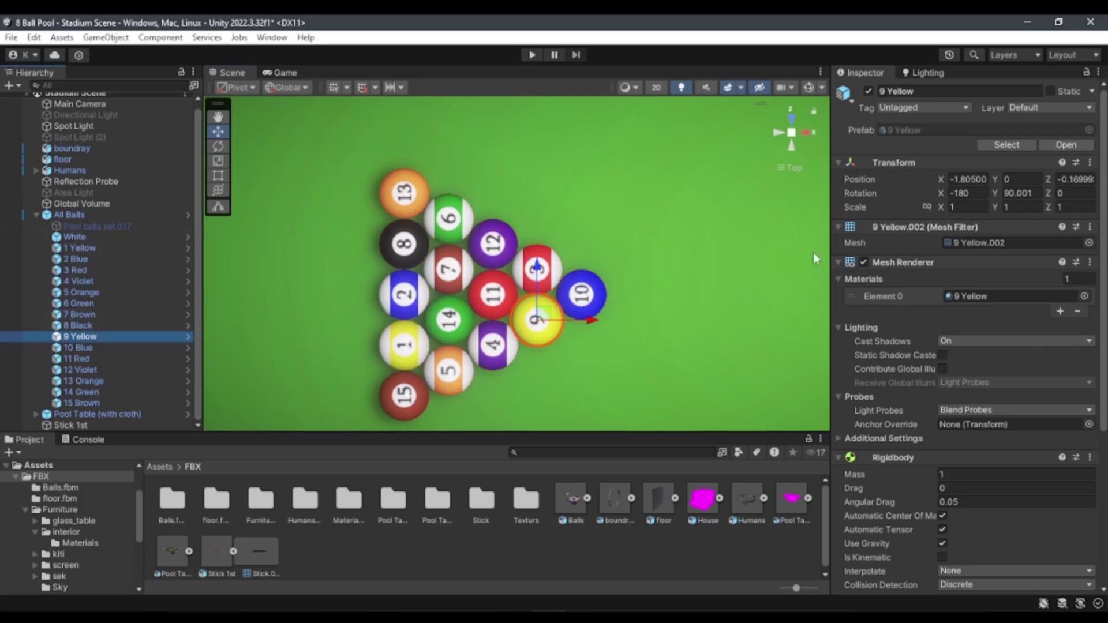
{"action": "left_click", "coordinate": [590, 295]}
{"action": "left_click", "coordinate": [589, 295]}
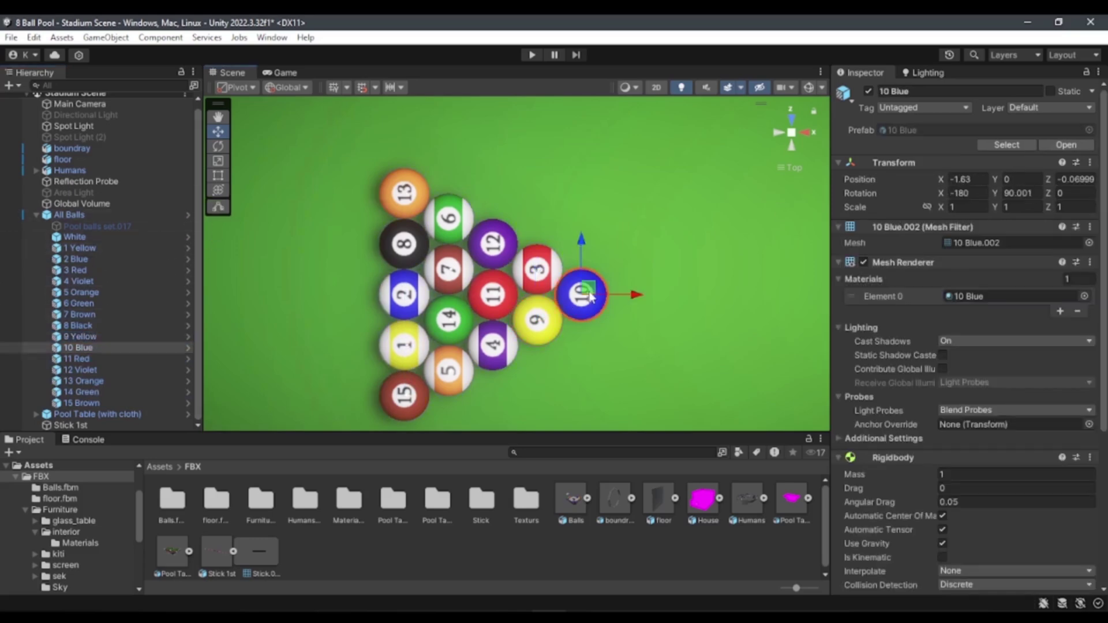
{"action": "left_click", "coordinate": [1083, 180]}
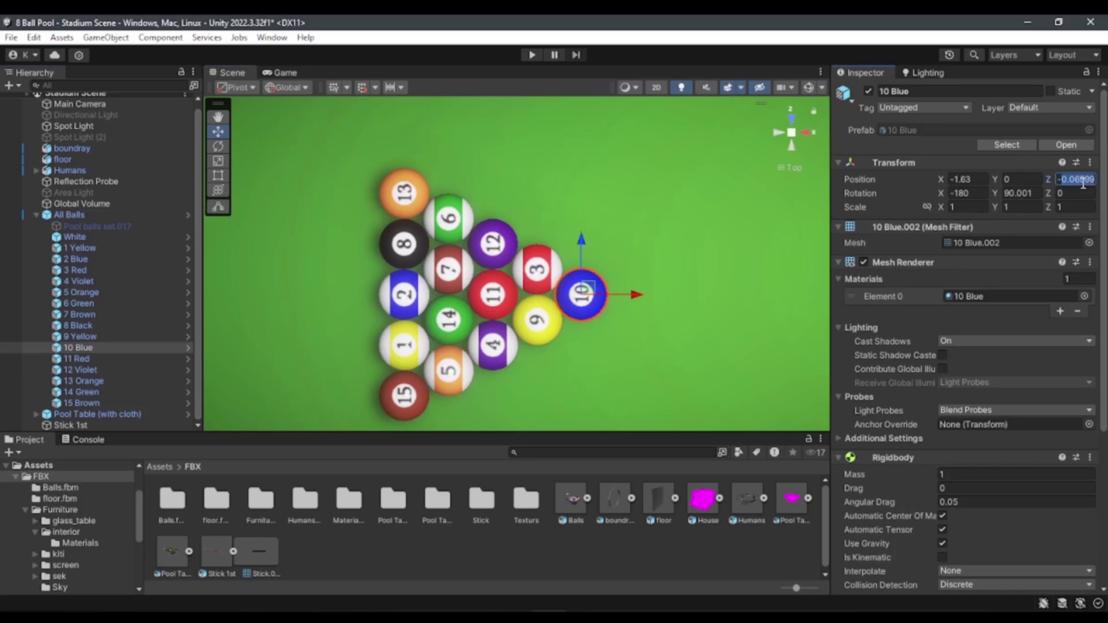
Step: Check the Increment Snapping settings, then frame balls 1–15 and reframe the whole rack
{"action": "left_click", "coordinate": [396, 89]}
{"action": "scroll", "coordinate": [553, 285], "scroll_direction": "up", "scroll_amount": 2}
{"action": "scroll", "coordinate": [552, 285], "scroll_direction": "up", "scroll_amount": 2}
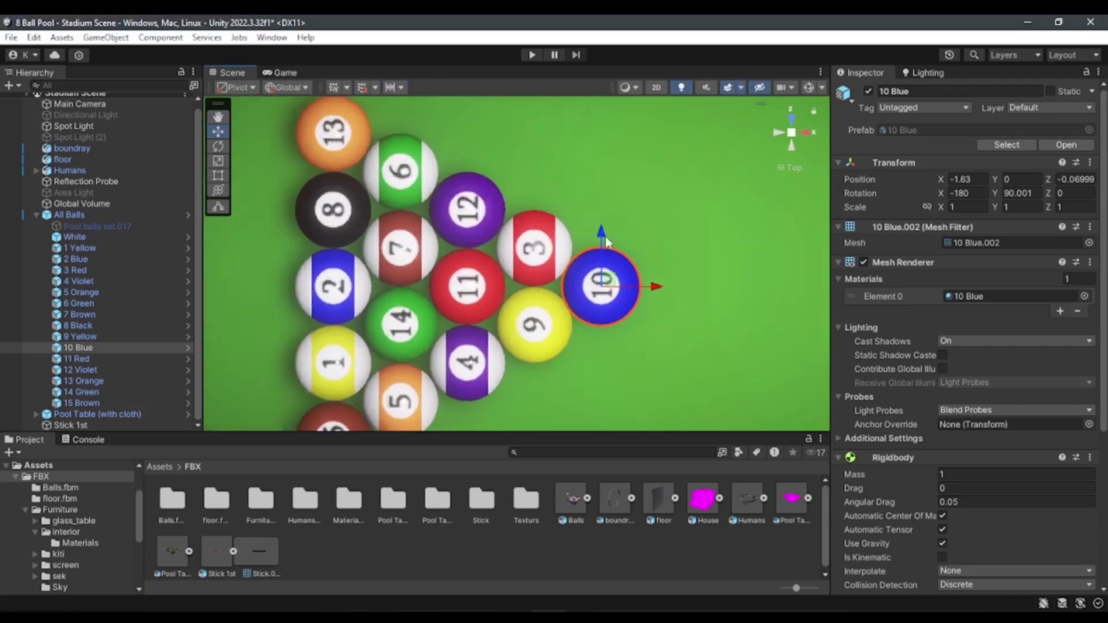
{"action": "left_click", "coordinate": [86, 248]}
{"action": "left_click", "coordinate": [85, 403], "text": "shift"}
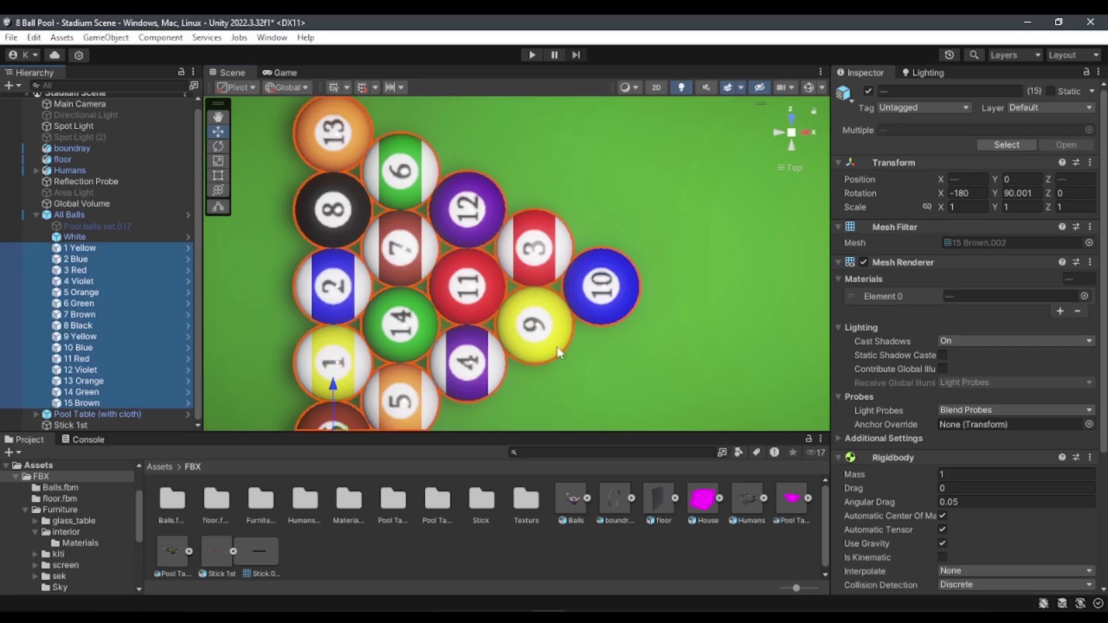
{"action": "key", "text": "f"}
{"action": "scroll", "coordinate": [582, 323], "scroll_direction": "down", "scroll_amount": 5}
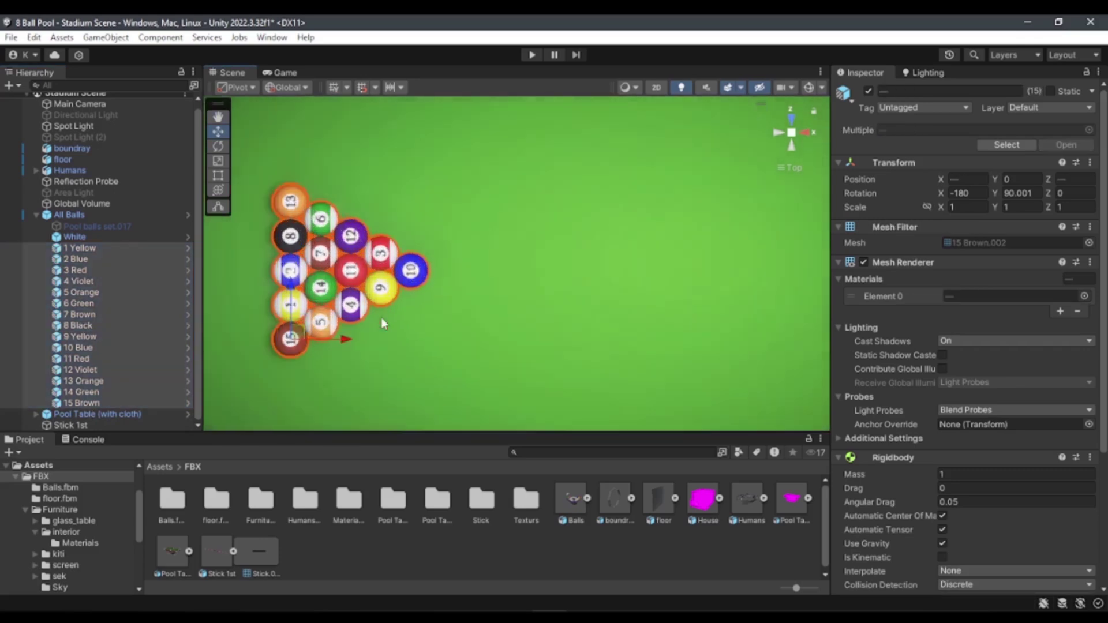
{"action": "scroll", "coordinate": [381, 318], "scroll_direction": "up", "scroll_amount": 2}
{"action": "scroll", "coordinate": [375, 335], "scroll_direction": "up", "scroll_amount": 3}
{"action": "scroll", "coordinate": [373, 343], "scroll_direction": "up", "scroll_amount": 2}
{"action": "scroll", "coordinate": [372, 344], "scroll_direction": "up", "scroll_amount": 1}
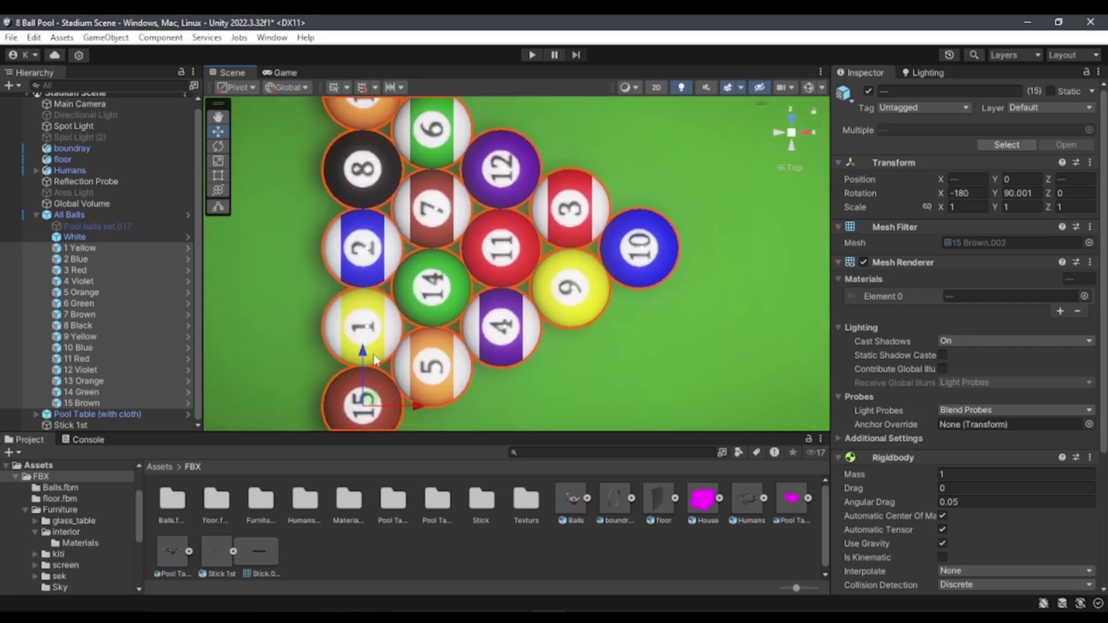
{"action": "scroll", "coordinate": [387, 323], "scroll_direction": "up", "scroll_amount": 2}
{"action": "scroll", "coordinate": [397, 307], "scroll_direction": "up", "scroll_amount": 2}
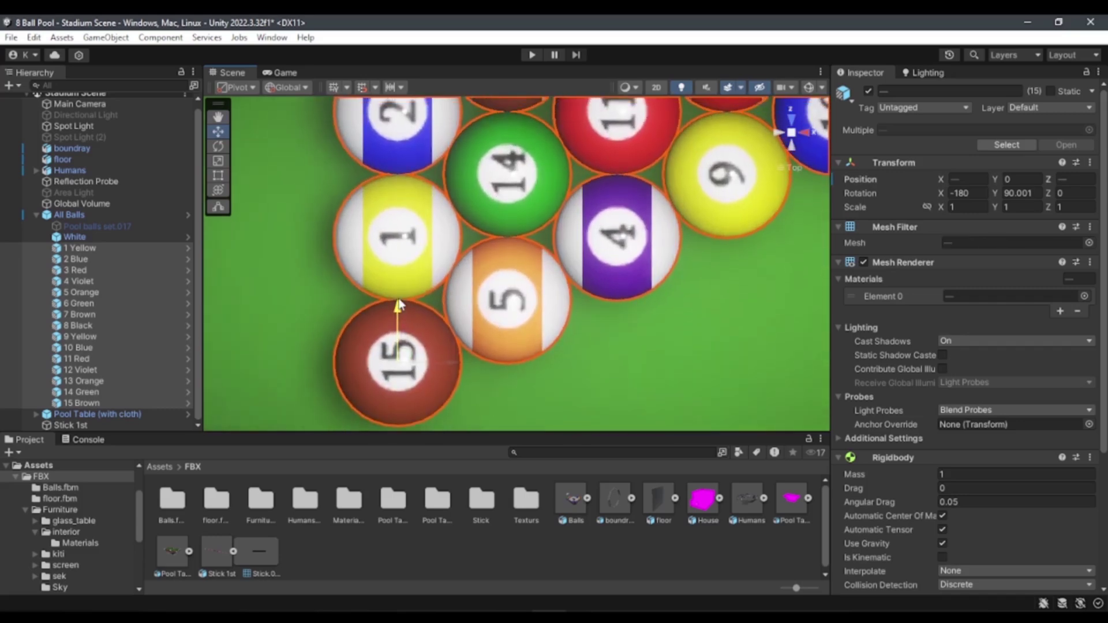
{"action": "left_click_drag", "start_coordinate": [399, 304], "coordinate": [401, 292]}
{"action": "scroll", "coordinate": [400, 291], "scroll_direction": "down", "scroll_amount": 1}
{"action": "scroll", "coordinate": [404, 289], "scroll_direction": "down", "scroll_amount": 1}
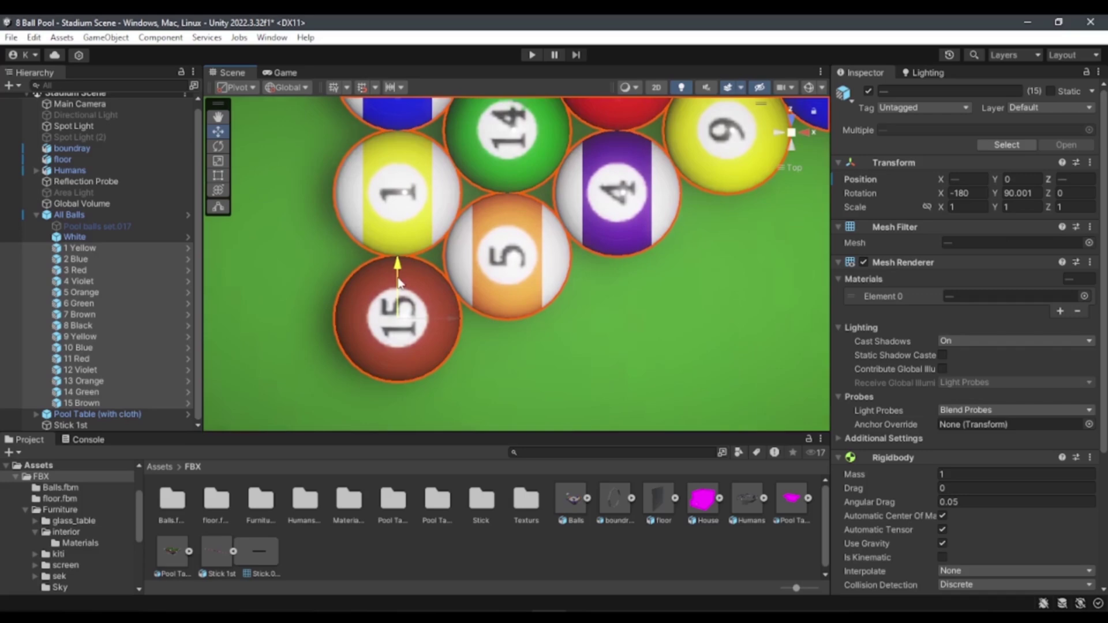
{"action": "scroll", "coordinate": [505, 276], "scroll_direction": "down", "scroll_amount": 2}
{"action": "scroll", "coordinate": [515, 268], "scroll_direction": "down", "scroll_amount": 2}
{"action": "middle_click_drag", "start_coordinate": [515, 268], "coordinate": [496, 317]}
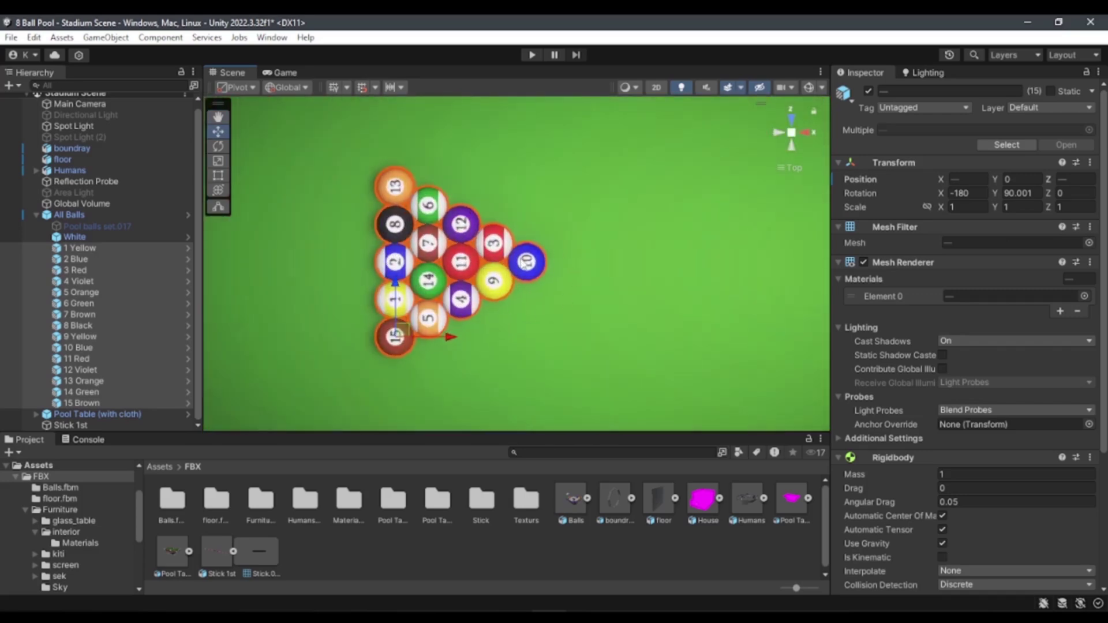
{"action": "left_click", "coordinate": [527, 262]}
Step: Select the 10 ball, check Increment Snapping, inspect the 11 and 2 balls, and pan to the cue ball
{"action": "left_click", "coordinate": [526, 261]}
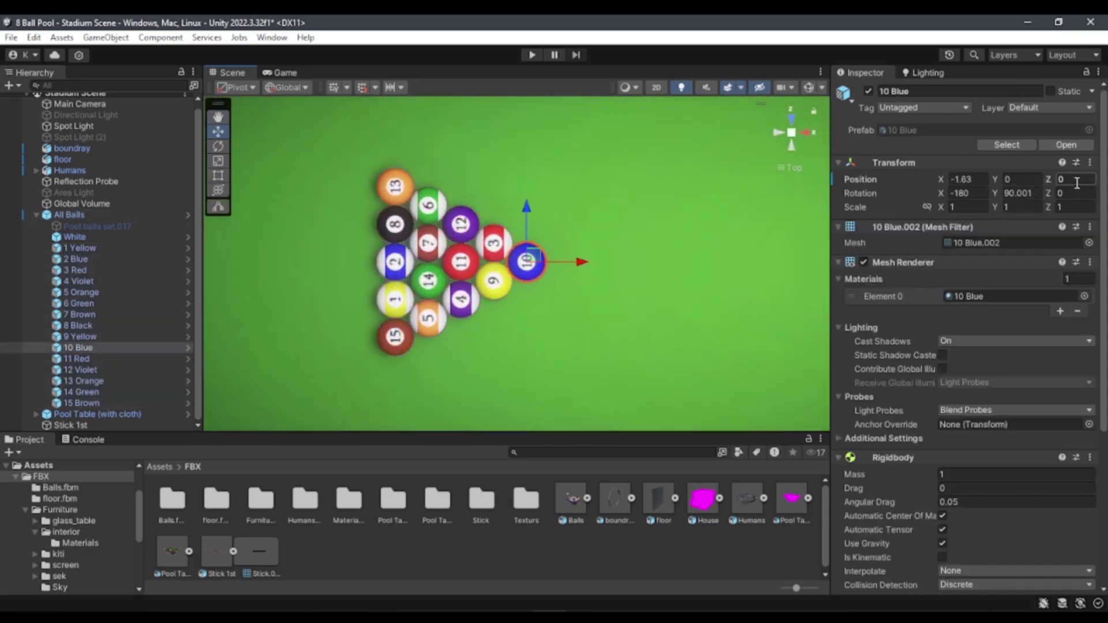
{"action": "left_click", "coordinate": [394, 86]}
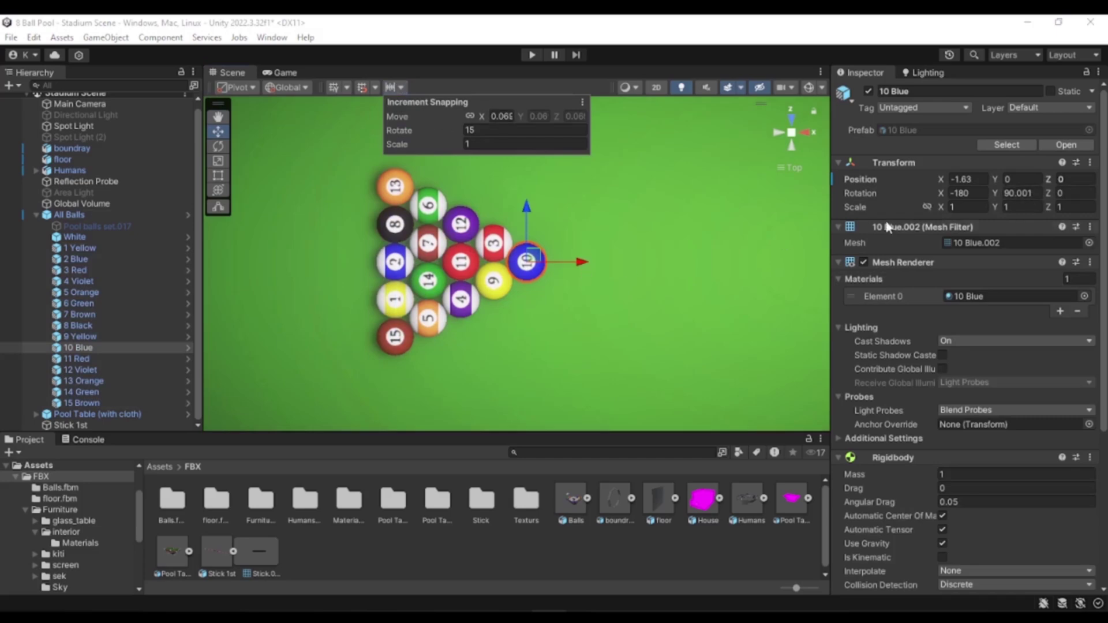
{"action": "left_click", "coordinate": [447, 265]}
{"action": "left_click", "coordinate": [447, 265]}
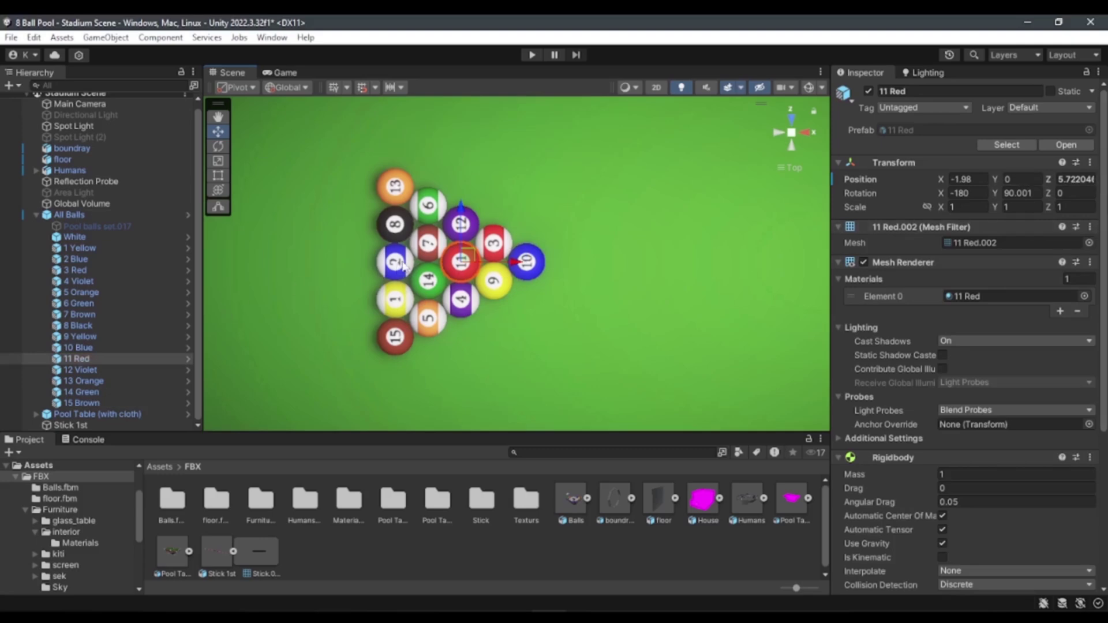
{"action": "left_click", "coordinate": [404, 266]}
{"action": "scroll", "coordinate": [656, 357], "scroll_direction": "down", "scroll_amount": 2}
{"action": "mouse_move", "coordinate": [657, 358]}
{"action": "middle_mouse_down"}
{"action": "mouse_move", "coordinate": [632, 358]}
{"action": "mouse_move", "coordinate": [601, 297]}
{"action": "middle_mouse_up"}
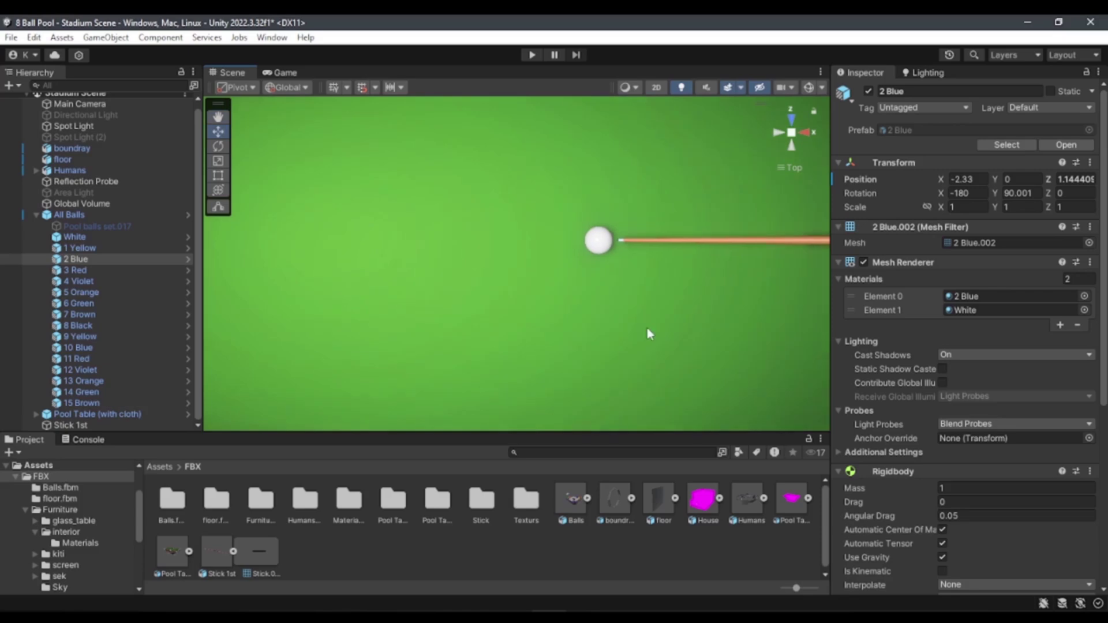
{"action": "middle_click_drag", "start_coordinate": [648, 333], "coordinate": [603, 349]}
Step: Select White and drag it along X into the rack and back to its starting spot
{"action": "left_click", "coordinate": [605, 268]}
{"action": "left_click", "coordinate": [618, 264]}
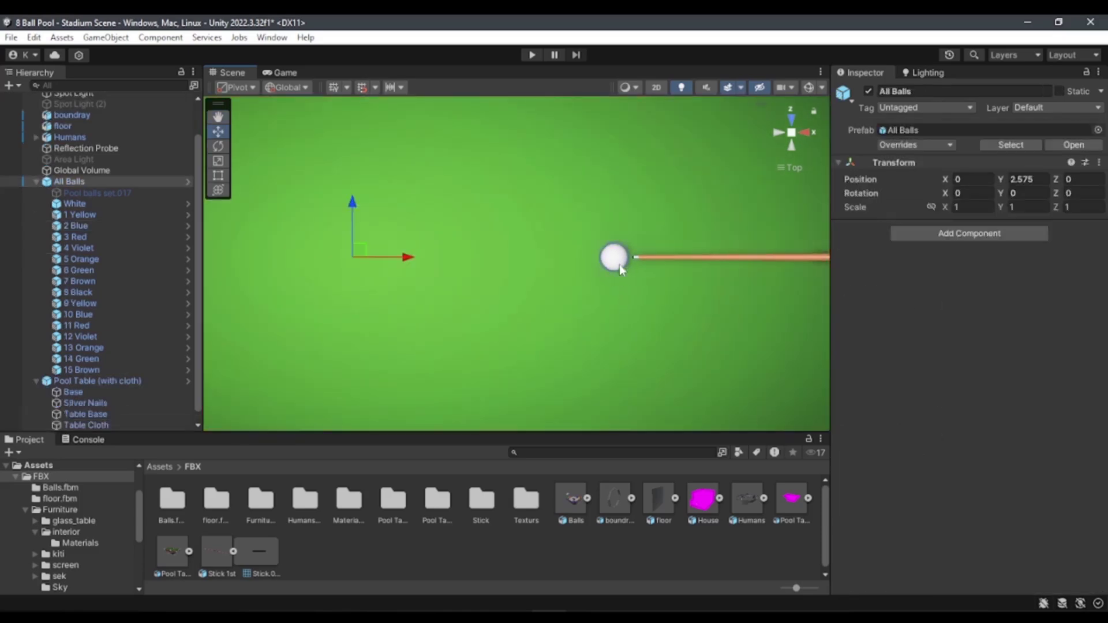
{"action": "left_click", "coordinate": [618, 264]}
{"action": "mouse_move", "coordinate": [225, 398]}
{"action": "middle_mouse_down"}
{"action": "mouse_move", "coordinate": [302, 381]}
{"action": "mouse_move", "coordinate": [503, 301]}
{"action": "mouse_move", "coordinate": [470, 302]}
{"action": "middle_mouse_up"}
{"action": "left_click_drag", "start_coordinate": [782, 264], "coordinate": [333, 266]}
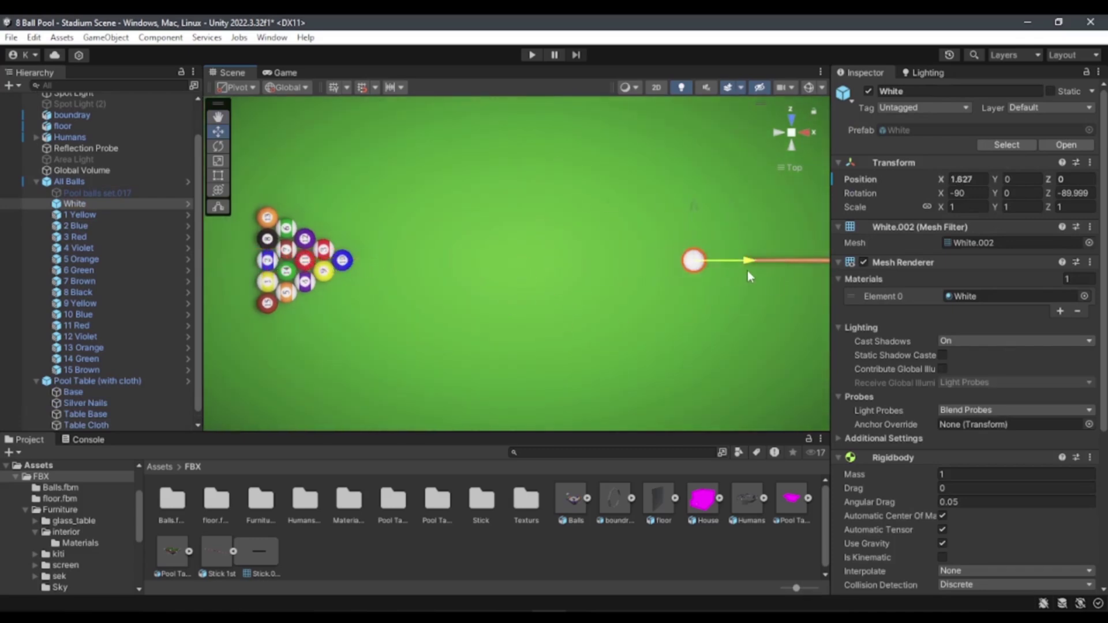
{"action": "left_click_drag", "start_coordinate": [333, 267], "coordinate": [796, 267]}
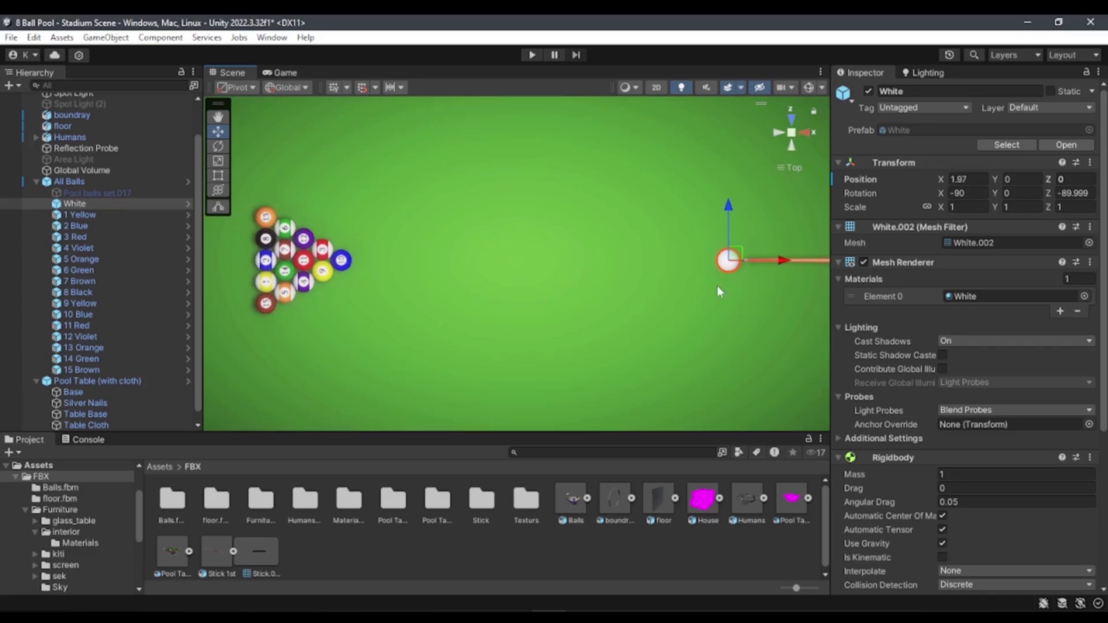
Step: Tilt into a perspective view, frame the cue ball, and collapse the All Balls group
{"action": "right_click_drag", "start_coordinate": [717, 286], "coordinate": [469, 92]}
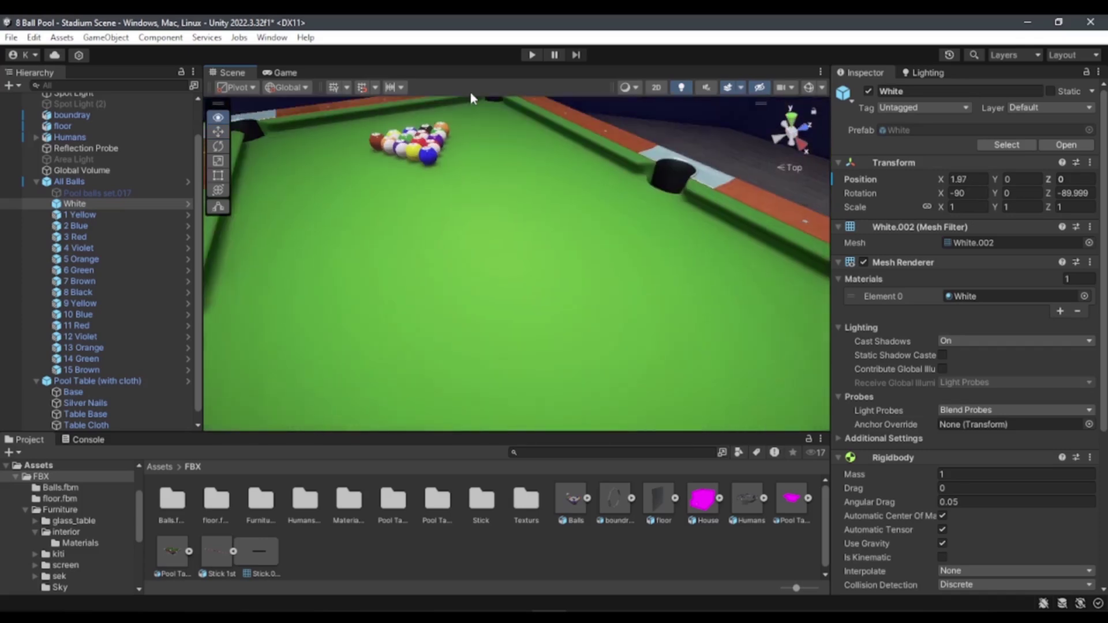
{"action": "key", "text": "f"}
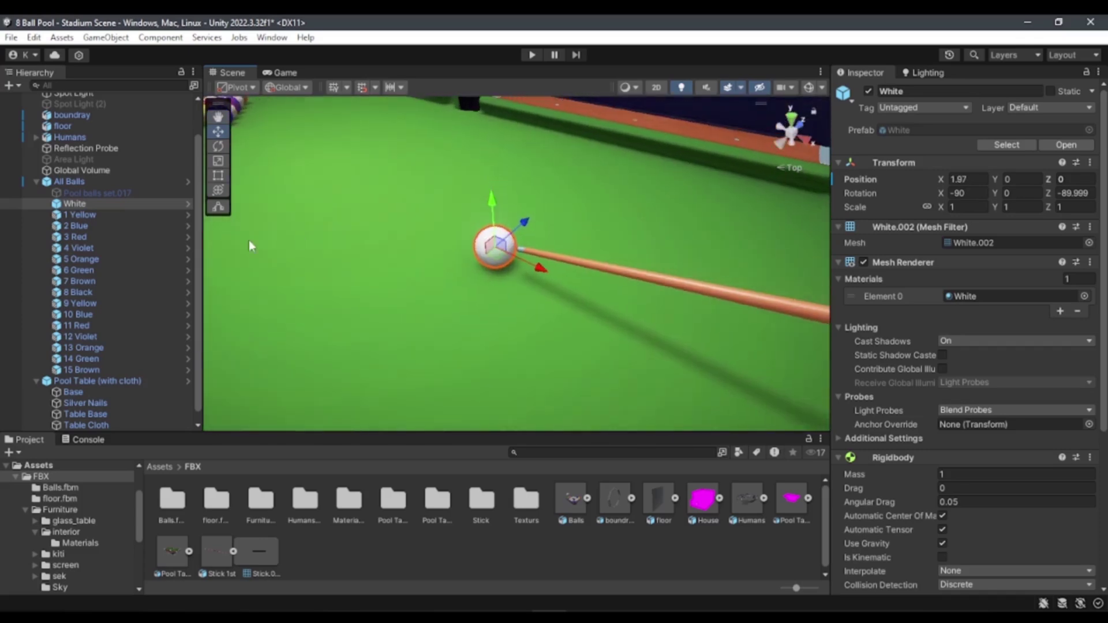
{"action": "left_click", "coordinate": [40, 182]}
{"action": "left_click", "coordinate": [37, 181]}
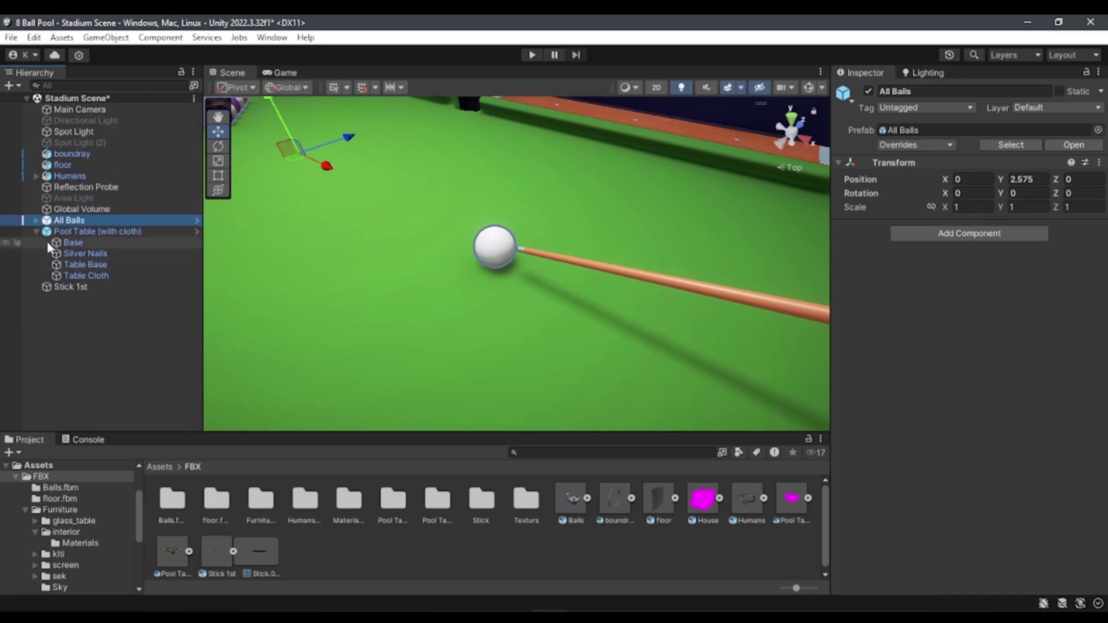
Step: Collapse the pool table, orbit out around the cue, and select Stick 1st
{"action": "left_click", "coordinate": [54, 316]}
{"action": "mouse_move", "coordinate": [386, 228]}
{"action": "right_mouse_down"}
{"action": "mouse_move", "coordinate": [404, 242]}
{"action": "mouse_move", "coordinate": [768, 289]}
{"action": "mouse_move", "coordinate": [528, 290]}
{"action": "right_mouse_up"}
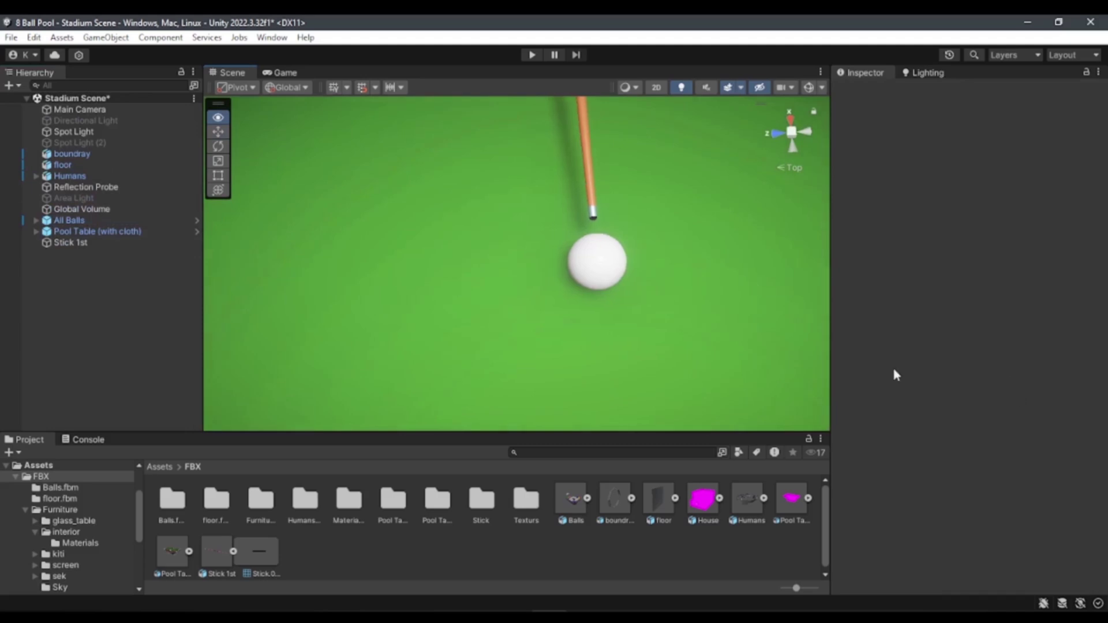
{"action": "right_click_drag", "start_coordinate": [528, 290], "coordinate": [126, 261]}
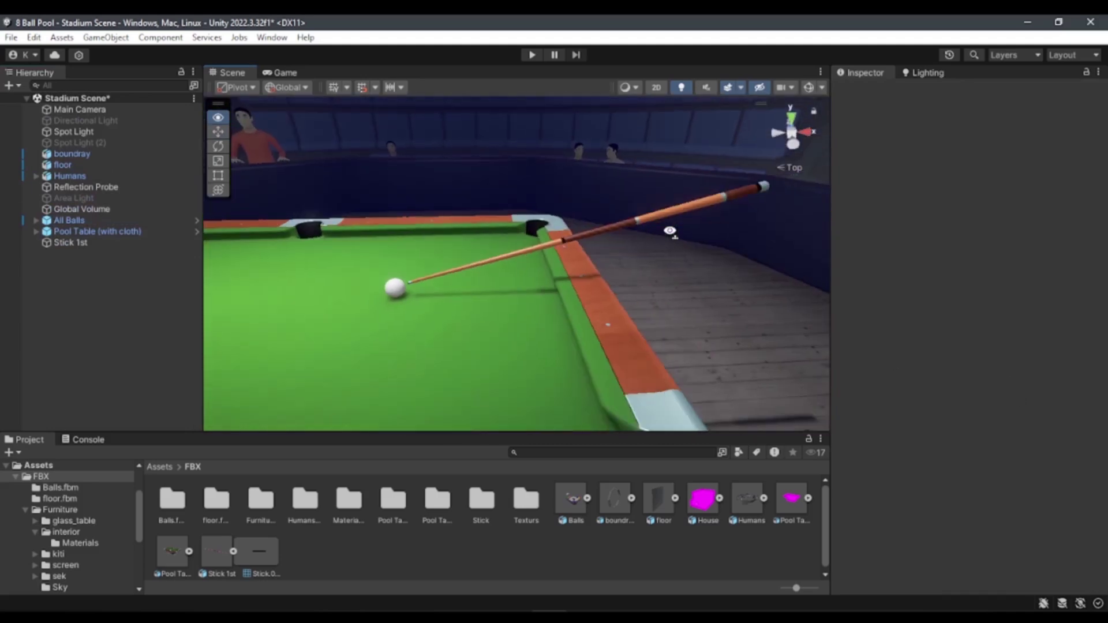
{"action": "left_click", "coordinate": [75, 243]}
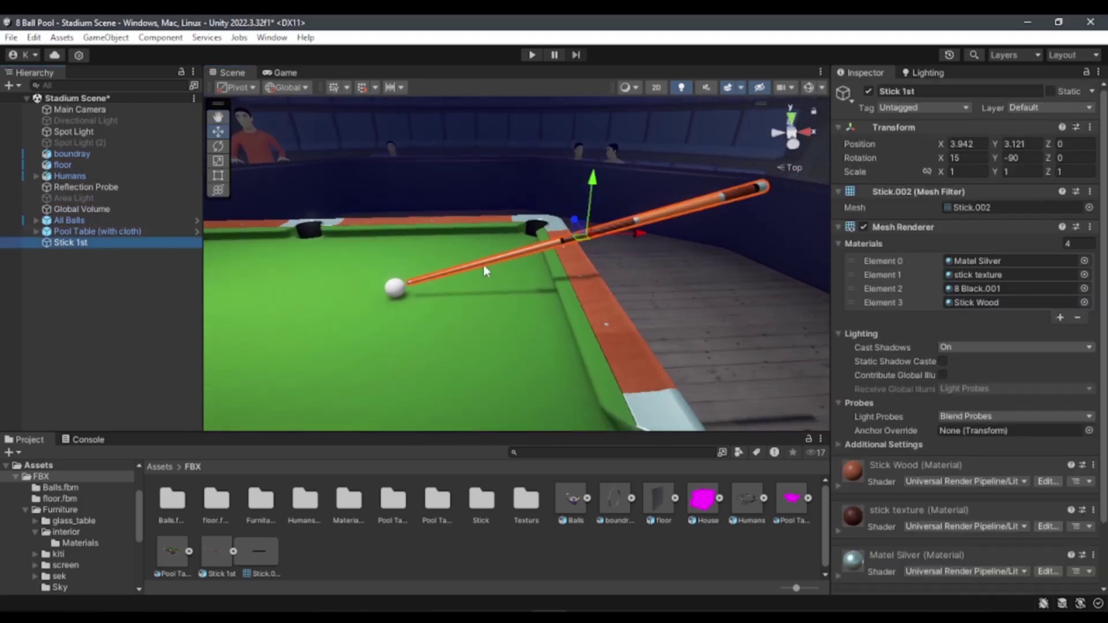
{"action": "left_click", "coordinate": [794, 145]}
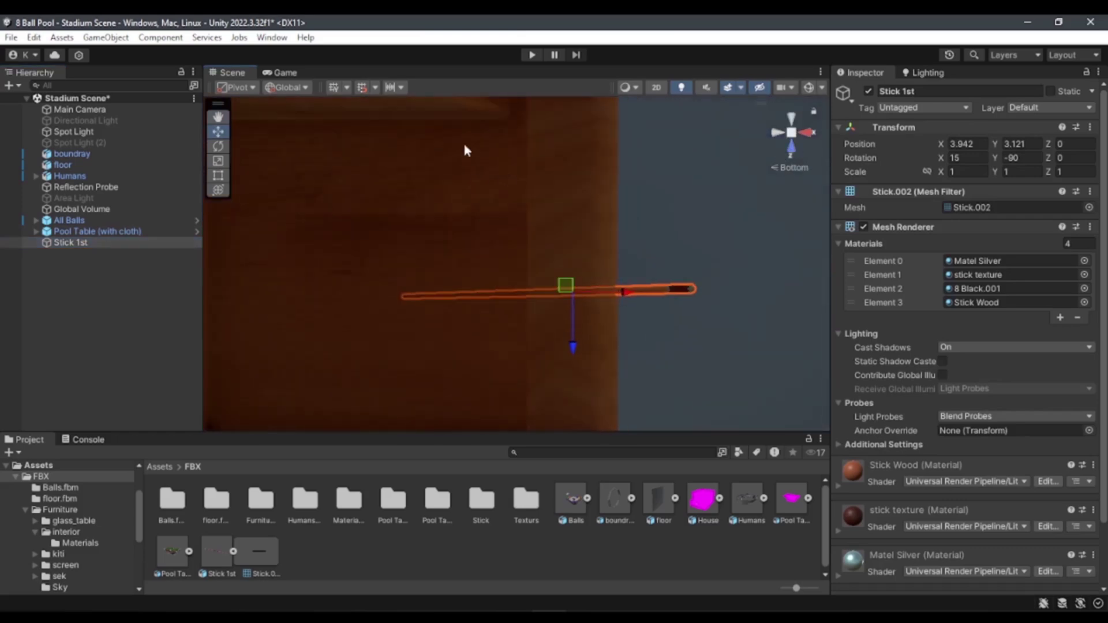
{"action": "mouse_move", "coordinate": [464, 148]}
{"action": "right_mouse_down"}
{"action": "mouse_move", "coordinate": [562, 185]}
{"action": "mouse_move", "coordinate": [778, 172]}
{"action": "right_mouse_up"}
Step: Switch to the Back view, zoom onto the cue ball, and select White to show its transform
{"action": "left_click", "coordinate": [791, 147]}
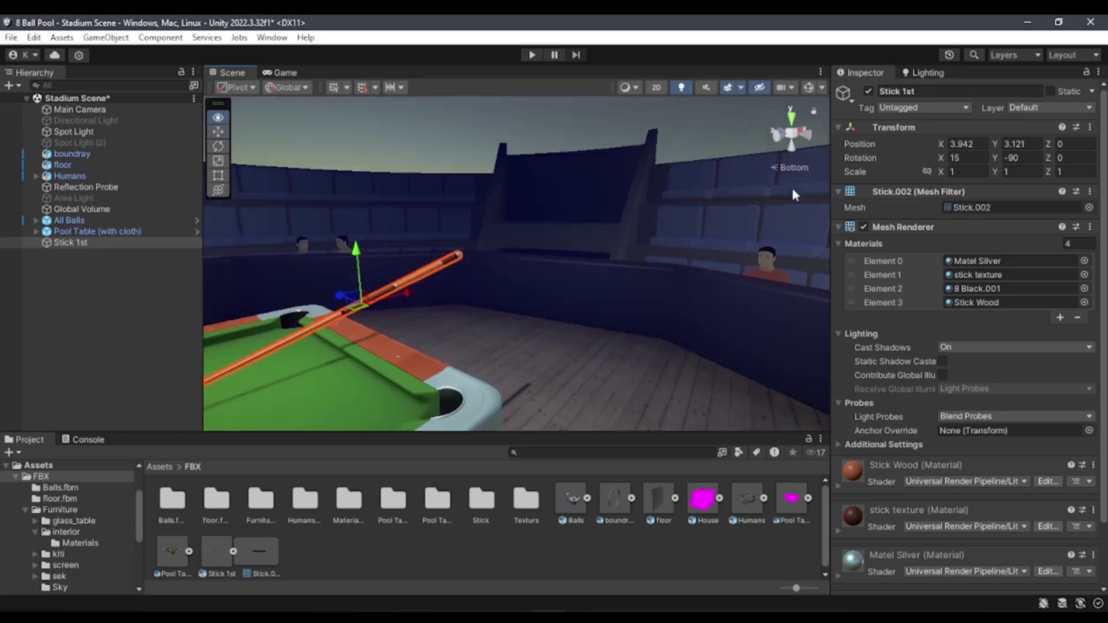
{"action": "left_click", "coordinate": [794, 134]}
{"action": "left_click", "coordinate": [795, 135]}
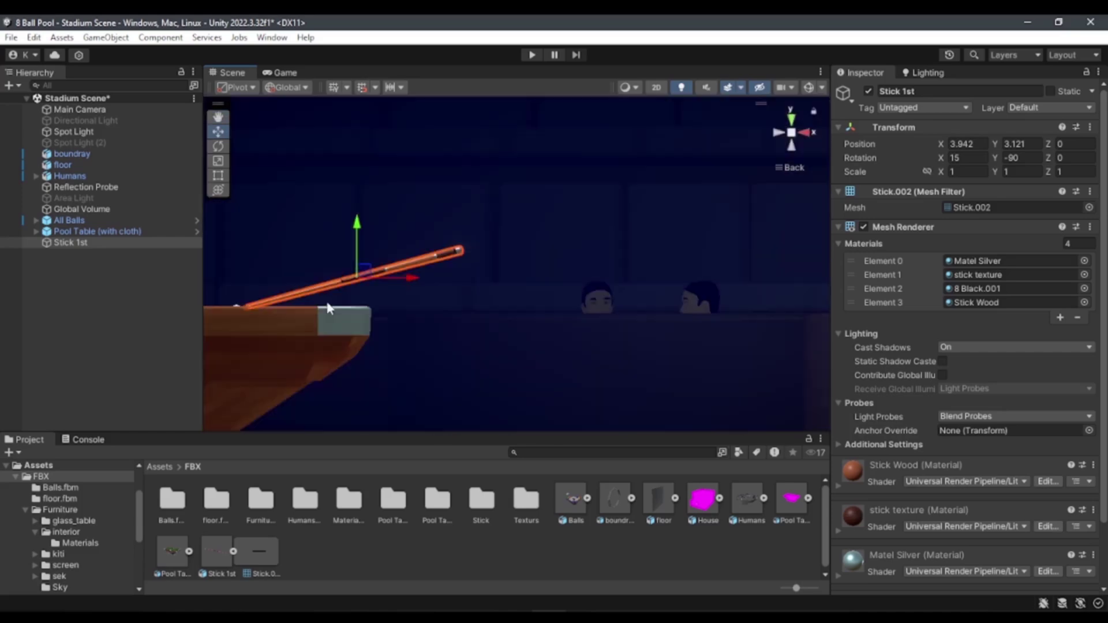
{"action": "scroll", "coordinate": [573, 263], "scroll_direction": "up", "scroll_amount": 3}
{"action": "scroll", "coordinate": [573, 262], "scroll_direction": "up", "scroll_amount": 3}
{"action": "scroll", "coordinate": [573, 262], "scroll_direction": "up", "scroll_amount": 3}
{"action": "left_click_drag", "start_coordinate": [574, 261], "coordinate": [481, 261], "text": "alt"}
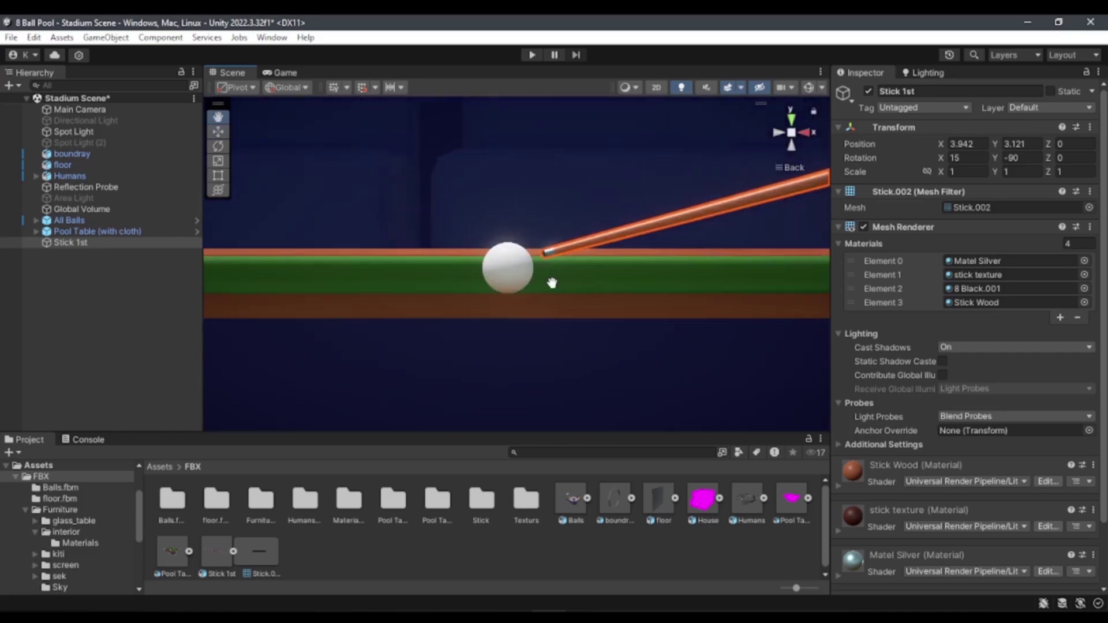
{"action": "left_click", "coordinate": [480, 255]}
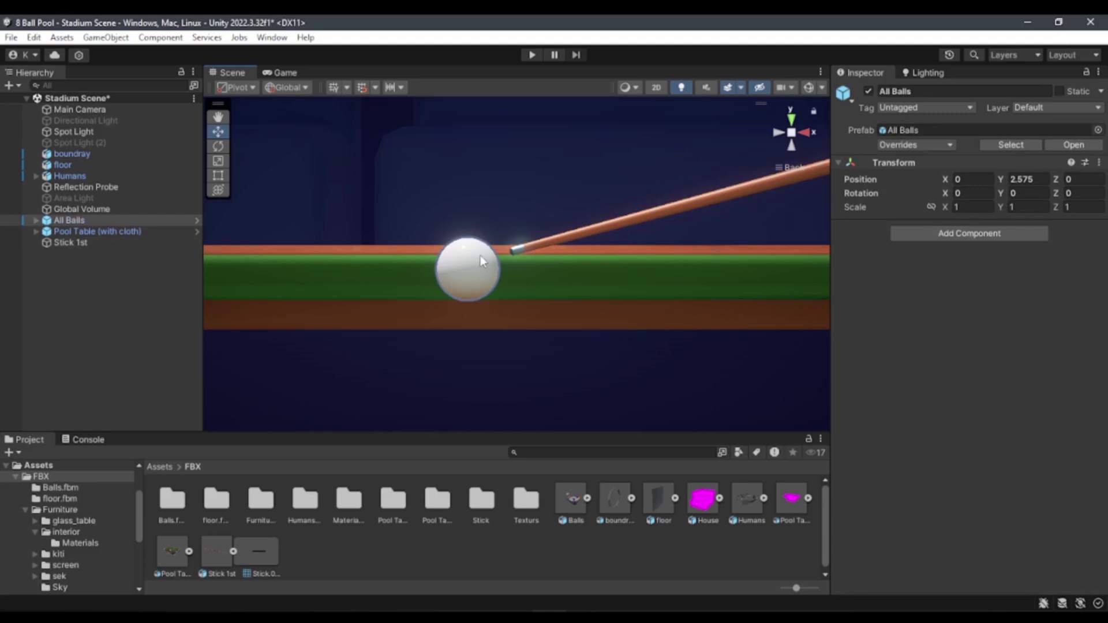
{"action": "left_click", "coordinate": [480, 255]}
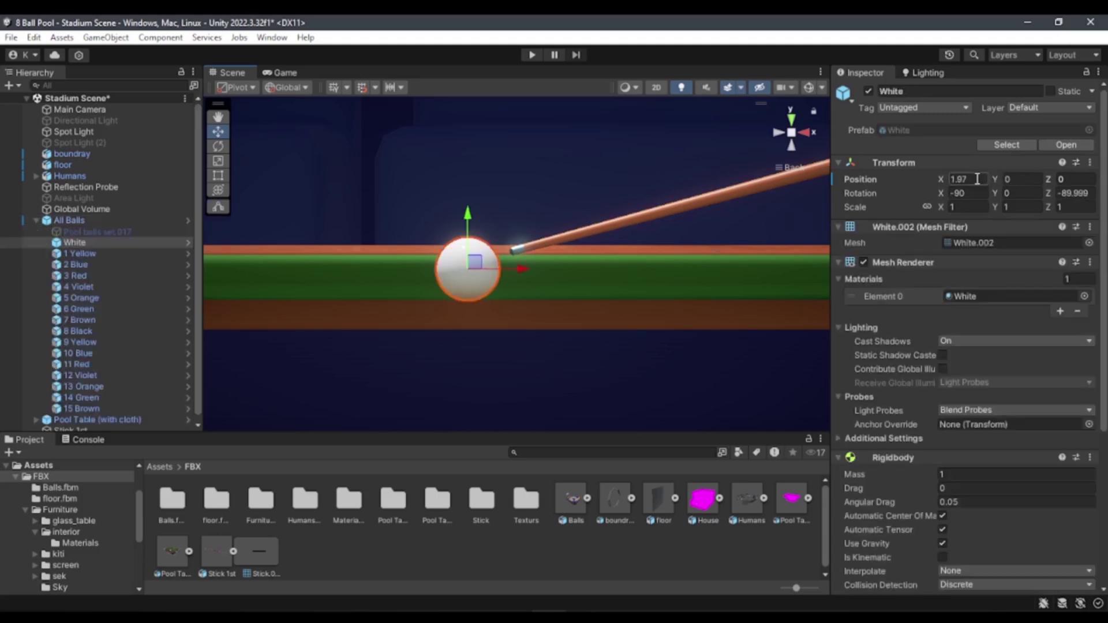
{"action": "scroll", "coordinate": [969, 346], "scroll_direction": "down", "scroll_amount": 5}
{"action": "scroll", "coordinate": [970, 346], "scroll_direction": "up", "scroll_amount": 5}
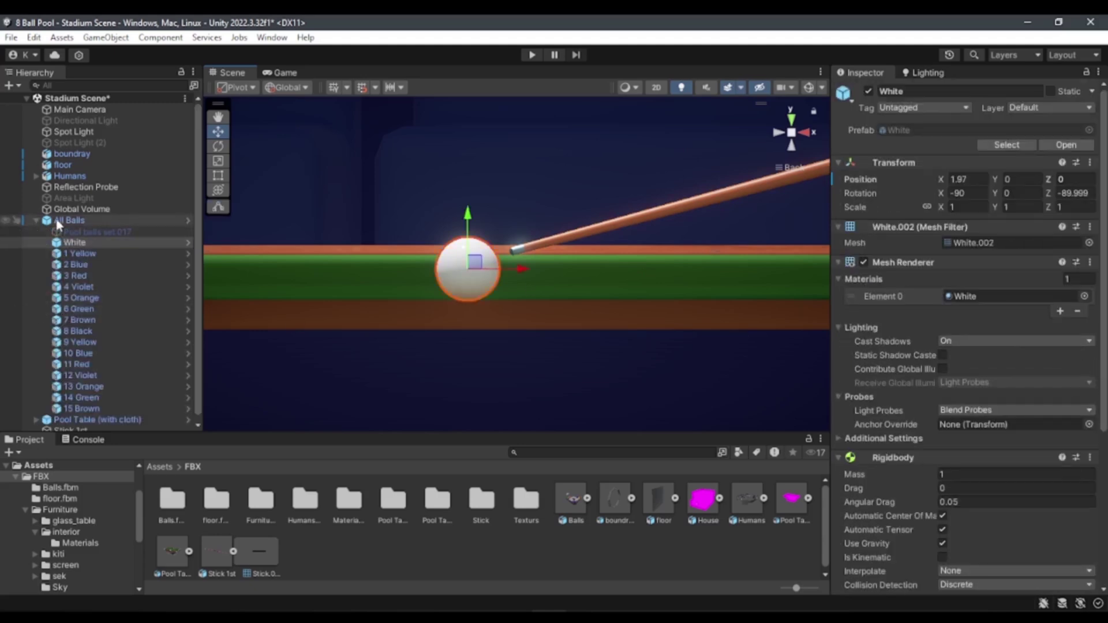
{"action": "left_click", "coordinate": [37, 219]}
Step: Create an empty GameObject from the Hierarchy context menu and rename it 'Cue Stick Pivot'
{"action": "left_click", "coordinate": [93, 288]}
{"action": "right_click", "coordinate": [92, 289]}
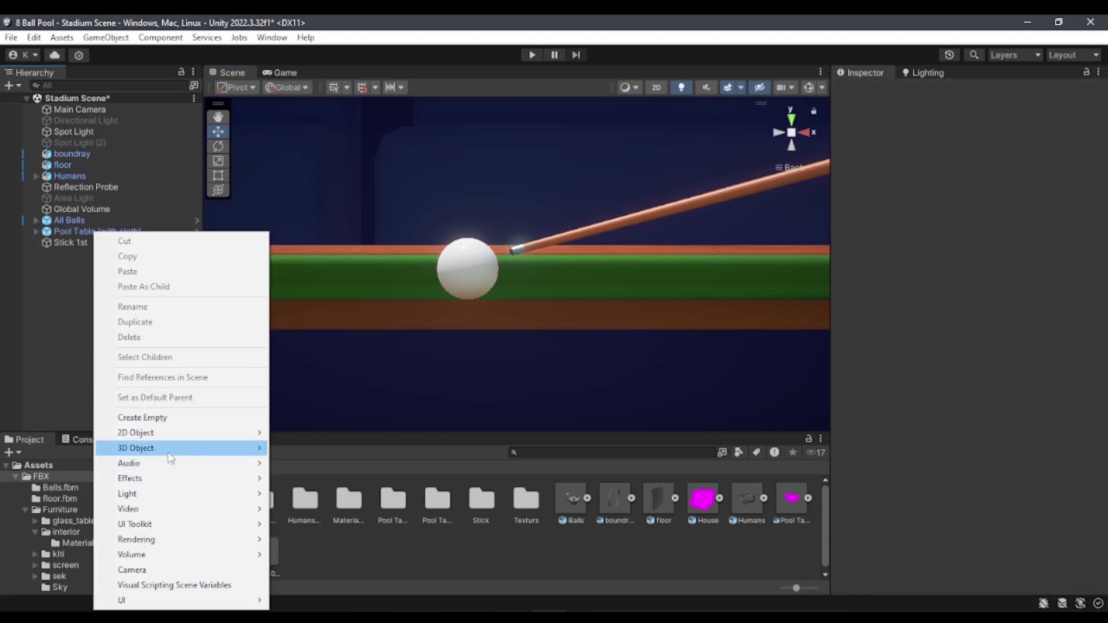
{"action": "left_click", "coordinate": [144, 417]}
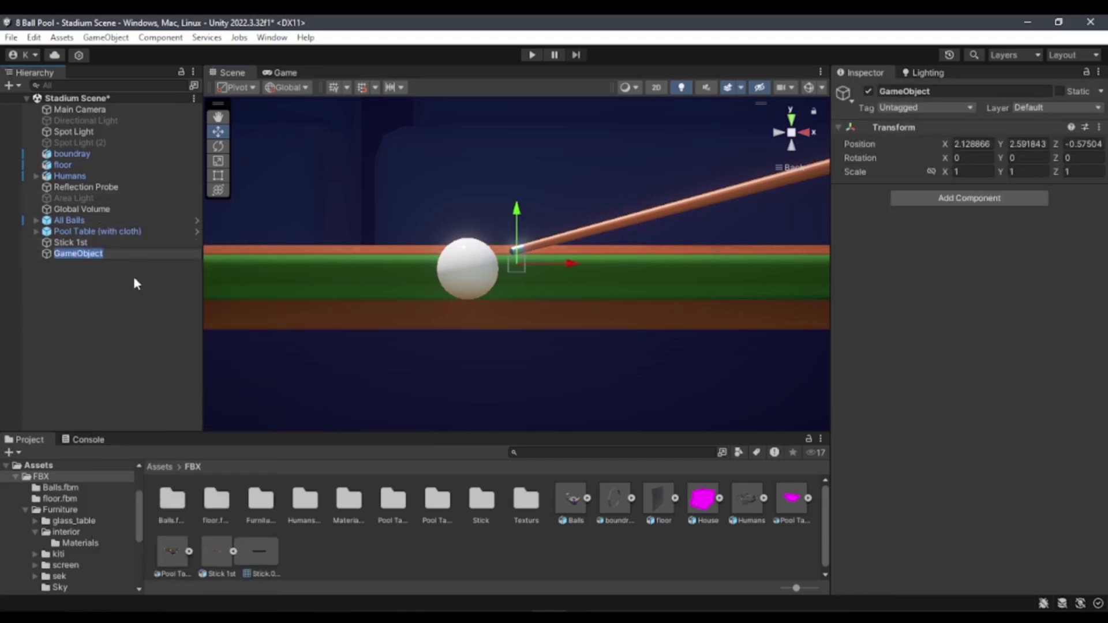
{"action": "type", "text": "CueS"}
{"action": "key", "text": "BackSpace"}
{"action": "type", "text": "Stick "}
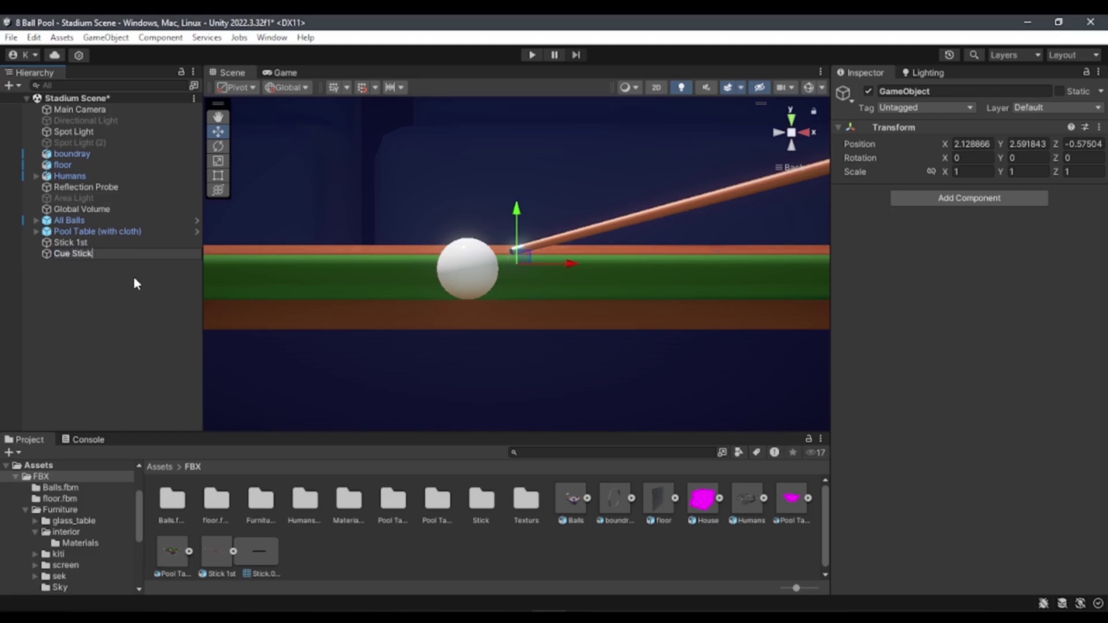
{"action": "type", "text": "Pivot"}
{"action": "key", "text": "Return"}
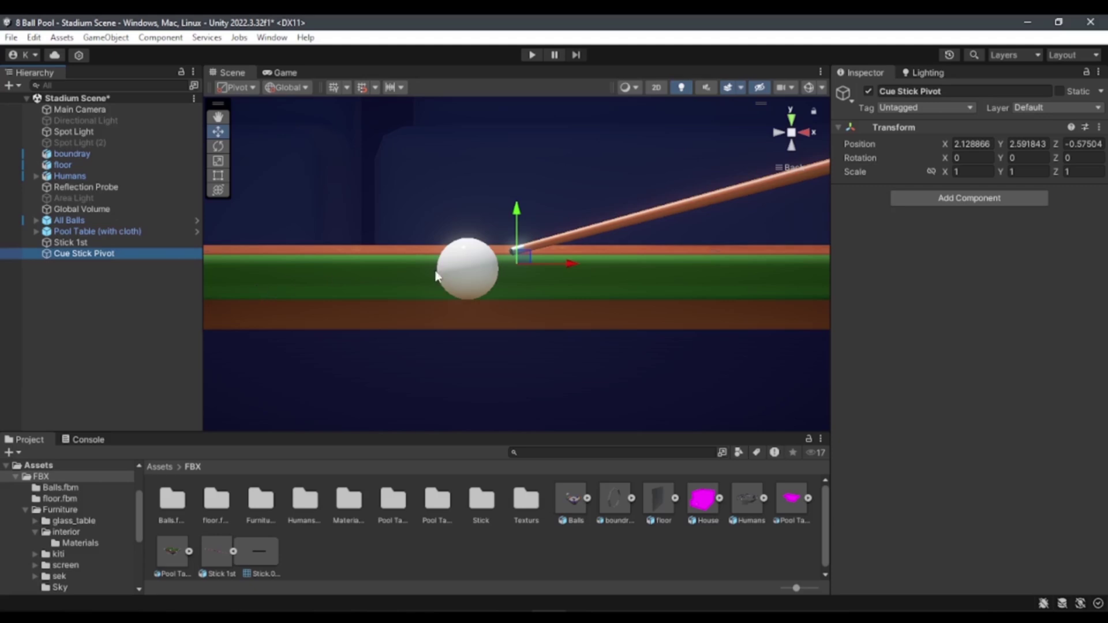
{"action": "mouse_move", "coordinate": [483, 254]}
{"action": "right_mouse_down"}
{"action": "mouse_move", "coordinate": [501, 270]}
{"action": "mouse_move", "coordinate": [468, 247]}
{"action": "right_mouse_up"}
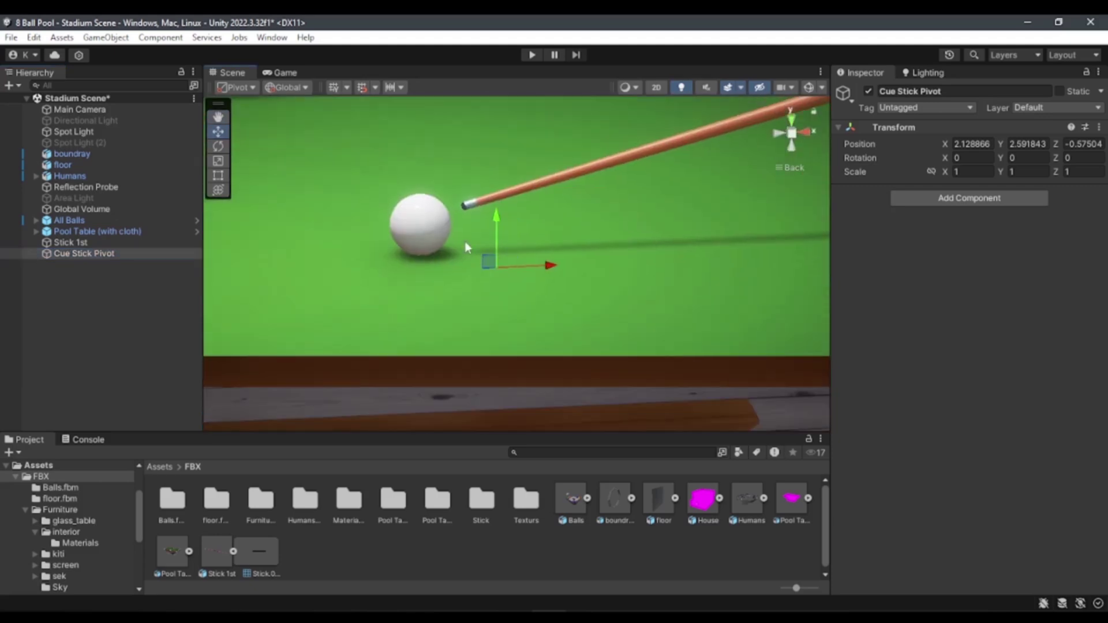
Step: Copy the White ball's Position X 1.97 into Cue Stick Pivot's Position X
{"action": "left_click", "coordinate": [434, 221]}
{"action": "left_click", "coordinate": [434, 221]}
{"action": "left_click", "coordinate": [966, 180]}
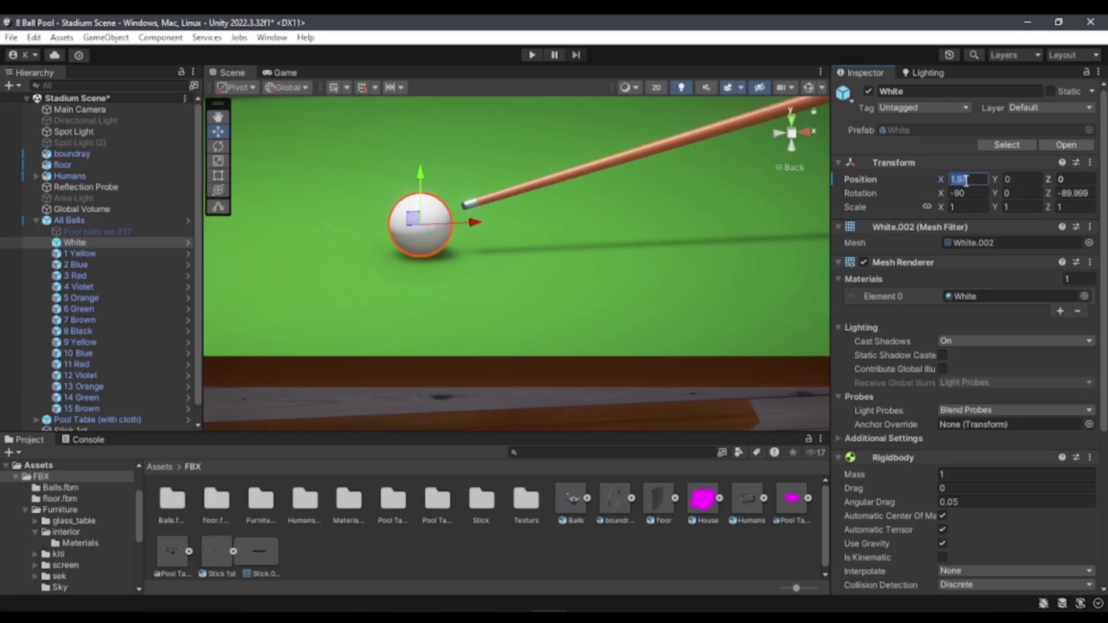
{"action": "left_click", "coordinate": [36, 220]}
{"action": "left_click", "coordinate": [84, 253]}
{"action": "left_click", "coordinate": [973, 144]}
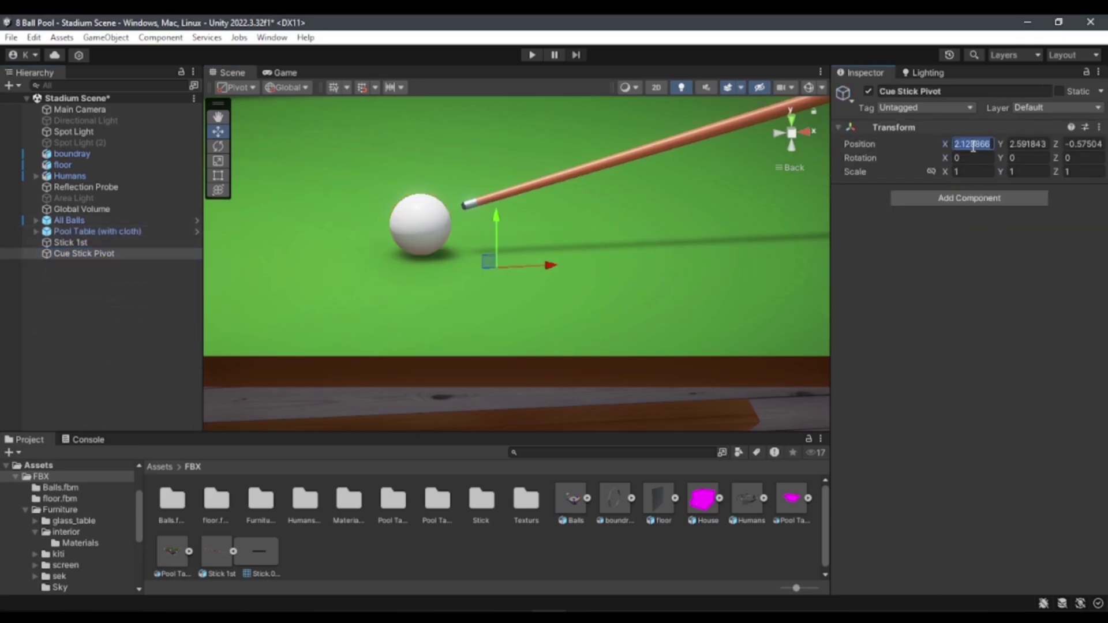
{"action": "type", "text": "1.97"}
{"action": "left_click", "coordinate": [1028, 144]}
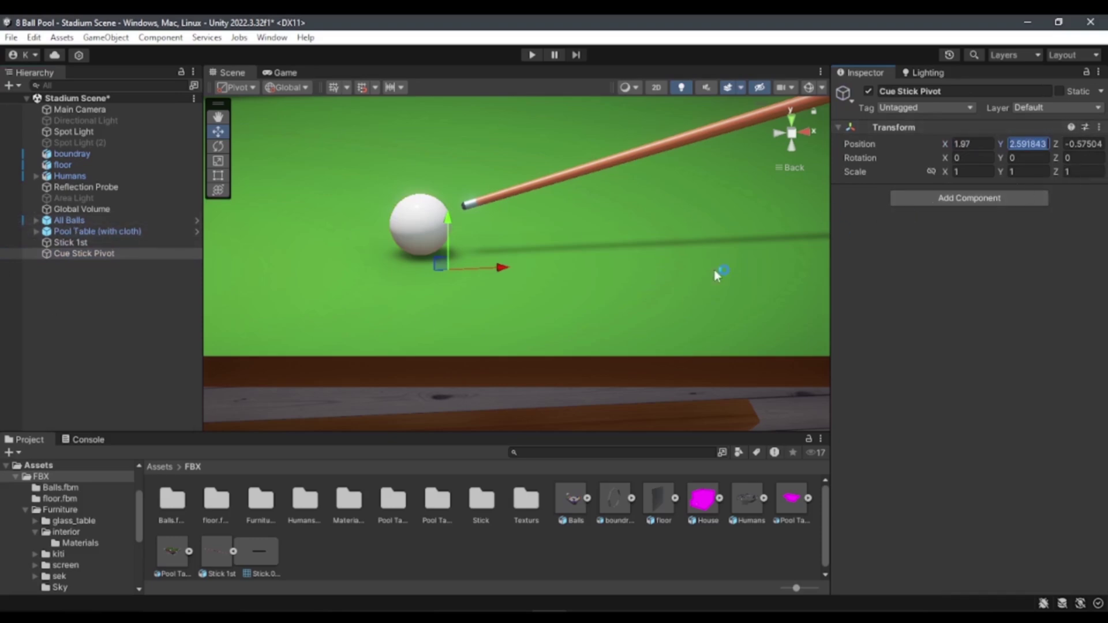
Step: Test raising the All Balls group above the table by dragging its Y position
{"action": "left_click", "coordinate": [433, 222]}
{"action": "left_click", "coordinate": [434, 219]}
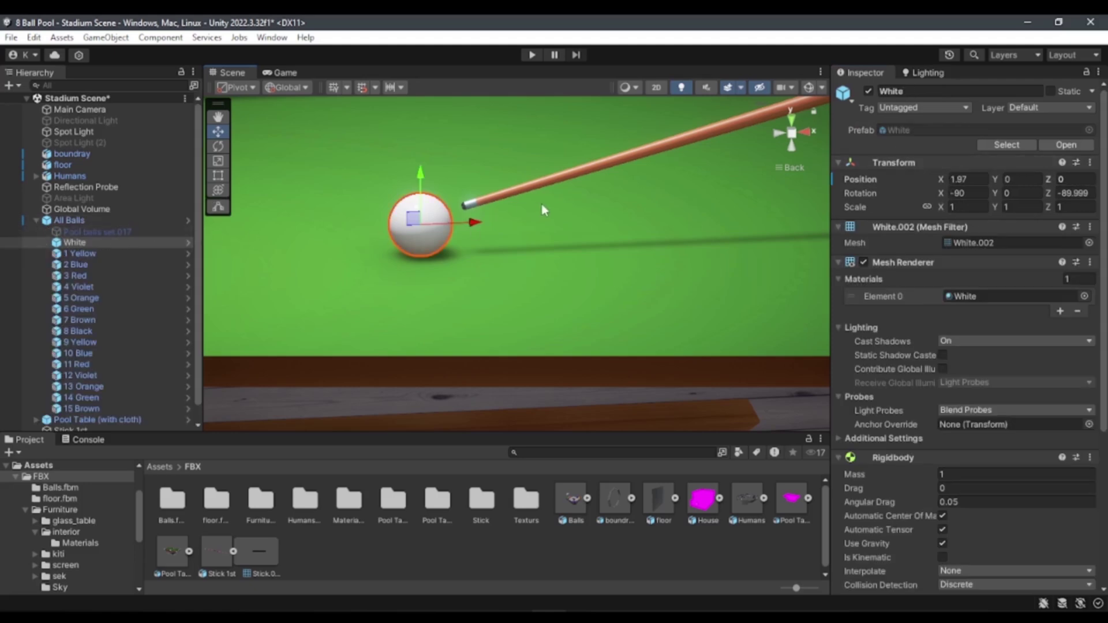
{"action": "mouse_move", "coordinate": [608, 283]}
{"action": "right_mouse_down"}
{"action": "mouse_move", "coordinate": [745, 138]}
{"action": "mouse_move", "coordinate": [647, 345]}
{"action": "right_mouse_up"}
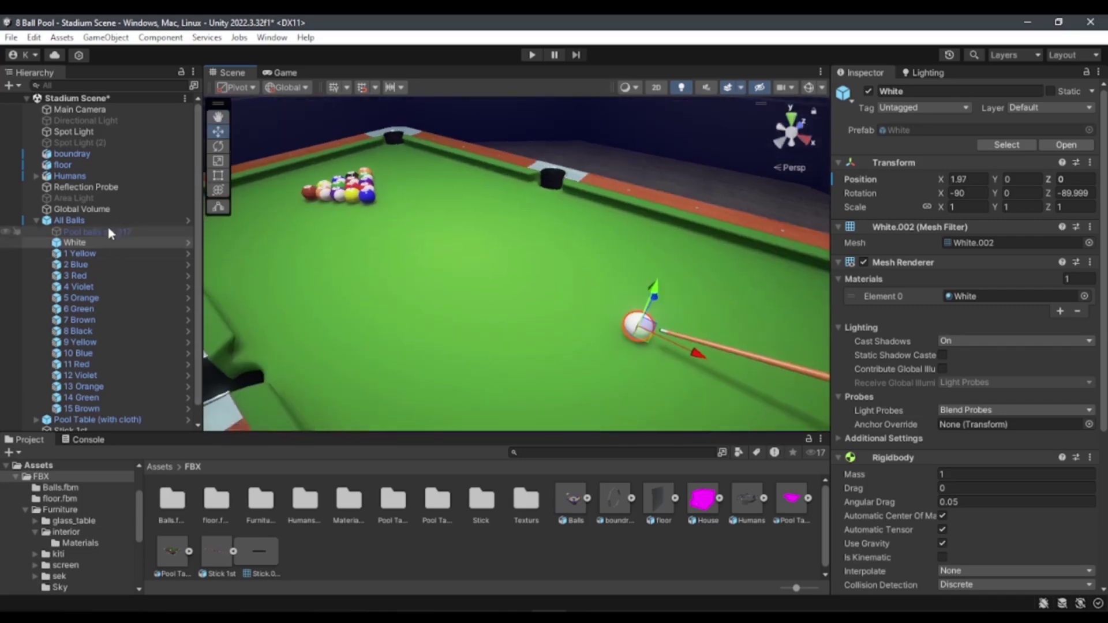
{"action": "left_click", "coordinate": [70, 220]}
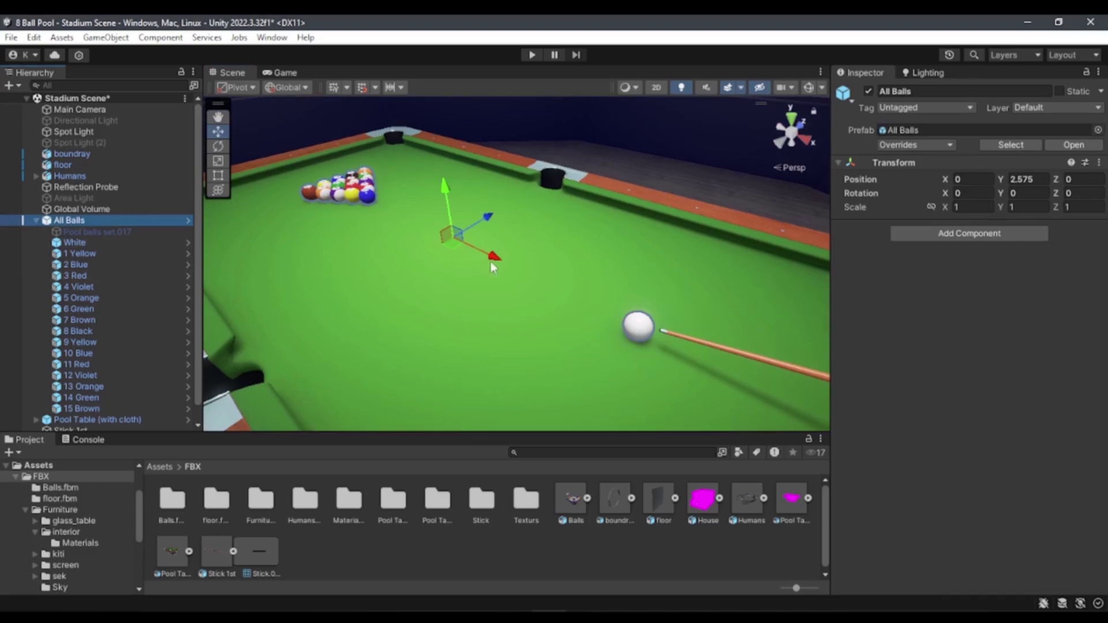
{"action": "left_click", "coordinate": [1028, 179]}
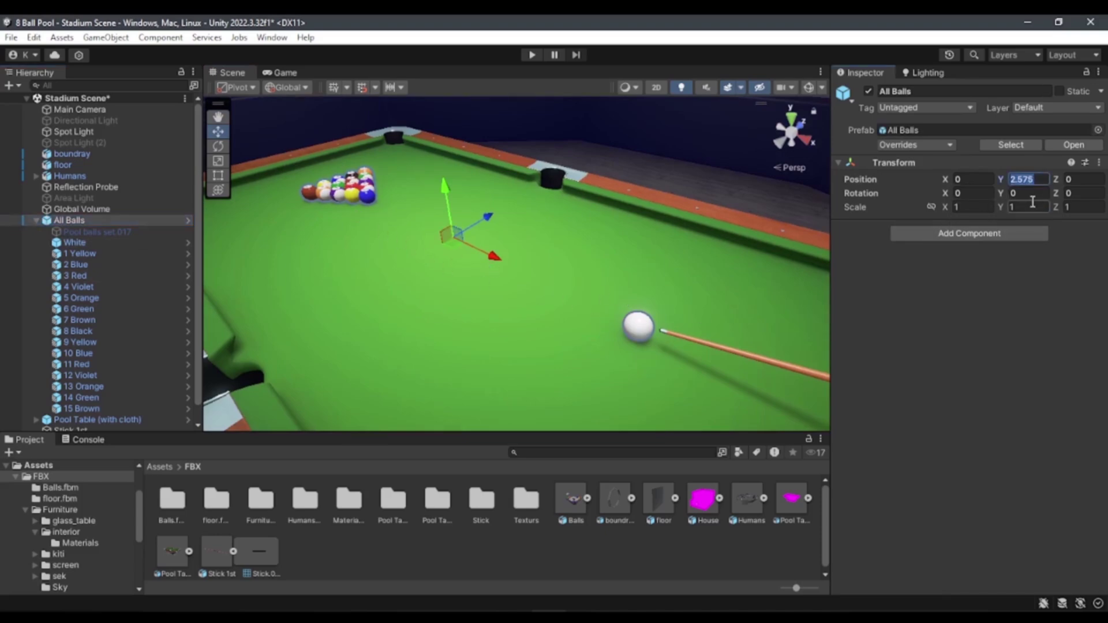
{"action": "key", "text": "Return"}
{"action": "left_click", "coordinate": [1031, 178]}
{"action": "left_click_drag", "start_coordinate": [446, 192], "coordinate": [455, 108]}
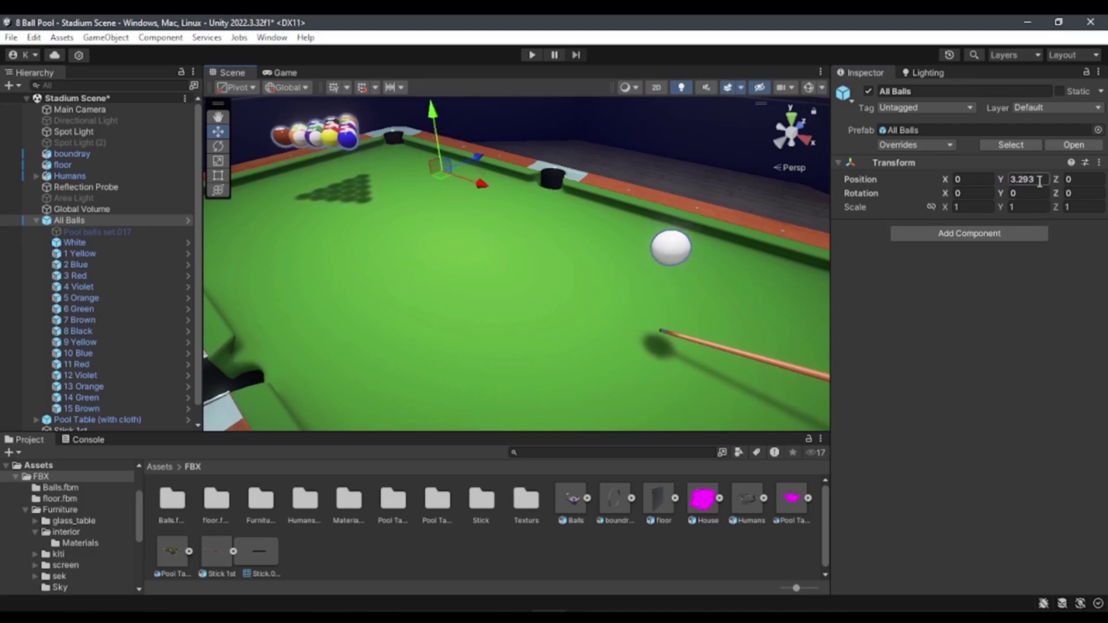
Step: Return All Balls to its original height, Y 2.575, and reselect Cue Stick Pivot
{"action": "left_click", "coordinate": [670, 247]}
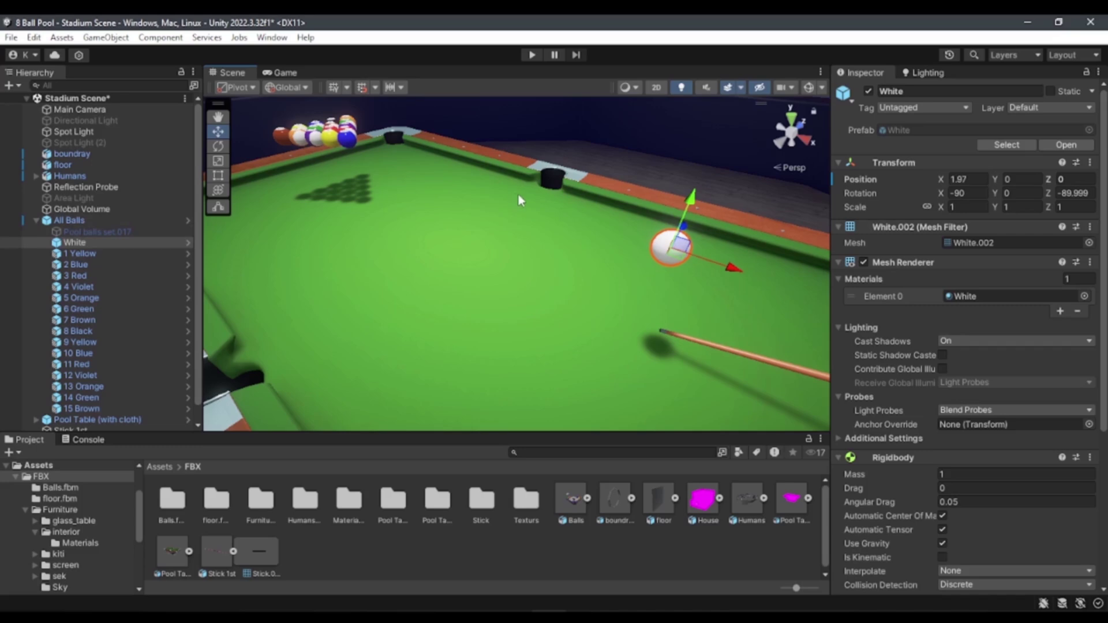
{"action": "left_click", "coordinate": [486, 274]}
{"action": "key", "text": "f"}
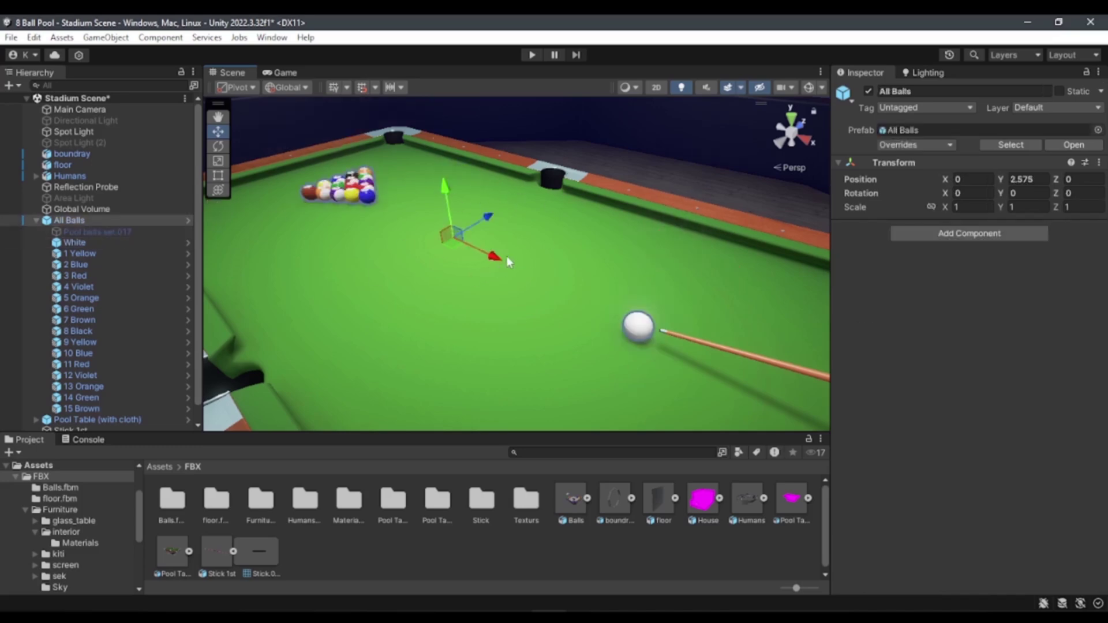
{"action": "left_click", "coordinate": [1036, 182]}
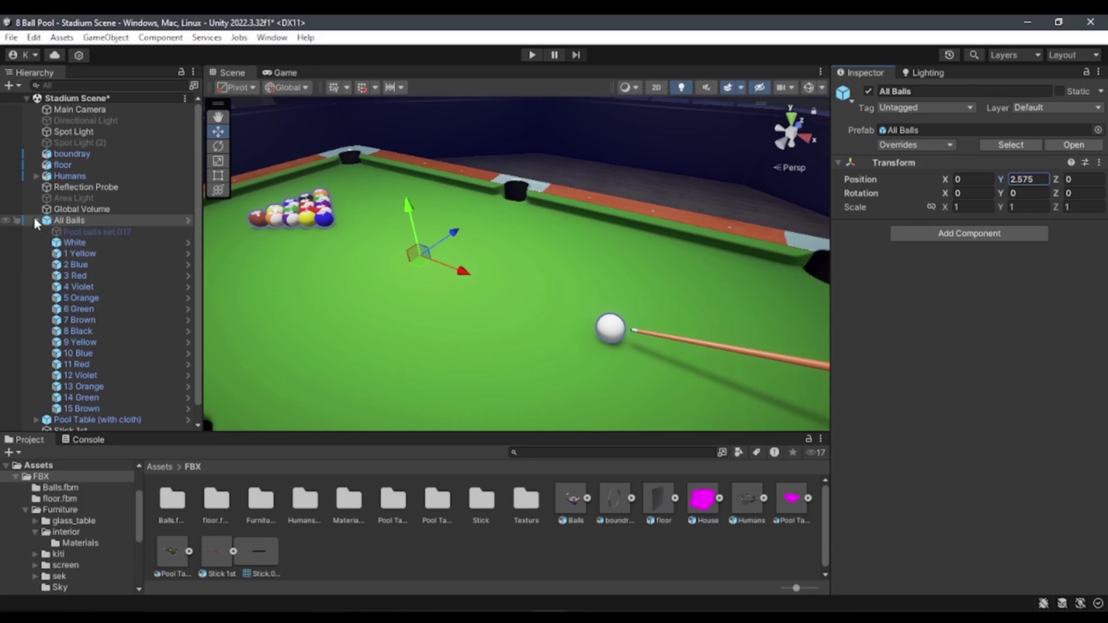
{"action": "left_click", "coordinate": [36, 219]}
{"action": "left_click", "coordinate": [92, 254]}
Step: Set Cue Stick Pivot's Position Y to 2.575 and Z to 0
{"action": "left_click", "coordinate": [1023, 144]}
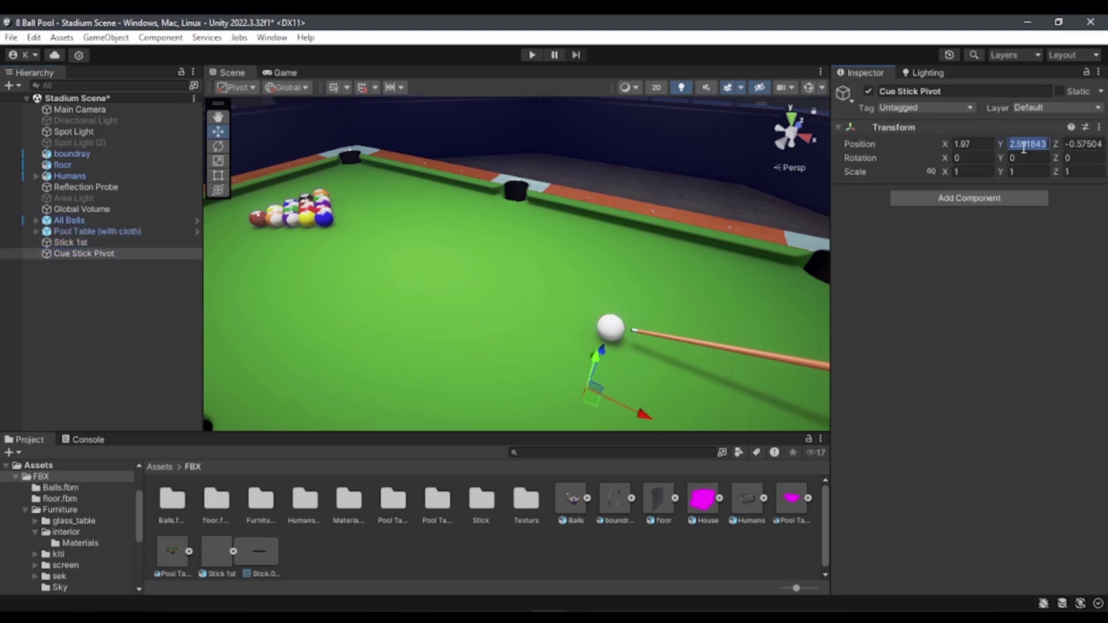
{"action": "type", "text": "2.575"}
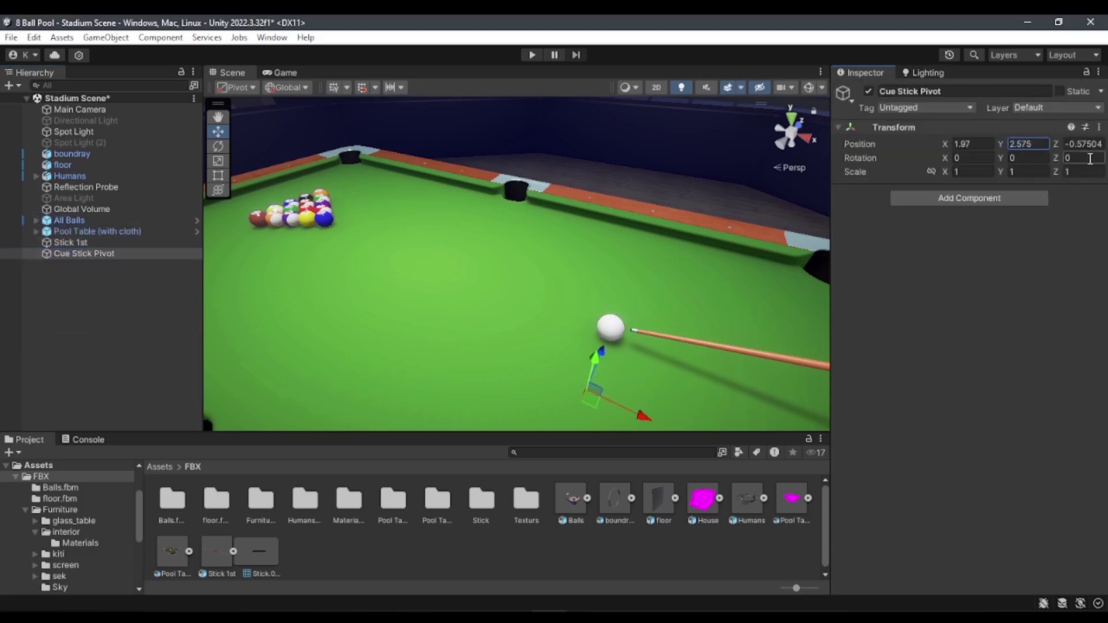
{"action": "left_click", "coordinate": [1084, 144]}
{"action": "key", "text": "BackSpace"}
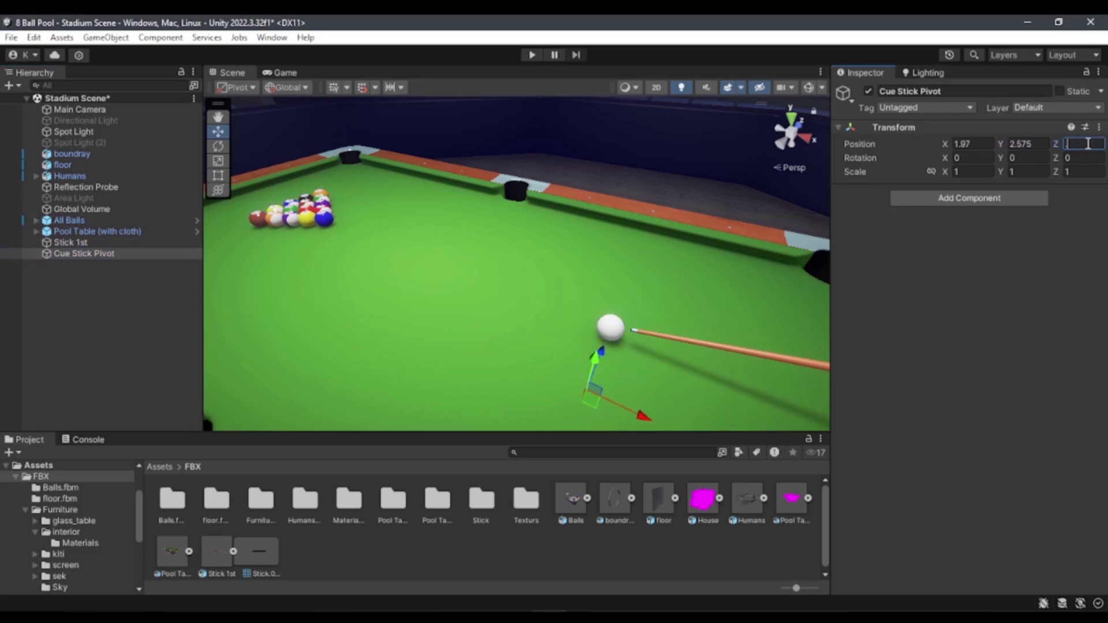
{"action": "type", "text": "0"}
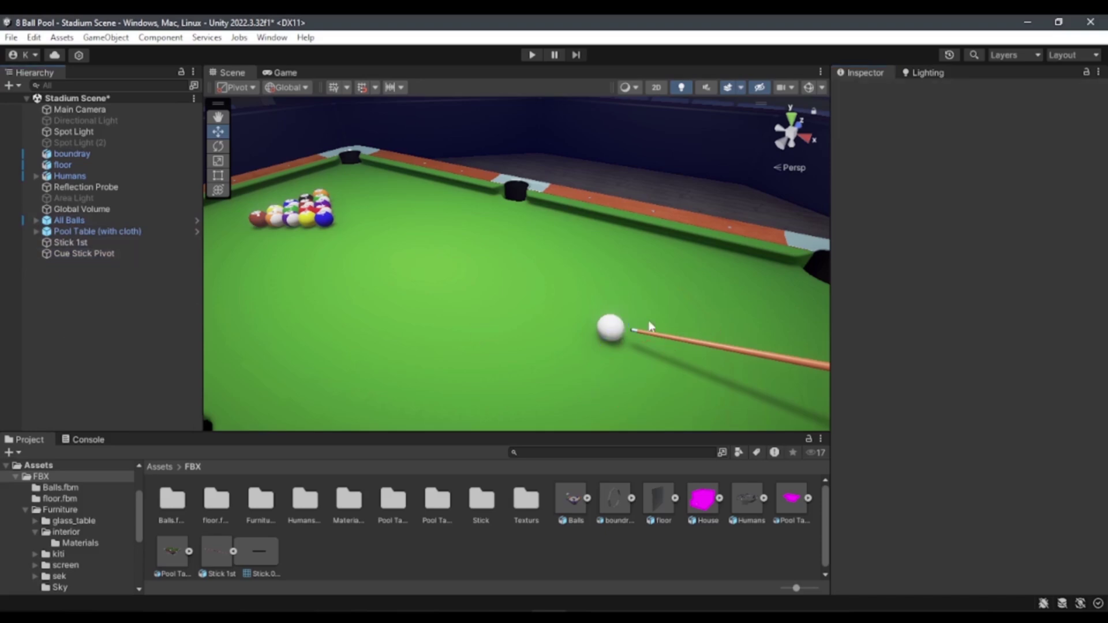
{"action": "left_click", "coordinate": [93, 253]}
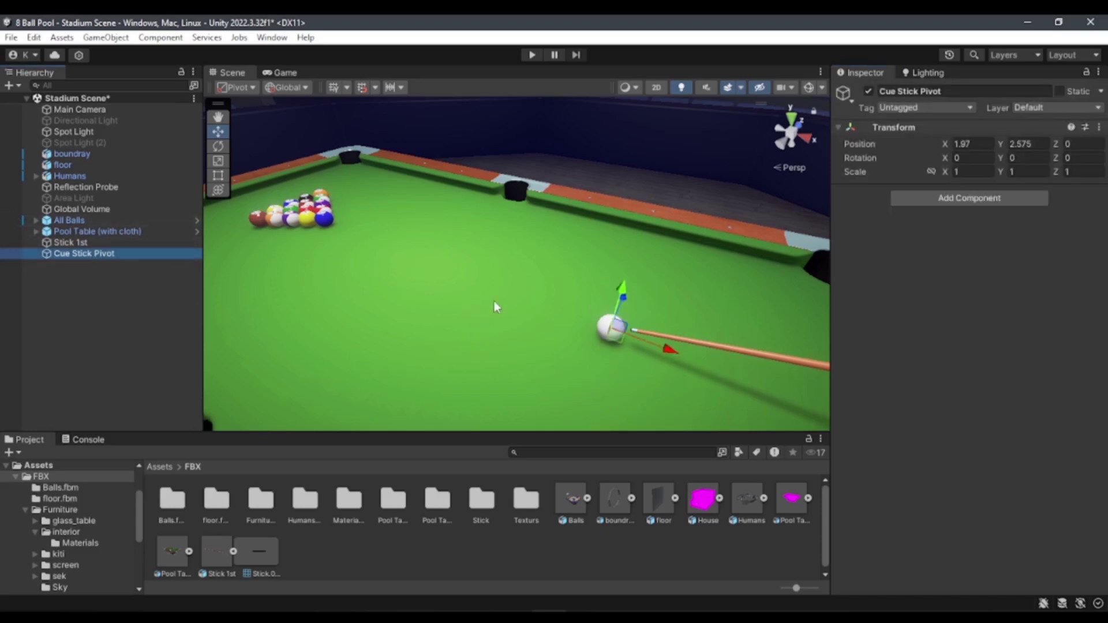
Step: Frame the view on the pivot and nest Stick 1st under Cue Stick Pivot
{"action": "left_click", "coordinate": [795, 153]}
{"action": "key", "text": "f"}
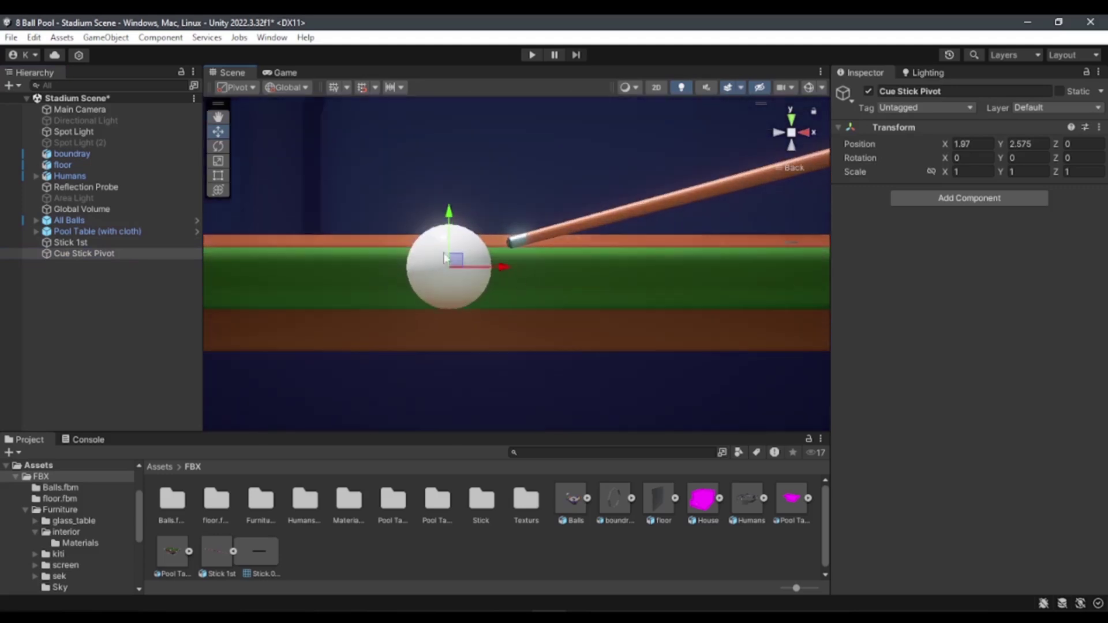
{"action": "scroll", "coordinate": [536, 294], "scroll_direction": "up", "scroll_amount": 5}
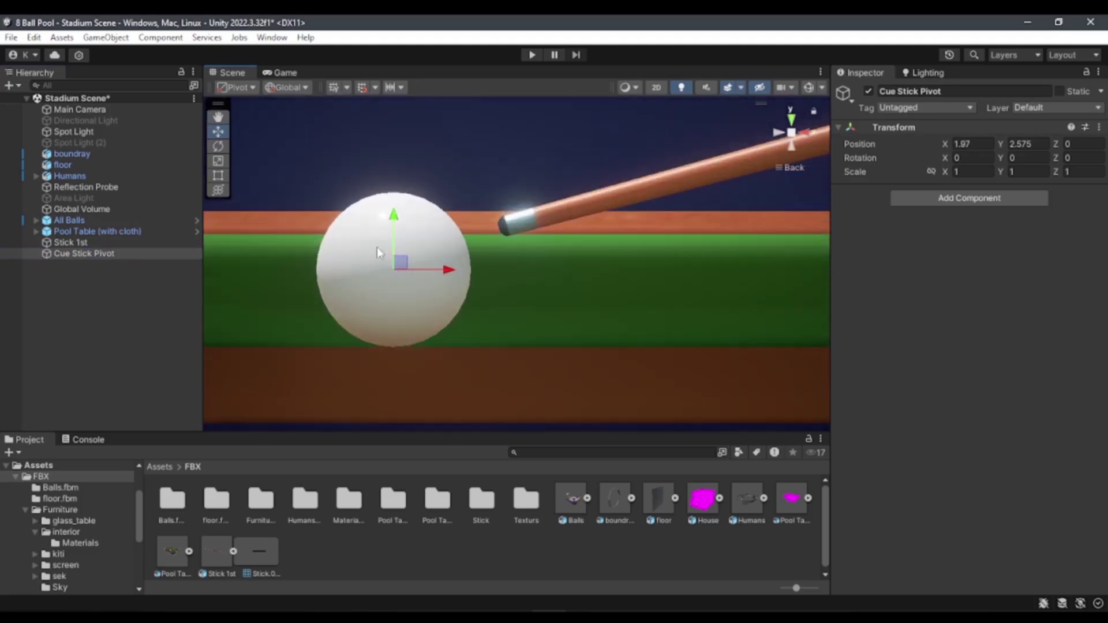
{"action": "scroll", "coordinate": [470, 305], "scroll_direction": "down", "scroll_amount": 3}
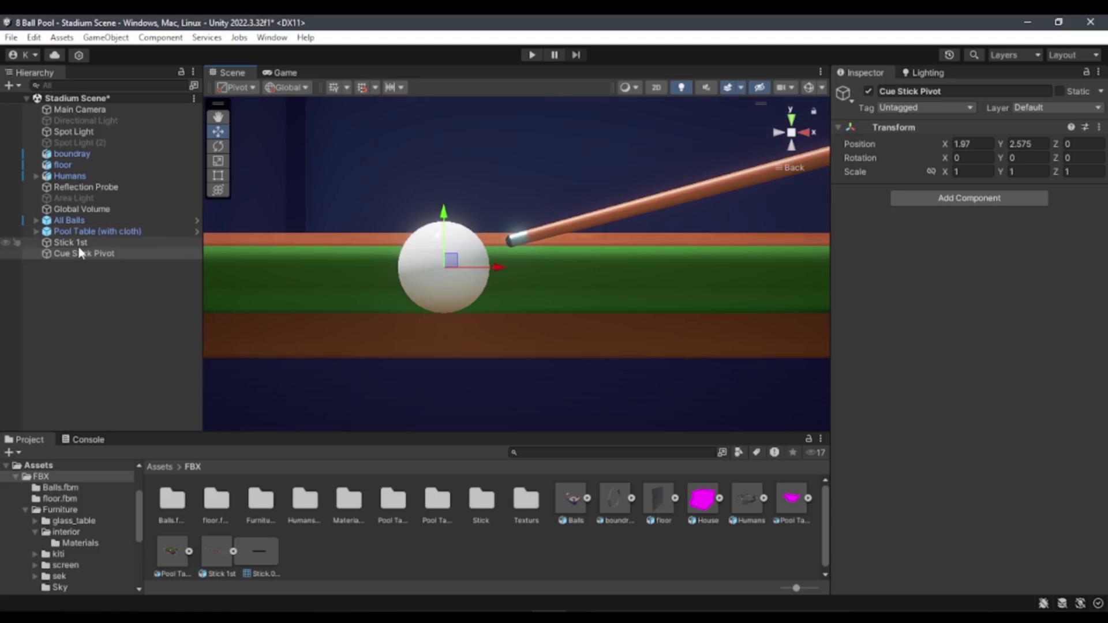
{"action": "left_click_drag", "start_coordinate": [75, 242], "coordinate": [87, 254]}
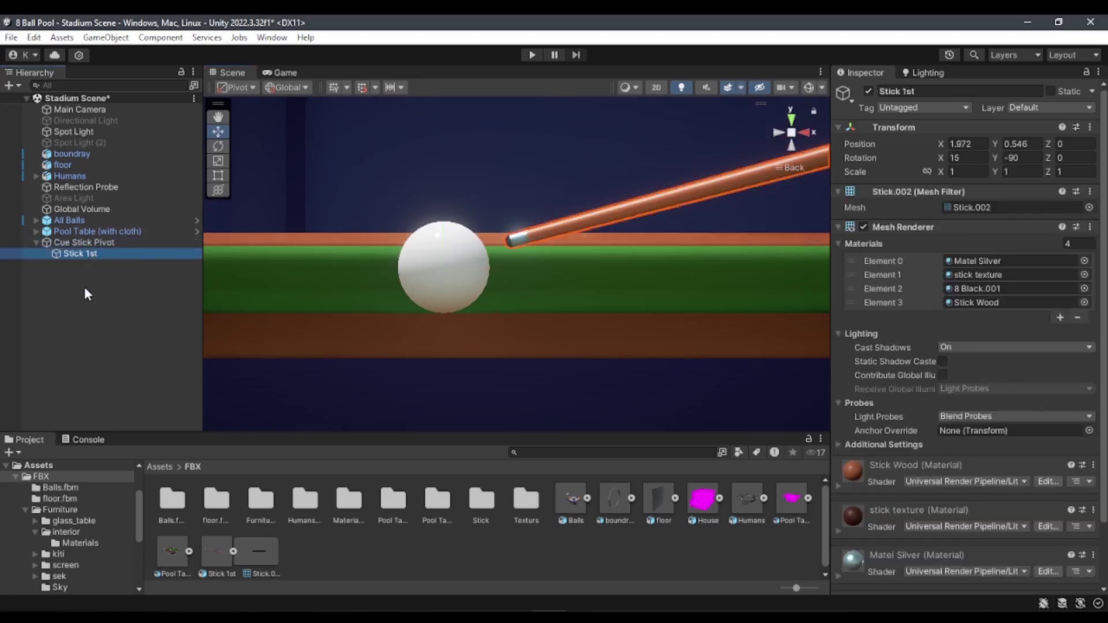
{"action": "left_click", "coordinate": [85, 294]}
{"action": "left_click", "coordinate": [81, 254]}
{"action": "left_click", "coordinate": [84, 243]}
{"action": "scroll", "coordinate": [682, 294], "scroll_direction": "down", "scroll_amount": 2}
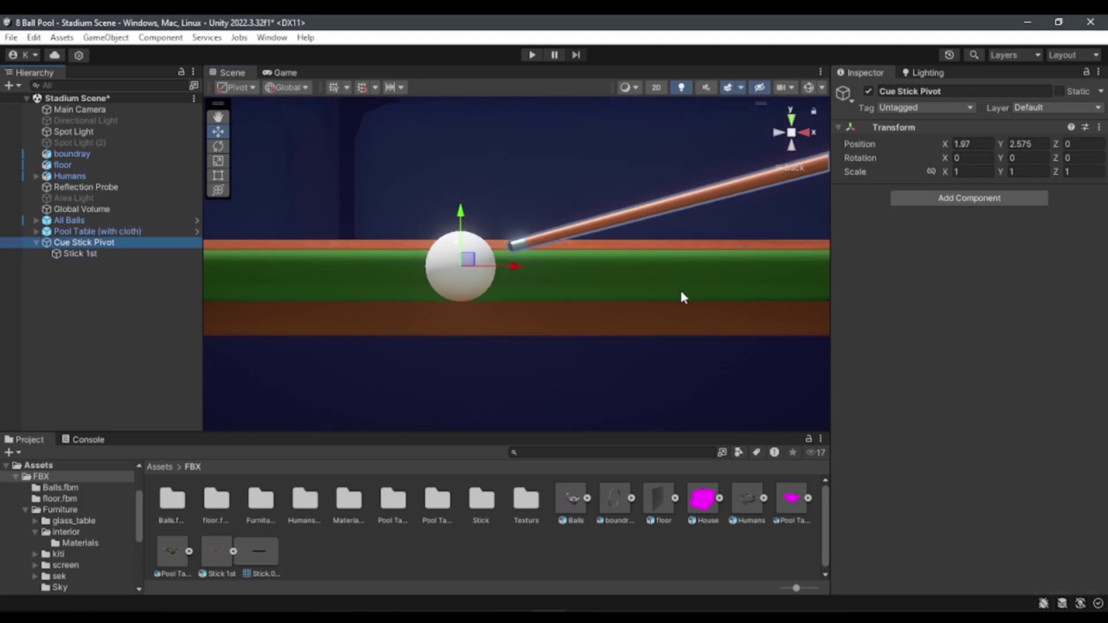
Step: Rotate Cue Stick Pivot on Y to swing the stick around the cue ball, then undo to rotation 0
{"action": "mouse_move", "coordinate": [761, 104]}
{"action": "left_mouse_down", "text": "alt"}
{"action": "mouse_move", "coordinate": [757, 131]}
{"action": "mouse_move", "coordinate": [645, 304]}
{"action": "left_mouse_up", "text": "alt"}
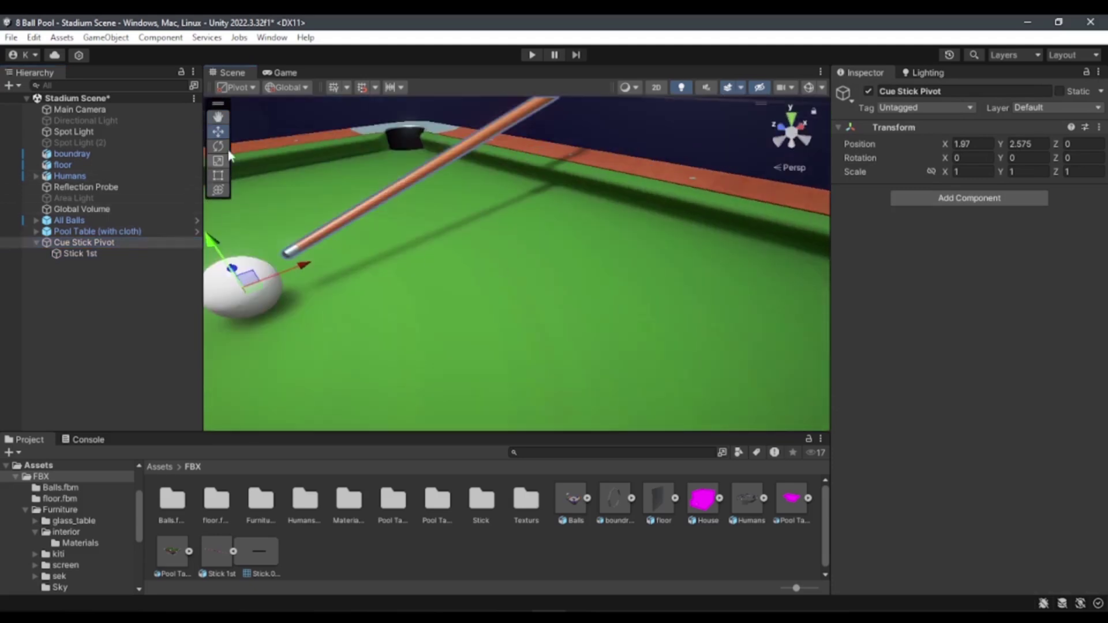
{"action": "key", "text": "e"}
{"action": "scroll", "coordinate": [435, 278], "scroll_direction": "down", "scroll_amount": 3}
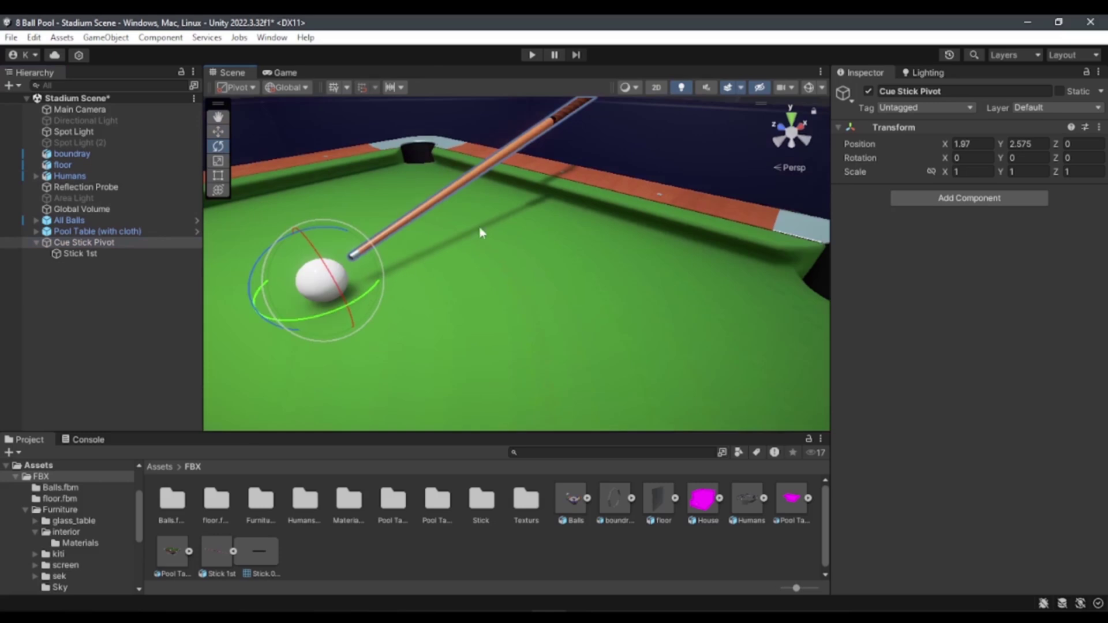
{"action": "mouse_move", "coordinate": [373, 293]}
{"action": "left_mouse_down", "text": "alt"}
{"action": "mouse_move", "coordinate": [424, 311]}
{"action": "mouse_move", "coordinate": [403, 238]}
{"action": "mouse_move", "coordinate": [428, 312]}
{"action": "mouse_move", "coordinate": [438, 299]}
{"action": "left_mouse_up", "text": "alt"}
{"action": "key", "text": "ctrl+z"}
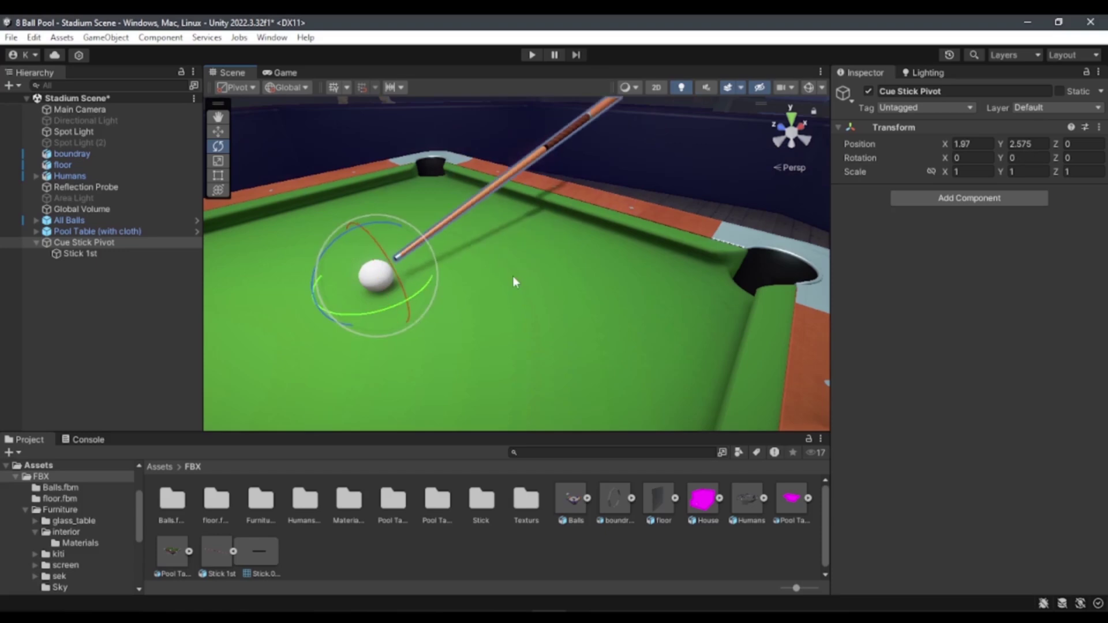
{"action": "mouse_move", "coordinate": [512, 275]}
{"action": "left_mouse_down", "text": "alt"}
{"action": "mouse_move", "coordinate": [161, 314]}
{"action": "mouse_move", "coordinate": [517, 359]}
{"action": "mouse_move", "coordinate": [414, 382]}
{"action": "mouse_move", "coordinate": [452, 359]}
{"action": "mouse_move", "coordinate": [473, 365]}
{"action": "mouse_move", "coordinate": [982, 270]}
{"action": "mouse_move", "coordinate": [897, 297]}
{"action": "left_mouse_up", "text": "alt"}
{"action": "key", "text": "ctrl+z"}
{"action": "key", "text": "ctrl+z"}
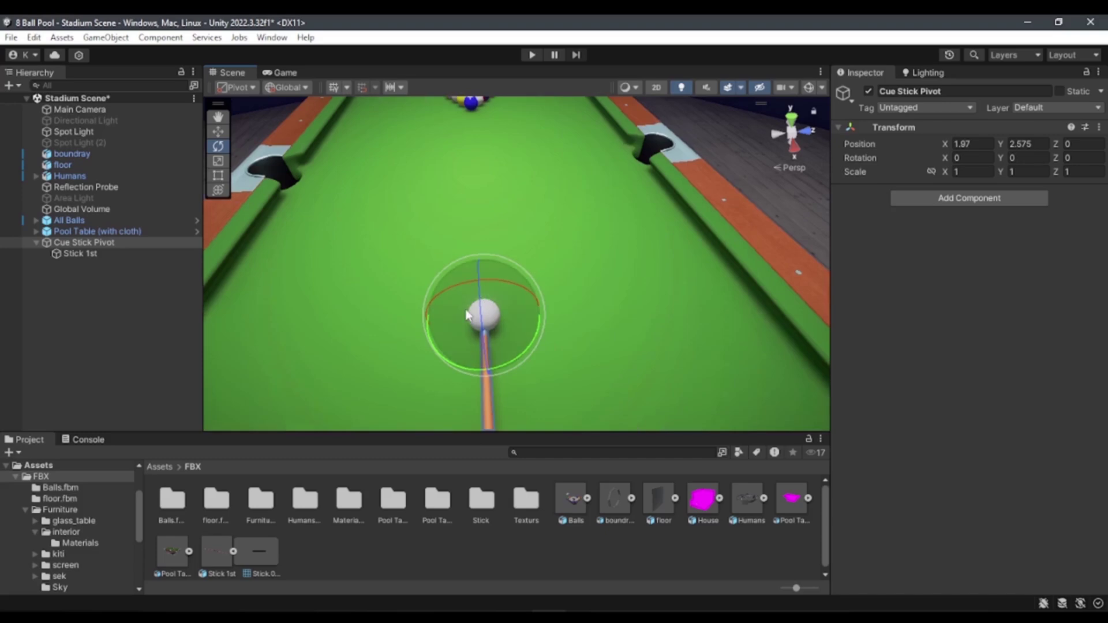
Step: Switch the transform handle orientation from Global to Local
{"action": "left_click", "coordinate": [81, 254]}
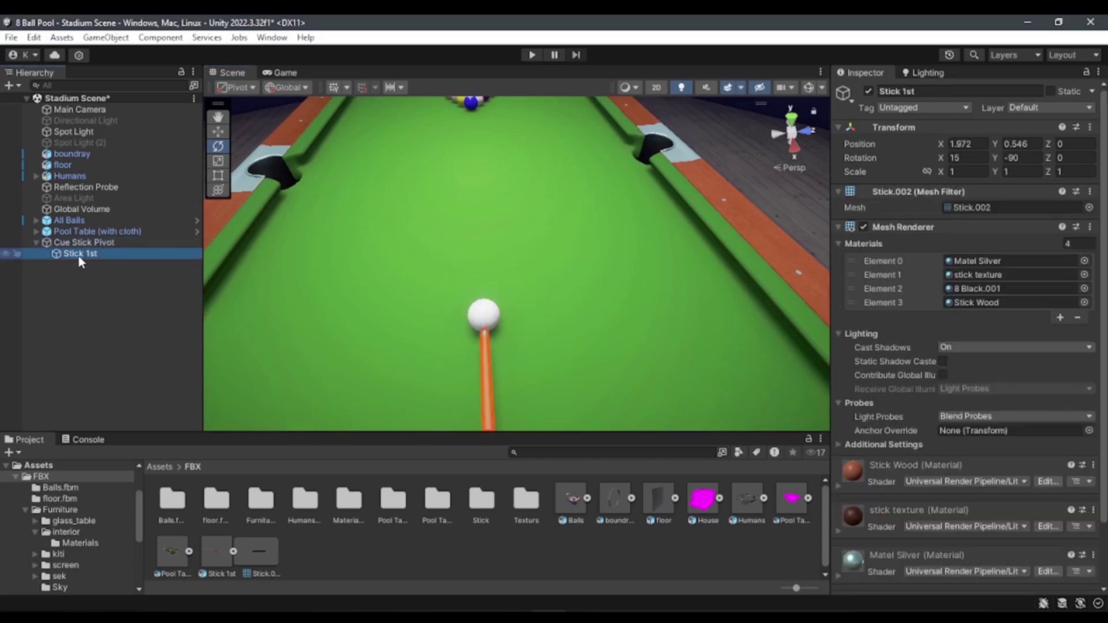
{"action": "mouse_move", "coordinate": [473, 343]}
{"action": "left_mouse_down", "text": "alt"}
{"action": "mouse_move", "coordinate": [785, 280]}
{"action": "mouse_move", "coordinate": [722, 264]}
{"action": "left_mouse_up", "text": "alt"}
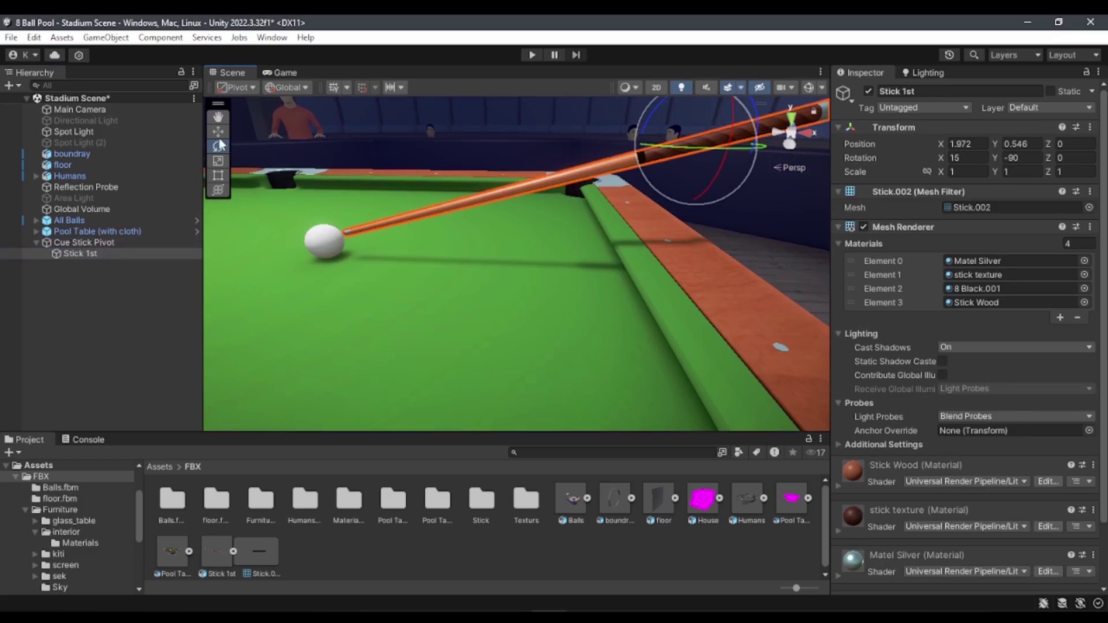
{"action": "left_click", "coordinate": [305, 87]}
{"action": "left_click", "coordinate": [289, 123]}
{"action": "mouse_move", "coordinate": [519, 231]}
{"action": "left_mouse_down", "text": "alt"}
{"action": "mouse_move", "coordinate": [573, 236]}
{"action": "mouse_move", "coordinate": [576, 210]}
{"action": "mouse_move", "coordinate": [604, 221]}
{"action": "left_mouse_up", "text": "alt"}
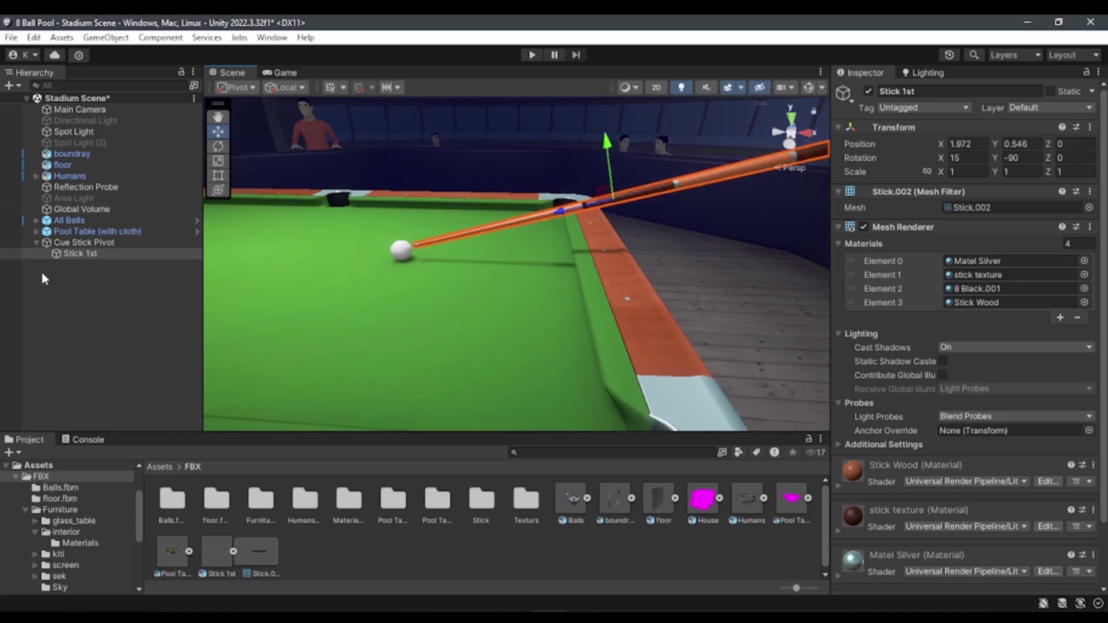
Step: Rotate Cue Stick Pivot to swing the stick around the ball, then test-lift Stick 1st and undo
{"action": "left_click", "coordinate": [65, 243]}
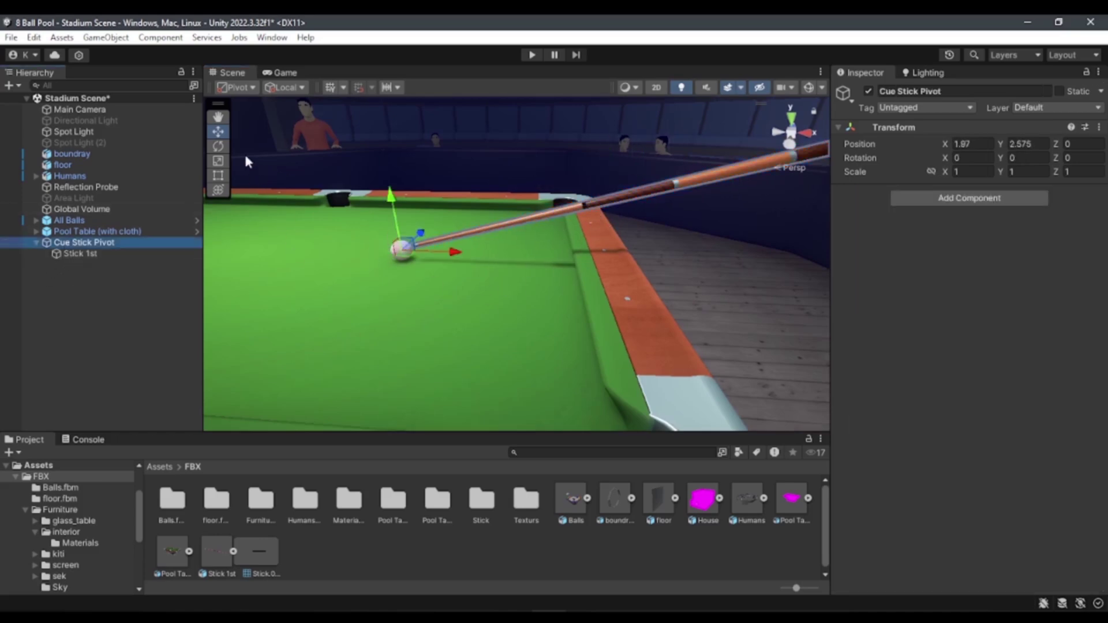
{"action": "left_click", "coordinate": [217, 145]}
{"action": "mouse_move", "coordinate": [417, 268]}
{"action": "left_mouse_down"}
{"action": "mouse_move", "coordinate": [360, 294]}
{"action": "mouse_move", "coordinate": [450, 304]}
{"action": "mouse_move", "coordinate": [491, 261]}
{"action": "left_mouse_up"}
{"action": "left_click", "coordinate": [604, 196]}
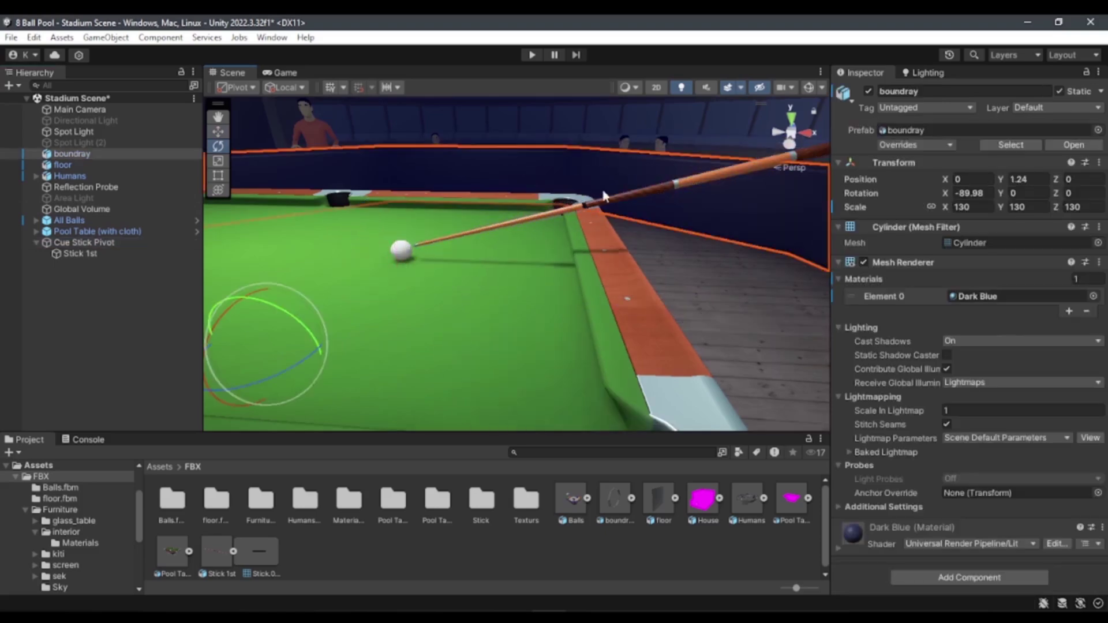
{"action": "left_click", "coordinate": [702, 182]}
{"action": "left_click", "coordinate": [217, 133]}
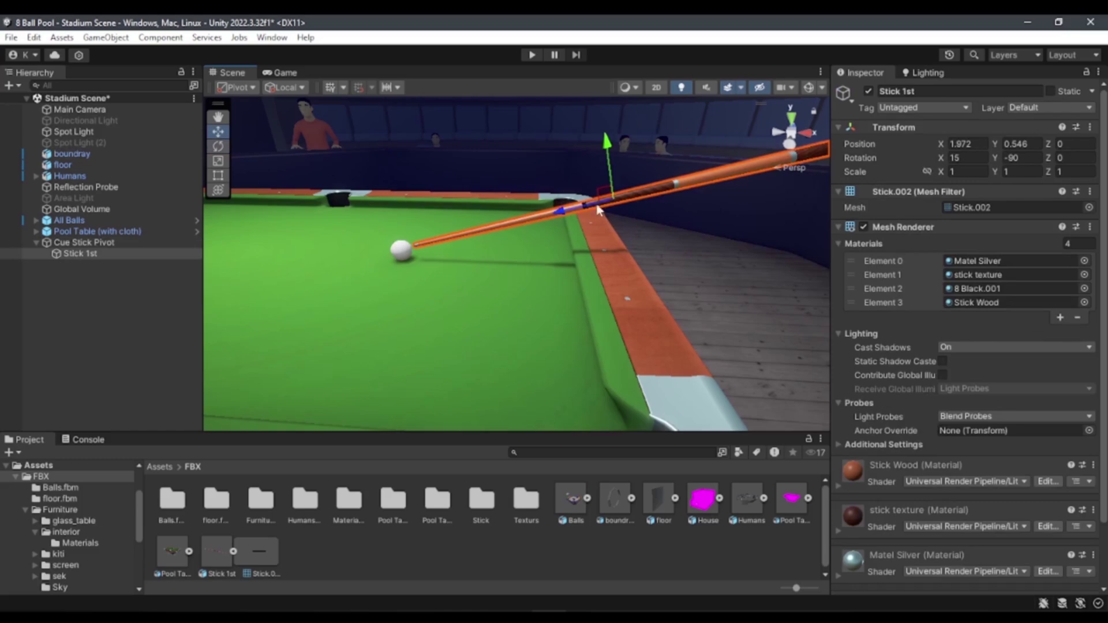
{"action": "left_click_drag", "start_coordinate": [597, 209], "coordinate": [642, 201]}
{"action": "key", "text": "ctrl+z"}
Step: Clear the selection and orbit to bring the rack into view
{"action": "left_click", "coordinate": [298, 346]}
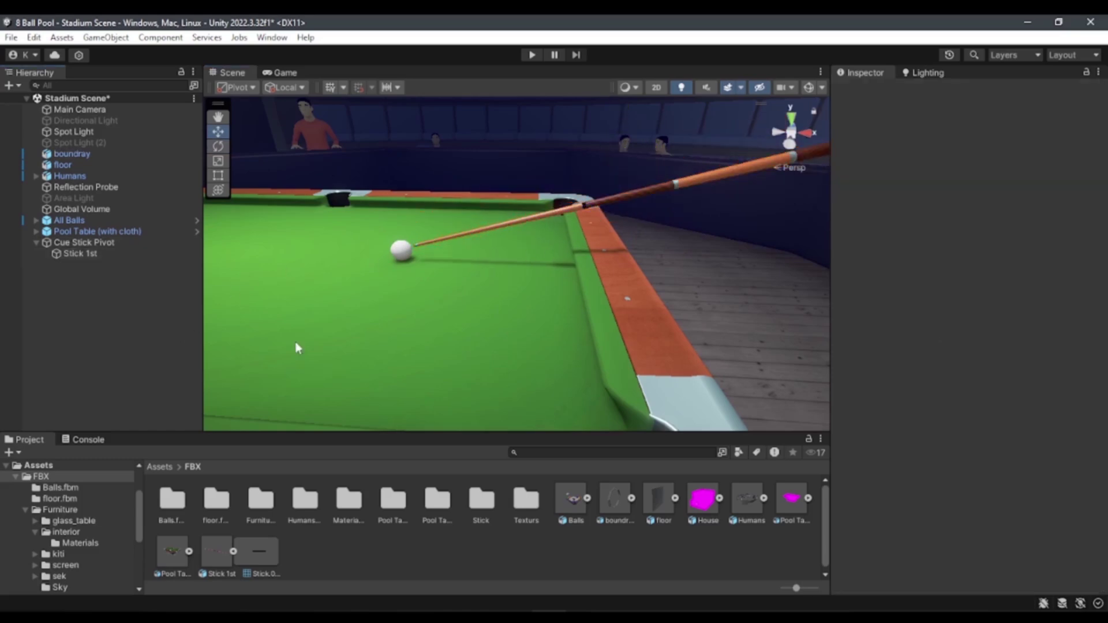
{"action": "mouse_move", "coordinate": [295, 343]}
{"action": "left_mouse_down", "text": "alt"}
{"action": "mouse_move", "coordinate": [348, 306]}
{"action": "mouse_move", "coordinate": [259, 300]}
{"action": "left_mouse_up", "text": "alt"}
{"action": "left_click", "coordinate": [83, 242]}
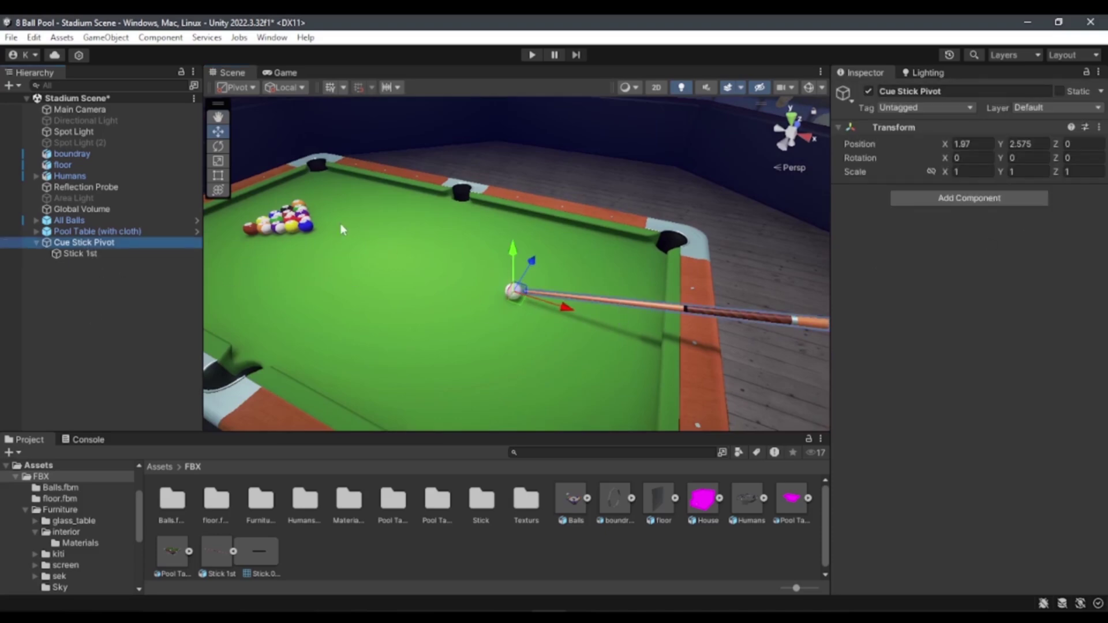
{"action": "left_click", "coordinate": [110, 314]}
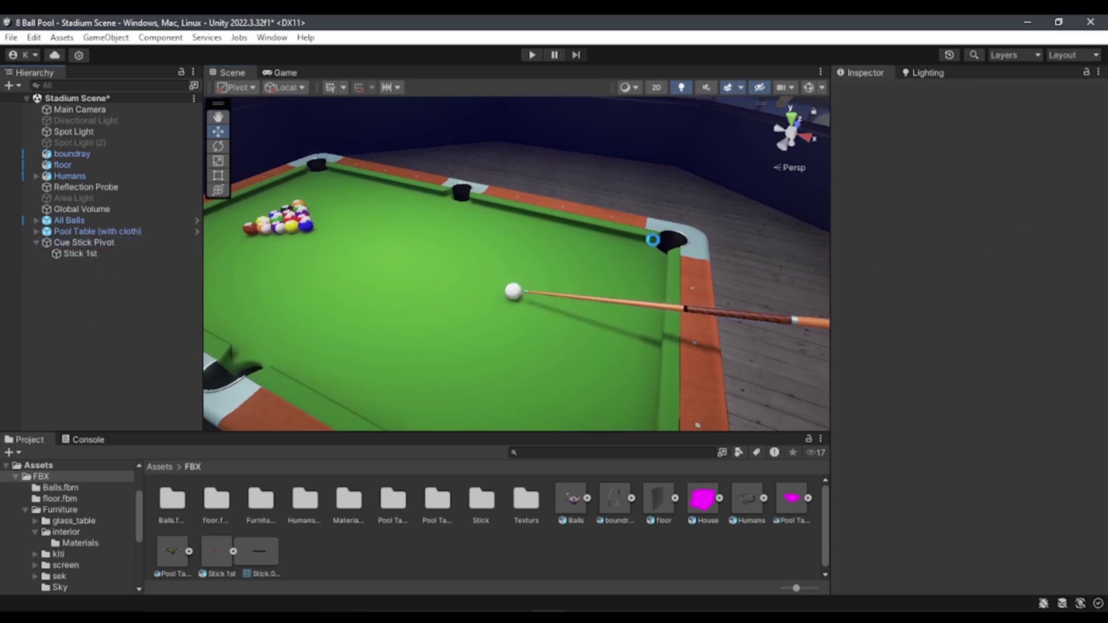
Step: Save the Stadium Scene with Ctrl+S
{"action": "key", "text": "ctrl+s"}
{"action": "left_click", "coordinate": [87, 220]}
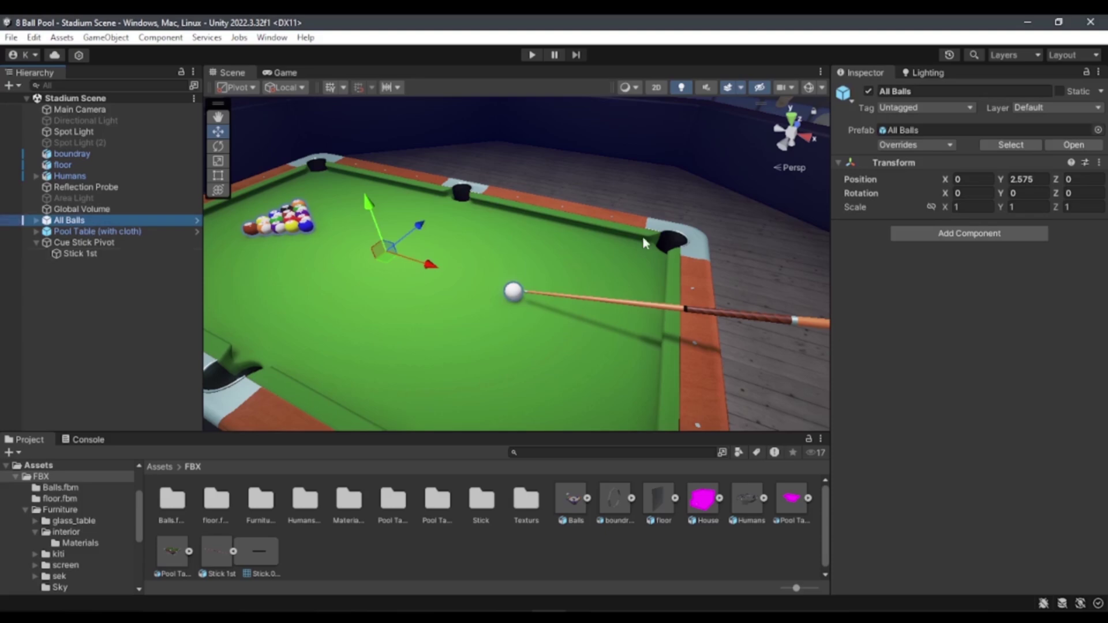
{"action": "right_click_drag", "start_coordinate": [642, 237], "coordinate": [574, 231]}
{"action": "right_click_drag", "start_coordinate": [600, 238], "coordinate": [507, 213]}
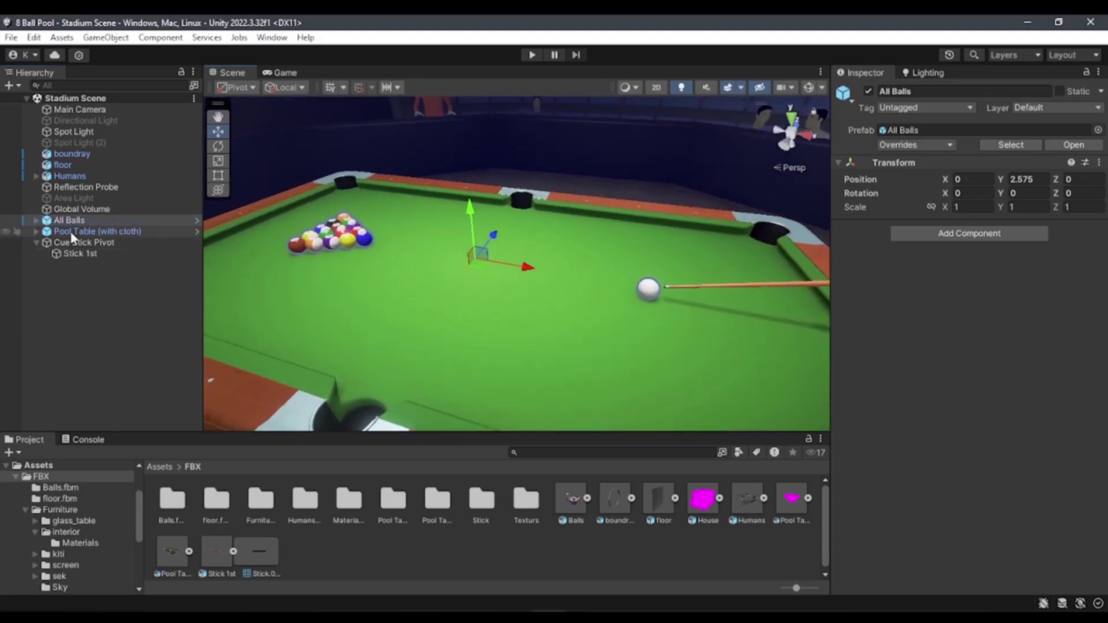
Step: Expand All Balls and inspect the White ball's and the group's Y position transforms
{"action": "left_click", "coordinate": [36, 220]}
{"action": "left_click", "coordinate": [74, 242]}
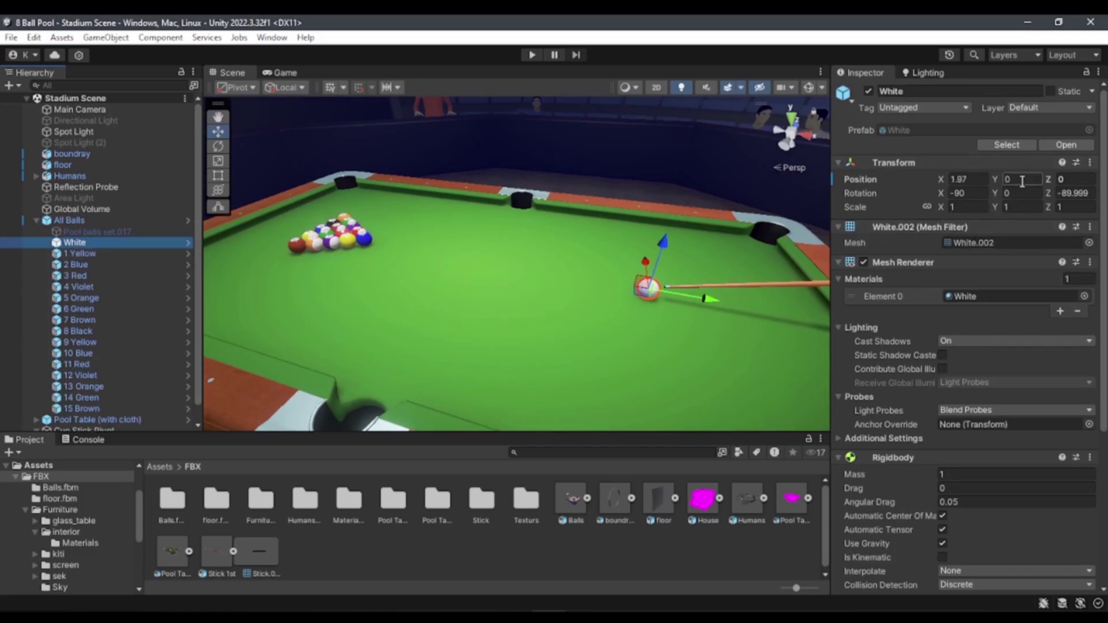
{"action": "left_click", "coordinate": [72, 219]}
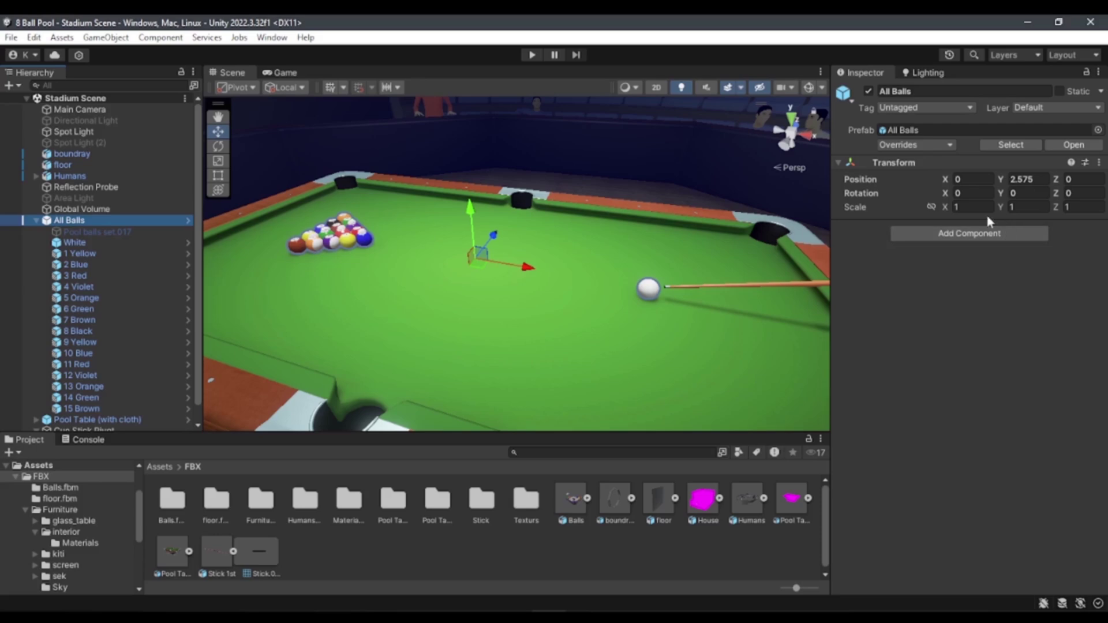
{"action": "left_click", "coordinate": [652, 286]}
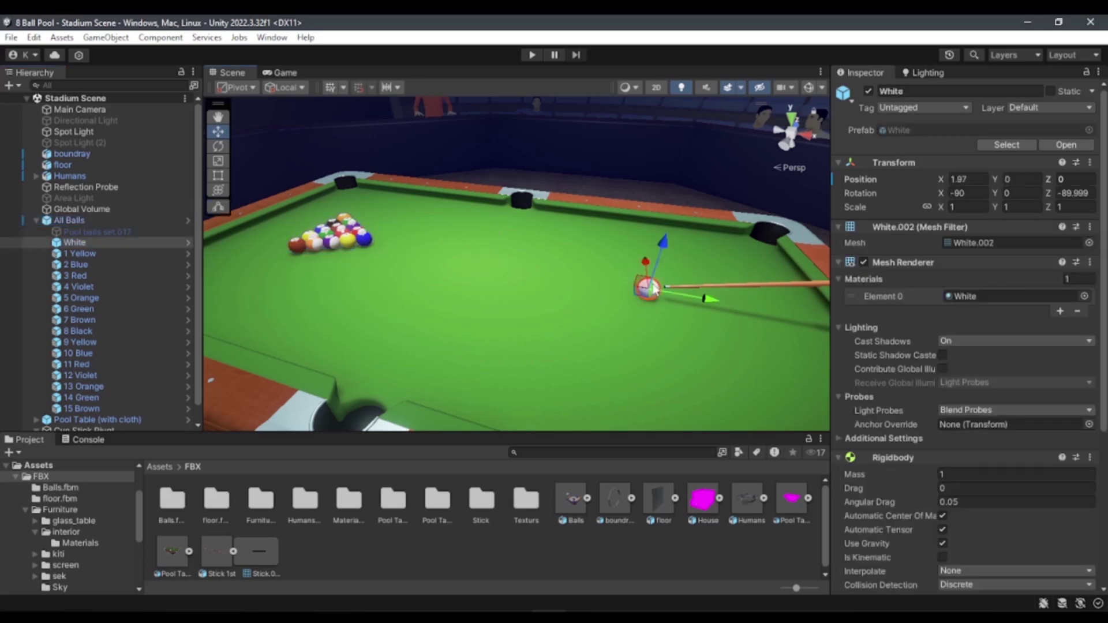
{"action": "left_click", "coordinate": [70, 221]}
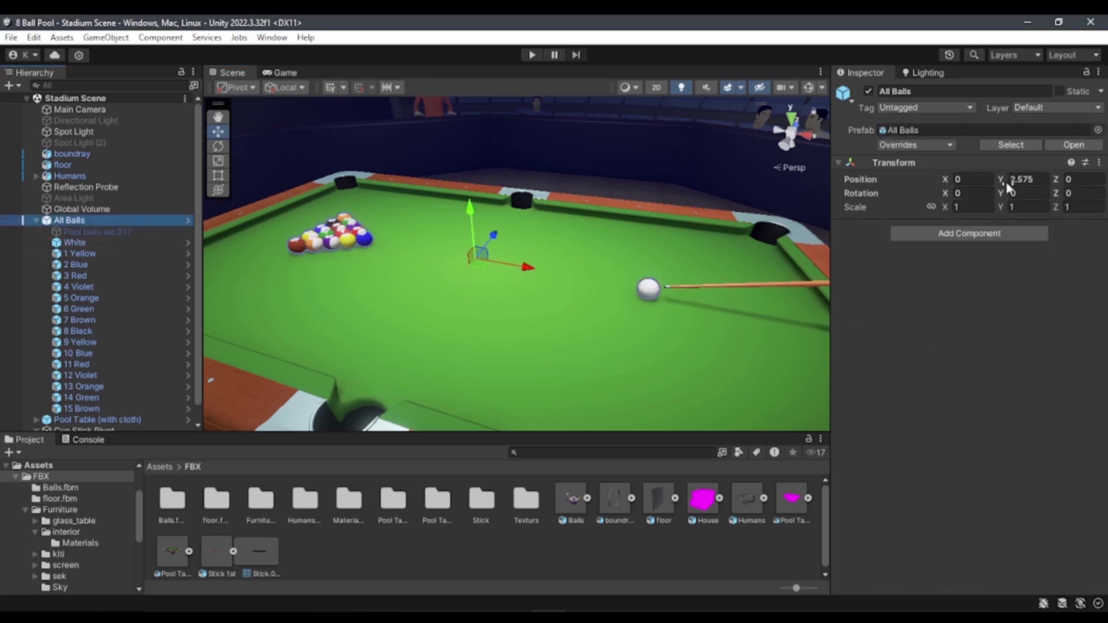
{"action": "left_click", "coordinate": [1020, 179]}
{"action": "left_click", "coordinate": [99, 241]}
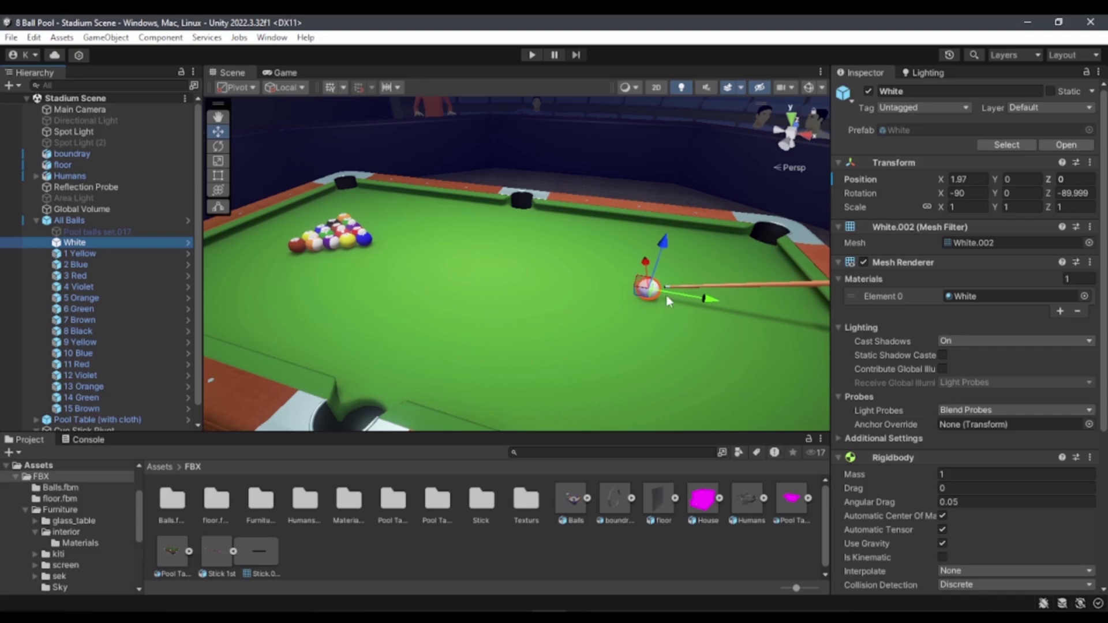
Step: Inspect the 3 Red ball's transform, then collapse the All Balls group
{"action": "left_click", "coordinate": [656, 296]}
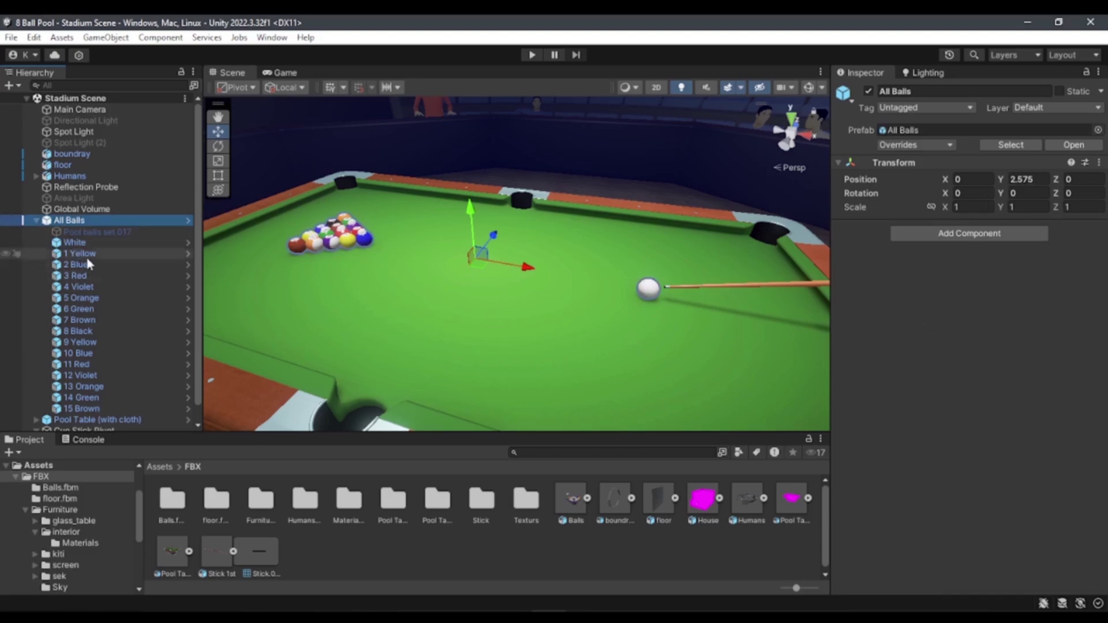
{"action": "left_click", "coordinate": [100, 277]}
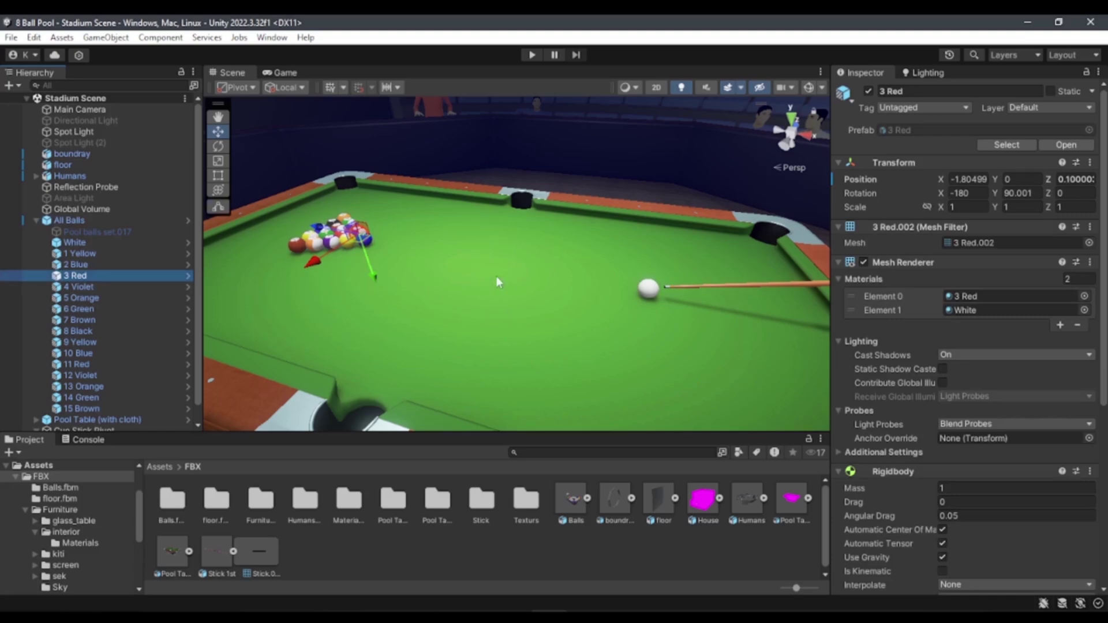
{"action": "left_click_drag", "start_coordinate": [496, 276], "coordinate": [591, 251], "text": "alt"}
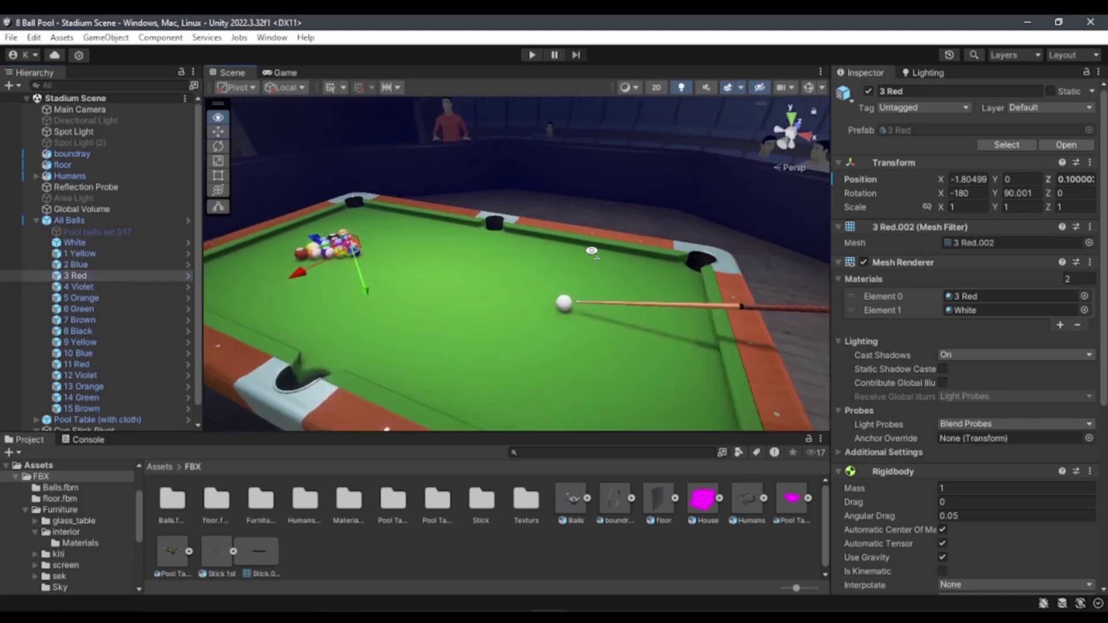
{"action": "left_click", "coordinate": [32, 219]}
{"action": "left_click", "coordinate": [36, 220]}
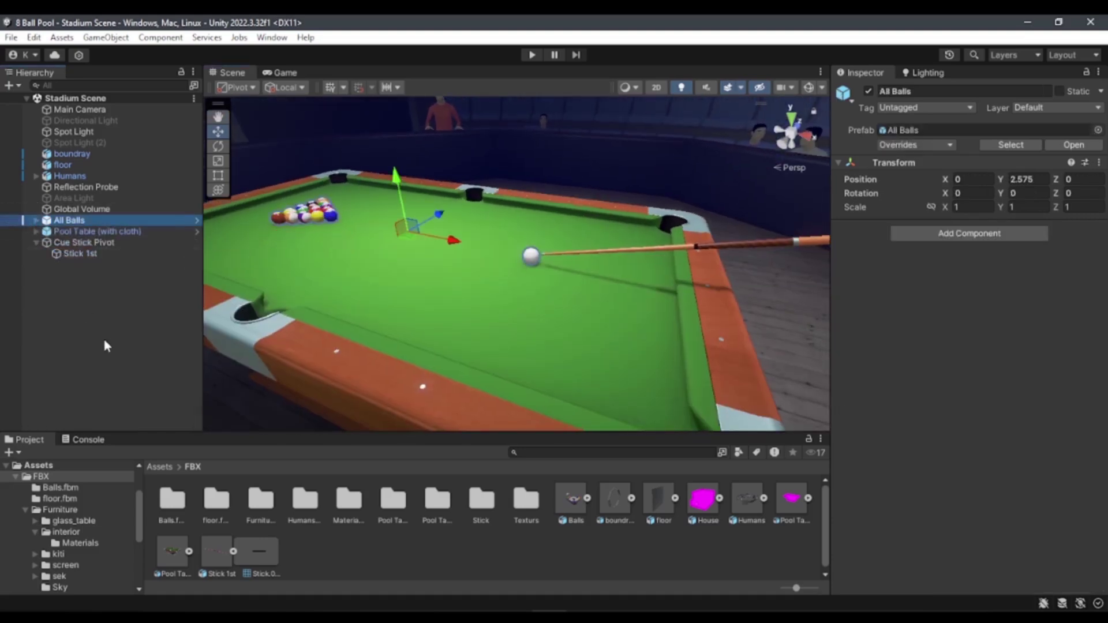